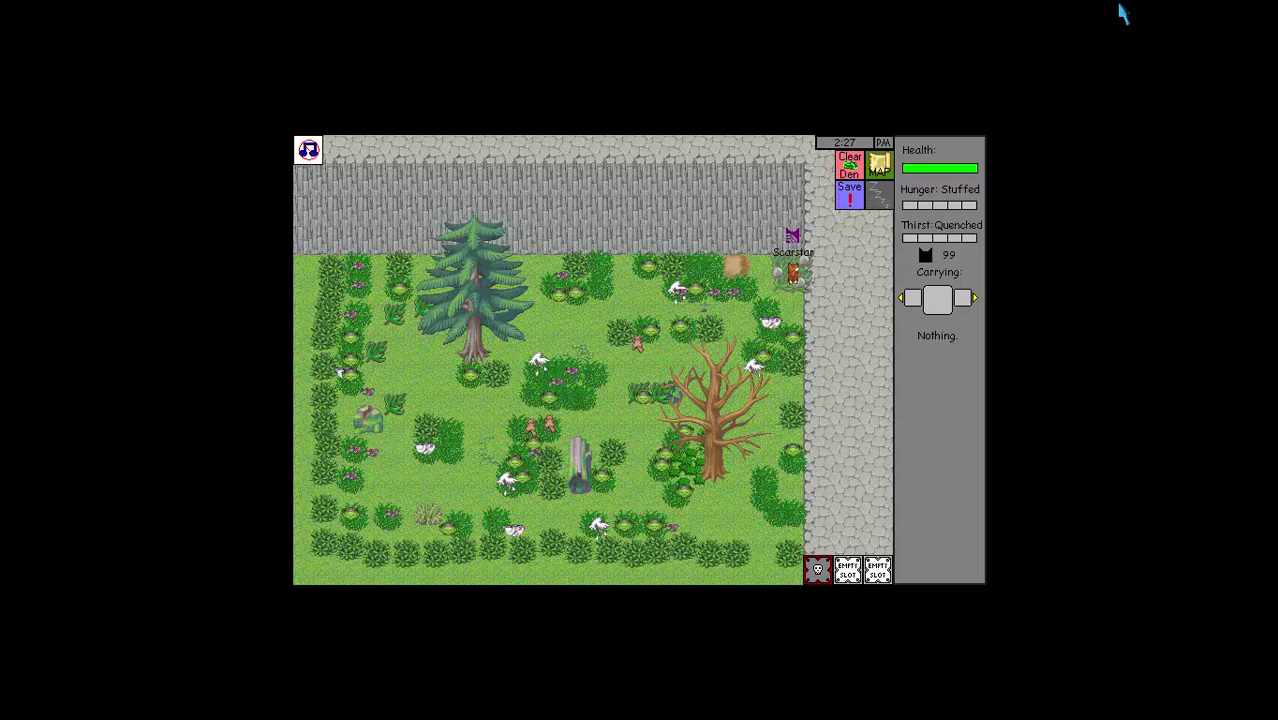
- Roam Scarstar around the clearing, along the bottom edge, rock wall and pine tree
key("Down")
key("Down")
key("Left")
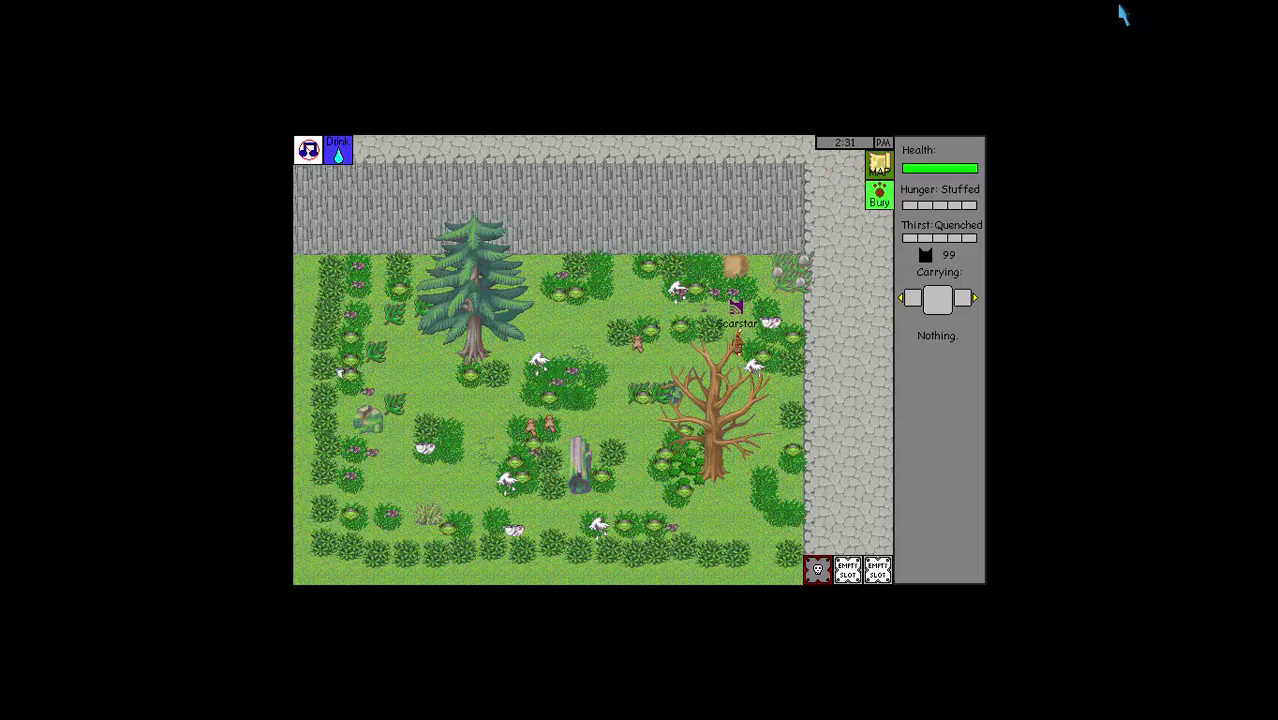
key("Left")
key("Left")
key("Left")
key("Down")
key("Right")
key("Right")
key("Down")
key("Down")
key("Left")
key("Down")
key("Down")
key("Down")
key("Left")
key("Left")
key("Left")
key("Left")
key("Left")
key("Up")
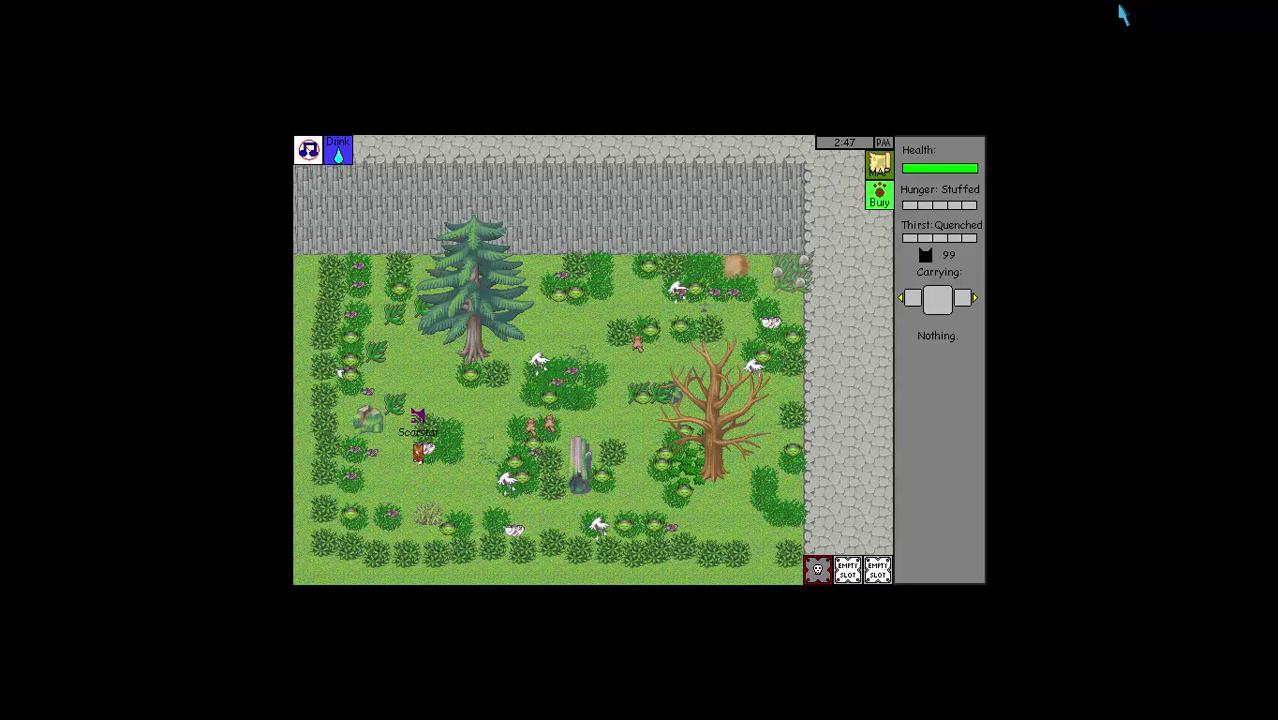
key("Down")
key("Down")
key("Right")
key("Right")
key("Right")
key("Right")
key("Down")
key("Down")
key("Right")
key("Right")
key("Right")
key("Right")
key("Right")
key("Right")
key("Right")
key("Down")
key("Down")
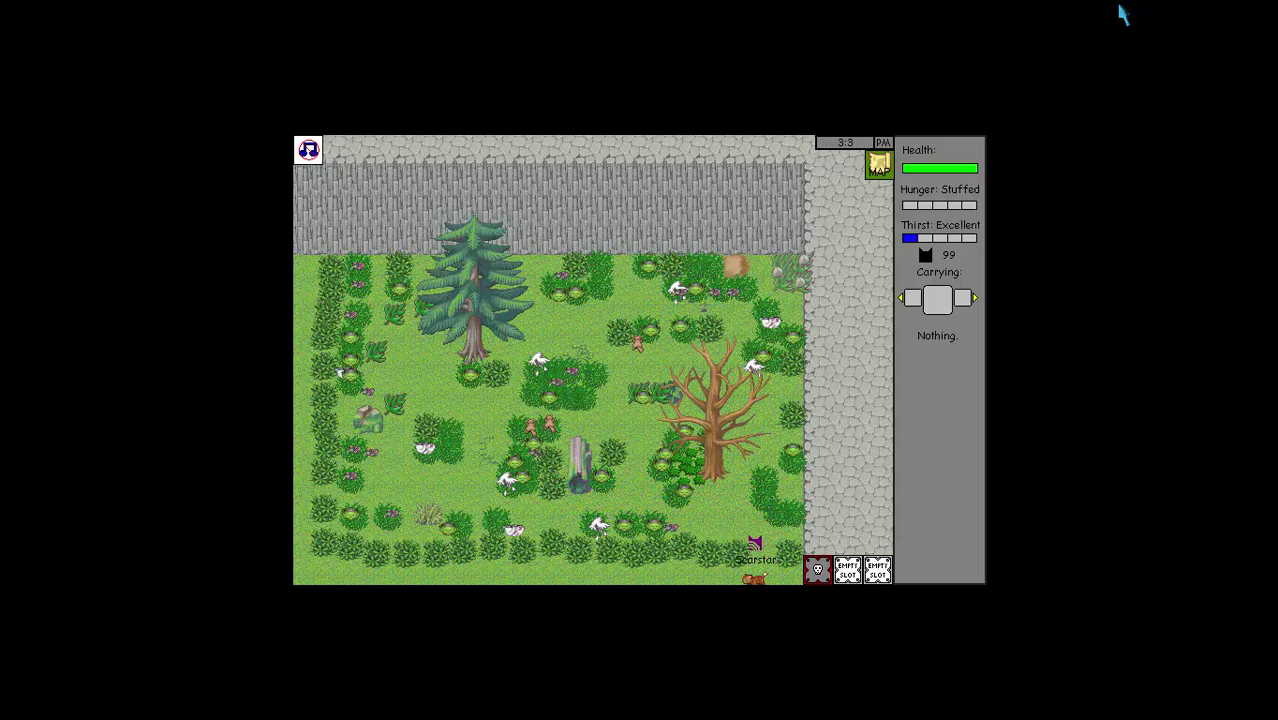
key("Left")
key("Left")
key("Left")
key("Left")
key("Left")
key("Left")
key("Left")
key("Left")
key("Left")
key("Left")
key("Left")
key("Left")
key("Left")
key("Left")
key("Left")
key("Left")
key("Left")
key("Left")
key("Right")
key("Right")
key("Right")
key("Right")
key("Right")
key("Right")
key("Right")
key("Right")
key("Right")
key("Right")
key("Right")
key("Right")
key("Right")
key("Right")
key("Right")
key("Right")
key("Up")
key("Up")
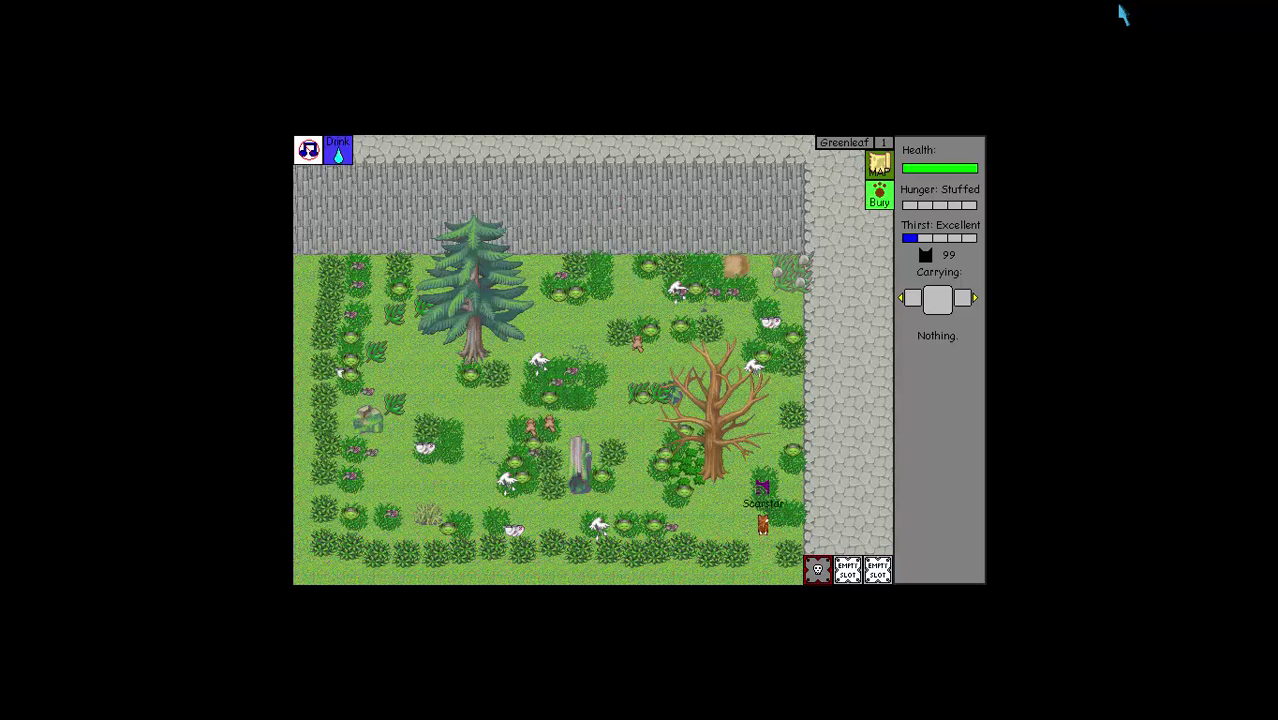
key("Up")
key("Up")
key("Up")
key("Up")
key("Up")
key("Up")
key("Up")
key("Right")
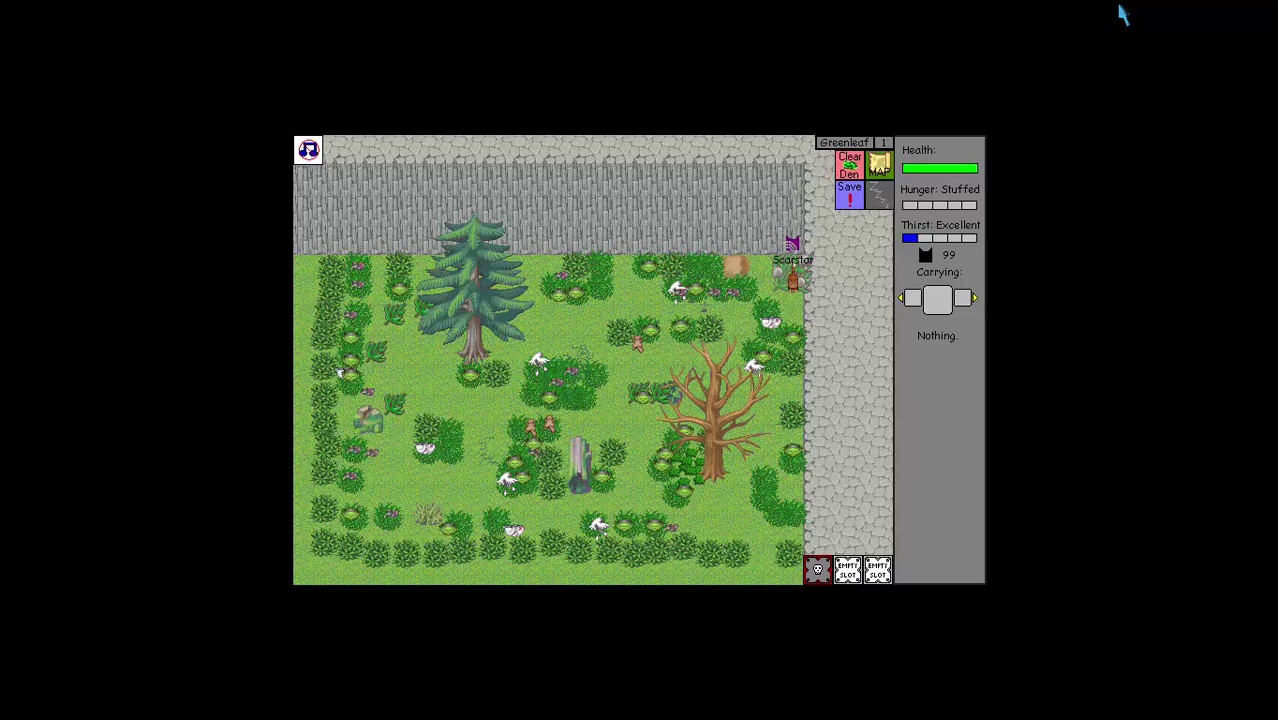
key("Left")
key("Left")
key("Left")
key("Left")
key("Left")
key("Left")
key("Left")
key("Left")
key("Down")
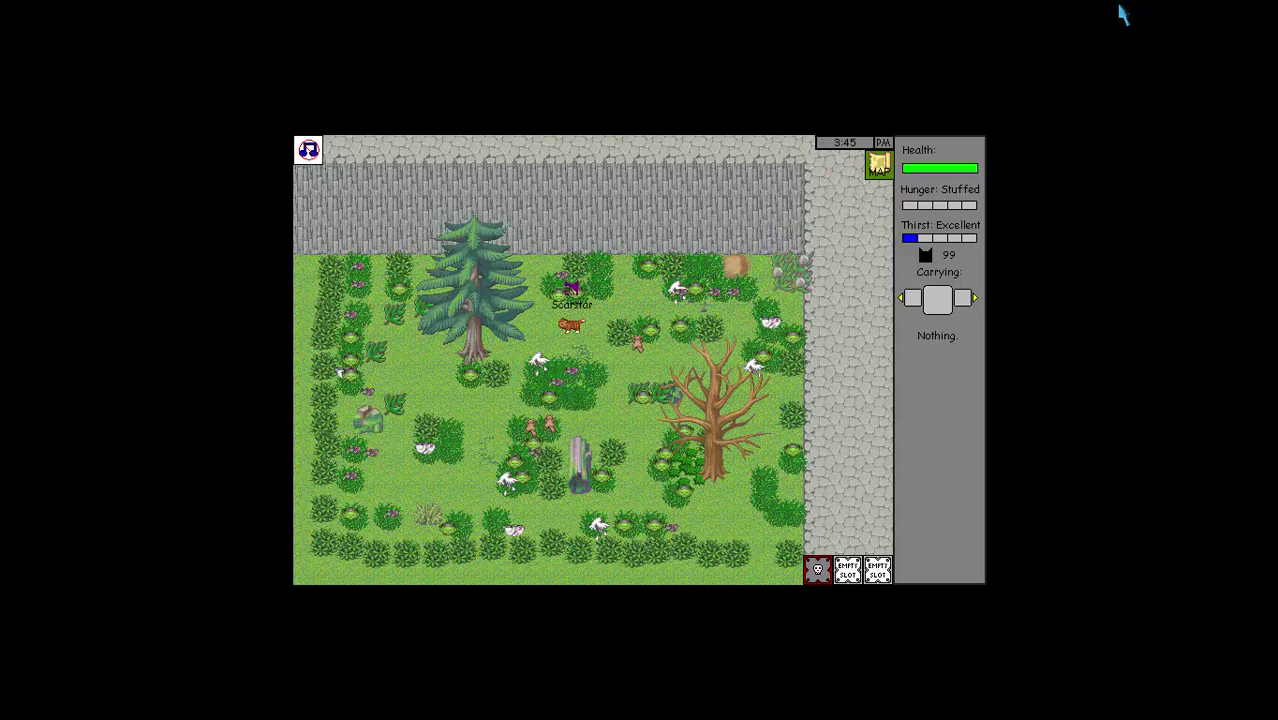
key("Left")
key("Down")
key("Left")
key("Down")
key("Left")
key("Down")
key("Down")
key("Down")
key("Left")
key("Right")
key("Right")
key("Up")
key("Right")
key("Up")
key("Right")
key("Up")
key("Right")
key("Right")
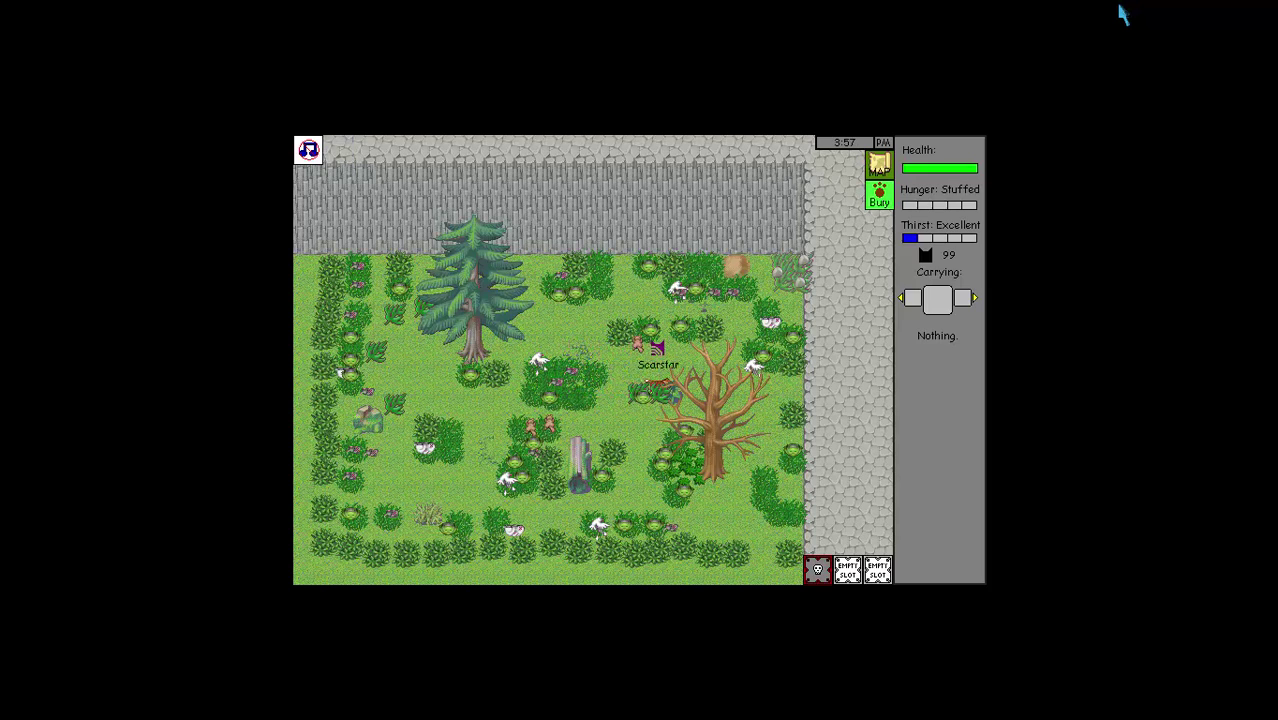
- Walk Scarstar up-left onto the dead squirrel and pick it up
key("Left")
key("Down")
key("Up")
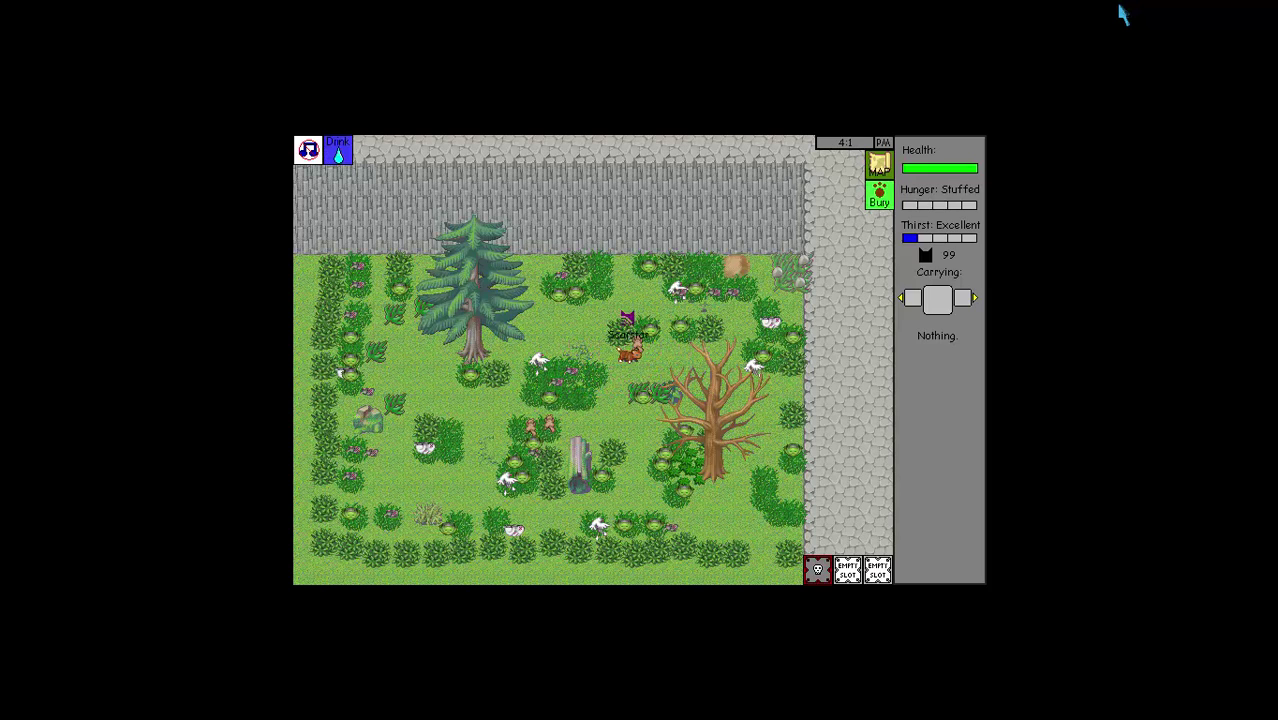
key("Up")
key("Right")
key("space")
key("Up")
key("Up")
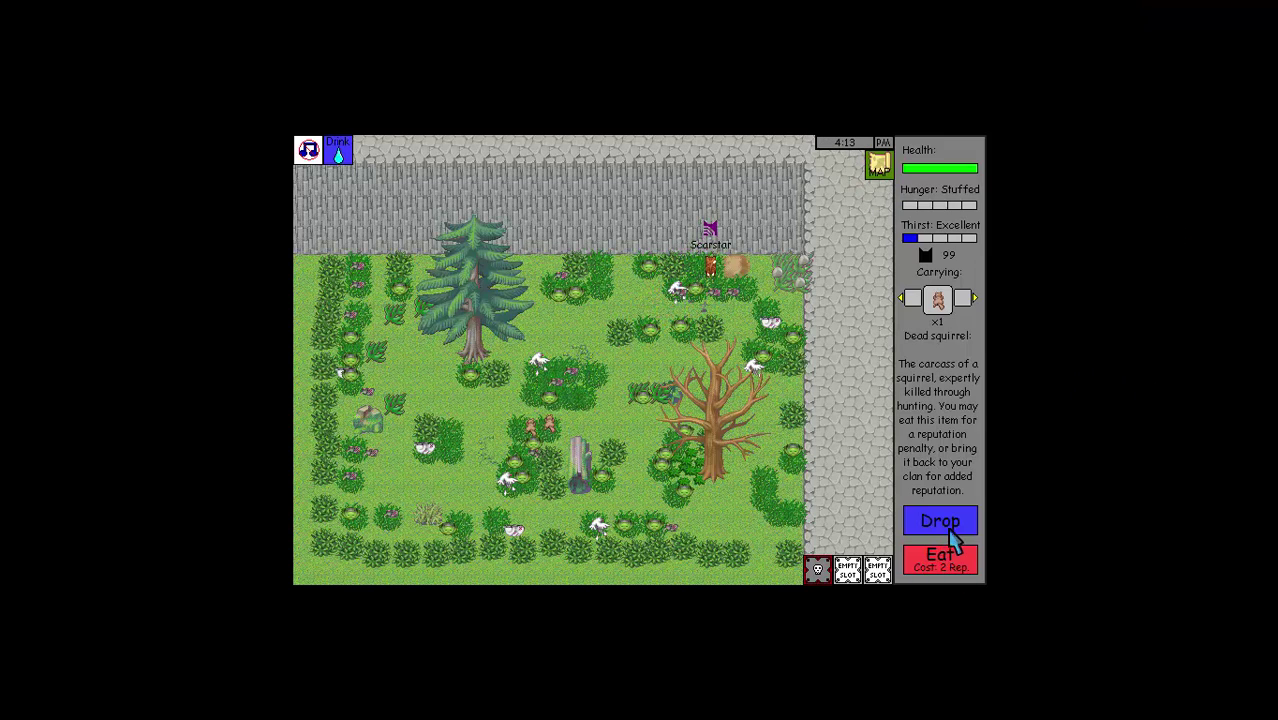
- Drop the squirrel and walk Scarstar down to the dead tree
left_click(952, 530)
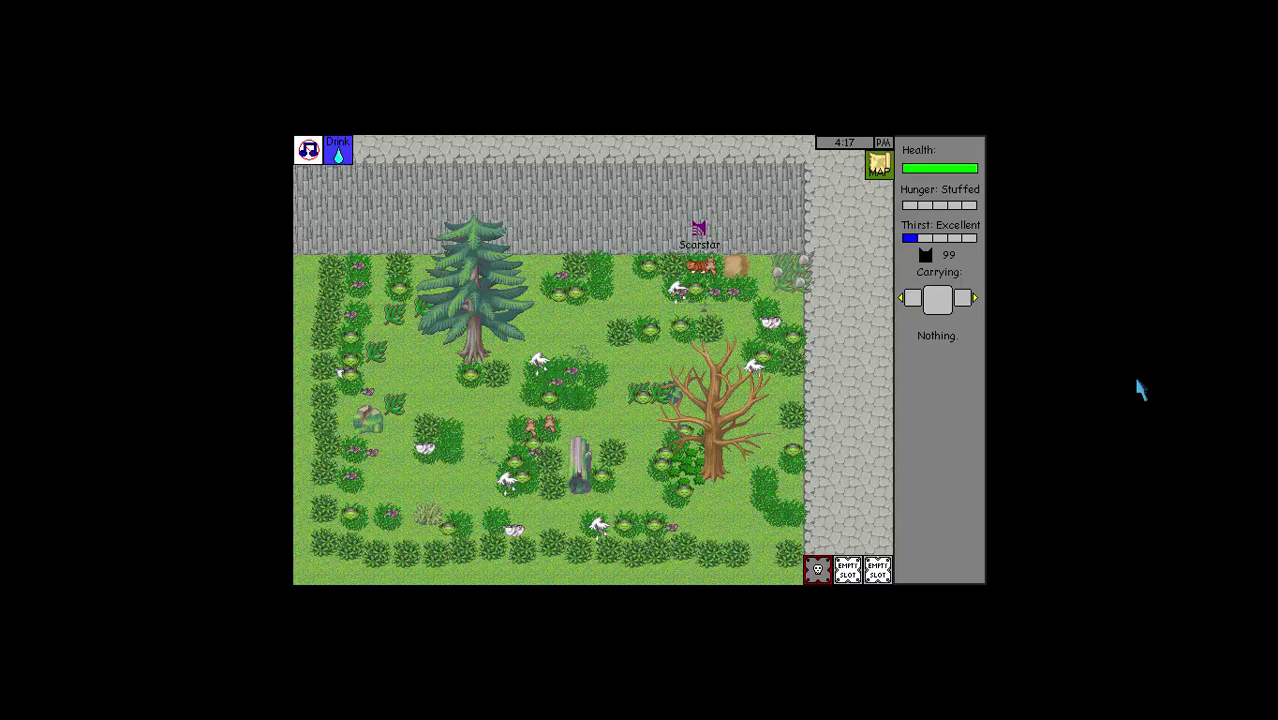
key("Left")
key("Left")
key("Left")
key("Down")
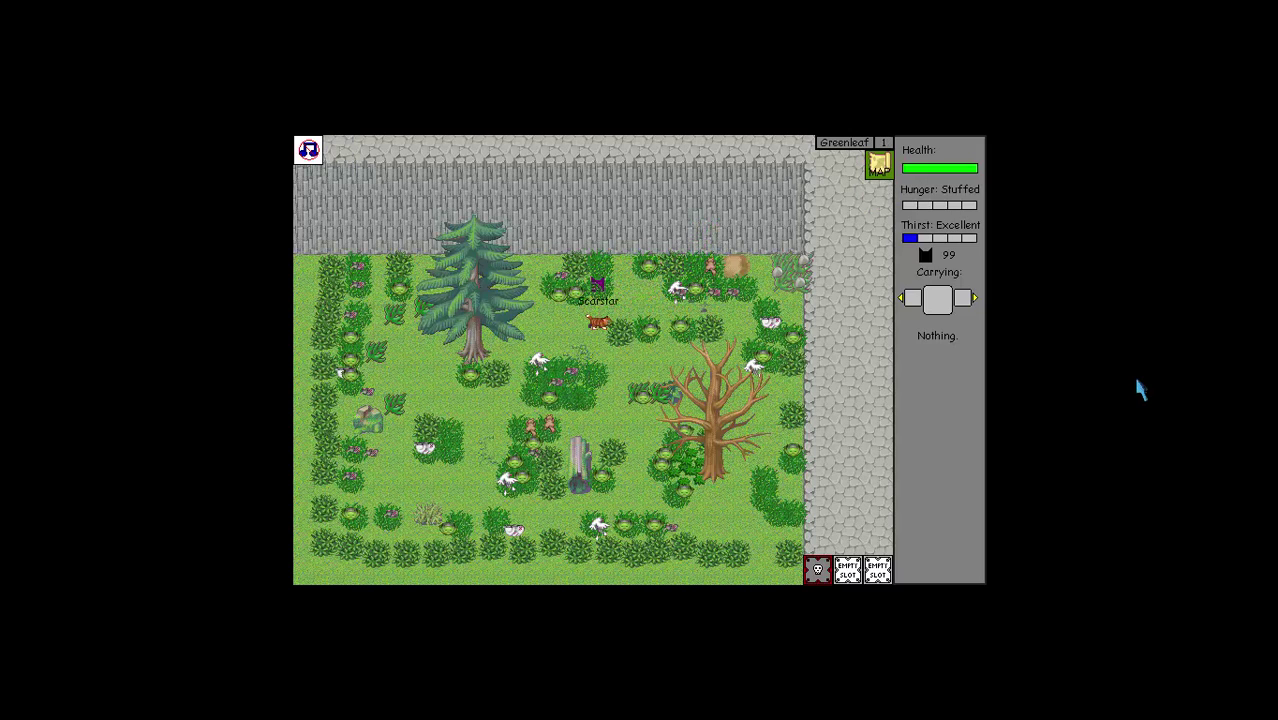
key("Down")
key("Right")
key("Right")
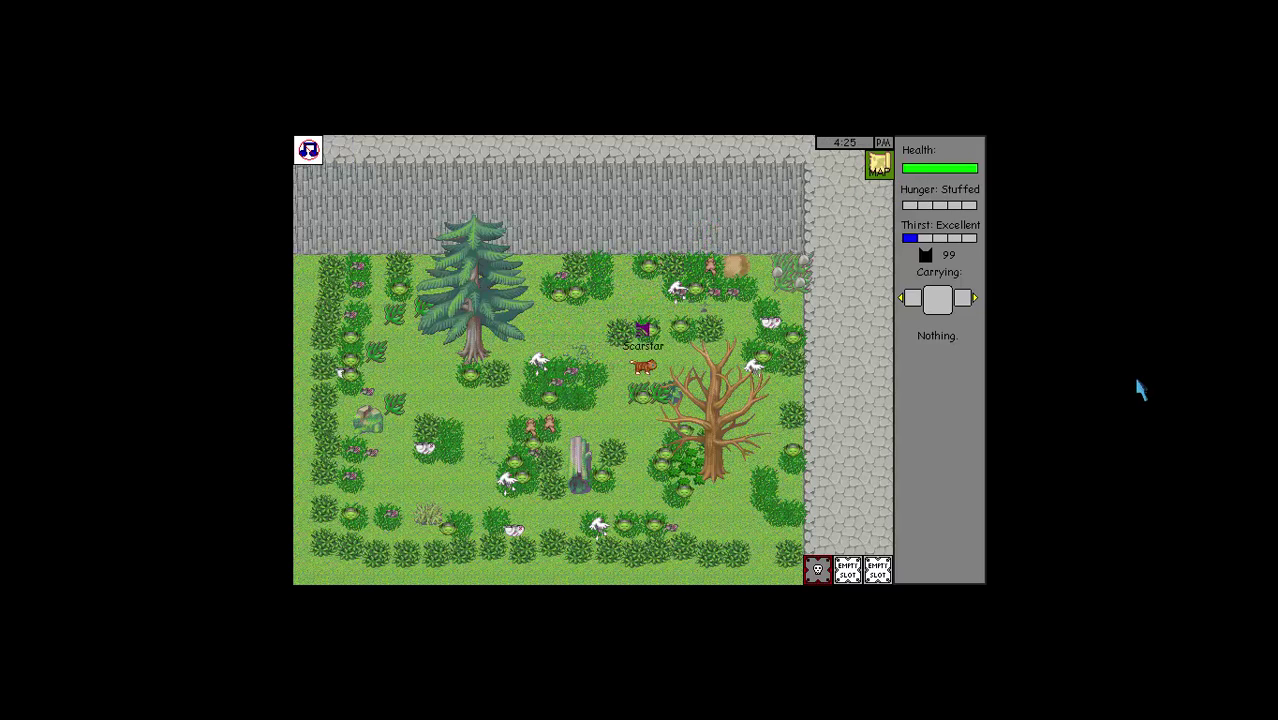
key("Right")
key("Right")
key("Down")
key("Right")
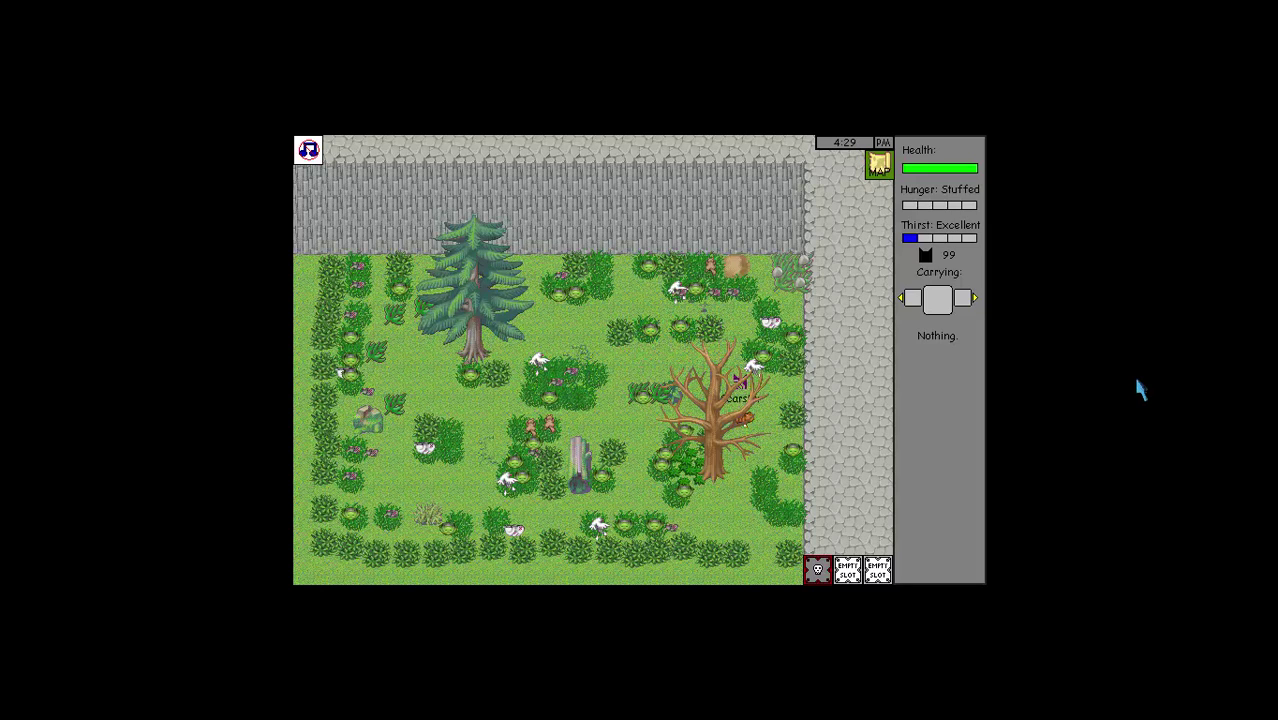
- Roam Scarstar around the dead tree, up to the rock wall and back down-left
key("Down")
key("Down")
key("Down")
key("Down")
key("Left")
key("Left")
key("Left")
key("Left")
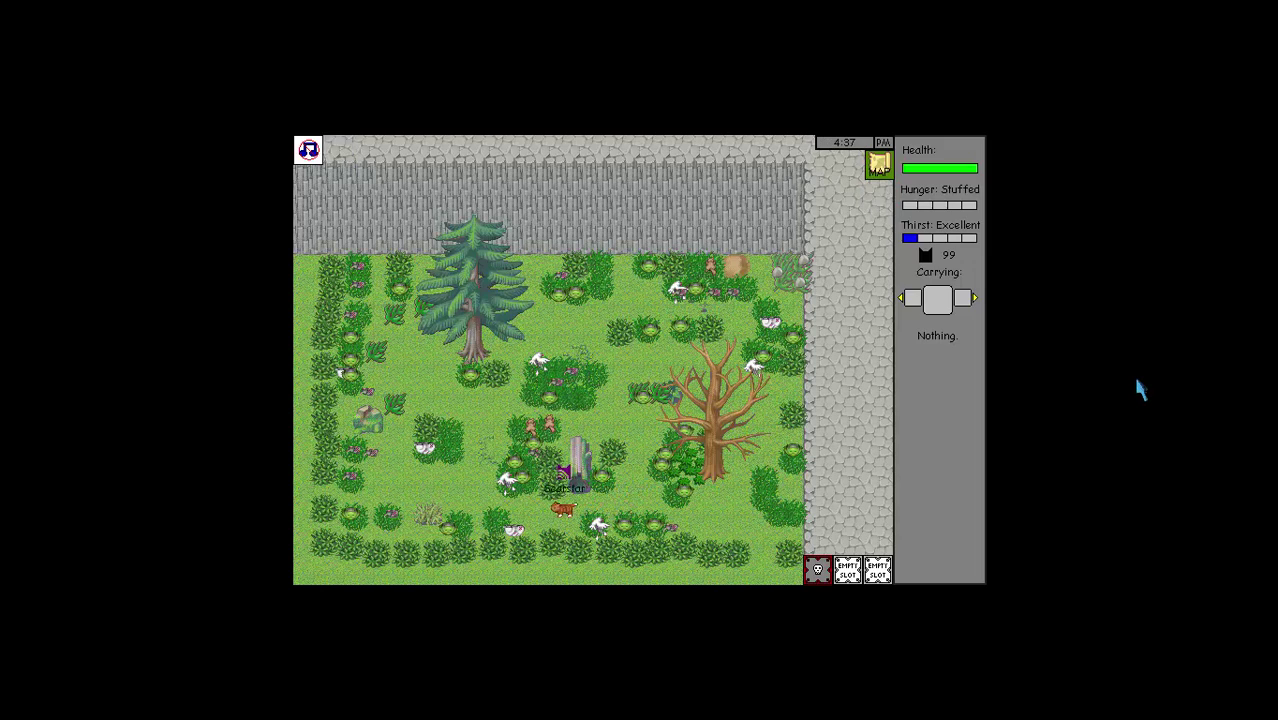
key("Left")
key("Left")
key("Right")
key("Right")
key("Right")
key("Up")
key("Up")
key("Right")
key("Right")
key("Right")
key("Right")
key("Up")
key("Up")
key("Right")
key("Up")
key("Up")
key("Up")
key("Down")
key("Down")
key("Left")
key("Down")
key("Left")
key("Left")
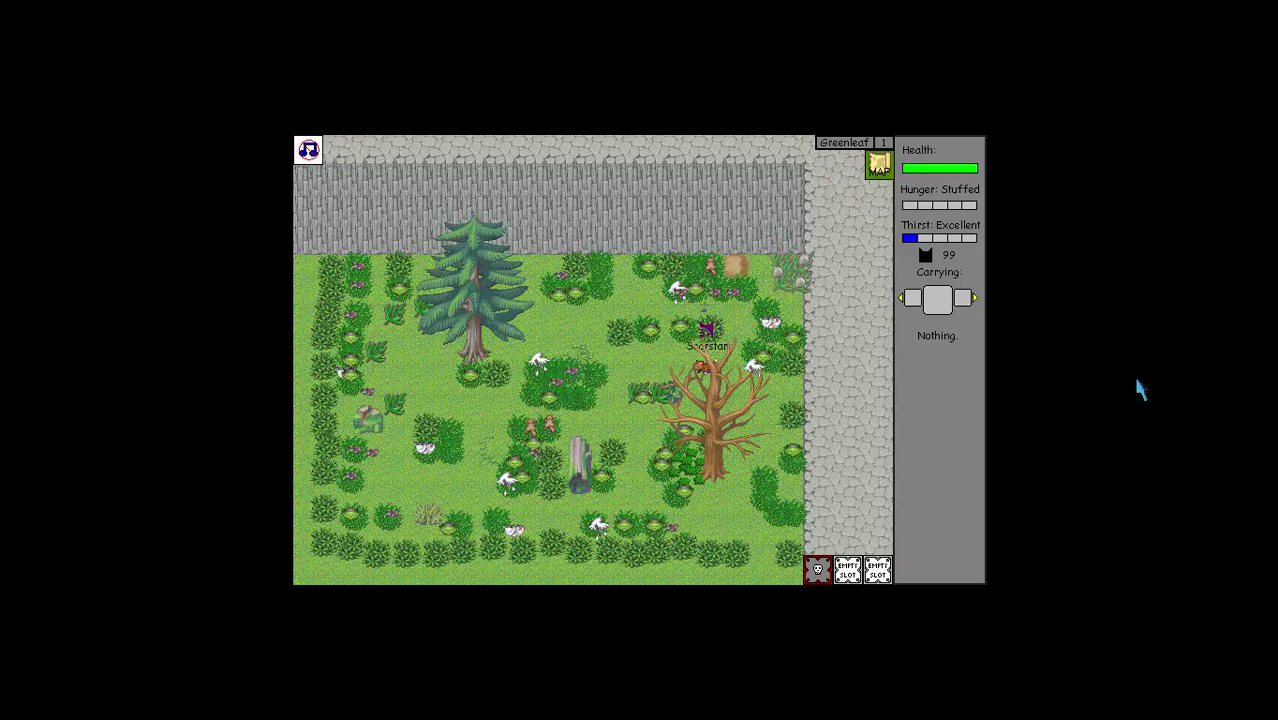
key("Left")
key("Left")
key("Down")
key("Down")
key("Down")
key("Down")
key("Down")
key("Left")
key("Left")
key("Left")
key("Left")
key("Down")
key("Down")
key("Down")
key("Left")
key("Left")
key("Down")
key("Down")
key("Down")
key("Down")
- Keep roaming Scarstar past the pine tree, the wall and across the clearing's middle
key("Right")
key("Left")
key("Up")
key("Up")
key("Up")
key("Up")
key("Up")
key("Up")
key("Up")
key("Down")
key("Right")
key("Right")
key("Down")
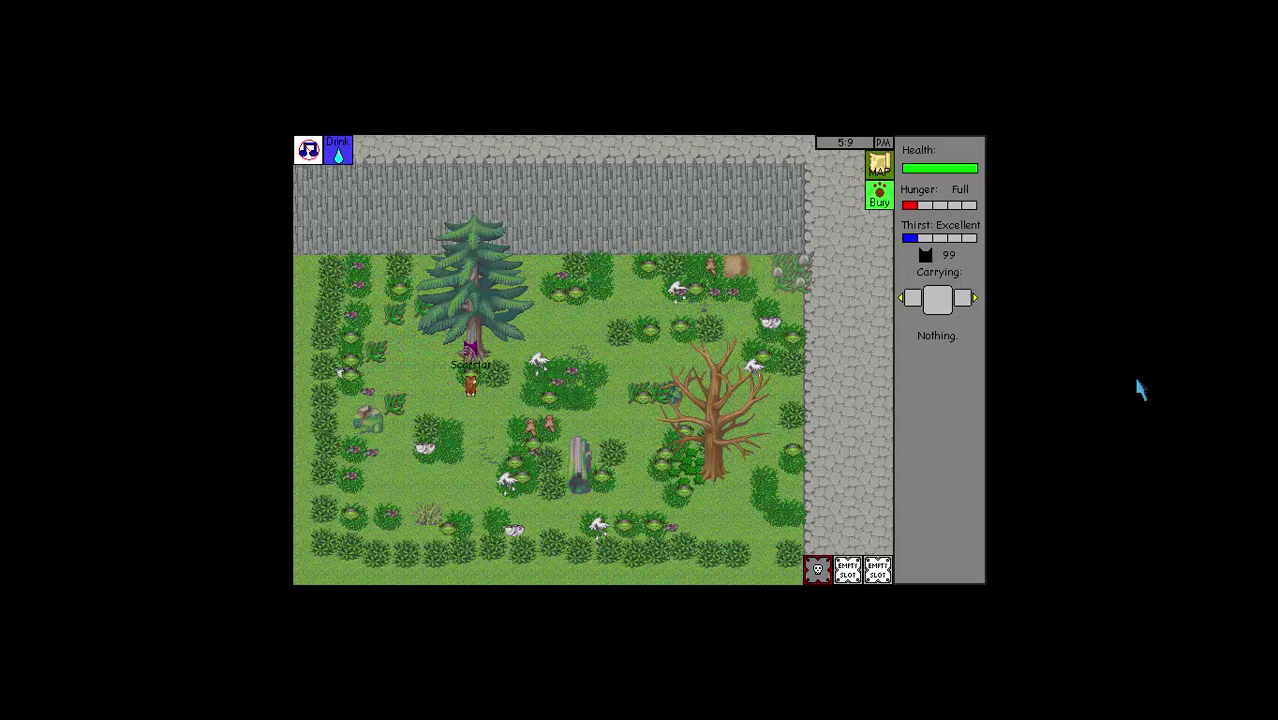
key("Right")
key("Right")
key("Right")
key("Right")
key("Right")
key("Up")
key("Right")
key("Right")
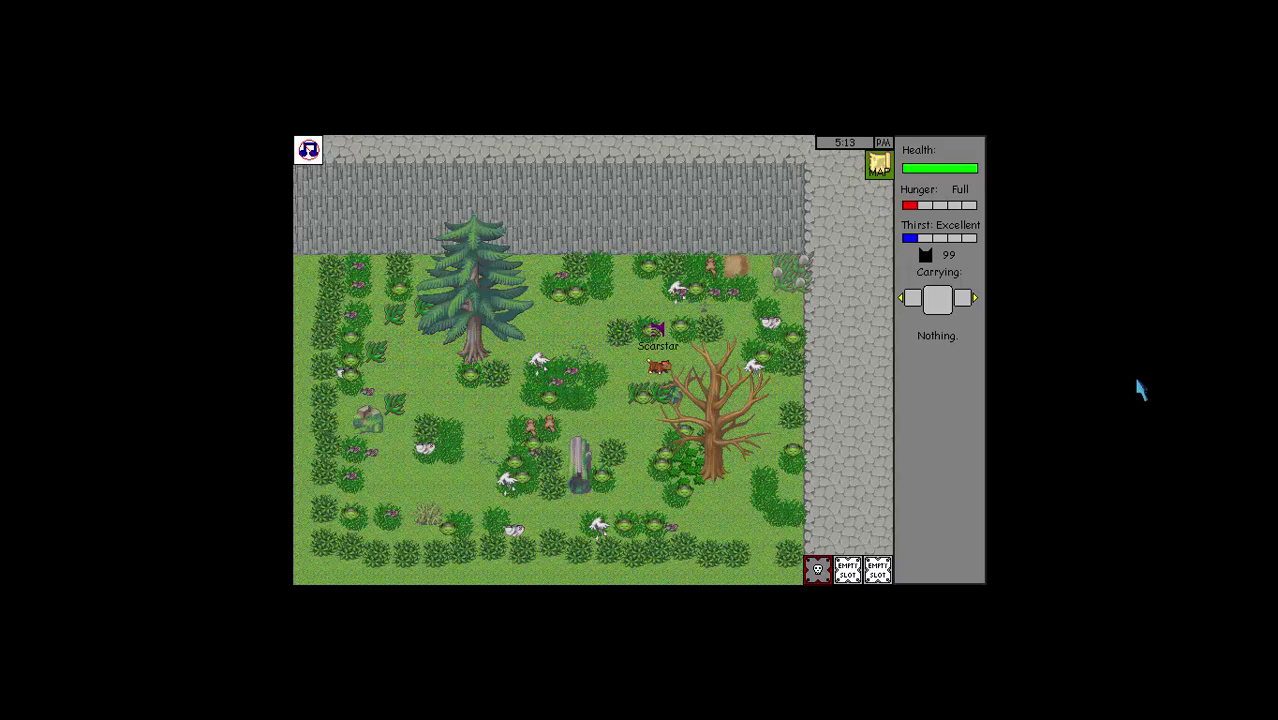
key("Down")
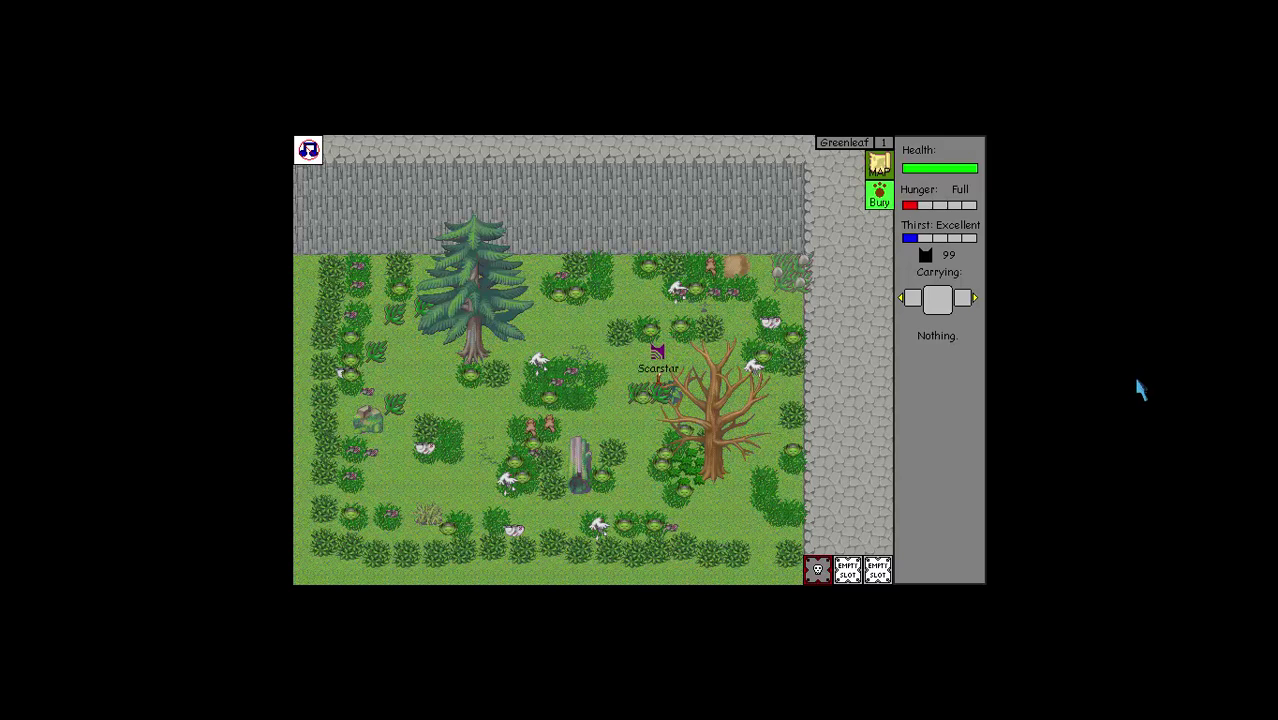
key("Up")
key("Right")
key("Right")
key("Up")
key("Up")
key("Up")
key("Down")
key("Left")
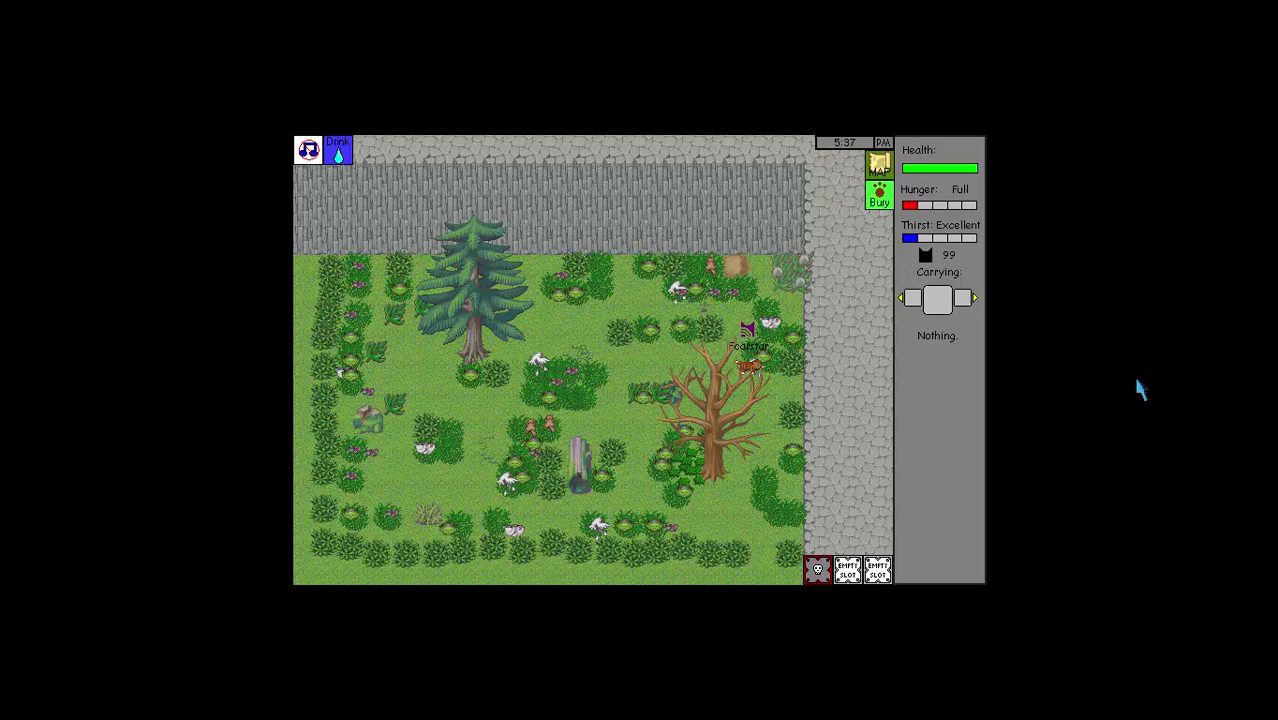
key("Down")
key("Down")
key("Down")
key("Down")
key("Down")
key("Down")
key("Left")
key("Left")
key("Left")
key("Left")
key("Left")
key("Up")
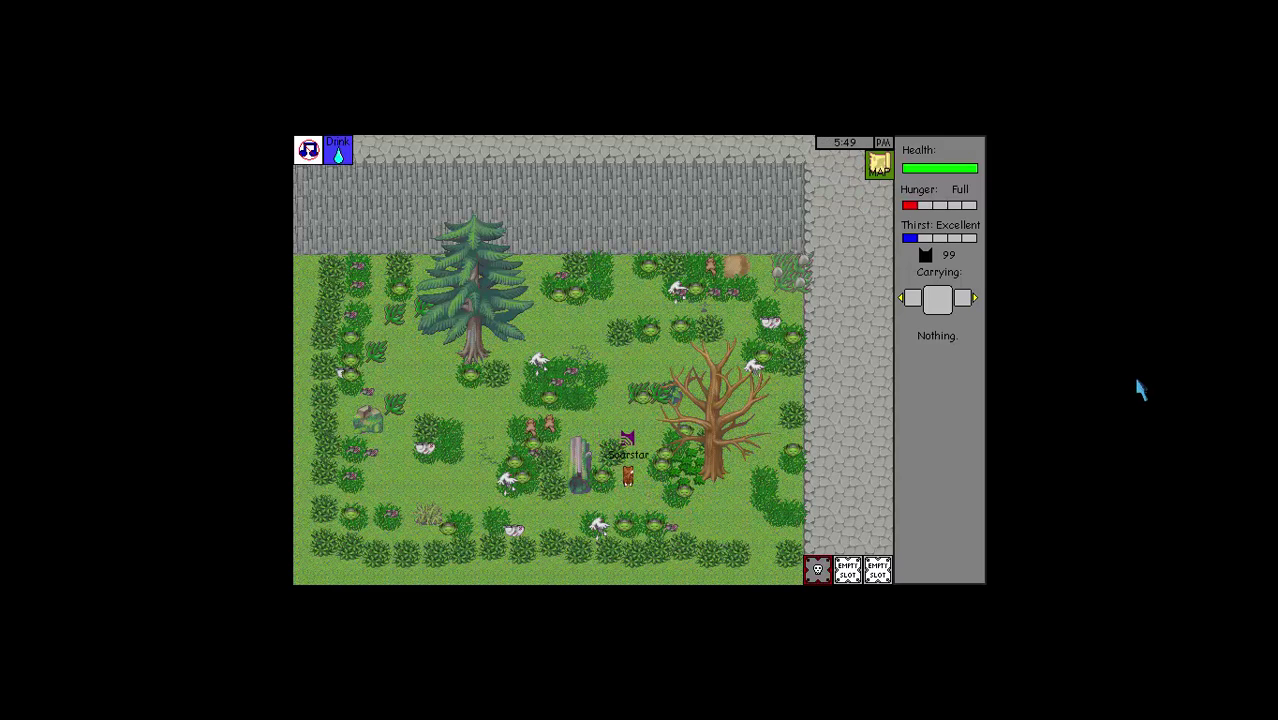
key("Right")
key("Up")
key("Up")
key("Left")
key("Left")
key("Up")
key("Left")
key("Left")
key("Down")
key("Left")
key("Down")
key("Left")
key("Left")
key("Up")
key("Up")
key("Up")
key("Up")
key("Up")
key("Up")
key("Up")
key("Up")
key("Up")
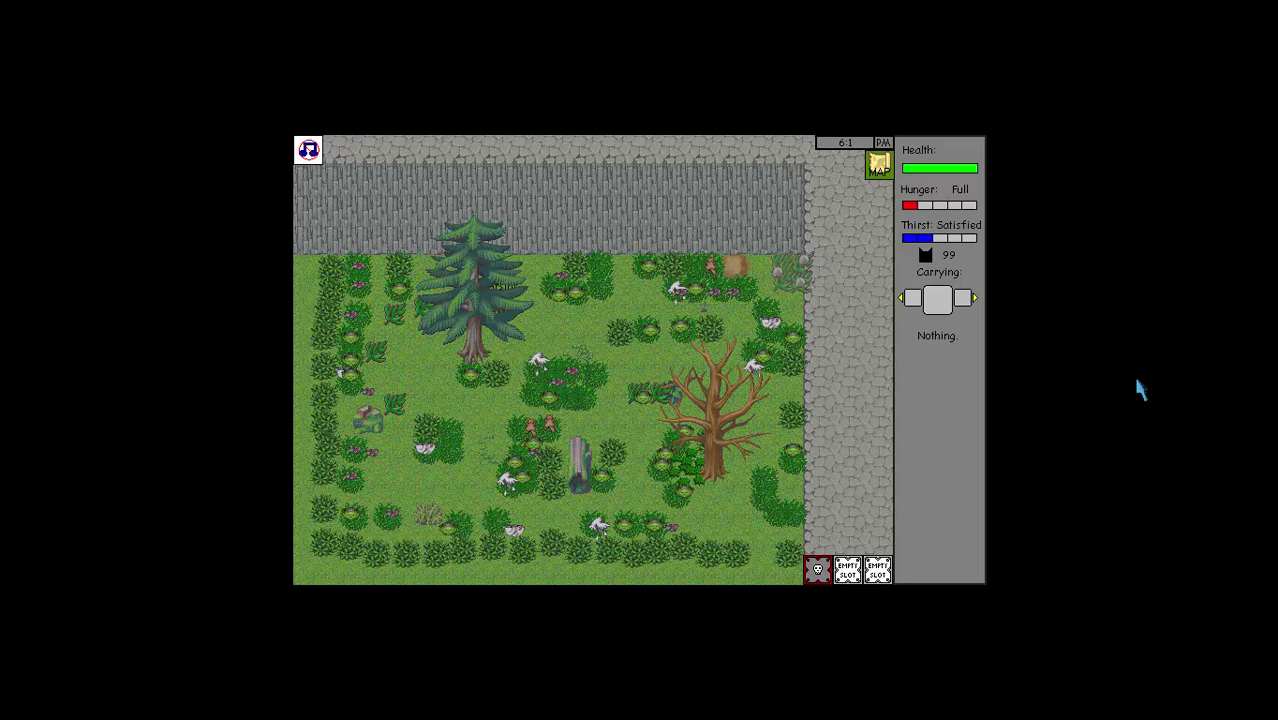
key("Right")
key("Right")
key("Down")
key("Down")
- Walk Scarstar up-right to the water so his thirst reads quenched
key("Right")
key("Right")
key("Right")
key("Right")
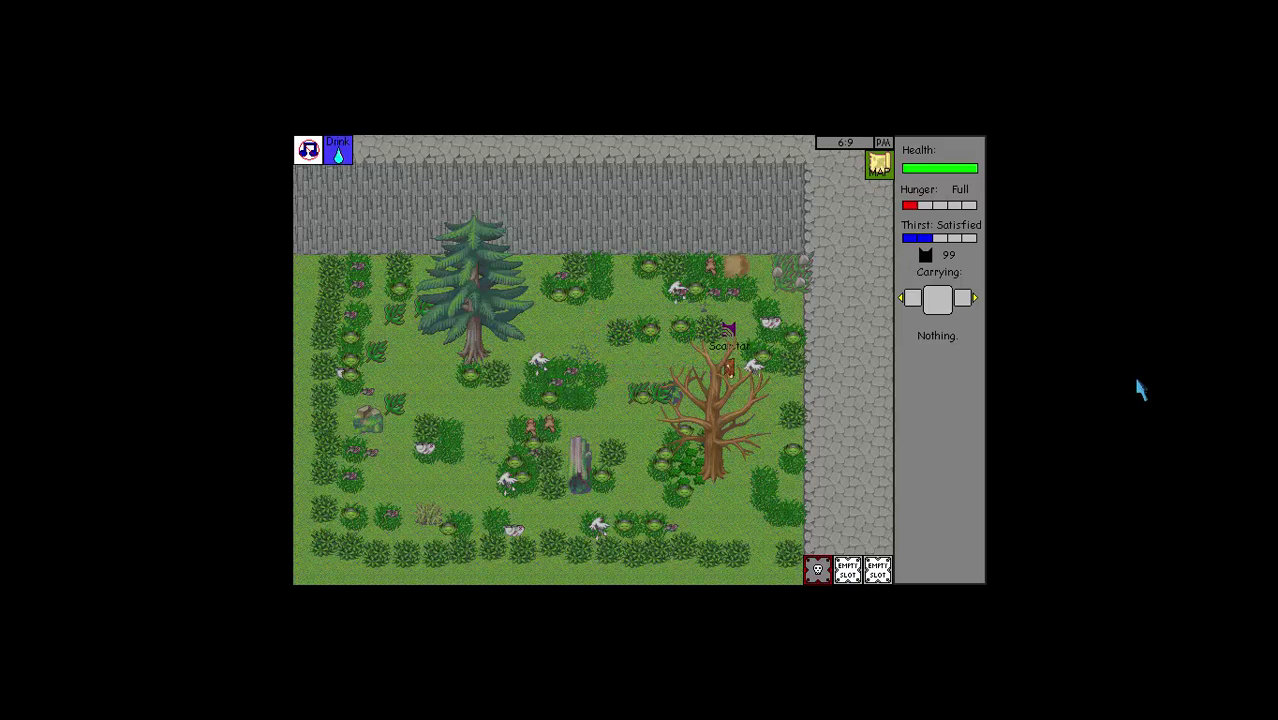
key("Up")
key("Up")
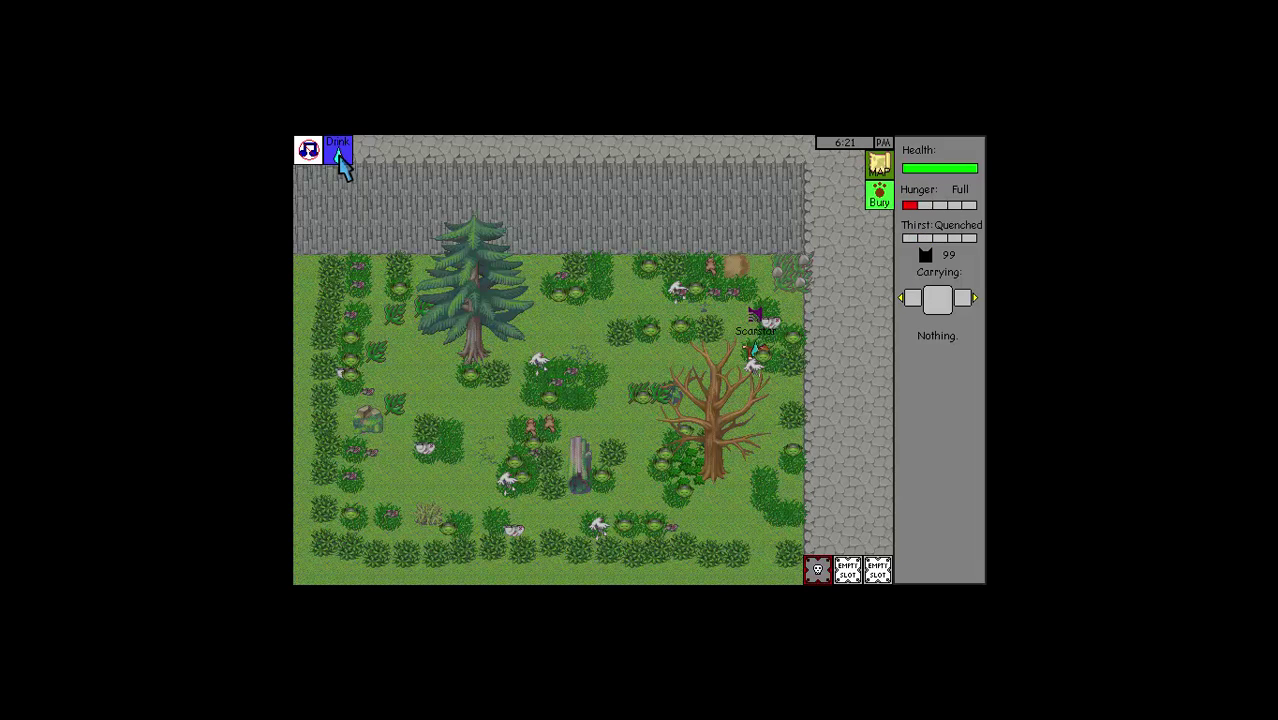
key("Down")
key("Down")
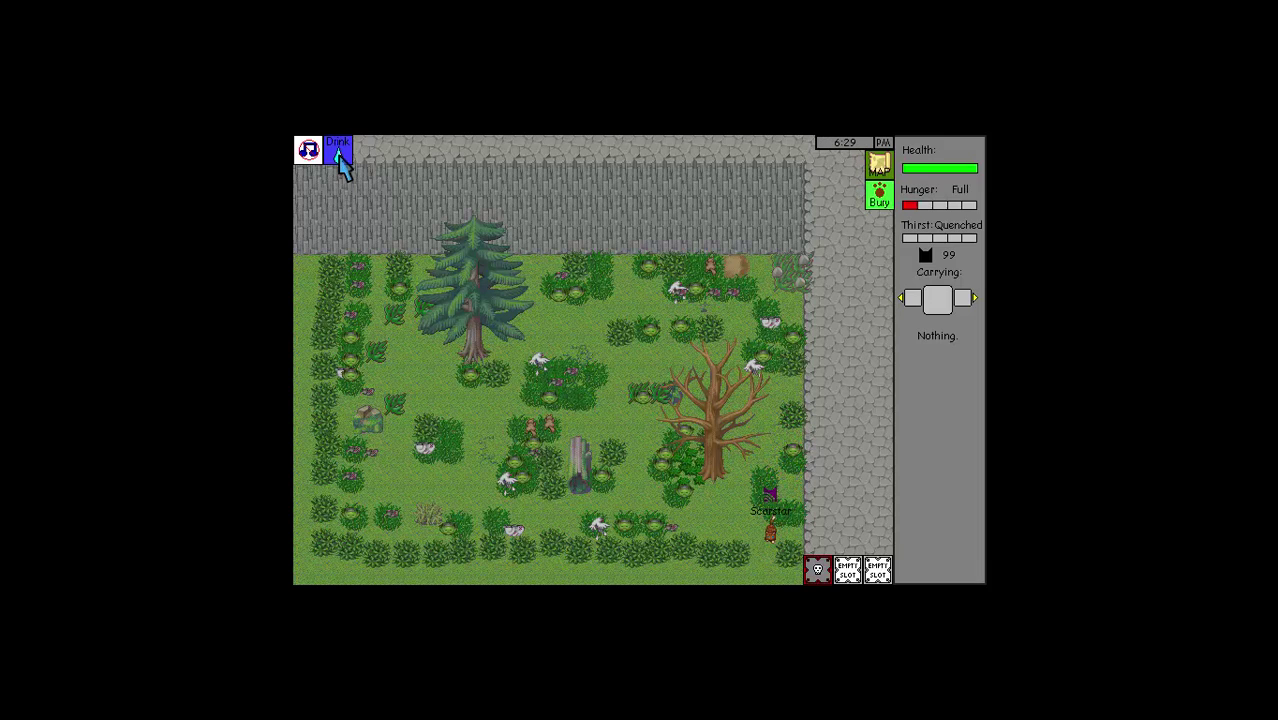
- Pick up the dead mouse and eat it, leaving hunger at Stuffed
key("Left")
key("Left")
key("Left")
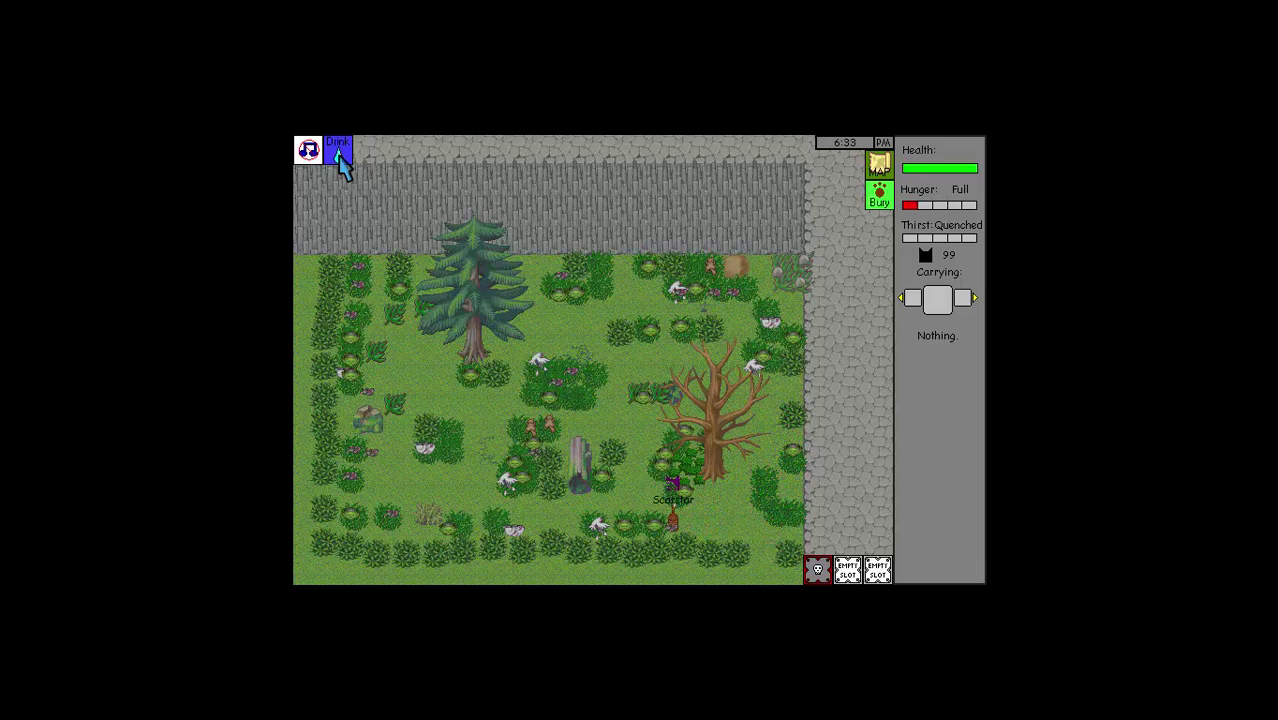
key("space")
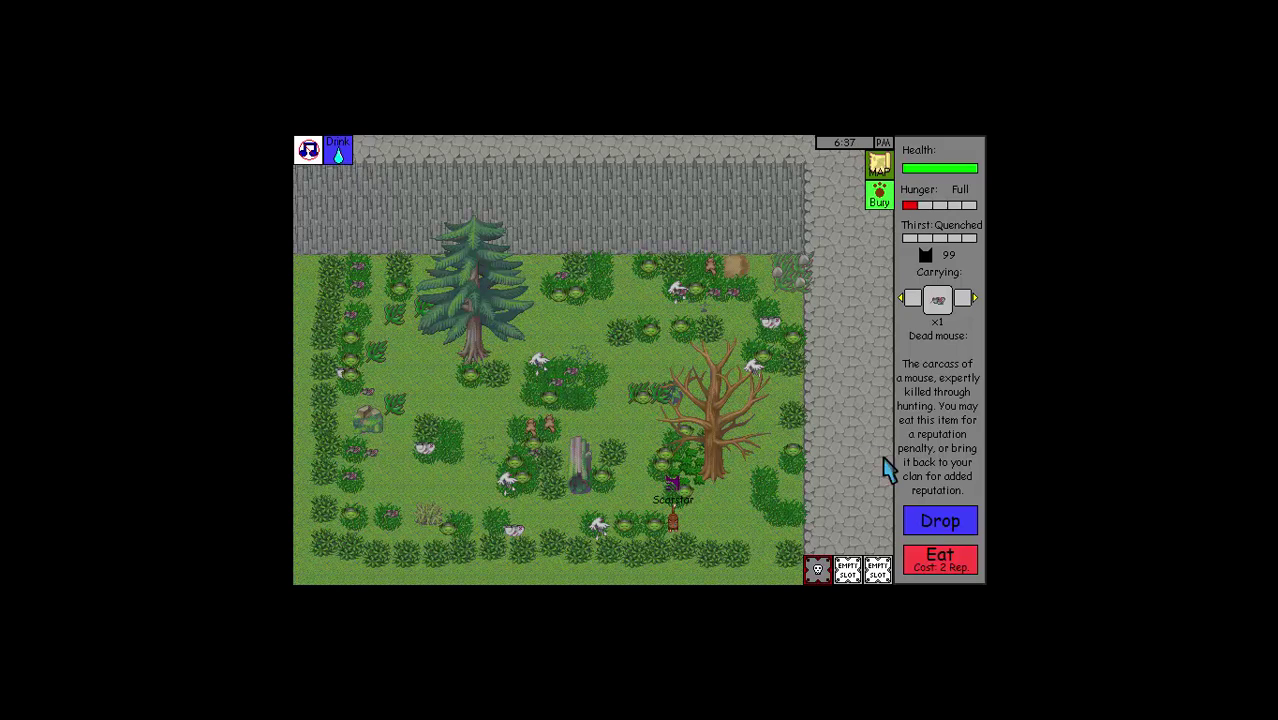
left_click(930, 568)
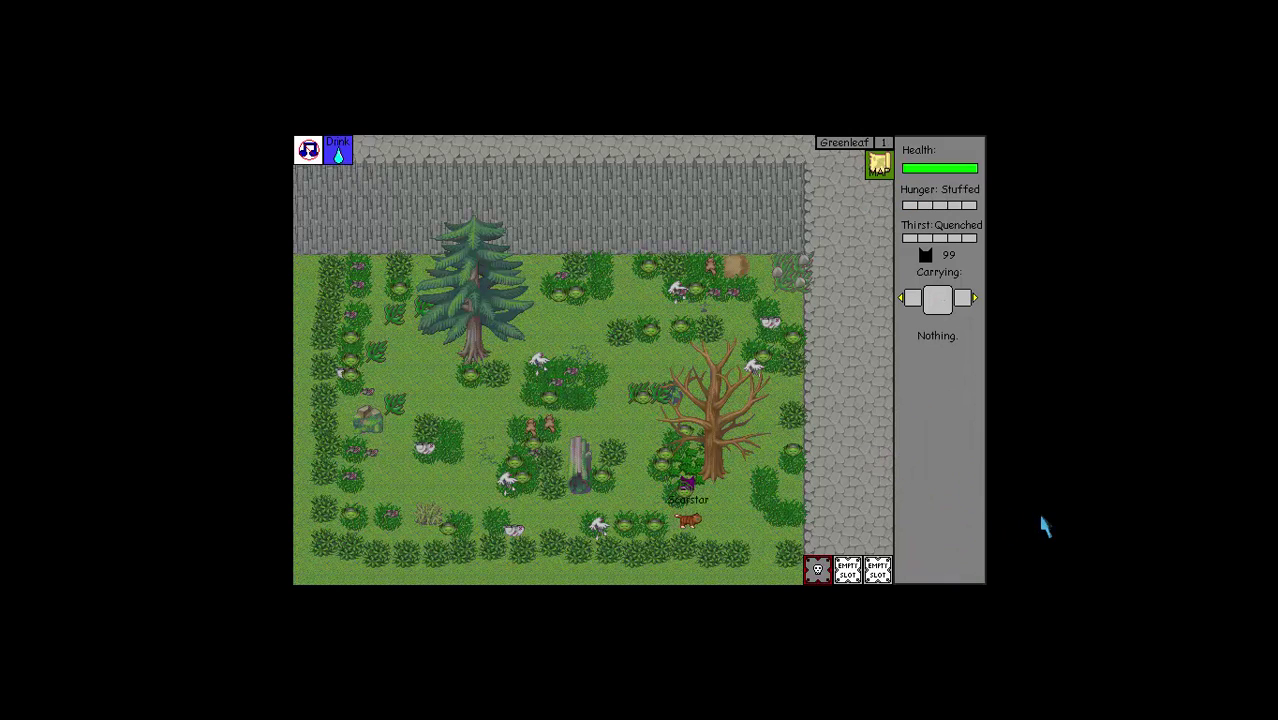
- Walk Scarstar off the map edges, through the clan camp and past the marsh pond
key("Right")
key("Right")
key("Down")
key("Down")
key("Down")
key("Down")
key("Left")
key("Left")
key("Left")
key("Left")
key("Left")
key("Left")
key("Left")
key("Down")
key("Left")
key("Left")
key("Left")
key("Left")
key("Left")
key("Left")
key("Left")
key("Left")
key("Left")
key("Down")
key("Down")
key("Down")
key("Down")
key("Up")
key("Up")
key("Up")
key("Up")
key("Up")
key("Left")
key("Left")
key("Left")
key("Left")
key("Left")
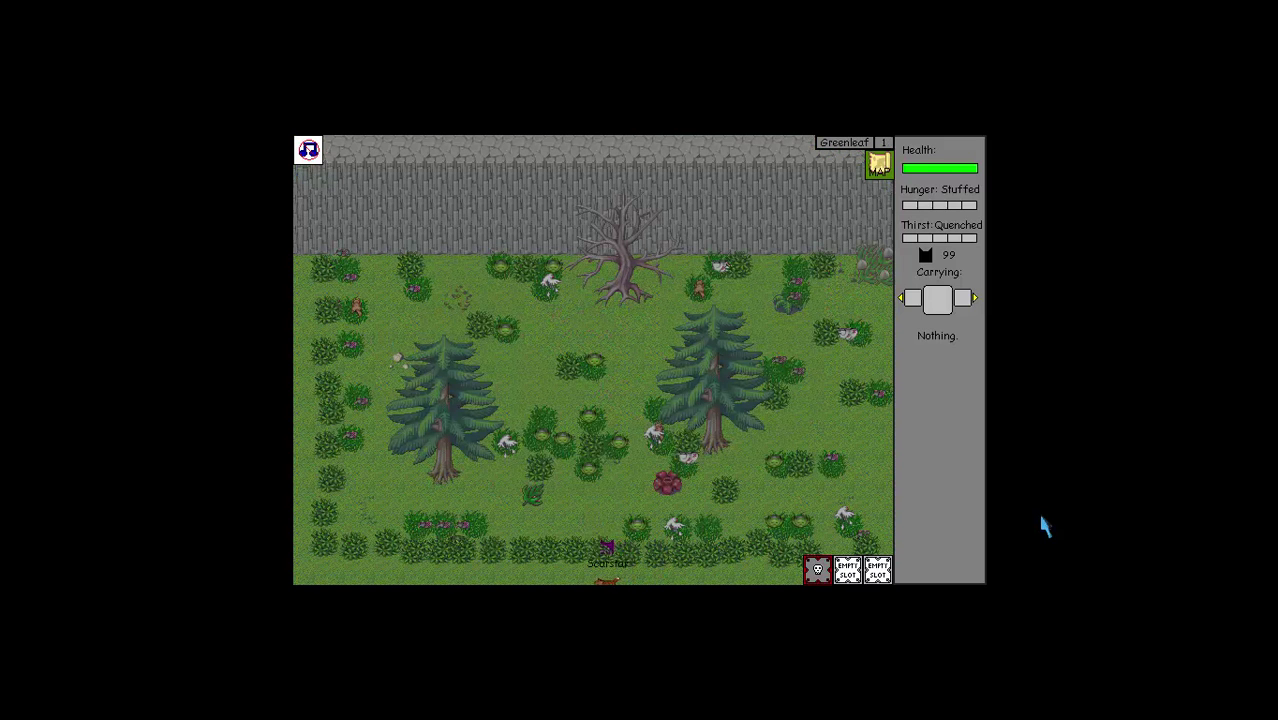
key("Left")
key("Left")
key("Left")
key("Left")
key("Left")
key("Left")
key("Left")
key("Left")
key("Left")
key("Left")
key("Left")
key("Left")
key("Left")
key("Left")
key("Left")
key("Left")
key("Left")
key("Left")
key("Left")
key("Left")
key("Left")
key("Left")
key("Left")
key("Left")
key("Left")
key("Left")
- Walk Scarstar left past the patrol cats toward the bare tree
key("Left")
key("Left")
key("Up")
key("Left")
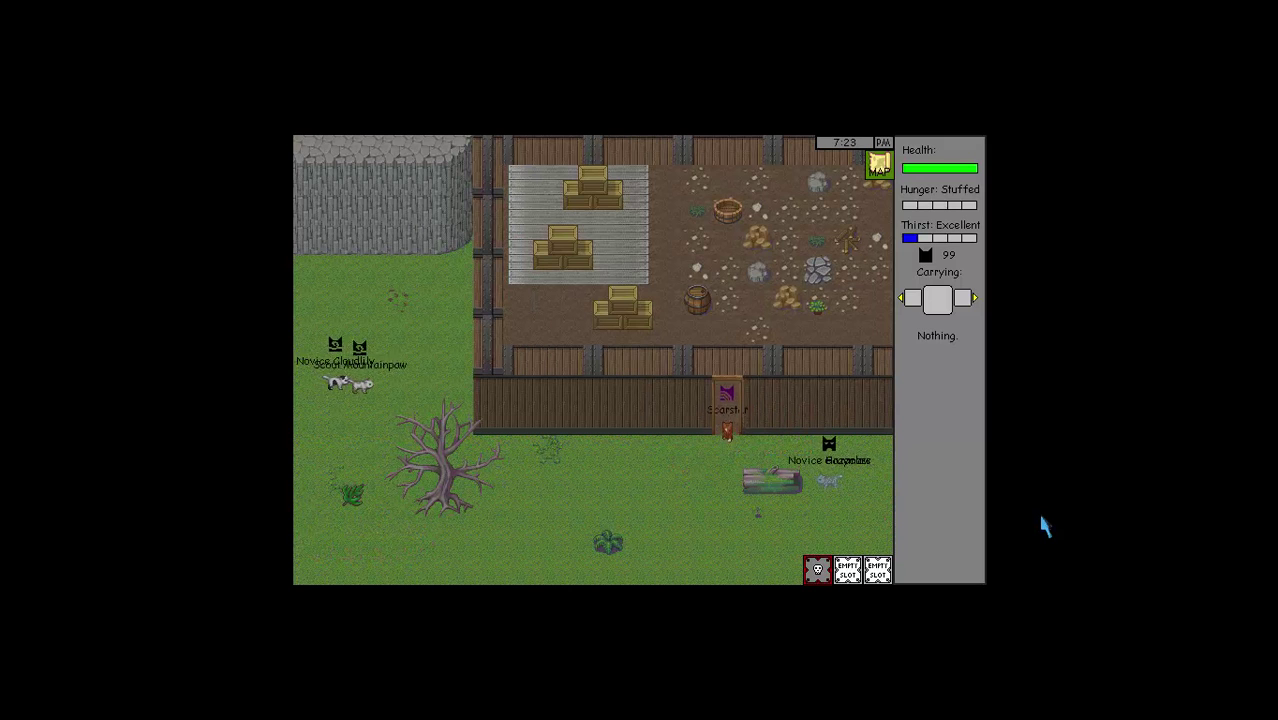
key("Down")
key("Left")
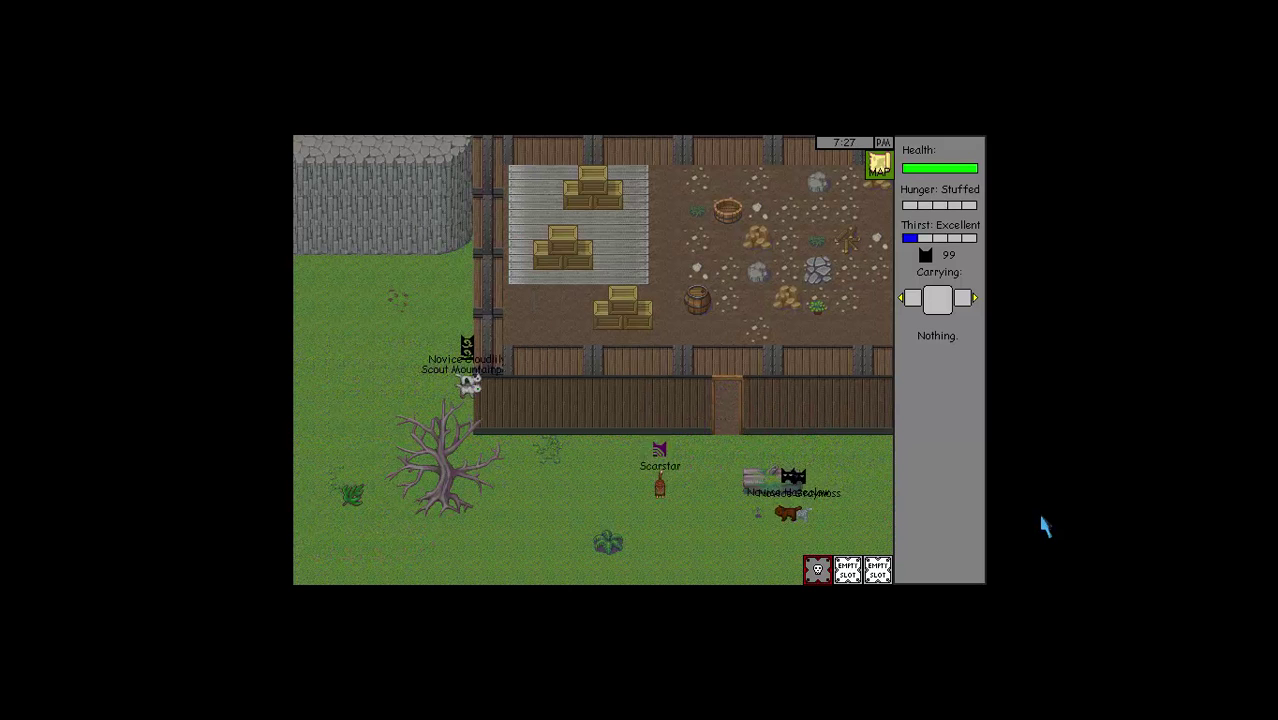
key("Down")
key("Down")
key("Right")
key("Right")
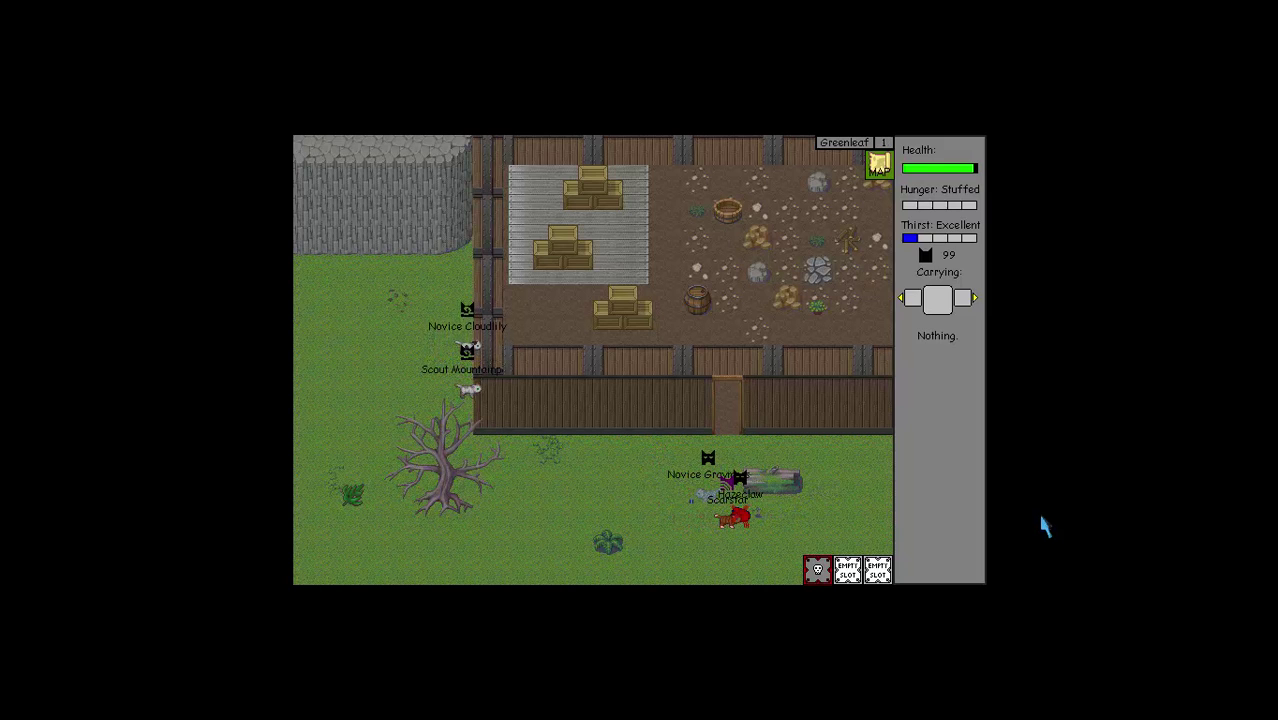
key("Left")
key("Left")
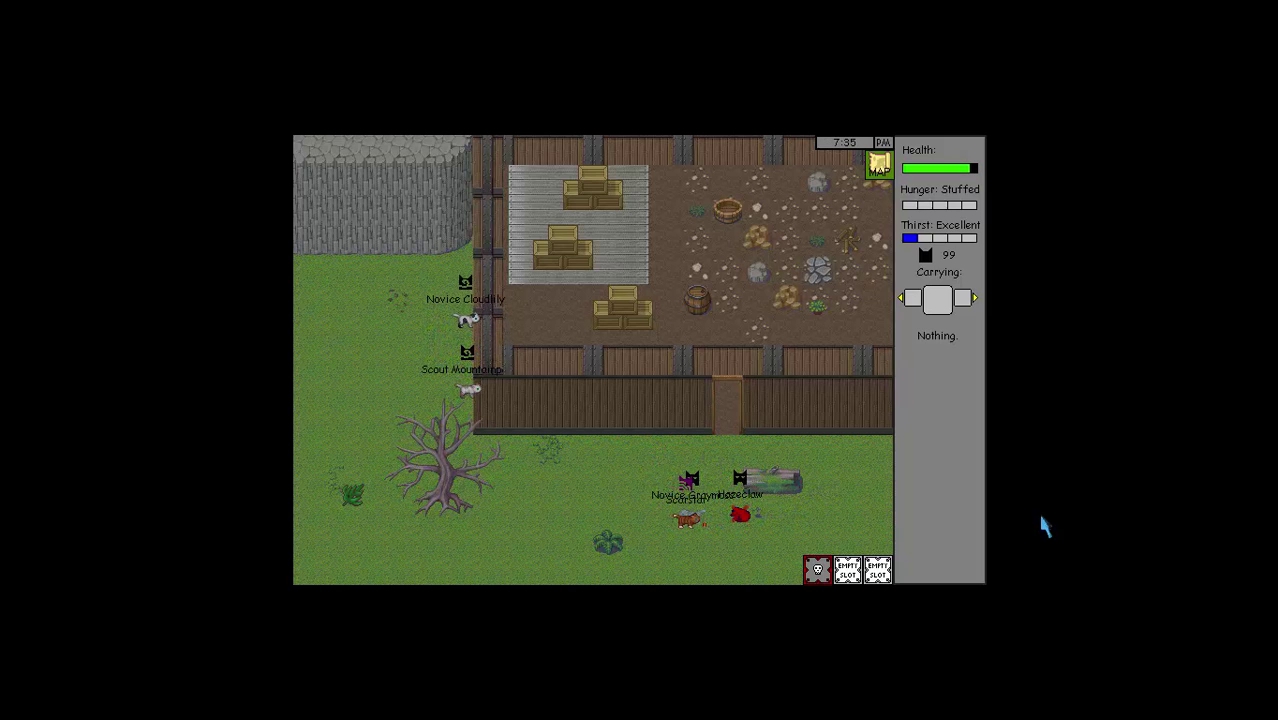
key("Left")
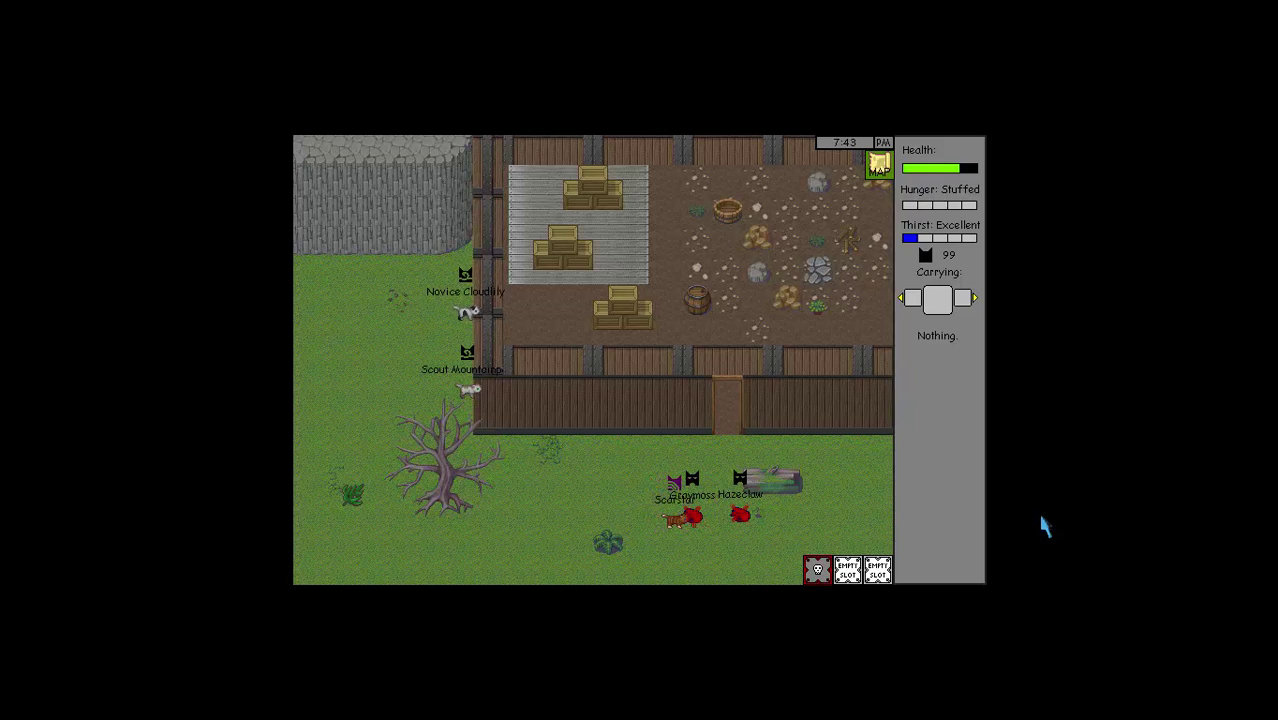
key("Up")
key("Up")
key("Left")
key("Left")
key("Left")
key("Left")
key("Left")
key("Left")
key("Left")
key("Left")
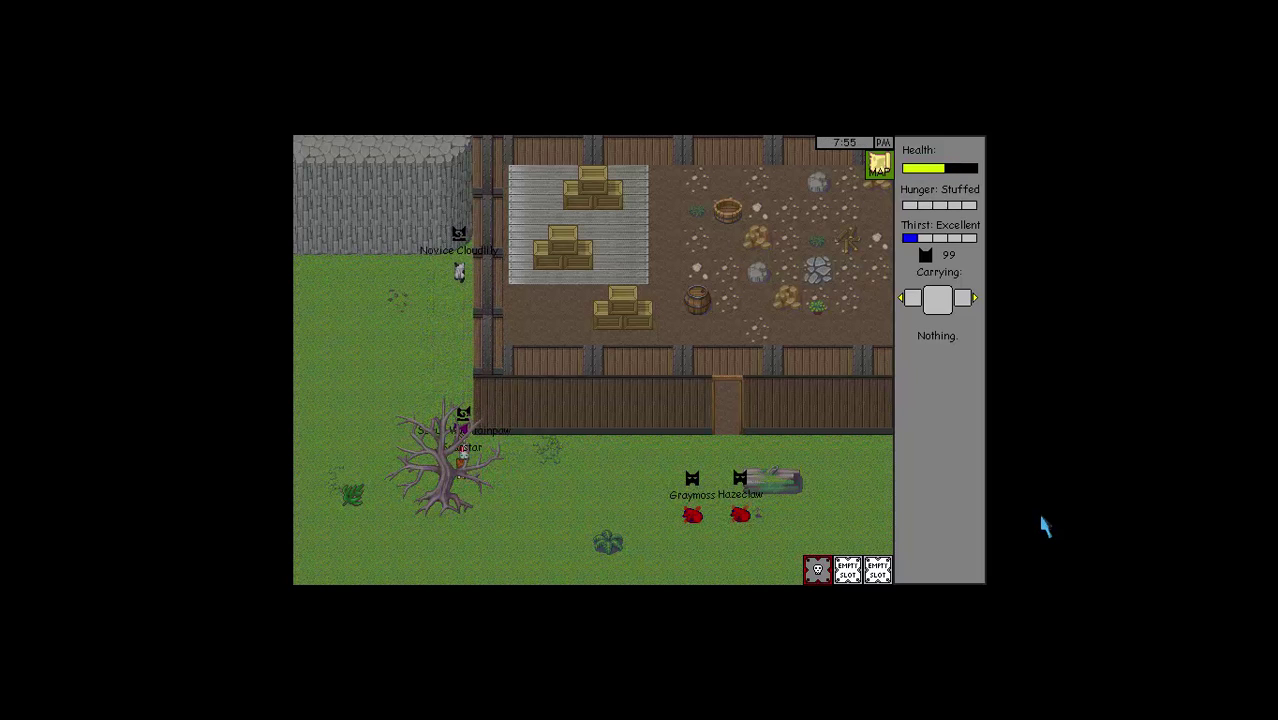
- Take Scarstar past the tree, through the fence gate, toward the yard's right edge
key("Up")
key("Up")
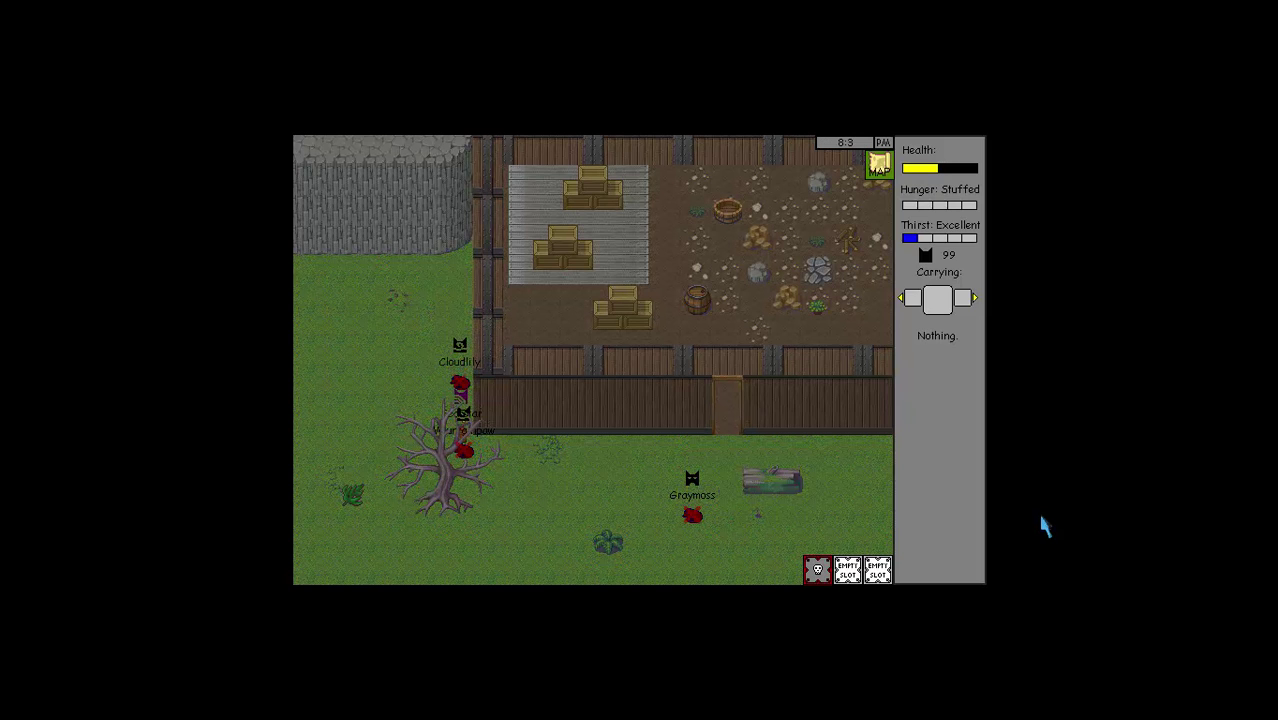
key("Right")
key("Right")
key("Right")
key("Right")
key("Up")
key("Up")
key("Right")
key("Up")
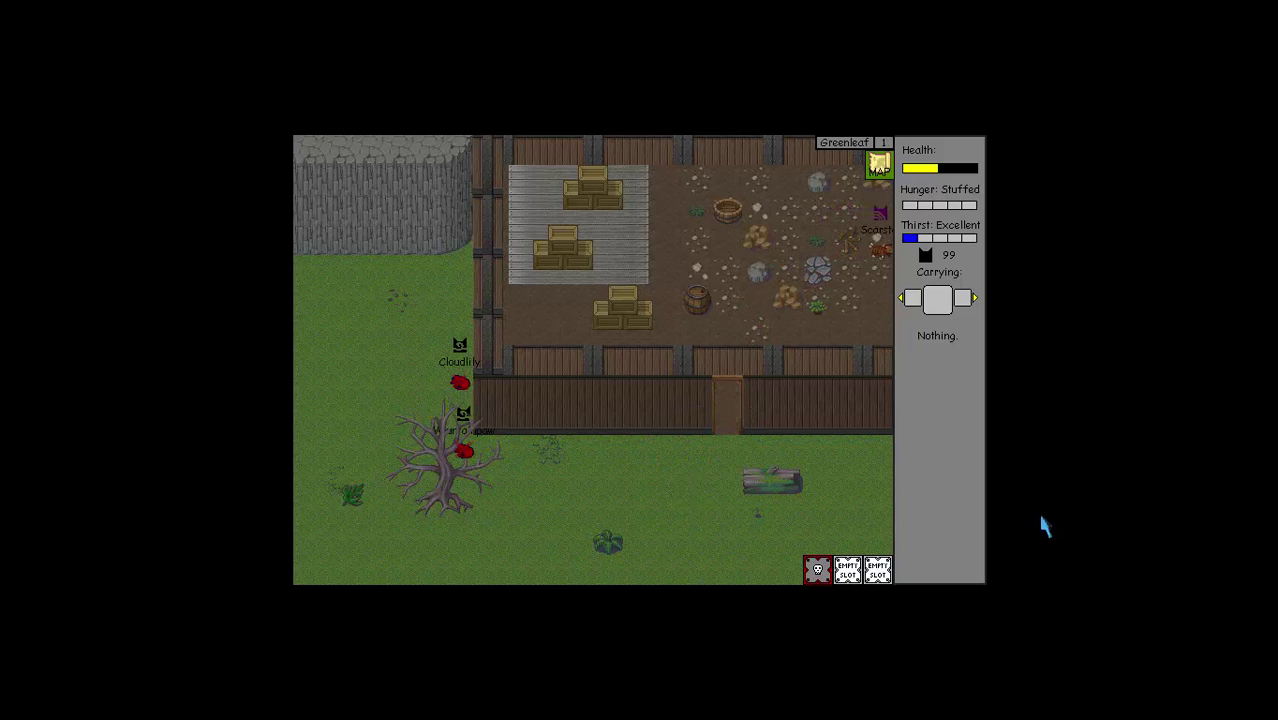
- Cross into the pine-tree area and cycle the inventory to an empty carrying slot
key("Right")
key("Right")
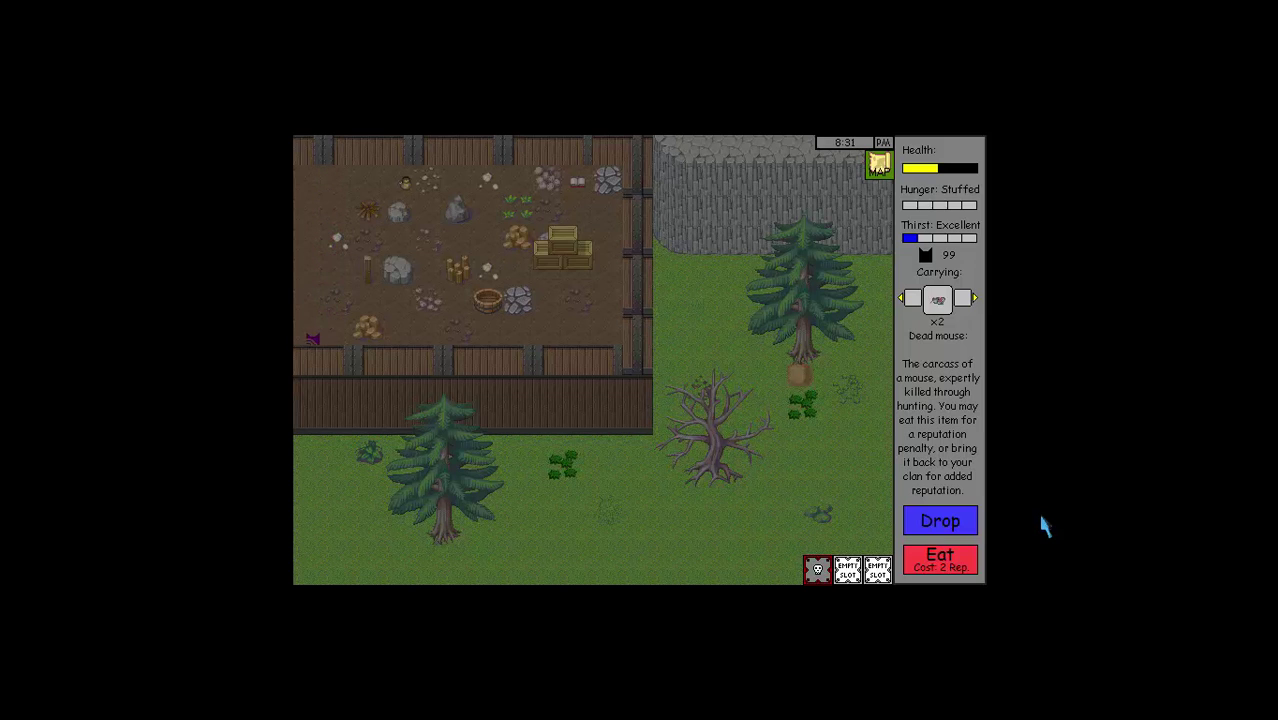
key("Left")
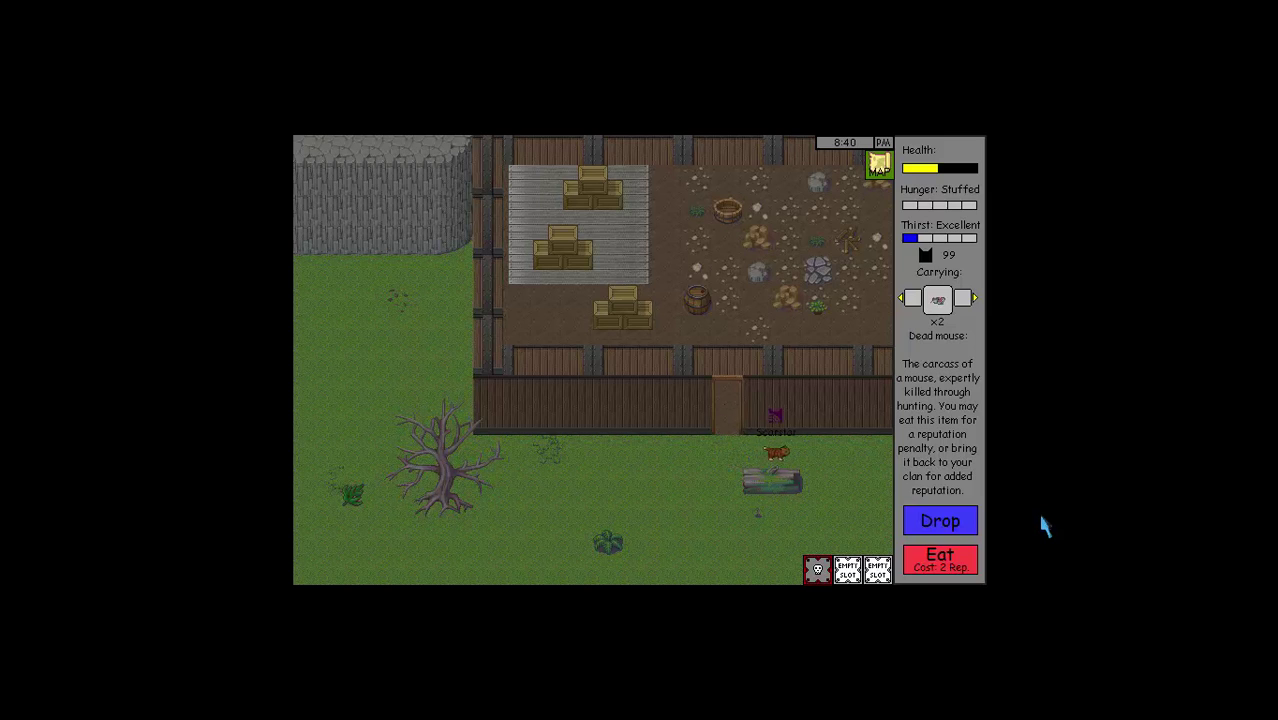
key("Right")
key("Right")
key("Right")
key("Right")
key("Right")
key("Right")
key("Right")
key("Right")
key("Right")
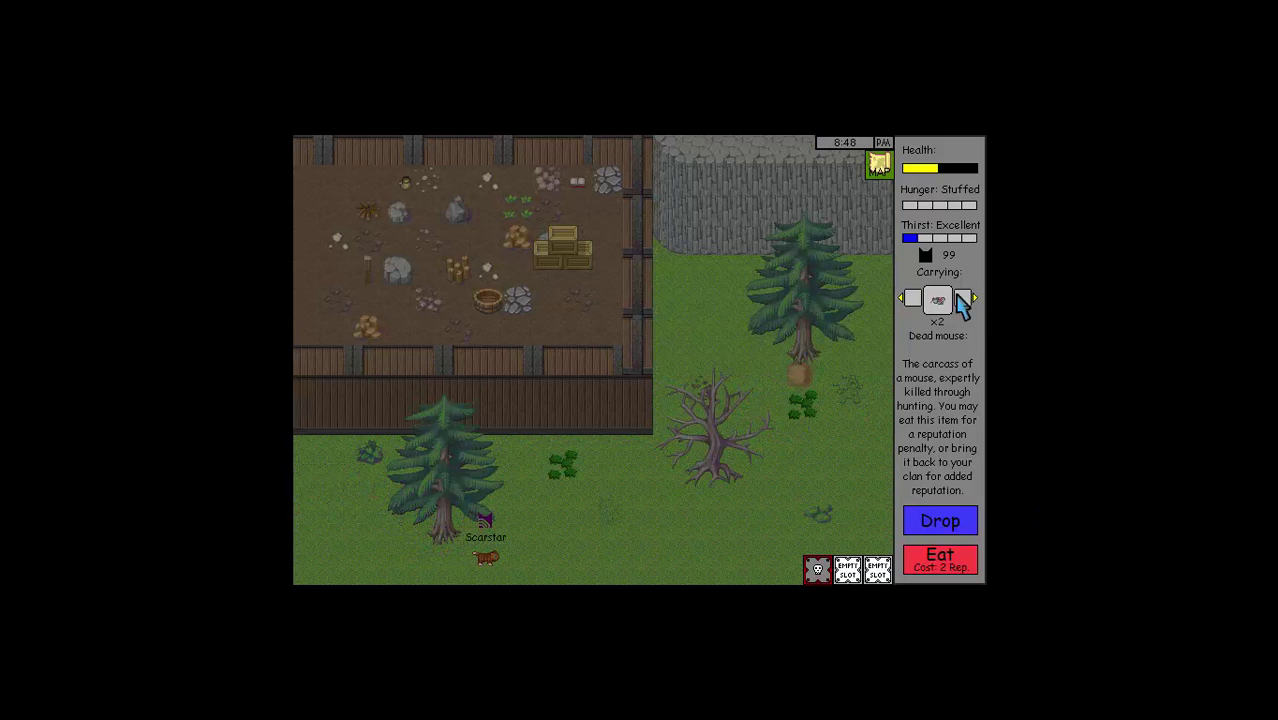
left_click(968, 300)
- Collect brambles into a thicket and drop it among the rogue cats by the den
key("Up")
key("Up")
key("Right")
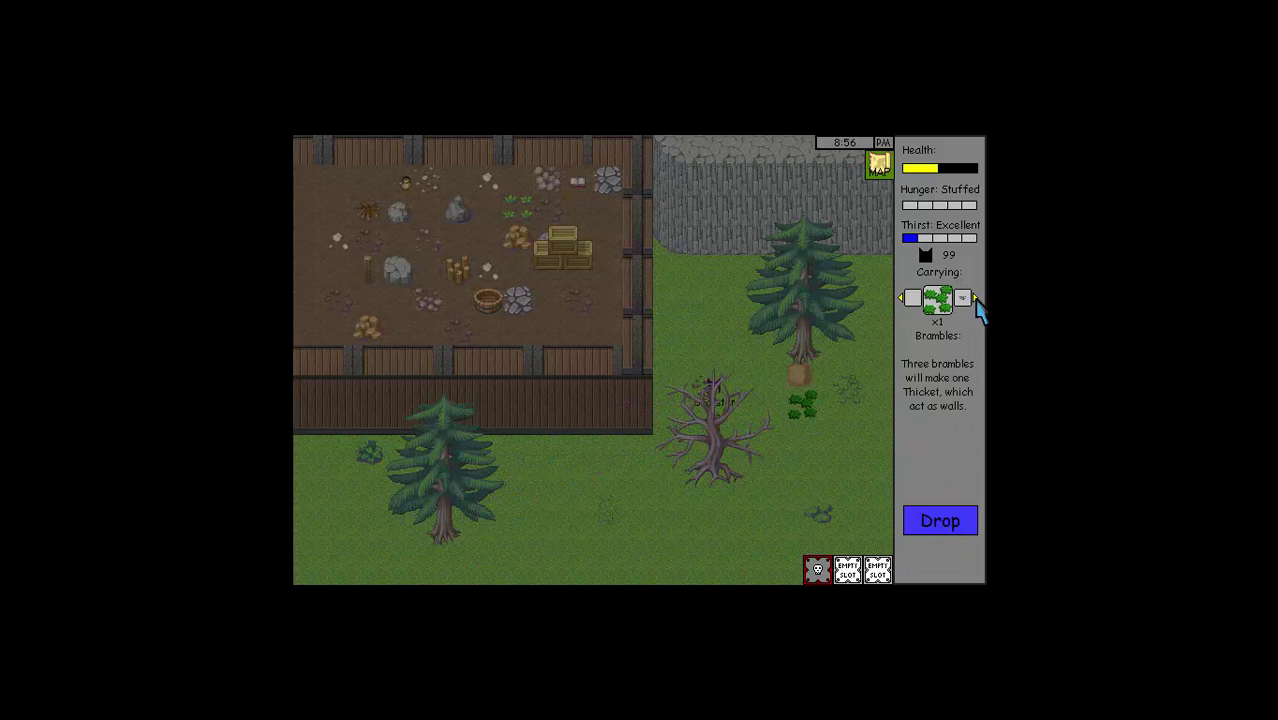
key("Right")
key("Right")
key("Right")
key("Right")
key("Right")
key("Right")
key("Right")
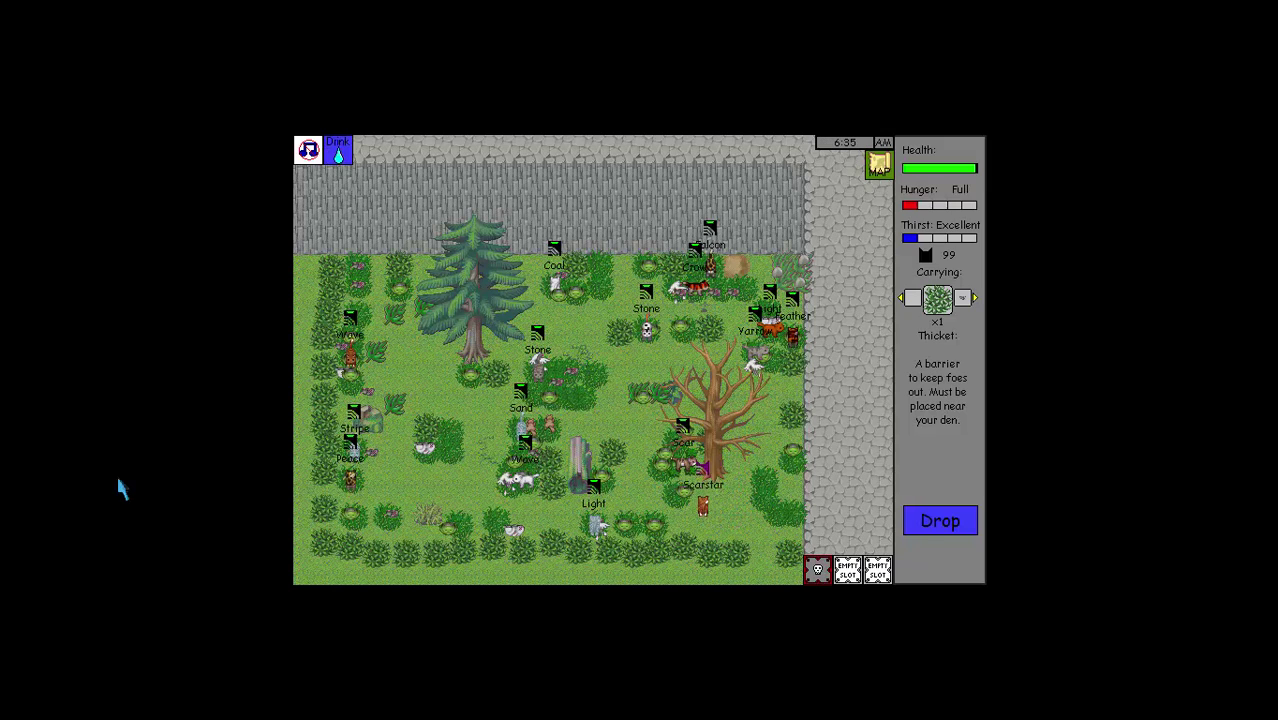
left_click(938, 517)
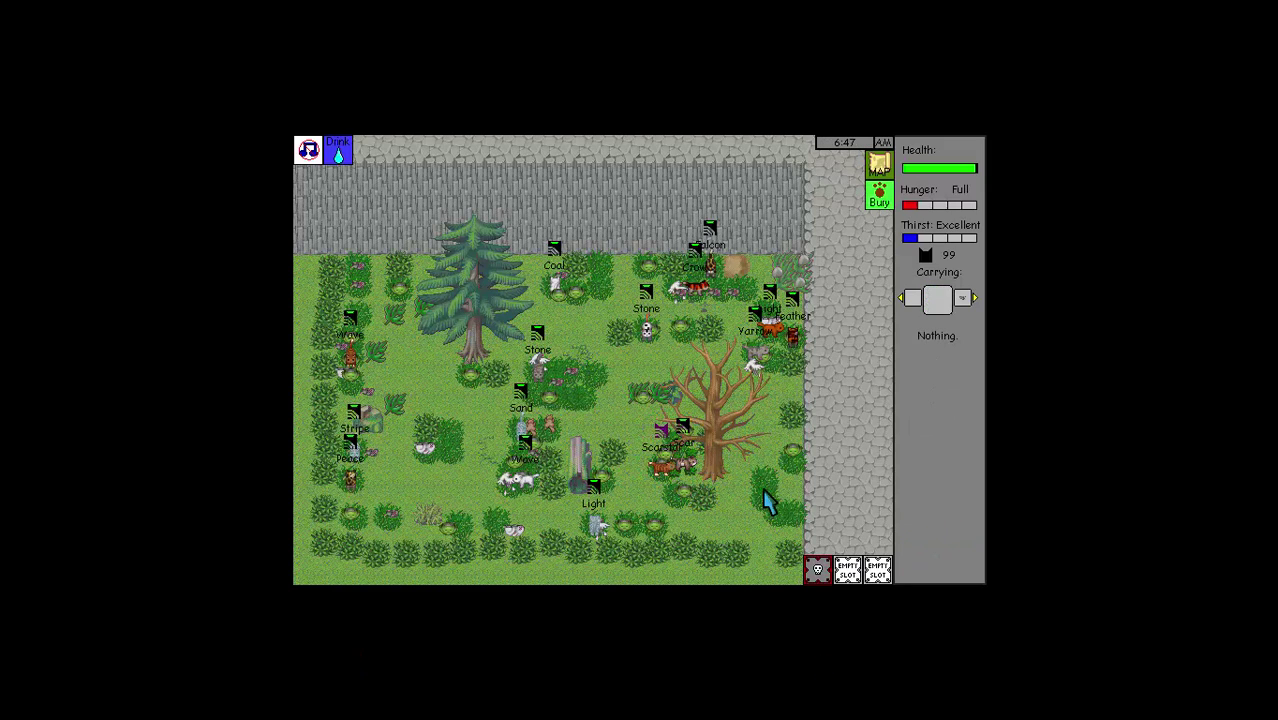
- Rename a rogue in the den Scartail
key("Up")
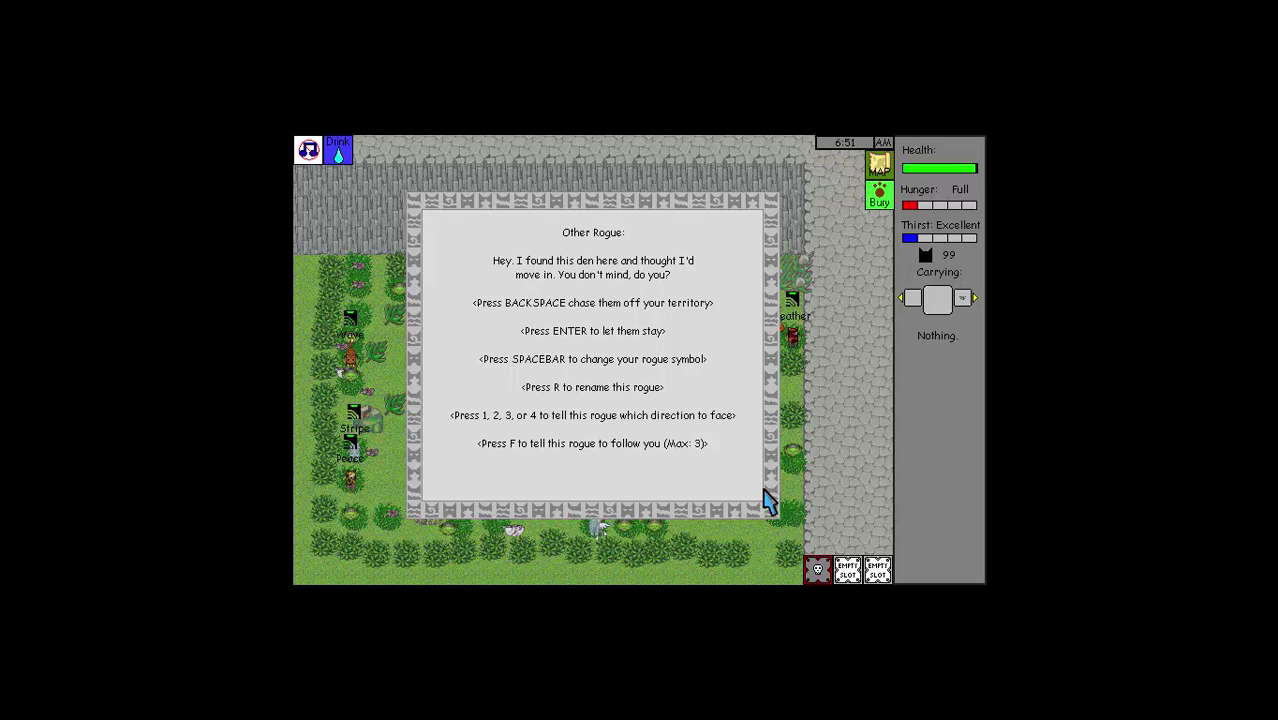
key("r")
type("Scar")
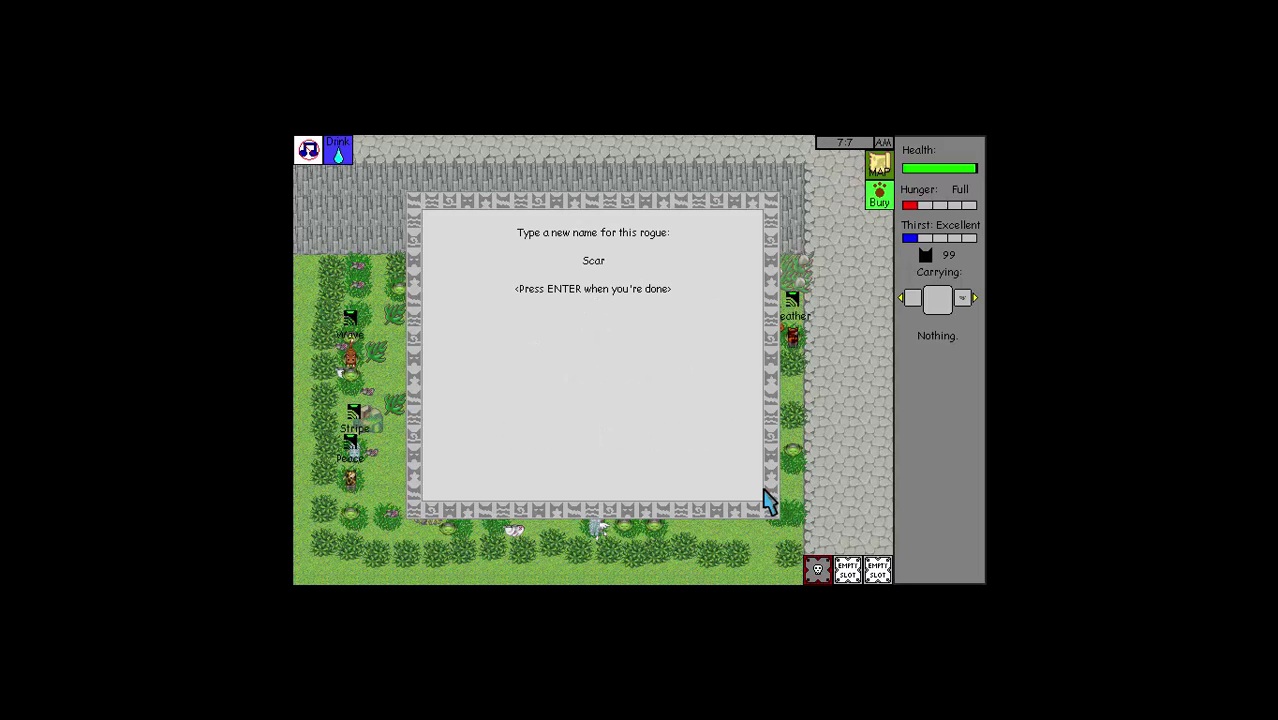
type("tail")
key("Return")
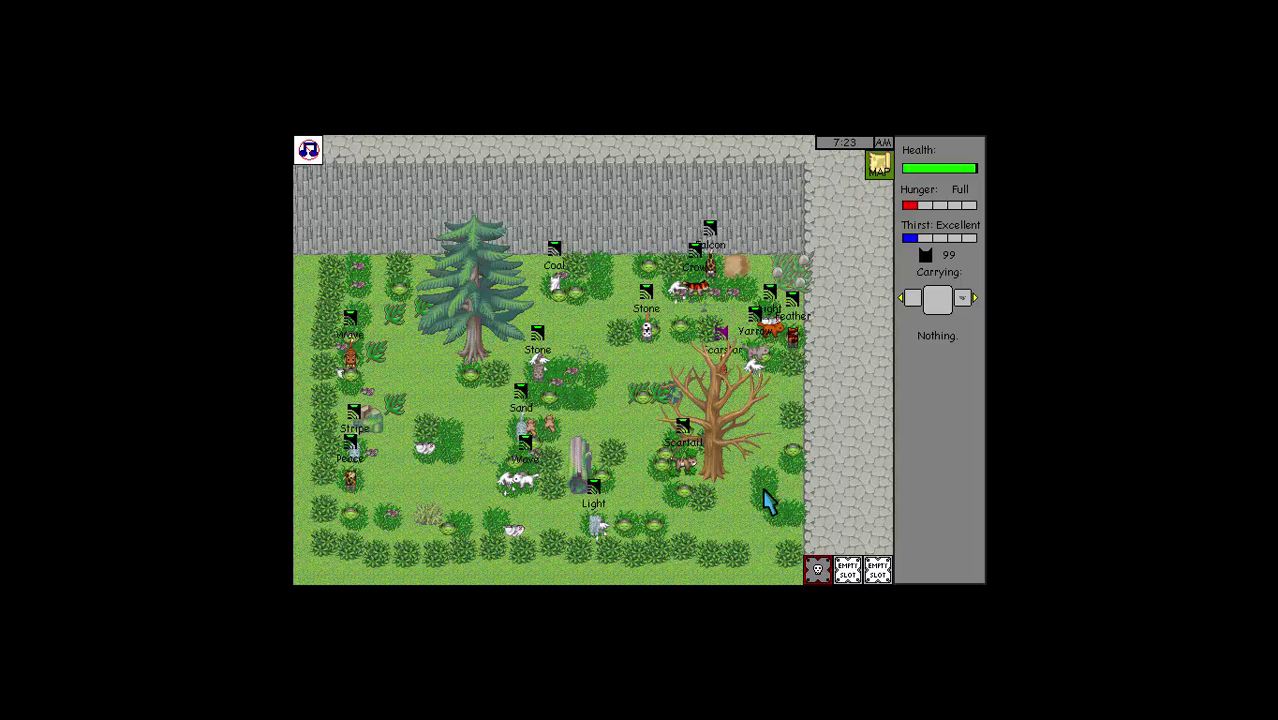
- Talk with several rogues in turn and rename one Yarrowfang
key("space")
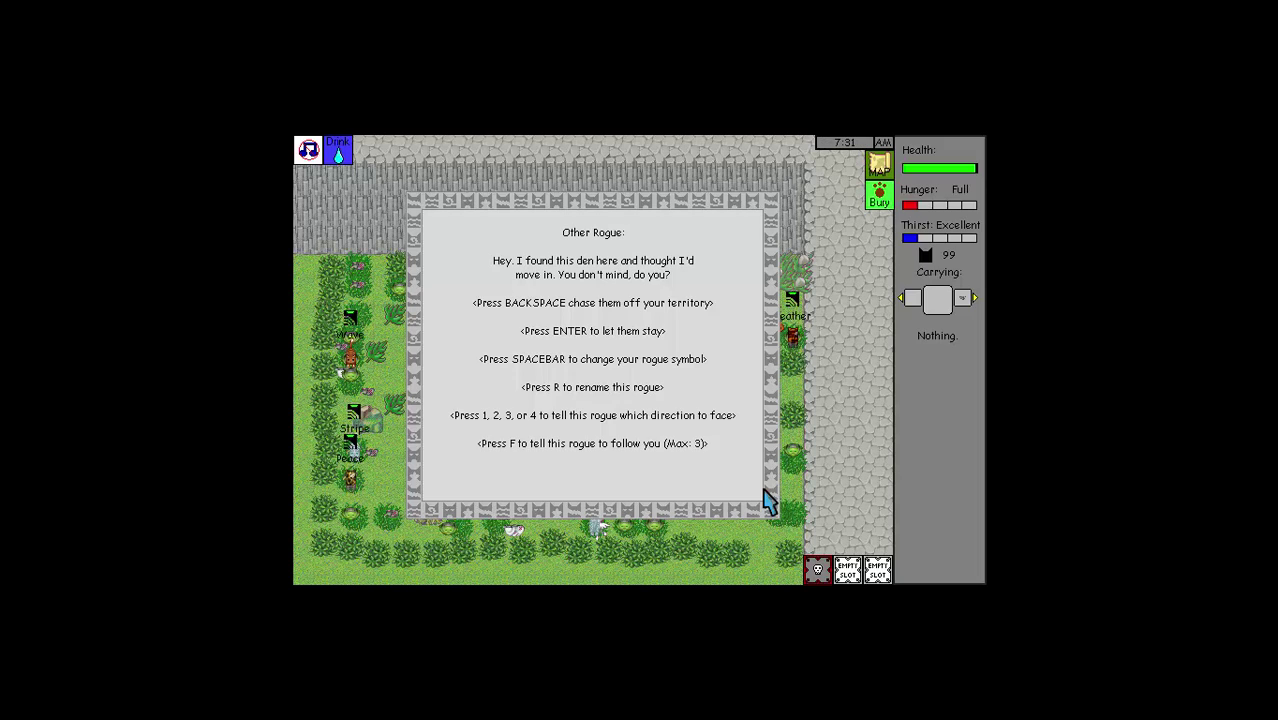
key("Return")
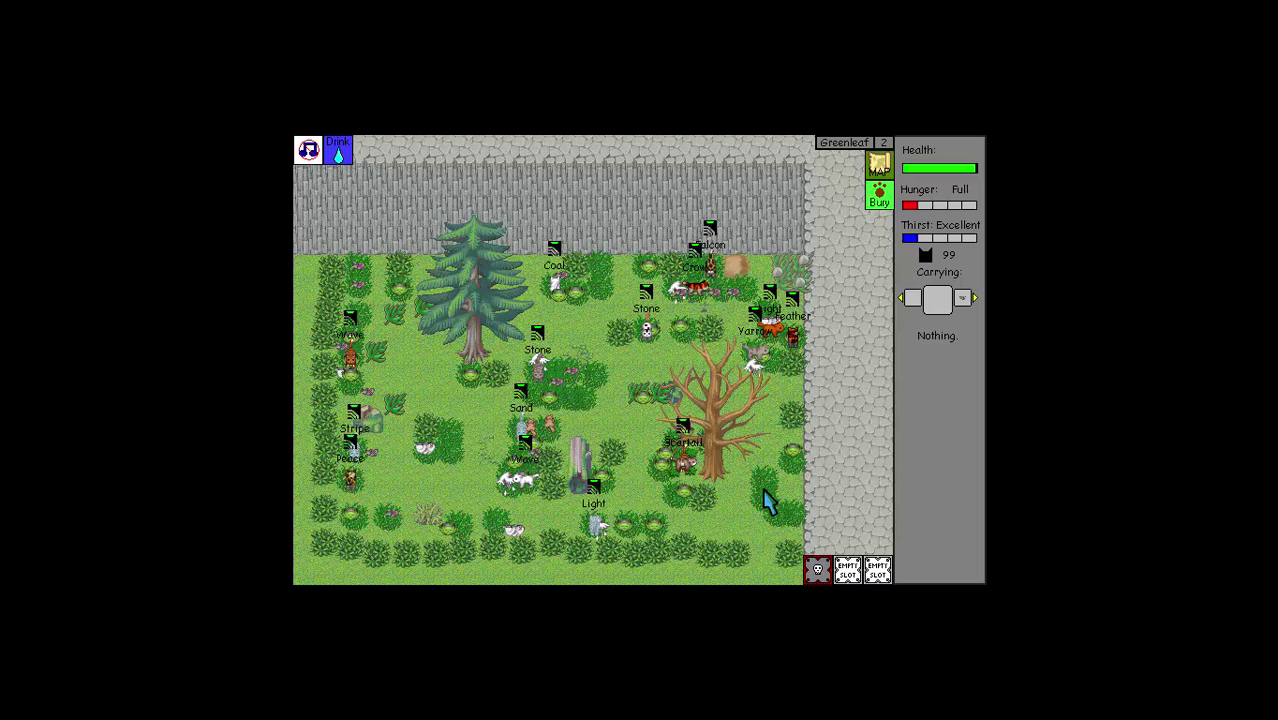
key("space")
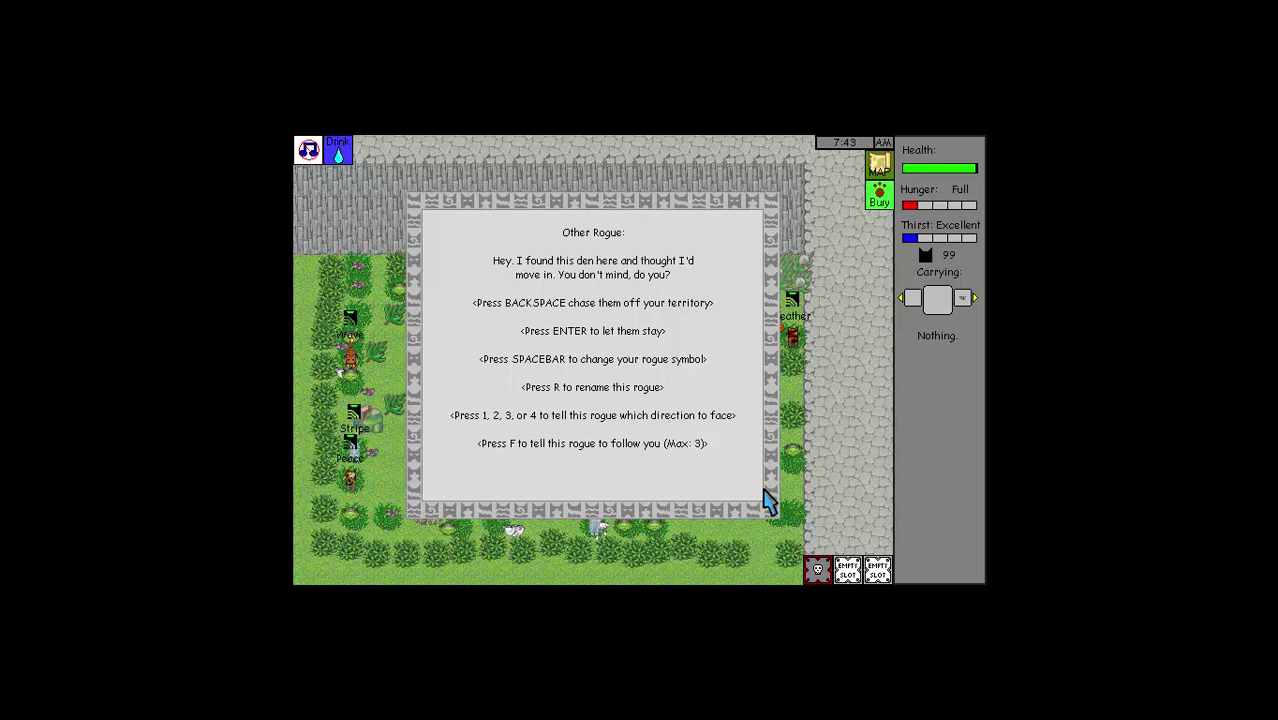
key("Return")
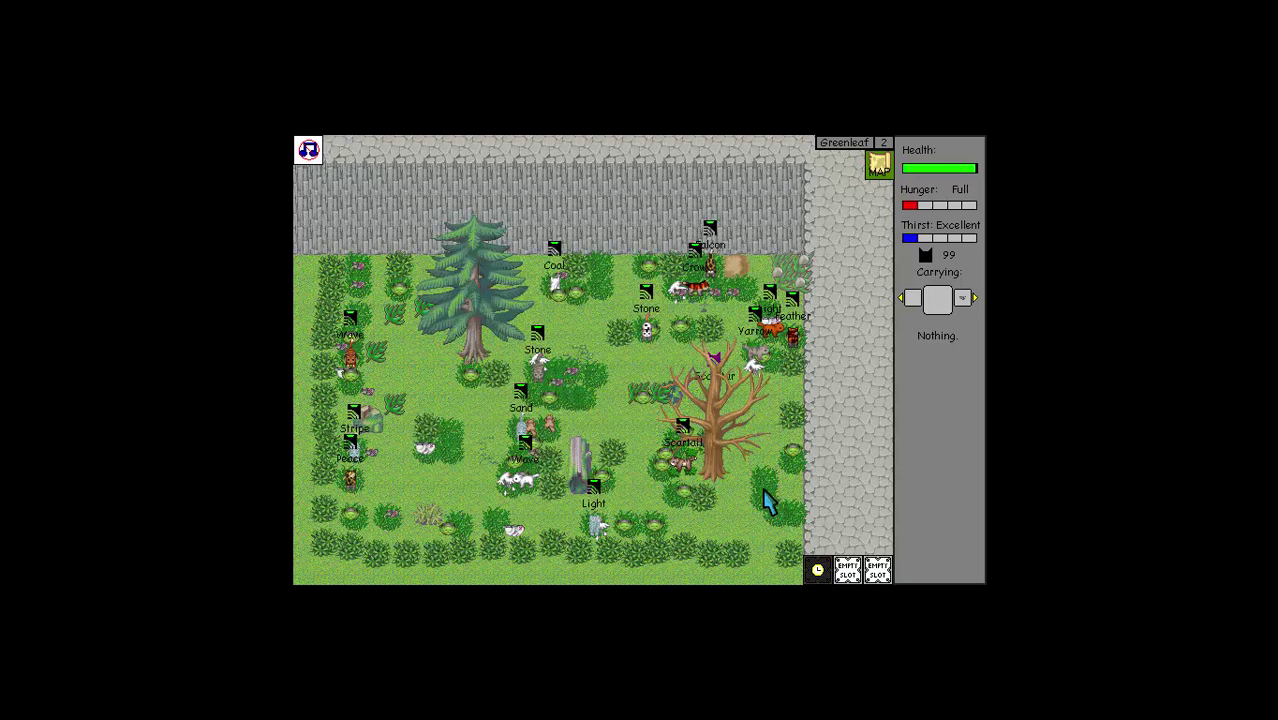
key("space")
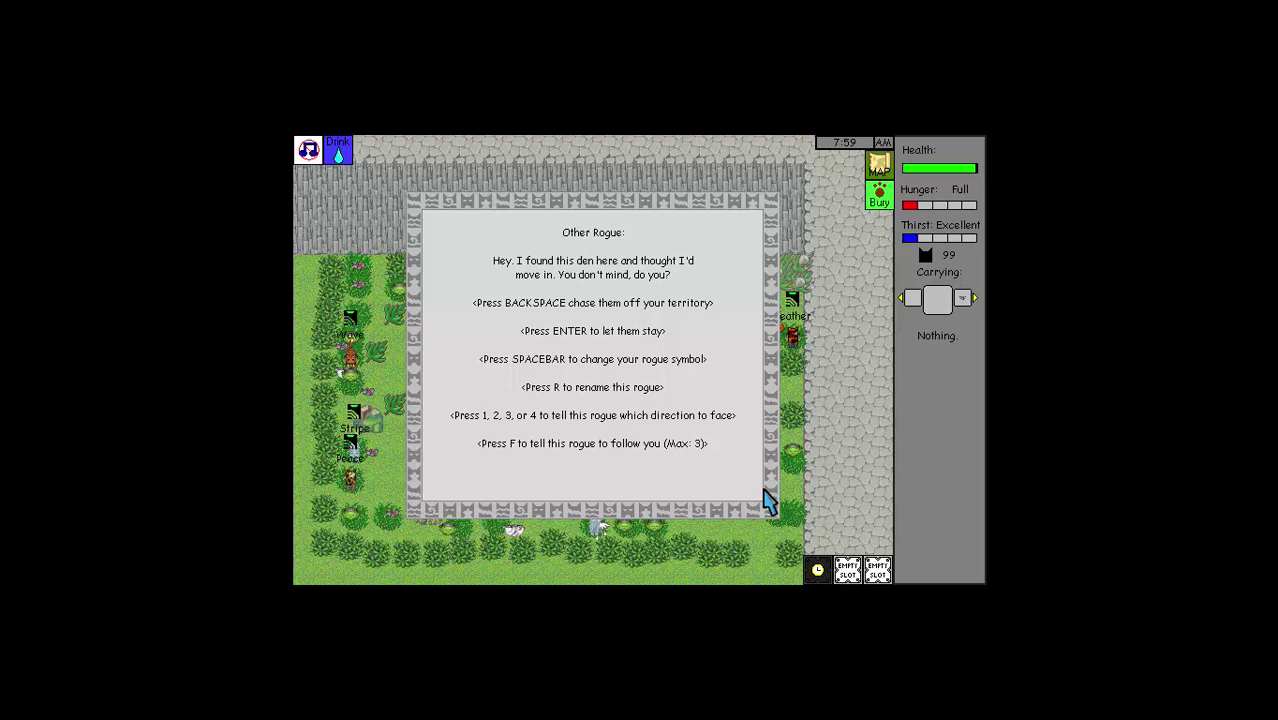
key("Return")
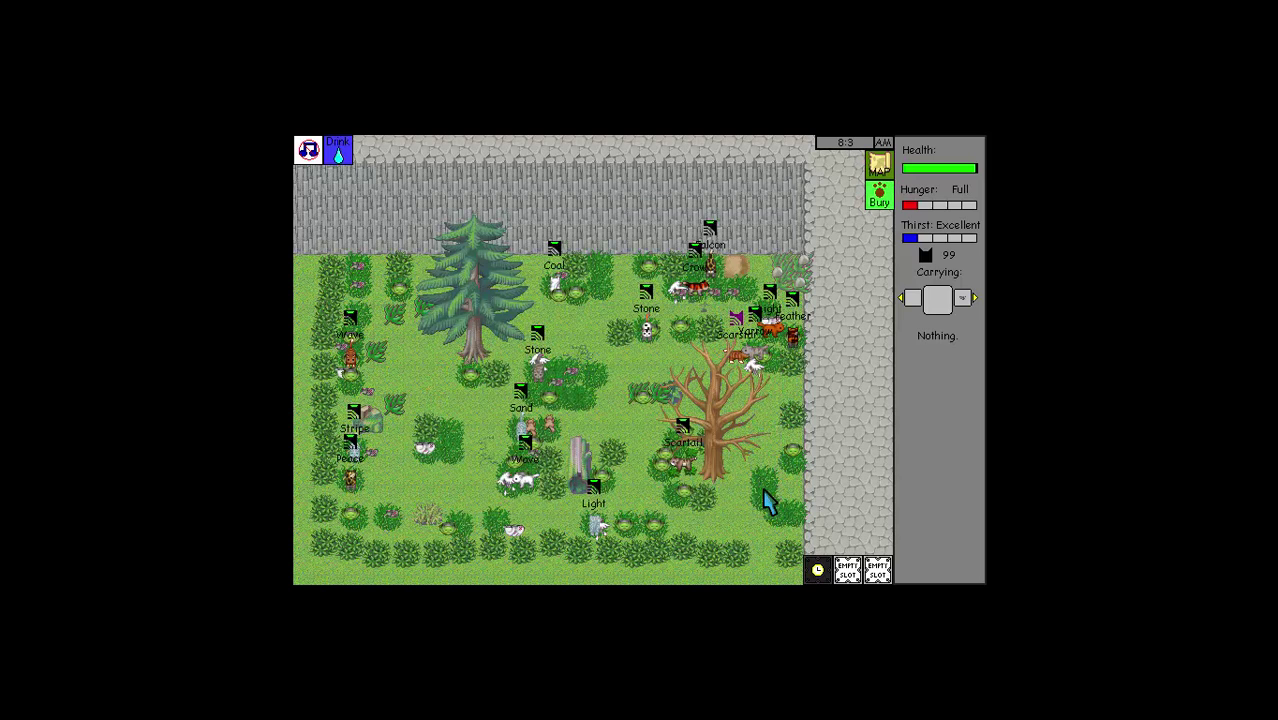
key("space")
type("r")
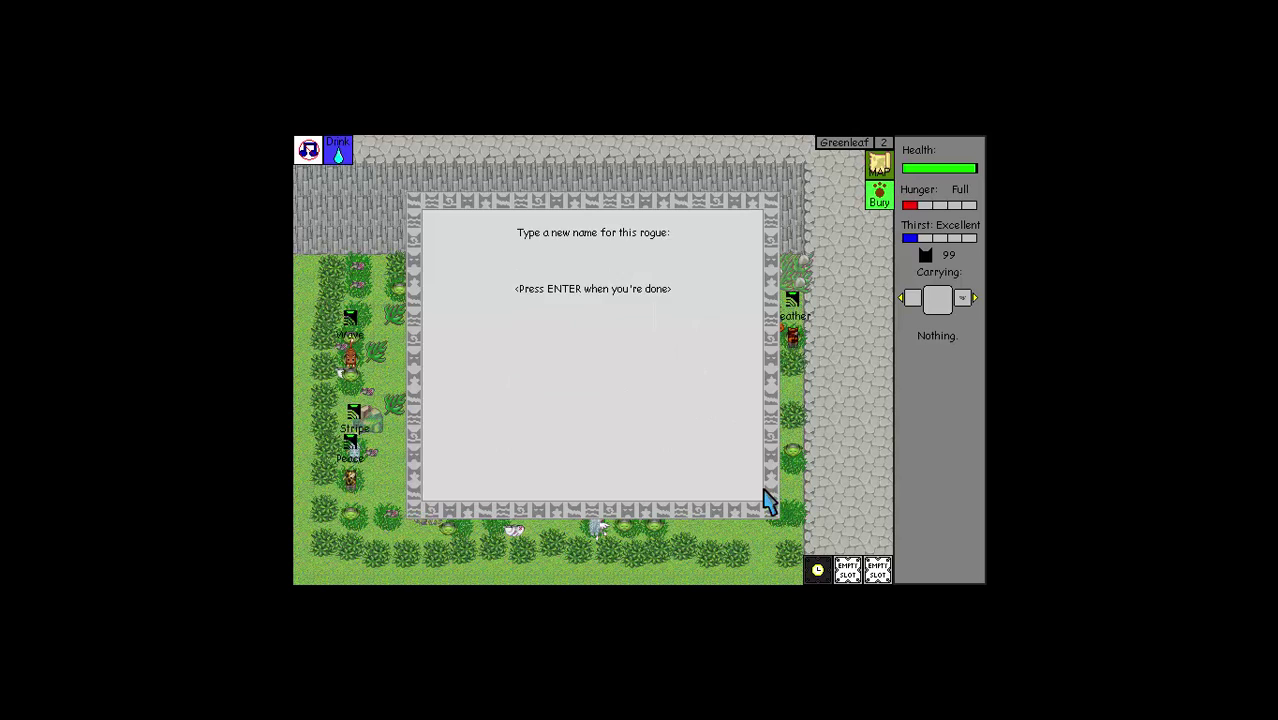
type("rrowfang")
key("Return")
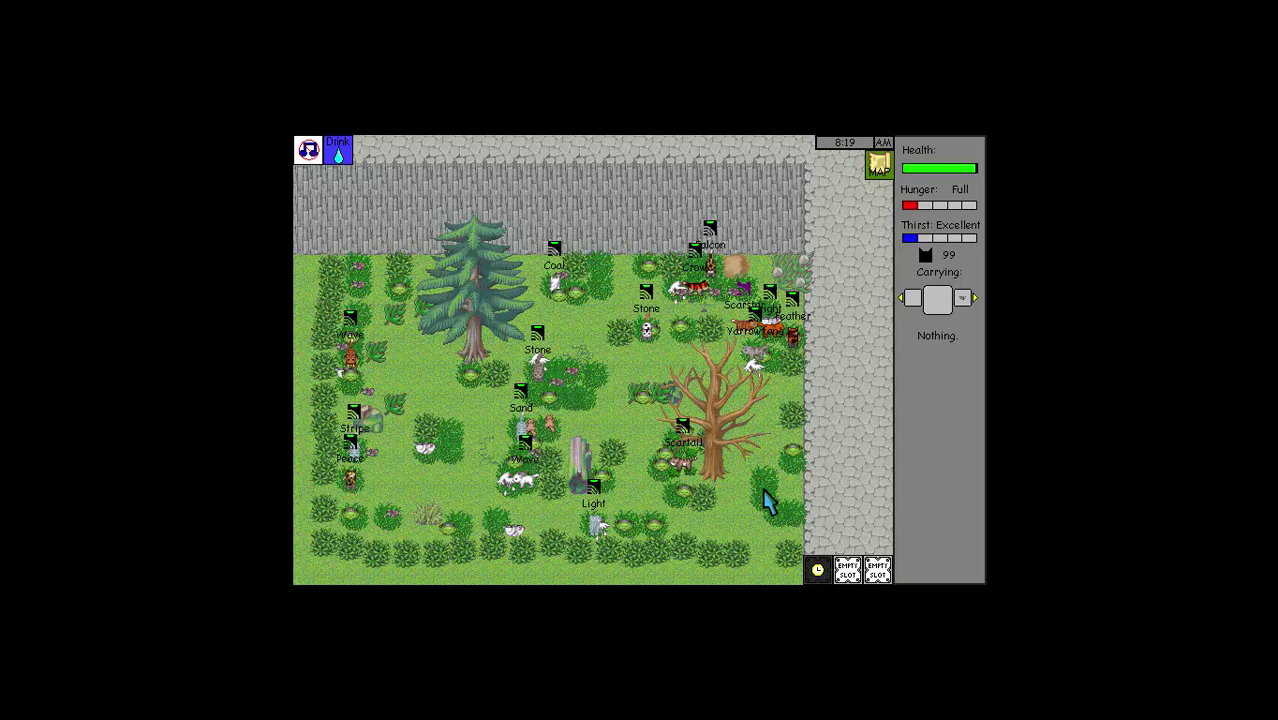
- Rename the next two rogues Lighttail and Featherpelt
key("Return")
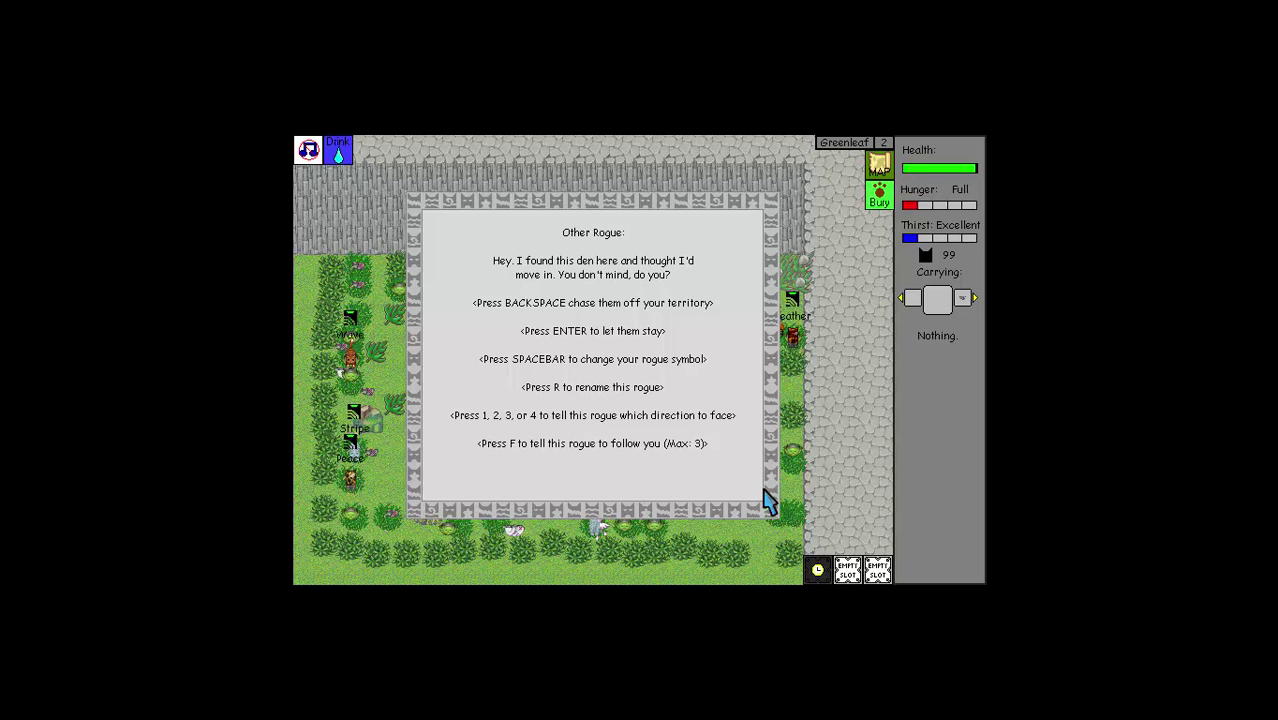
key("Return")
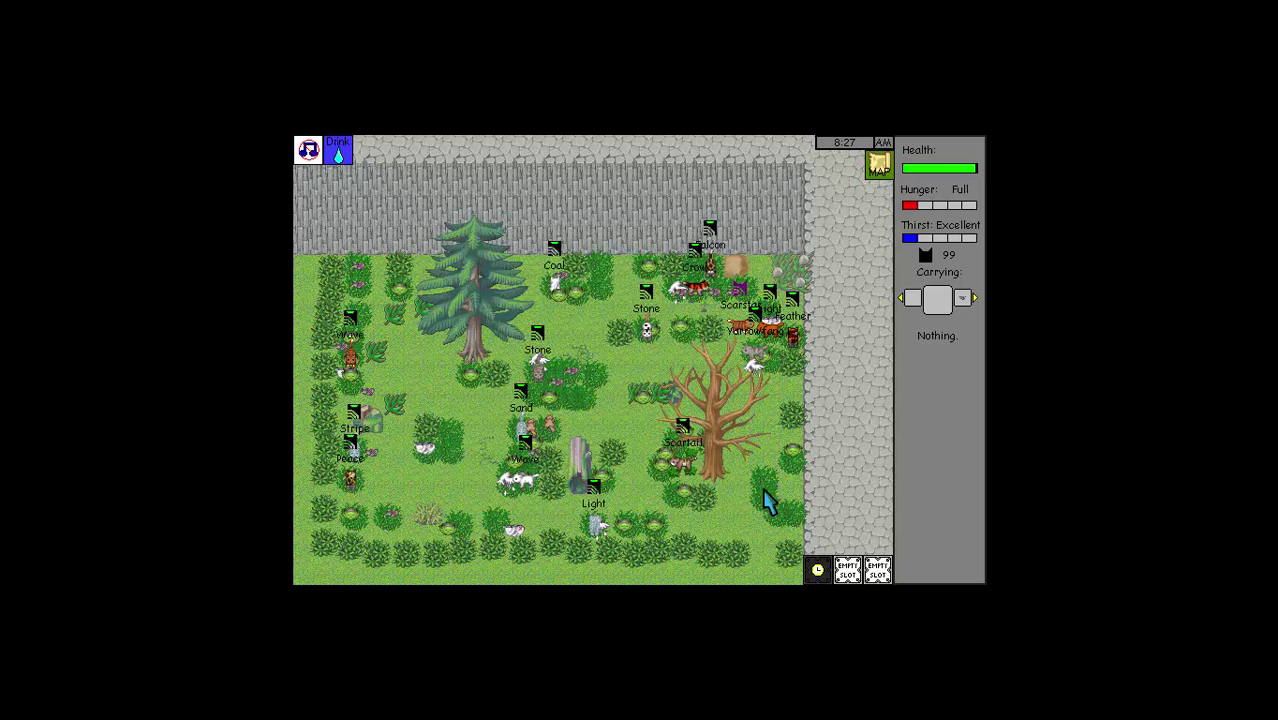
key("Return")
type("r")
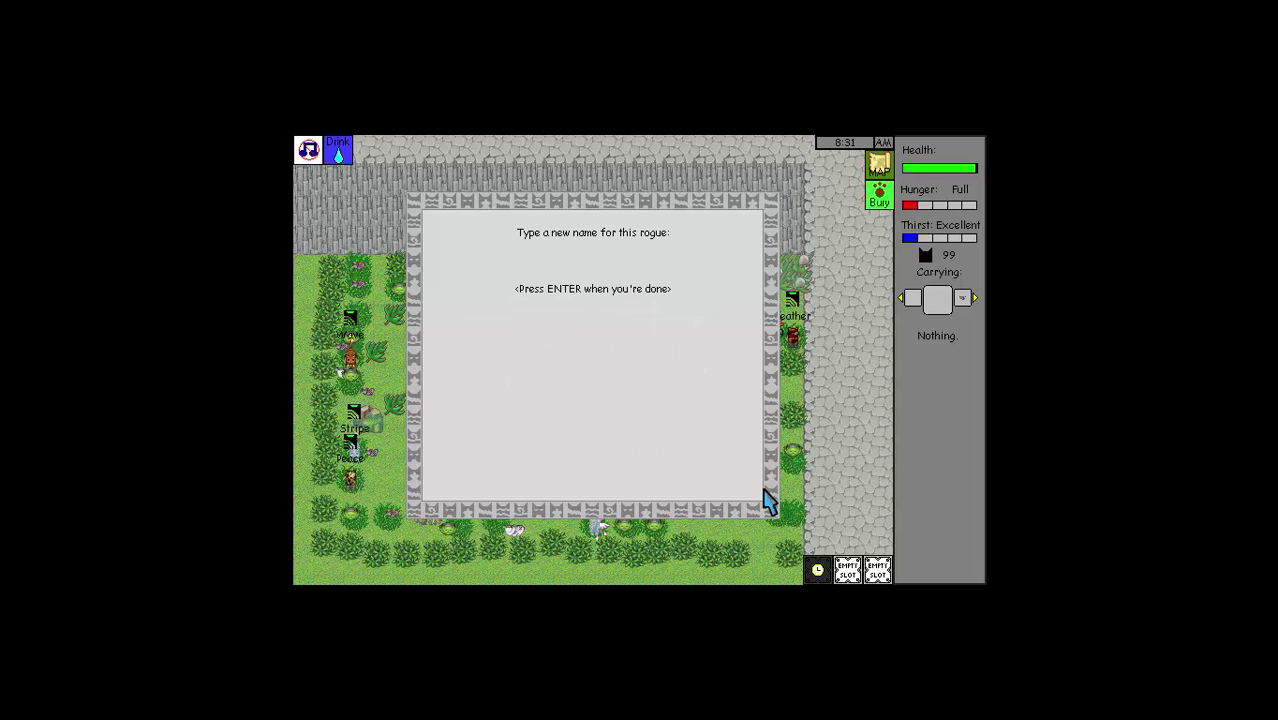
type("t")
type("tail")
key("Return")
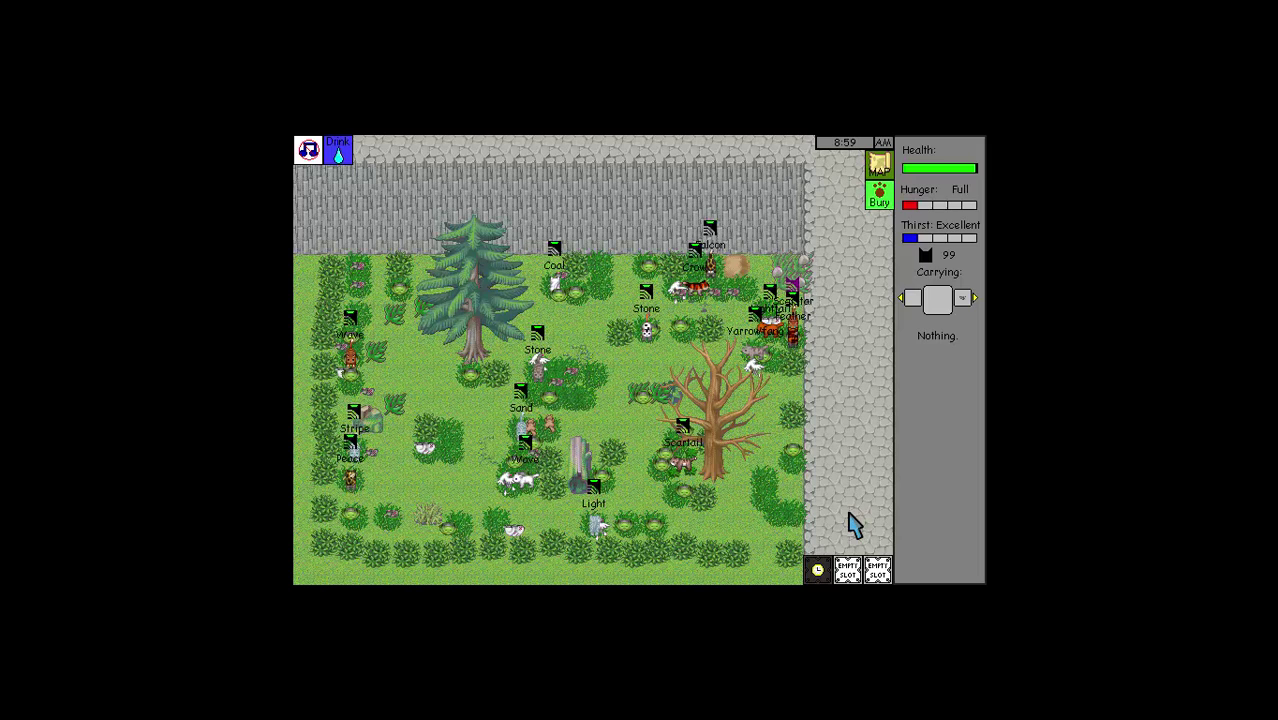
key("r")
type("Featherpe")
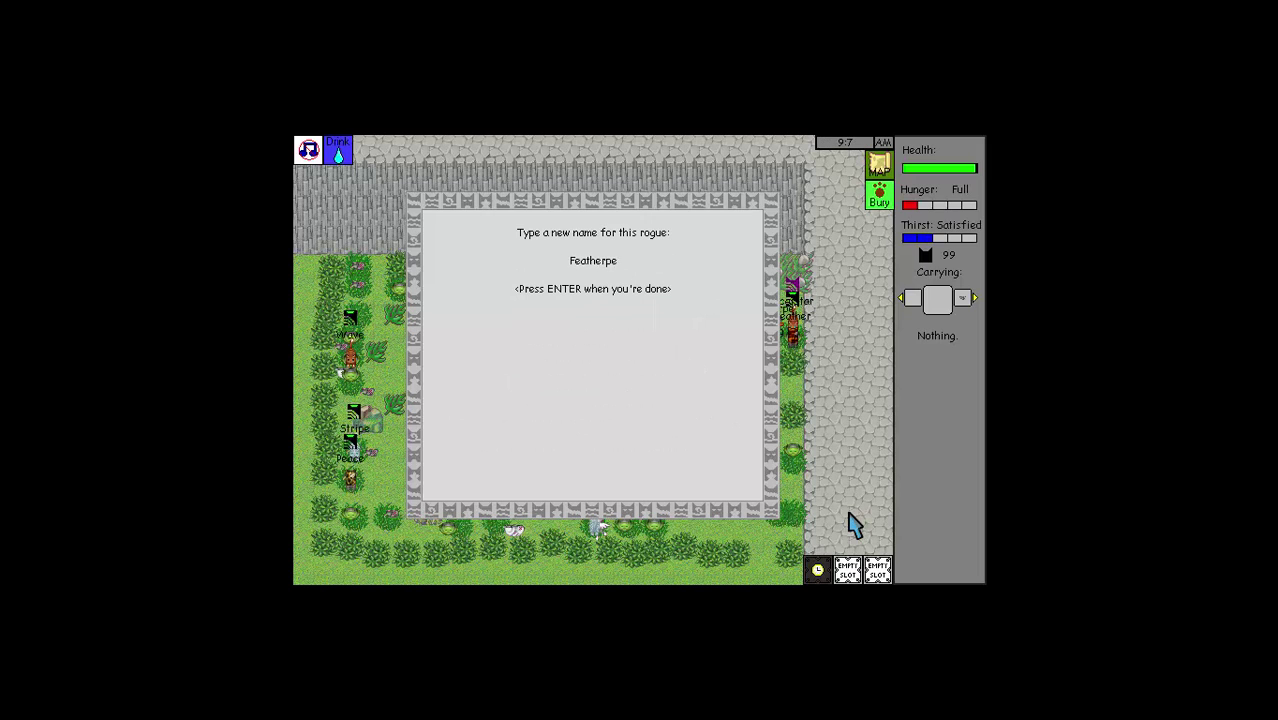
type("lt")
key("Return")
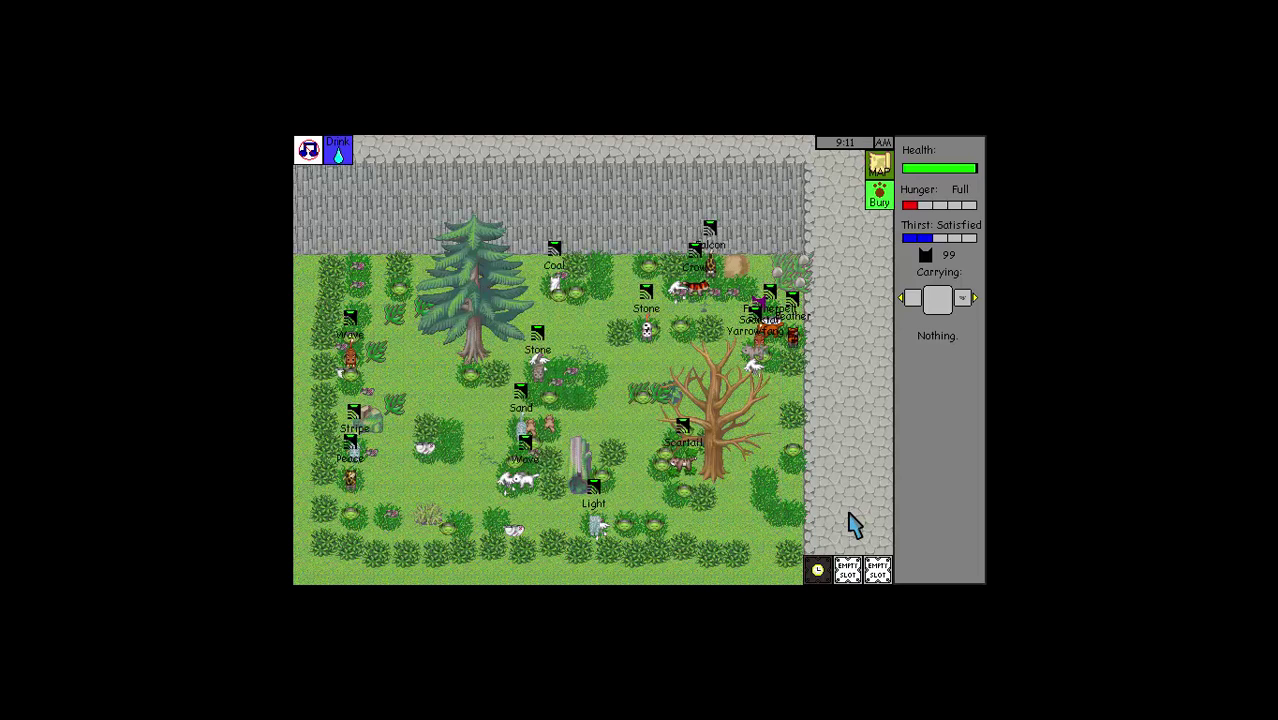
- Drop the carried dead thrush, dead mice and dead rabbit onto the camp ground
key("space")
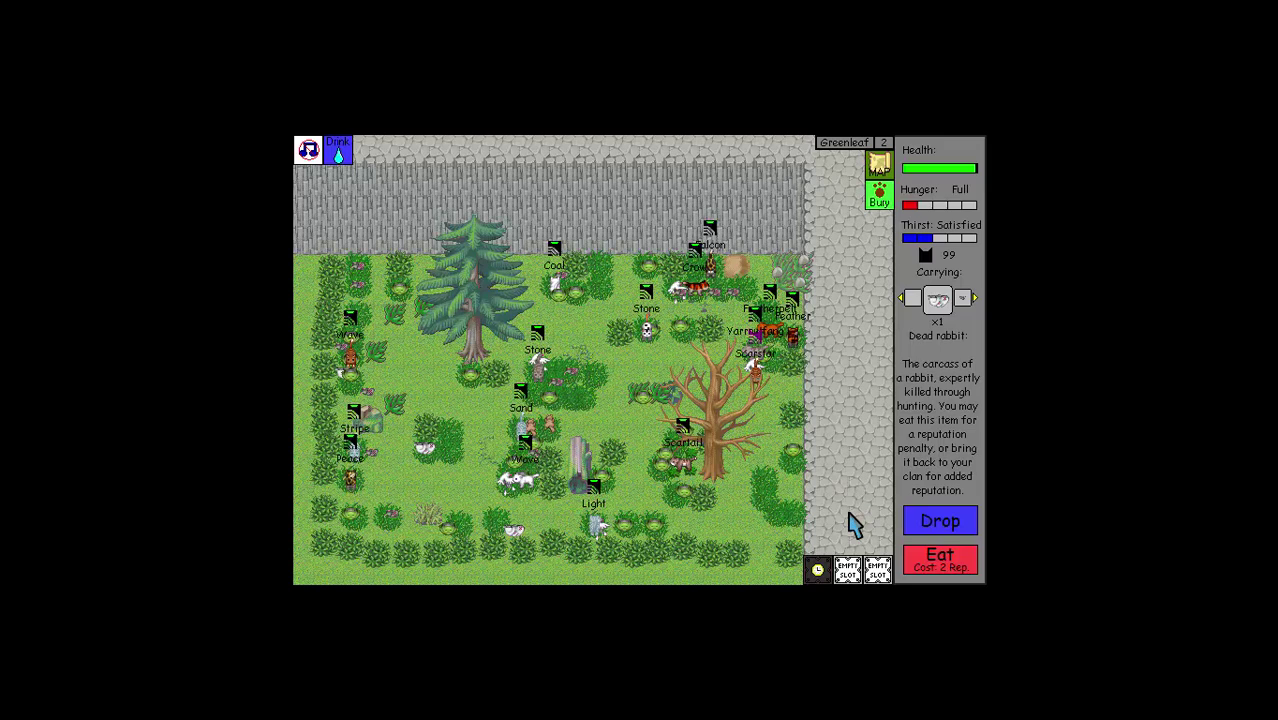
left_click(977, 299)
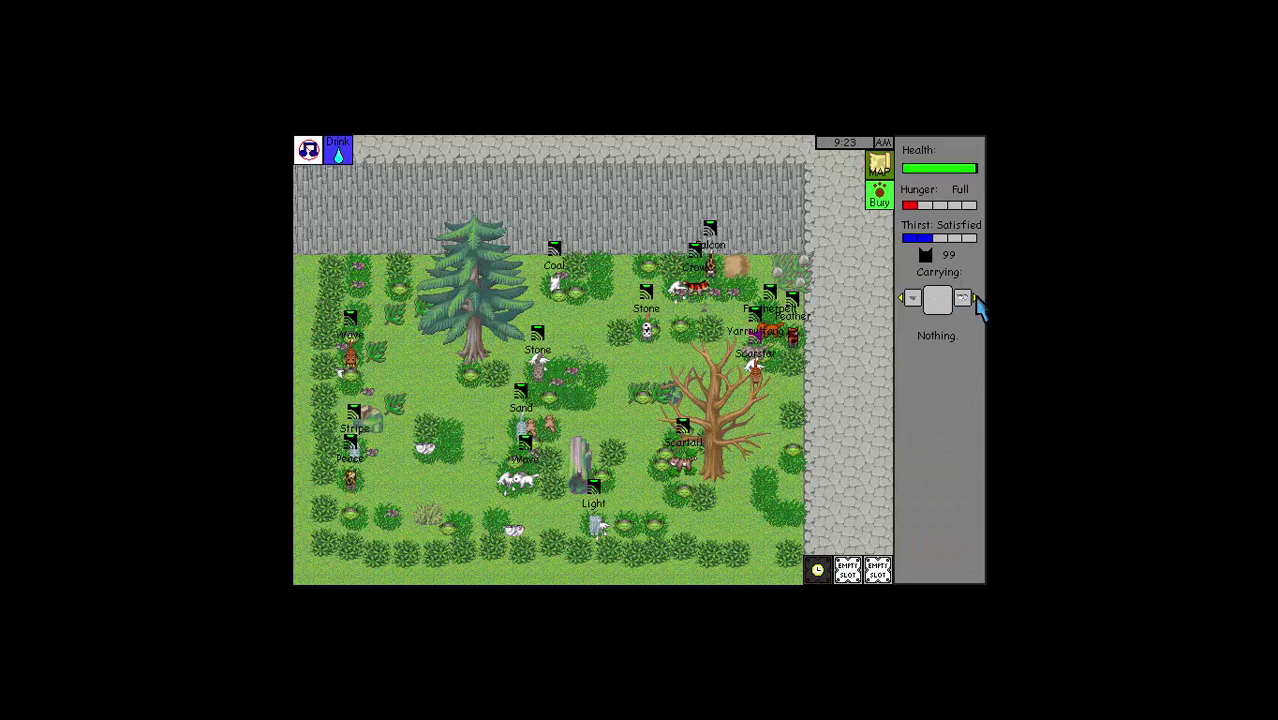
left_click(977, 299)
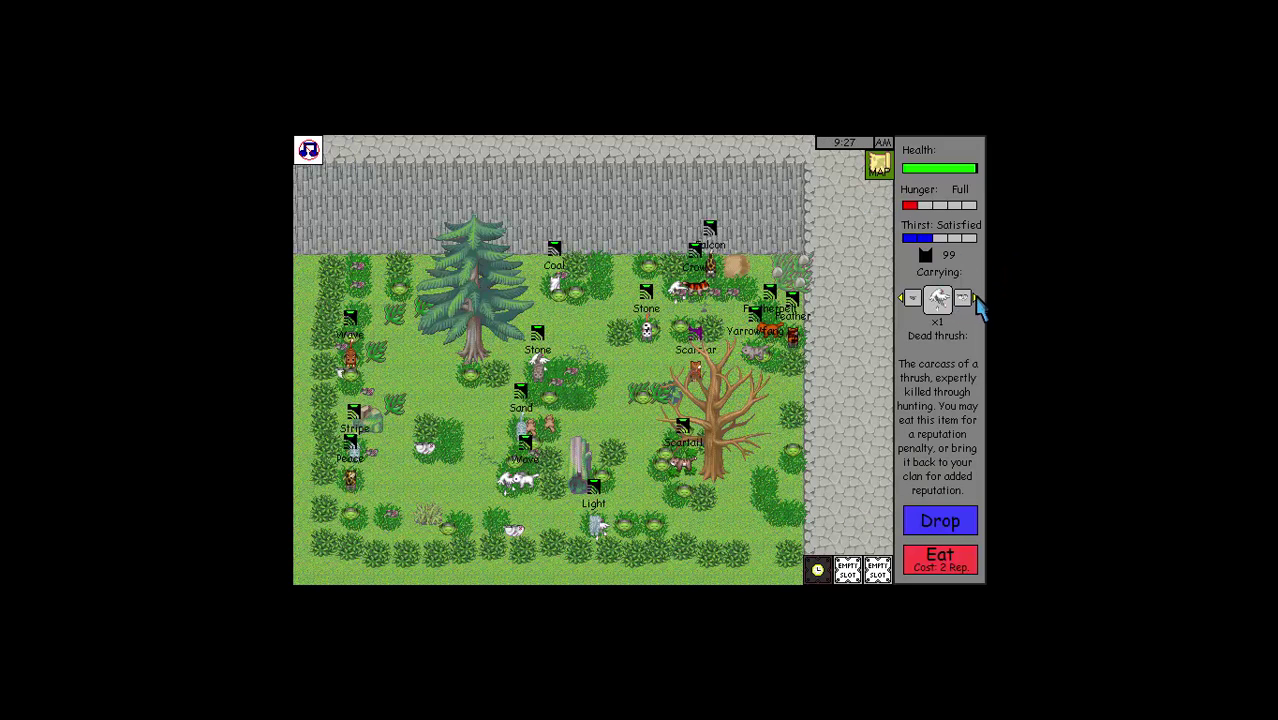
left_click(940, 520)
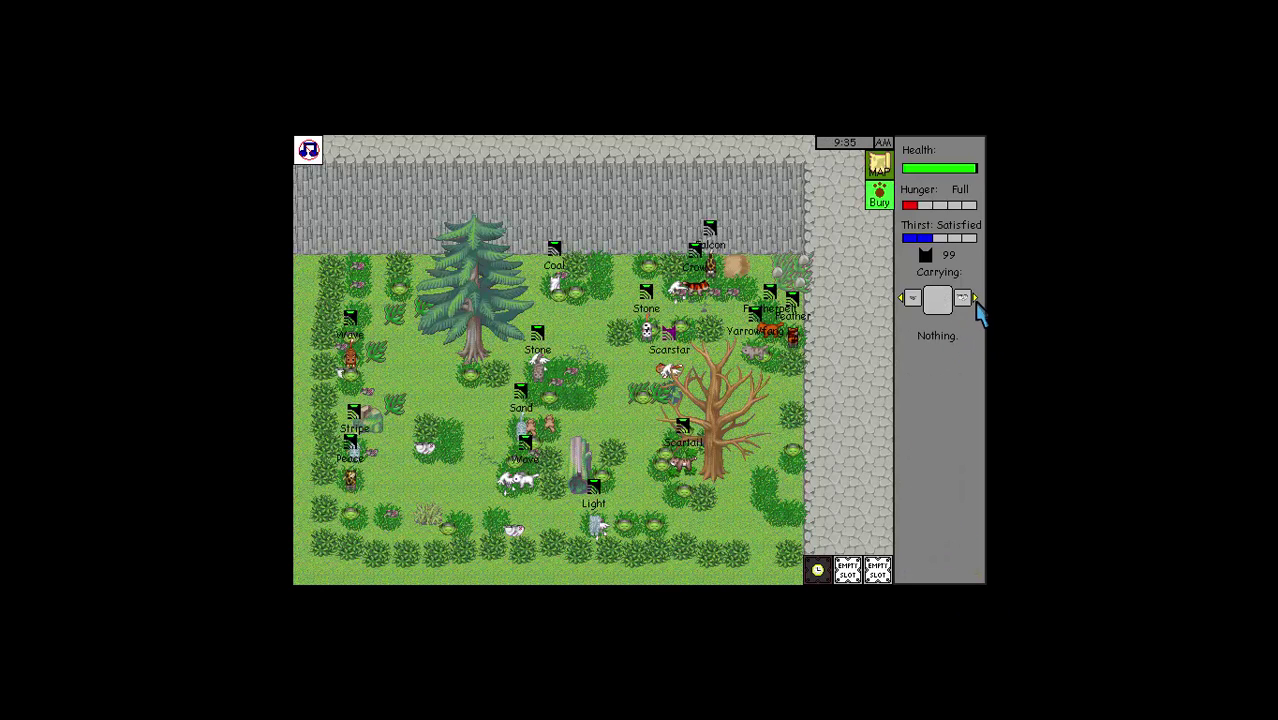
left_click(977, 299)
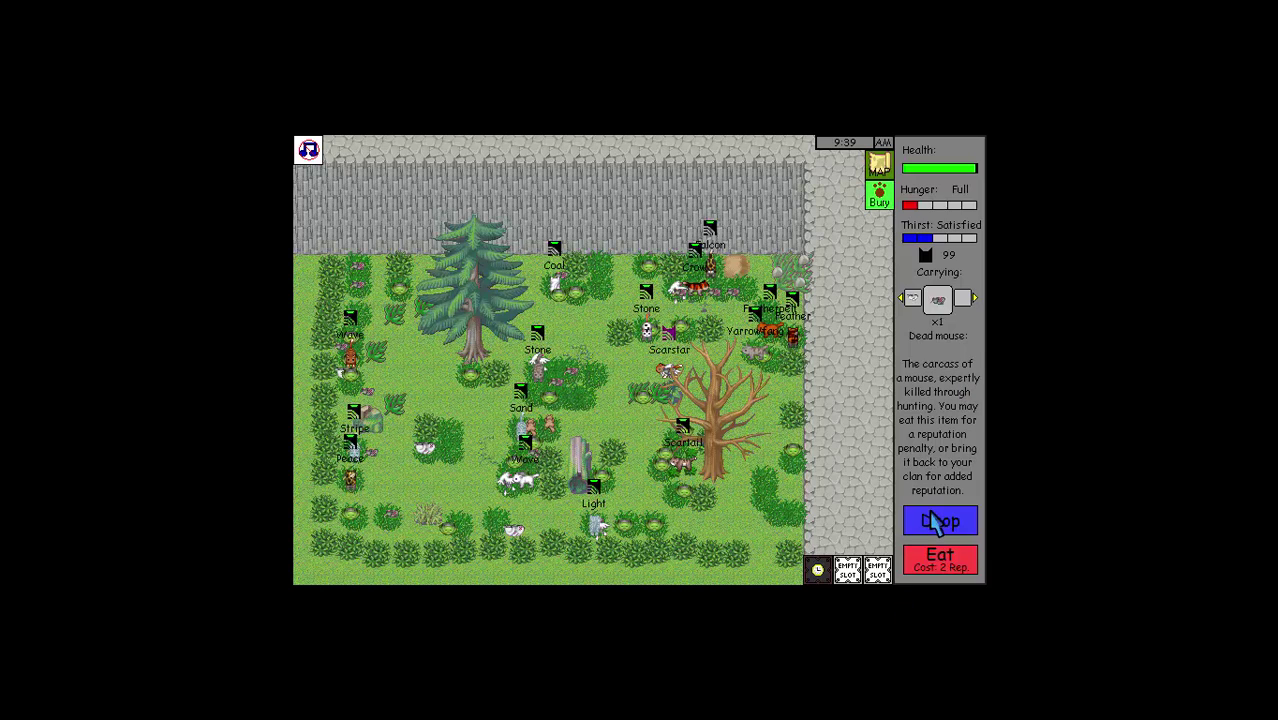
left_click(938, 520)
left_click(975, 299)
left_click(950, 525)
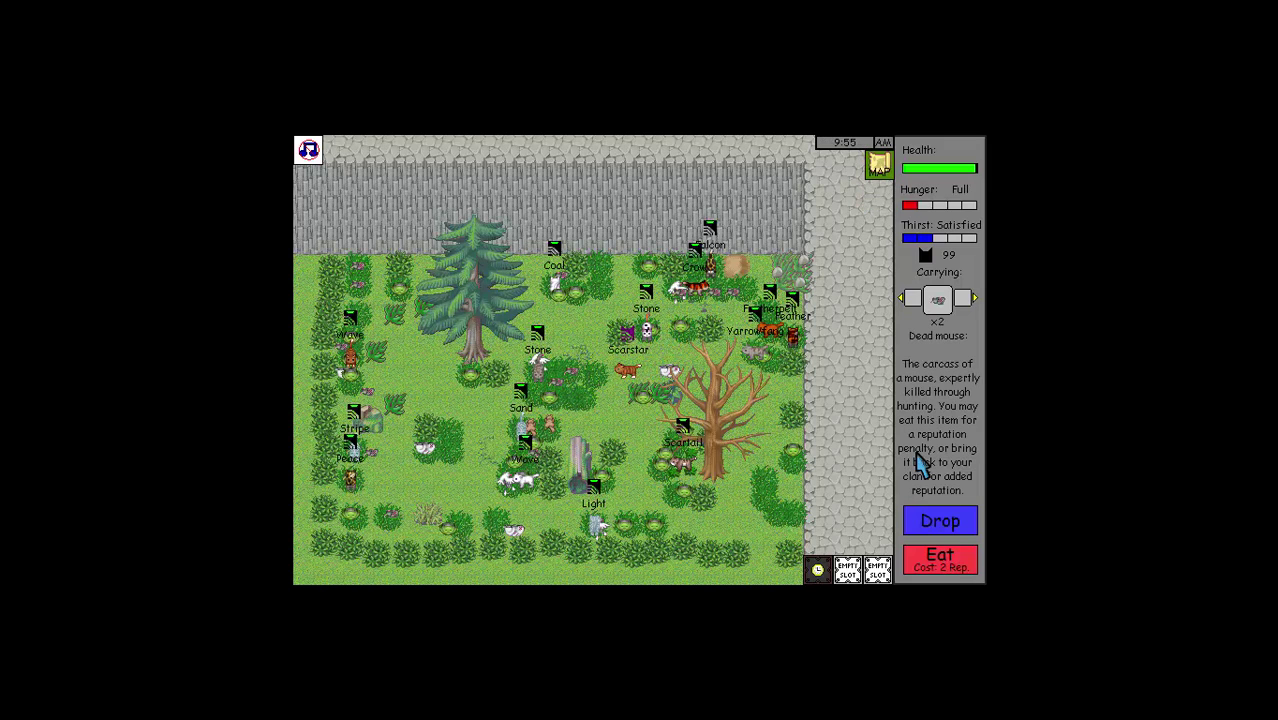
left_click(940, 521)
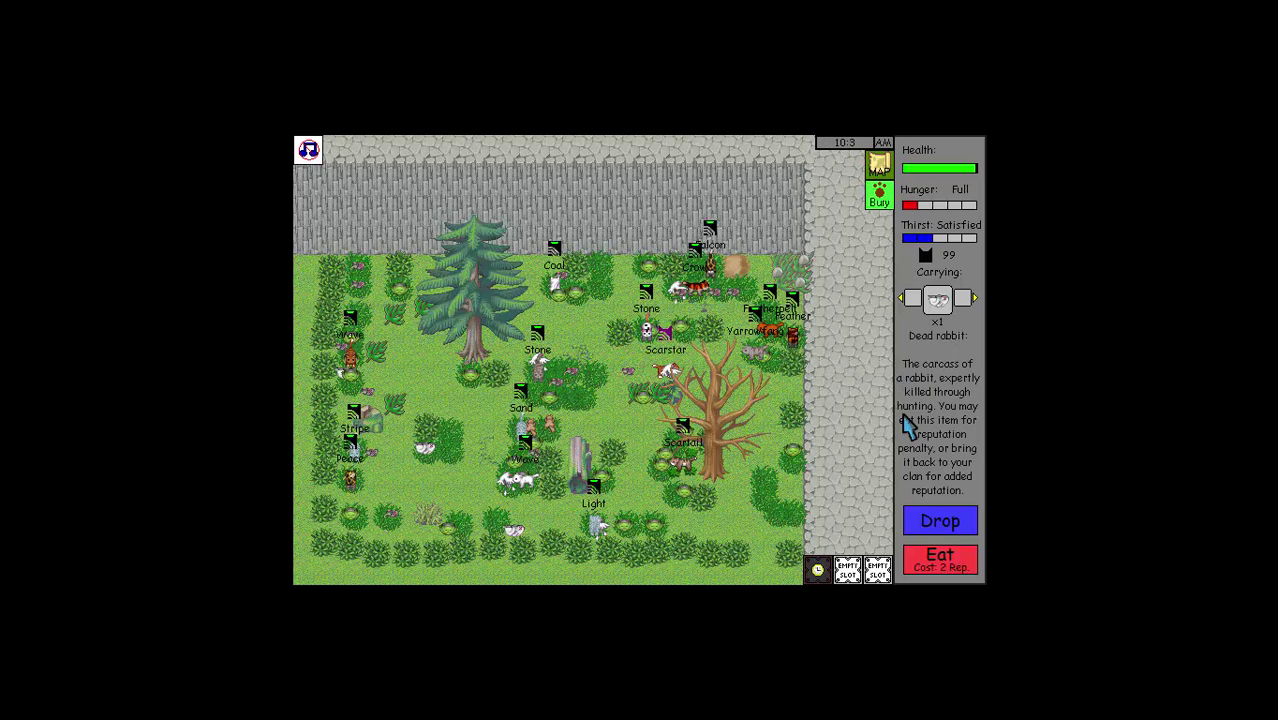
- Eat the dead thrush, drop the dead rabbit, and pick up a dead mouse
left_click(978, 297)
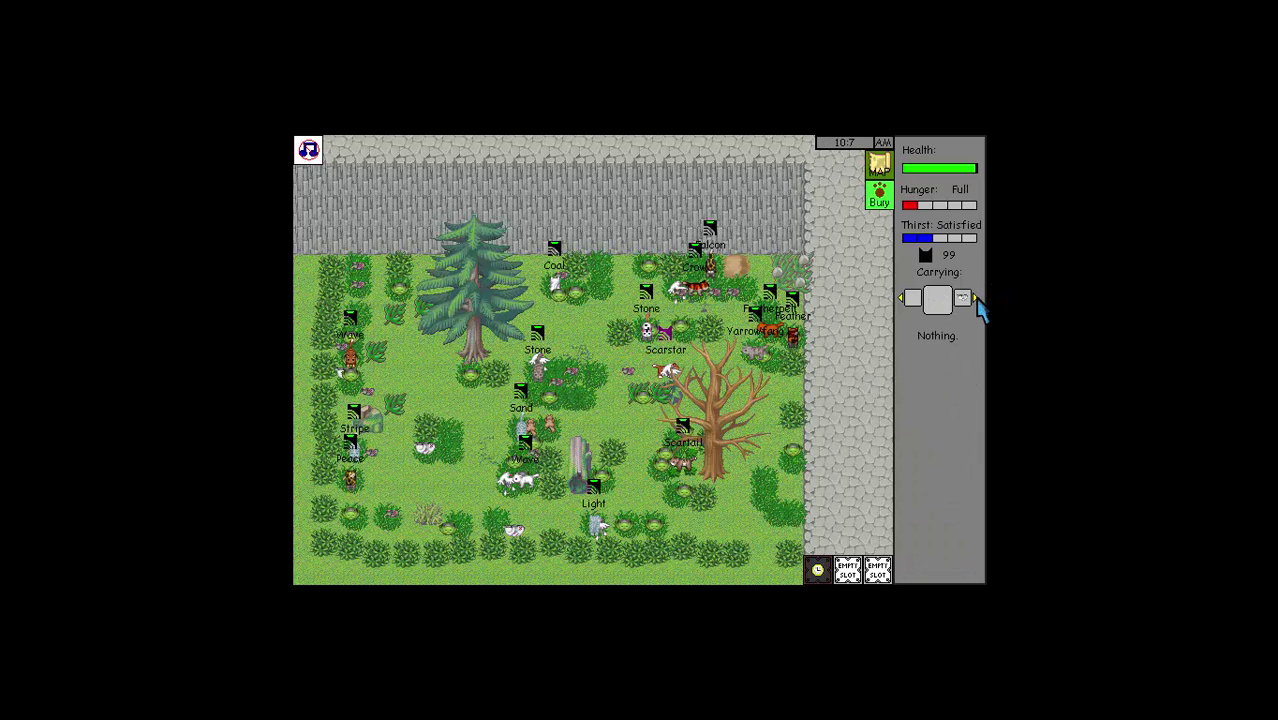
left_click(977, 299)
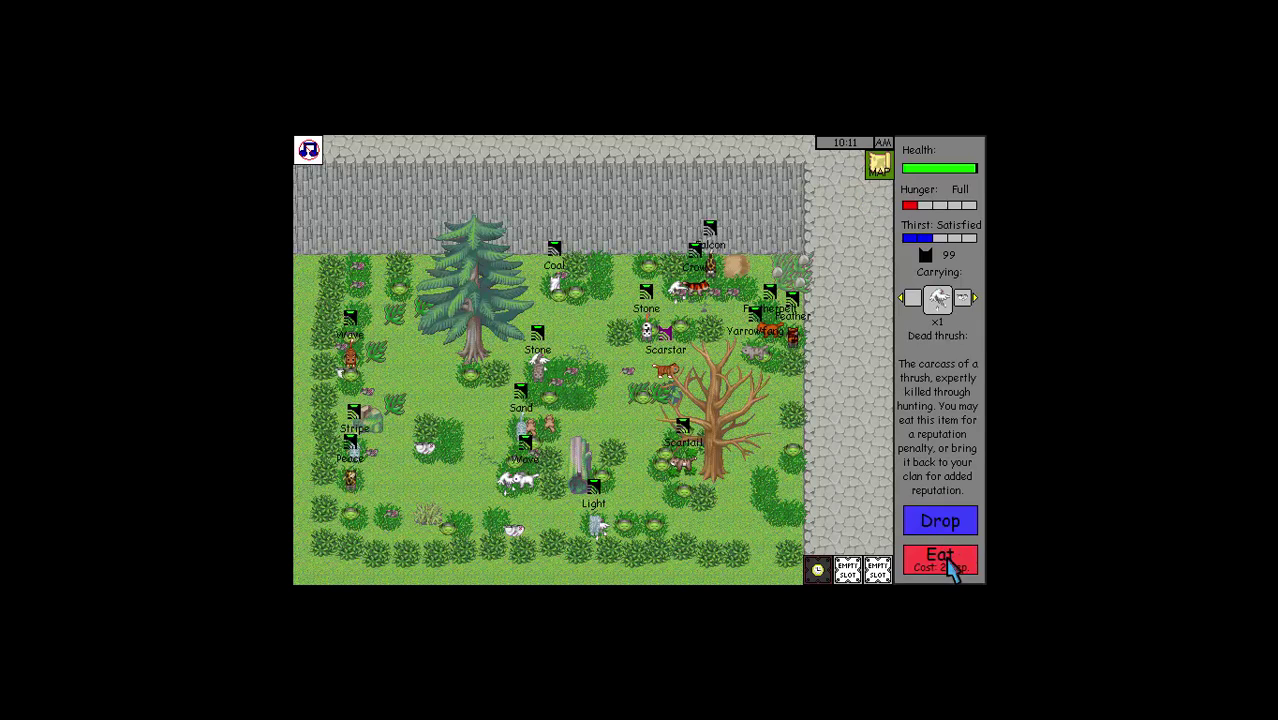
left_click(955, 563)
left_click(977, 299)
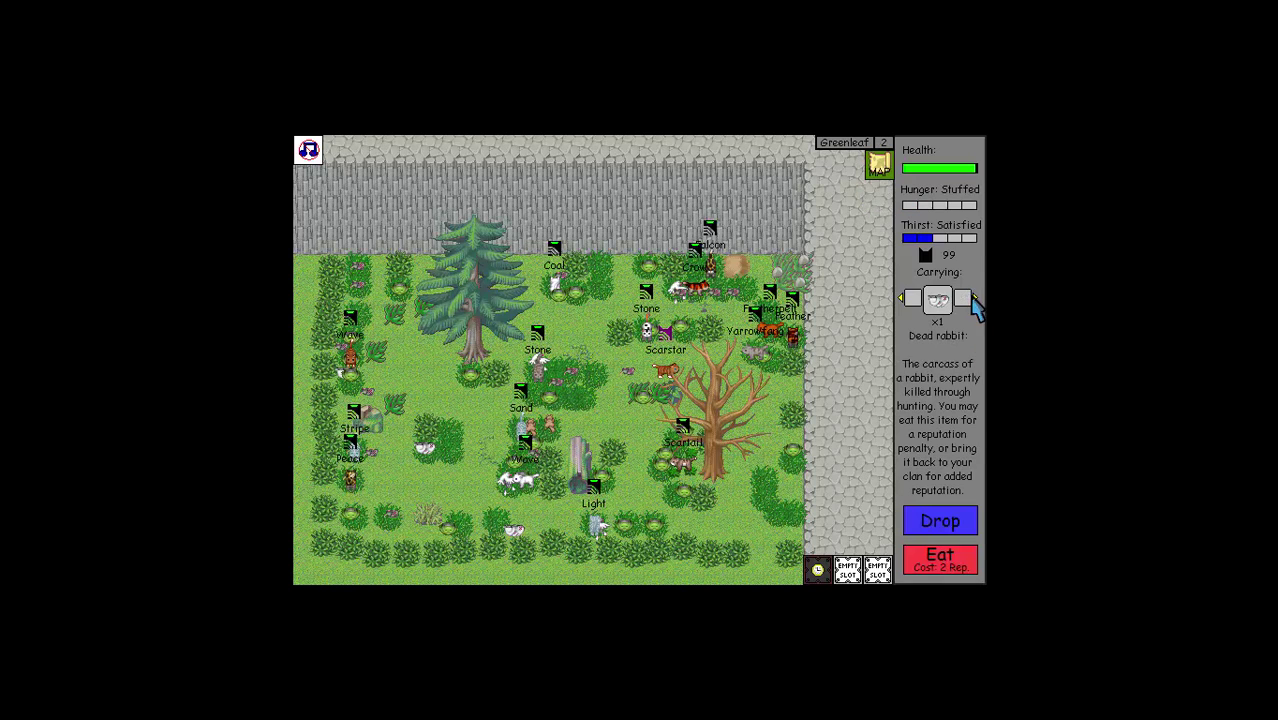
left_click(958, 568)
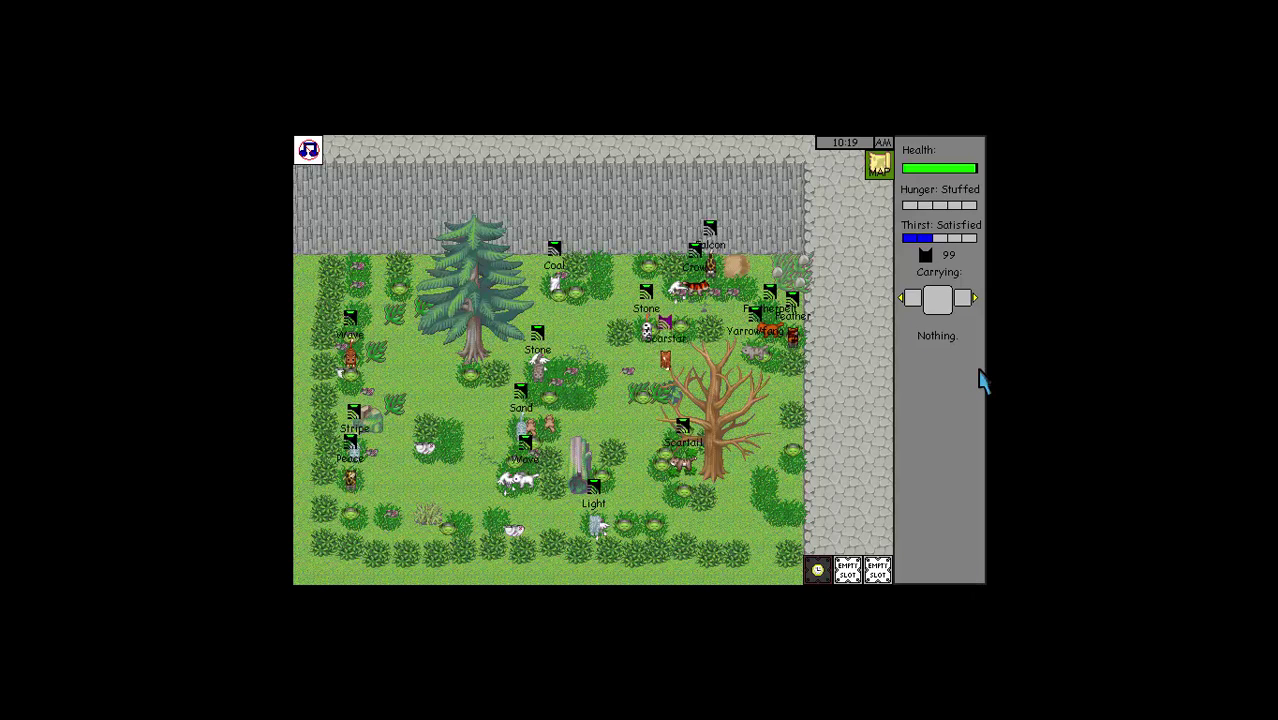
key("Up")
key("Up")
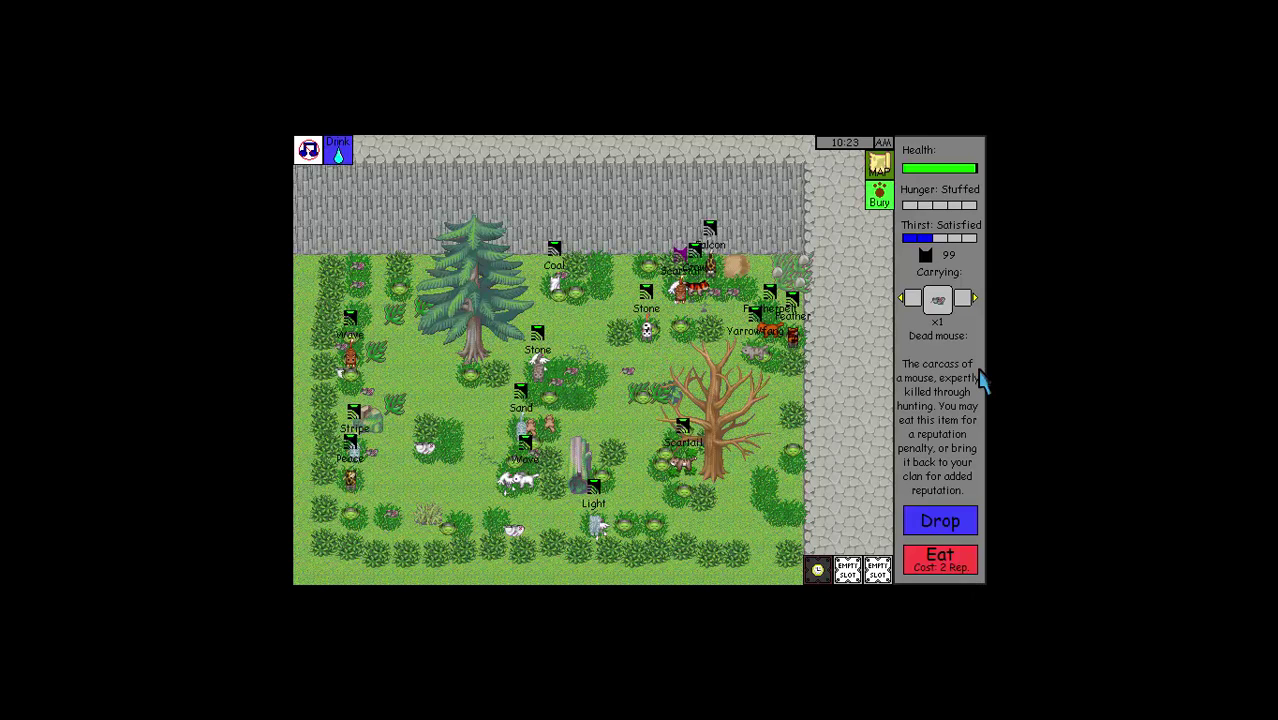
- Eat another thrush and a mouse until Stuffed, then pick up the dead mice
left_click(974, 298)
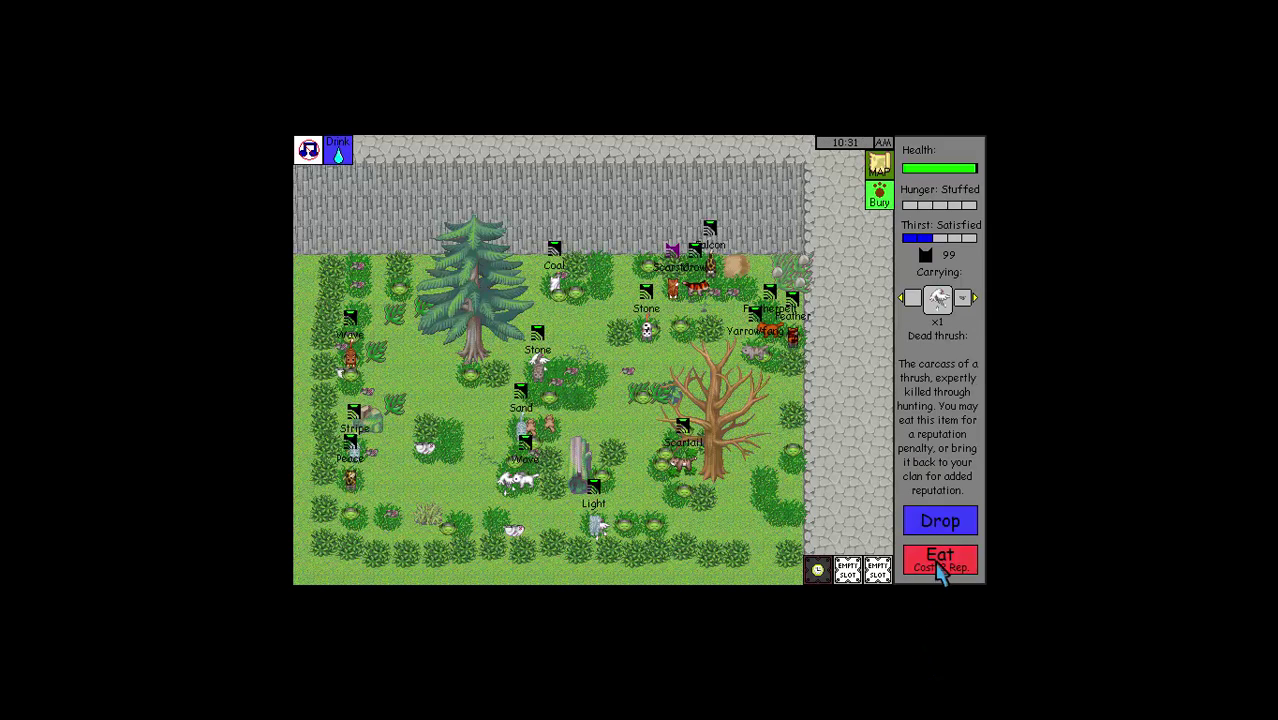
left_click(944, 572)
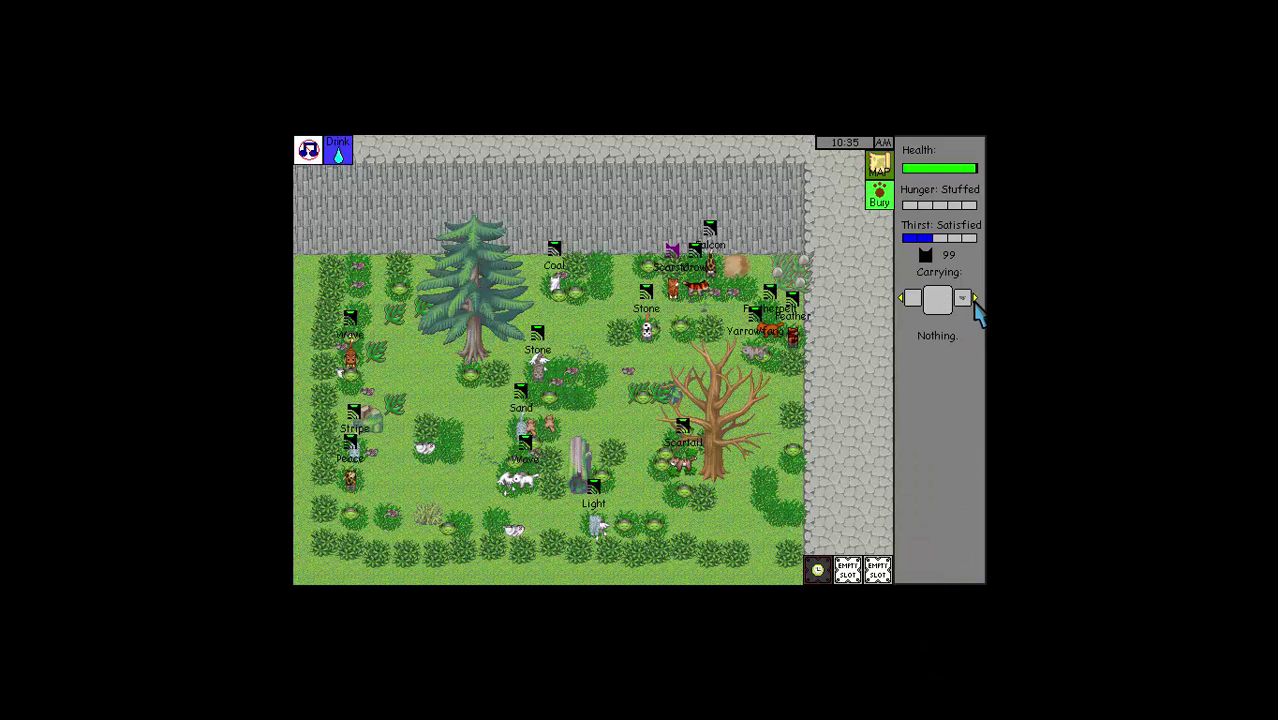
left_click(974, 298)
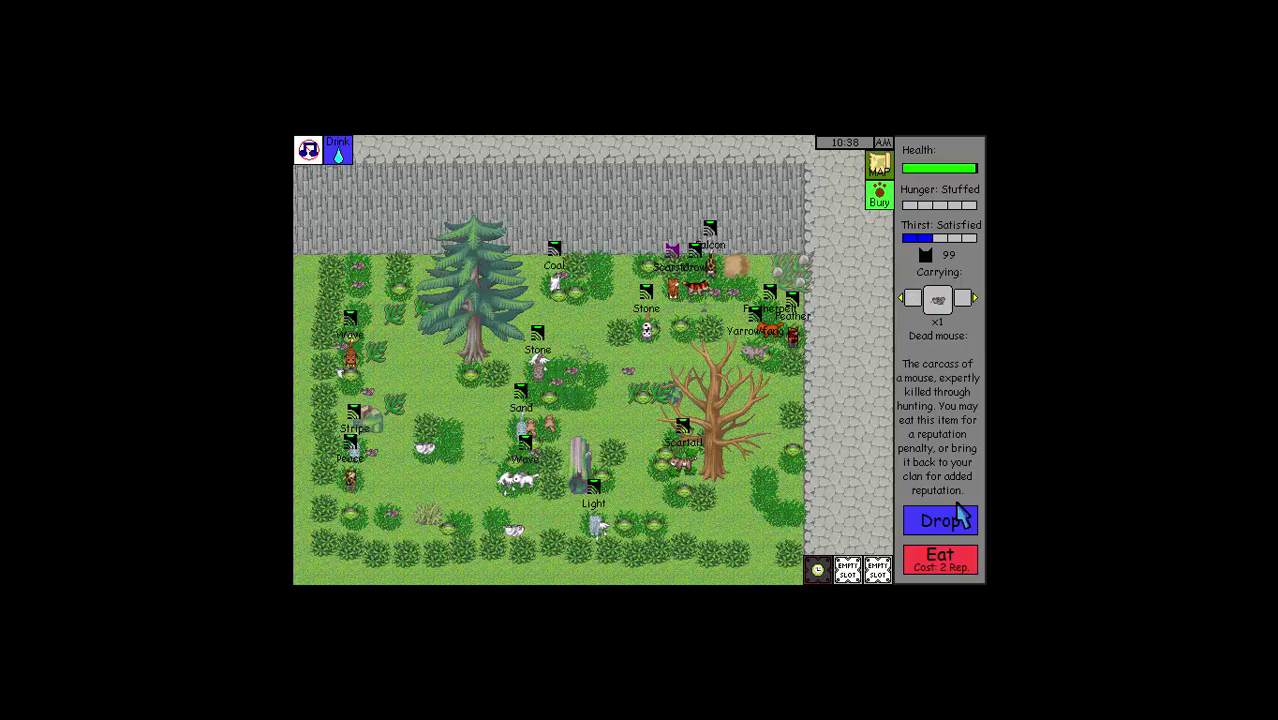
left_click(948, 570)
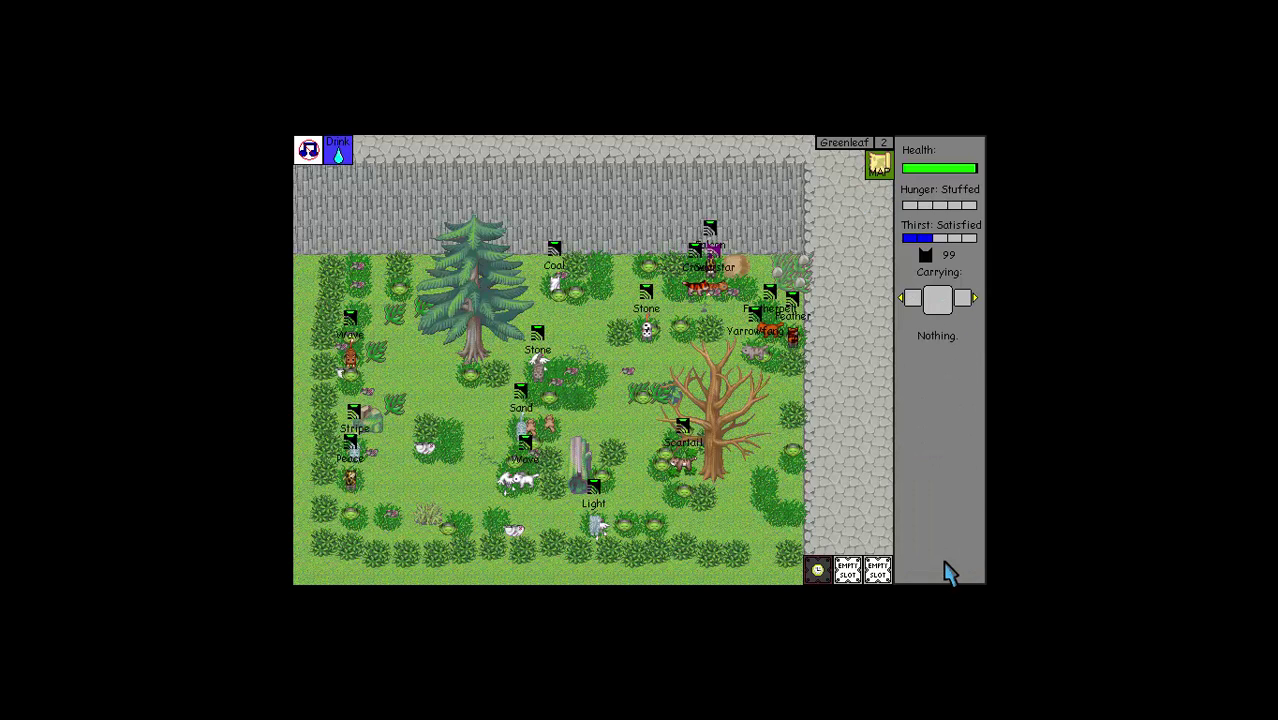
key("Right")
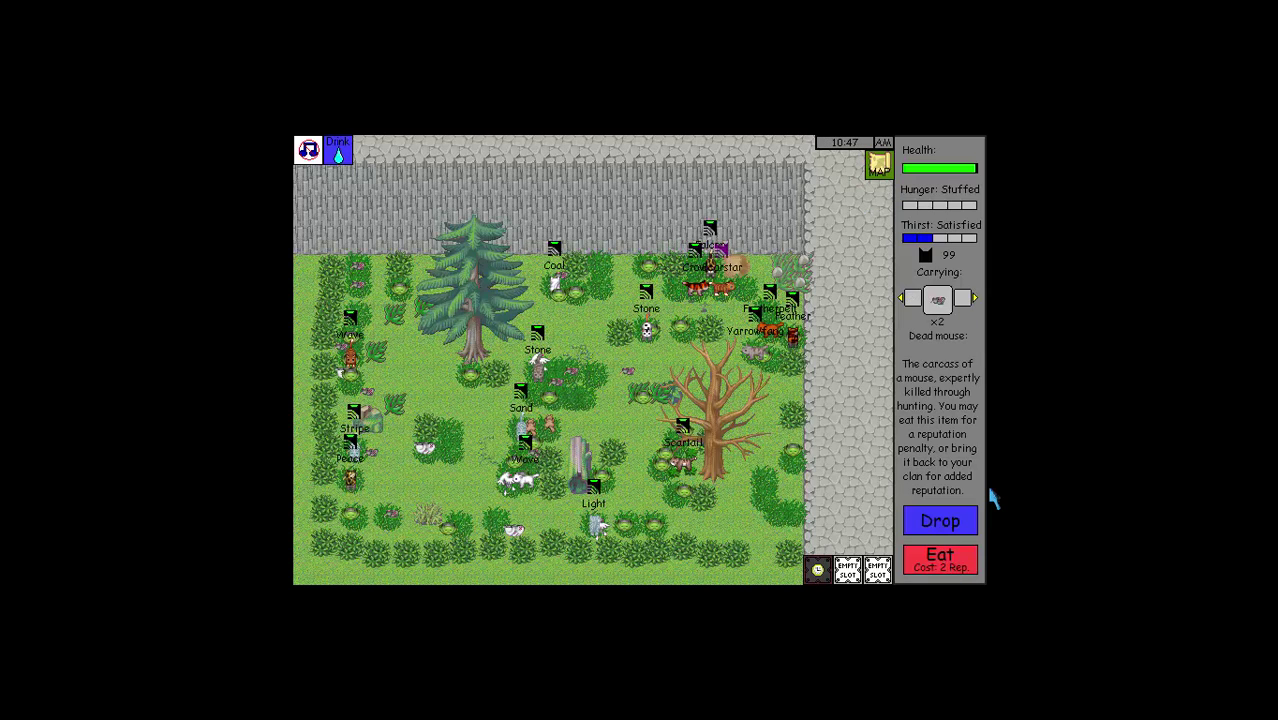
- Eat from the carried mice, walk into camp, and pick up two dead mice
left_click(950, 565)
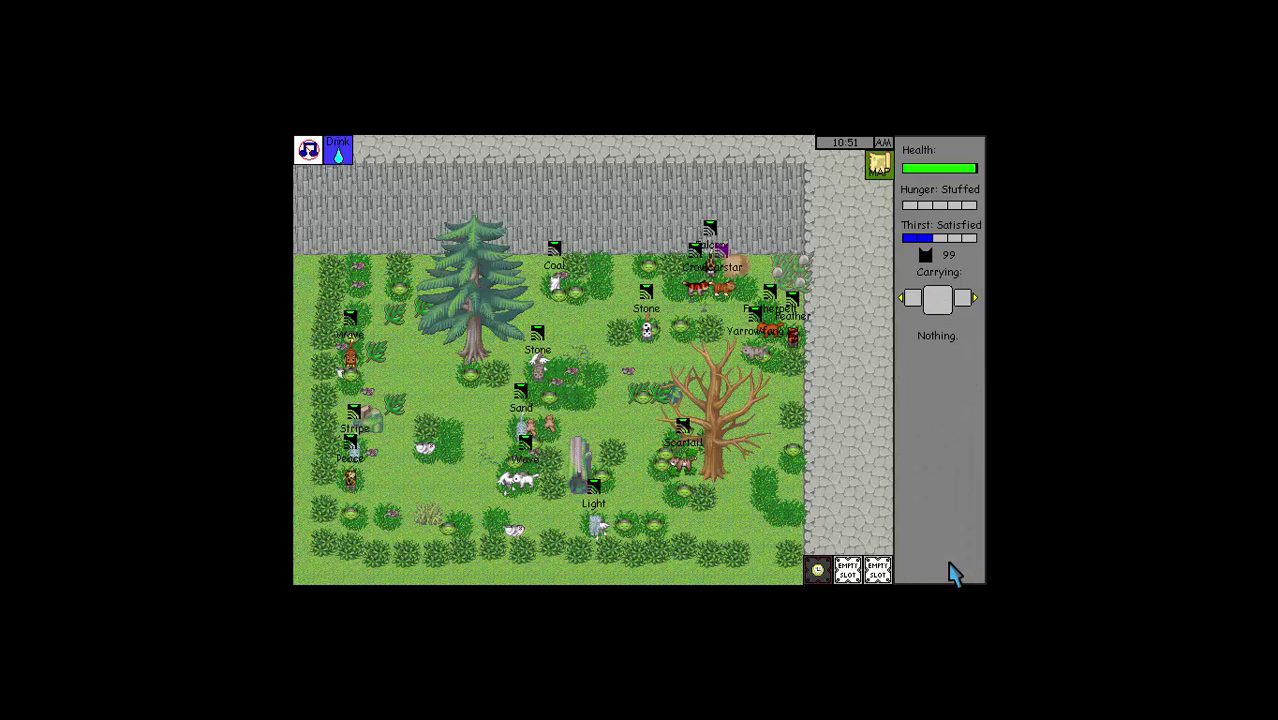
key("Down")
key("Down")
key("Left")
key("Left")
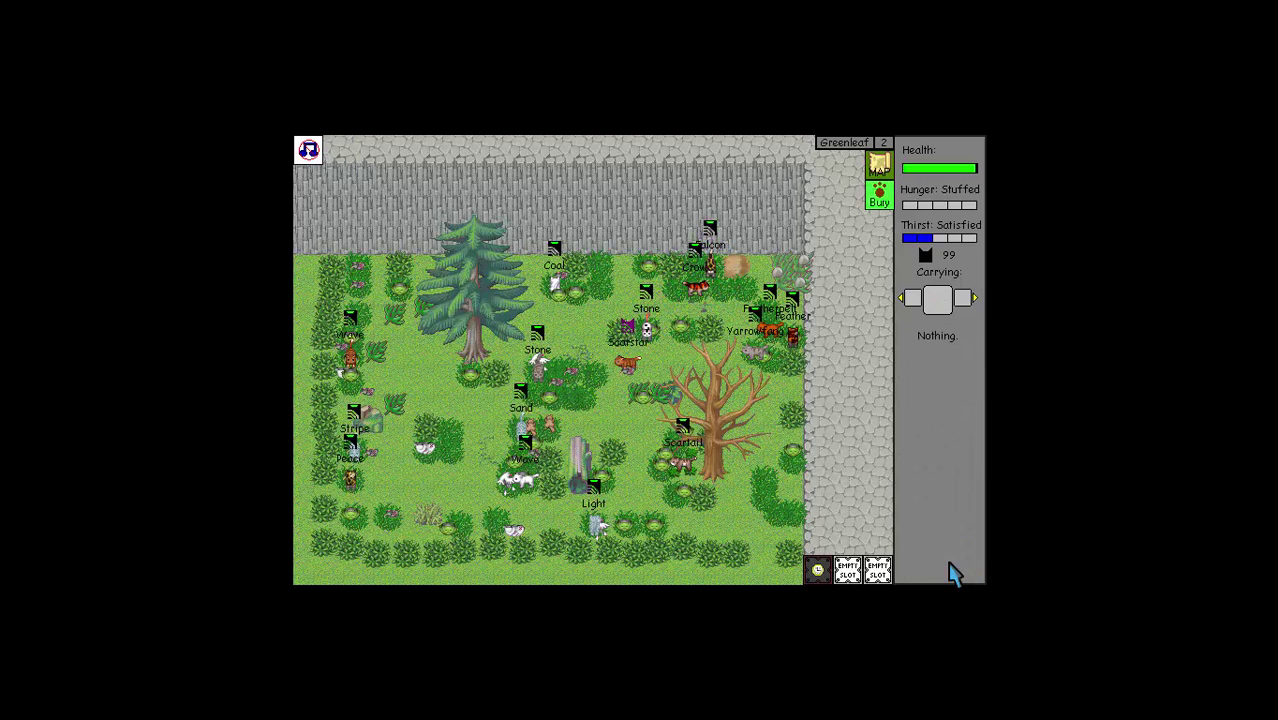
key("Right")
- Walk Scarstar along the den to the rock wall and drop one dead mouse
key("Up")
key("Up")
key("Right")
key("Right")
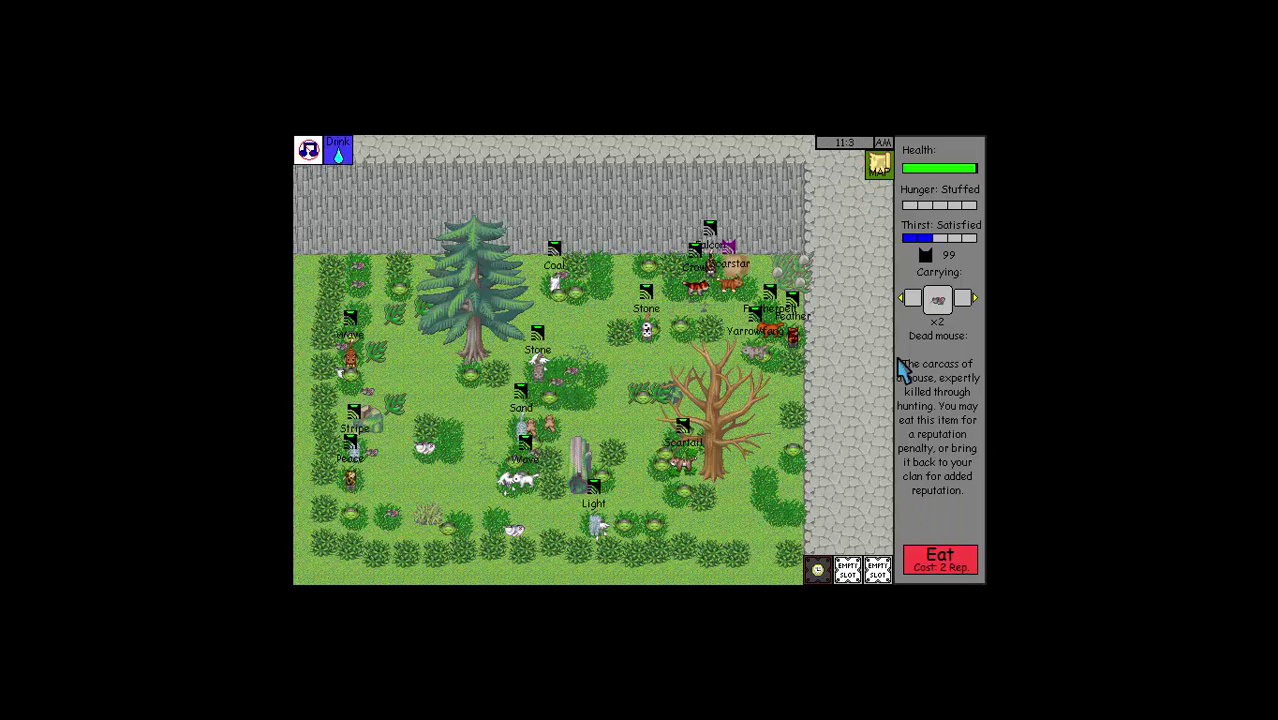
key("Right")
key("Up")
key("Down")
key("Down")
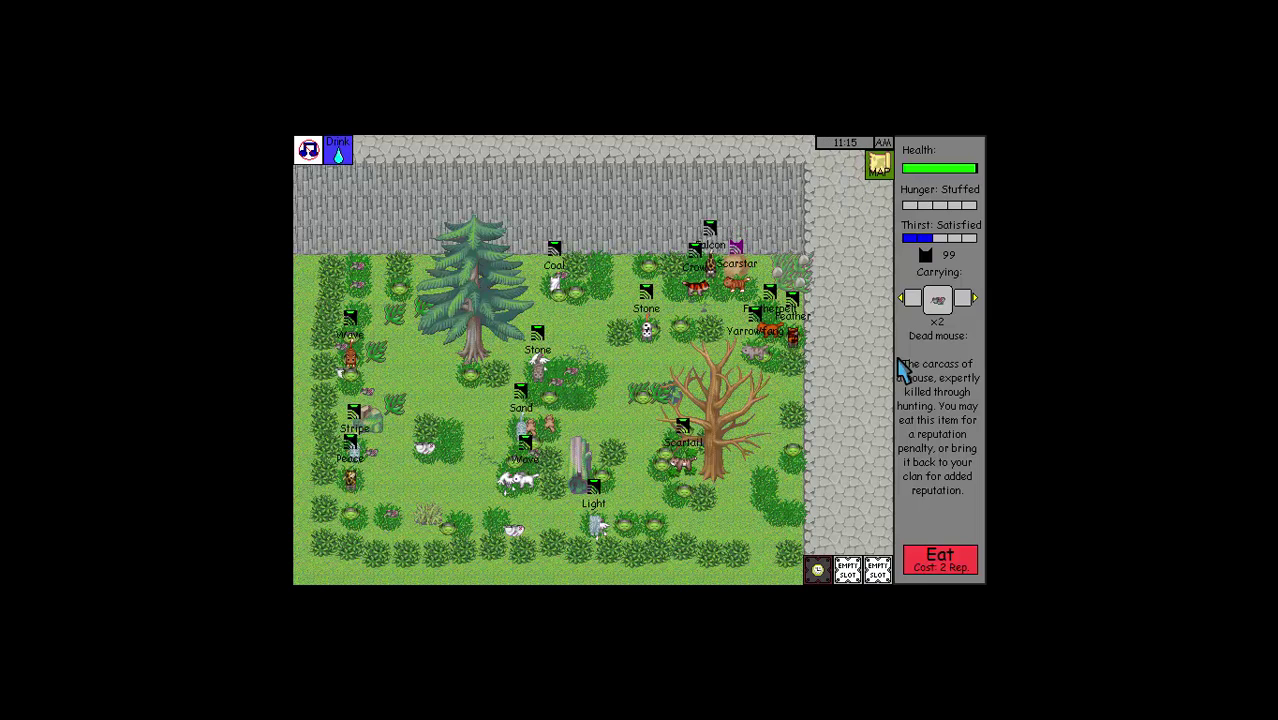
key("Right")
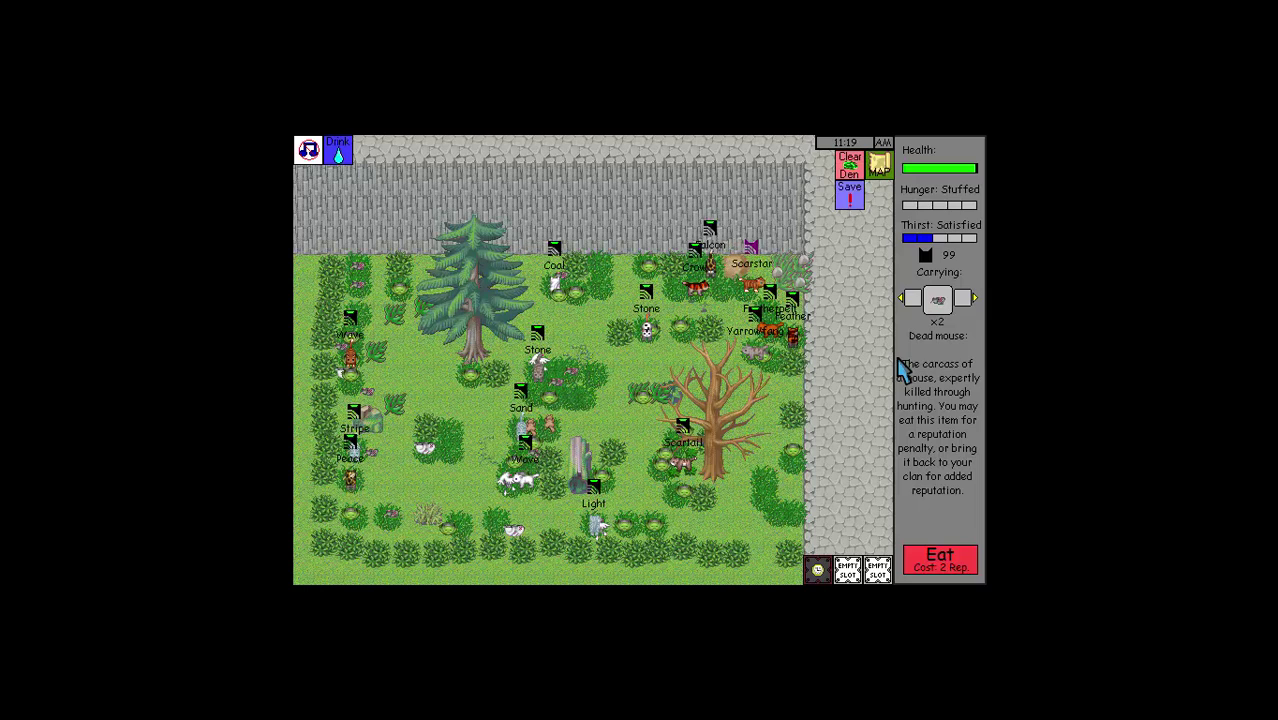
key("Left")
key("Down")
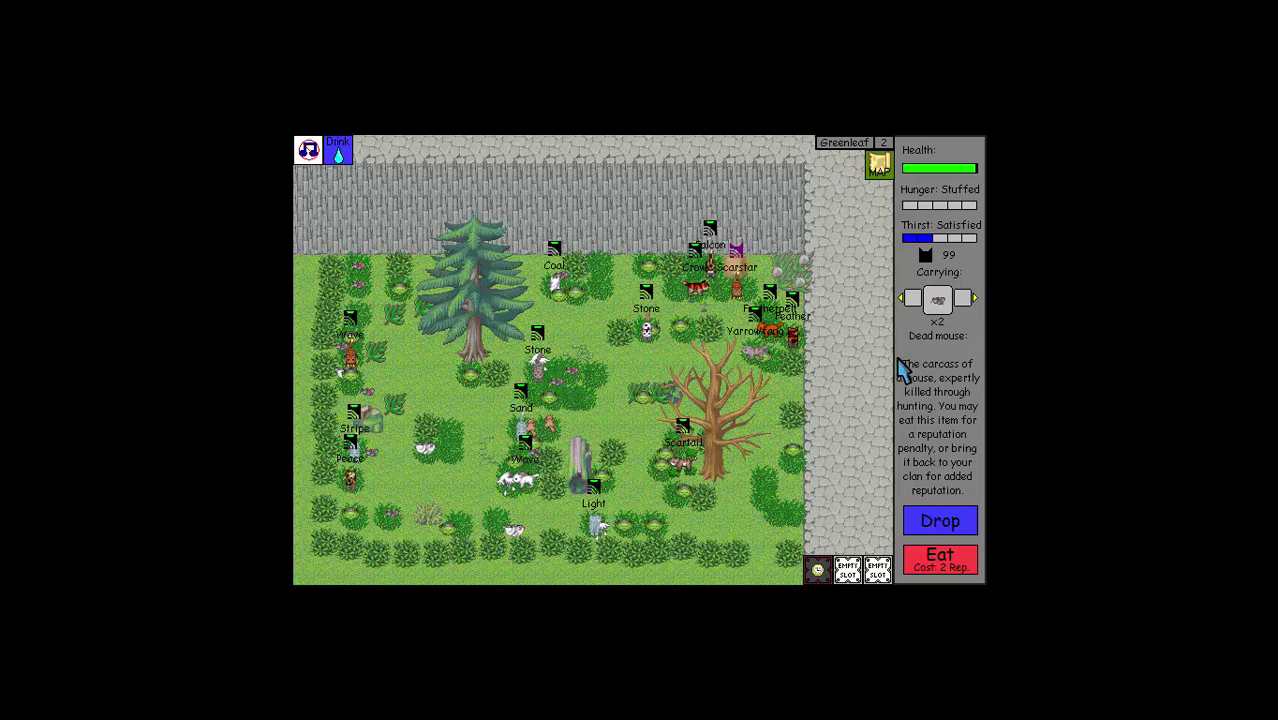
key("Up")
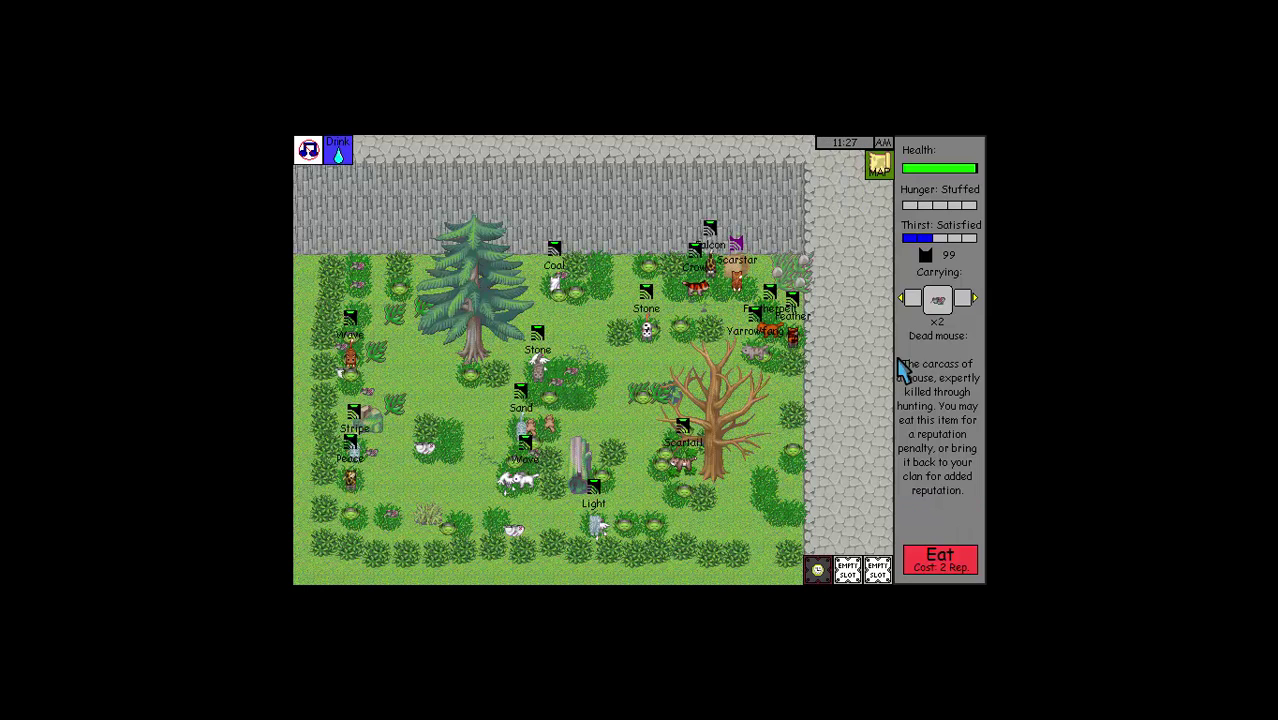
key("Right")
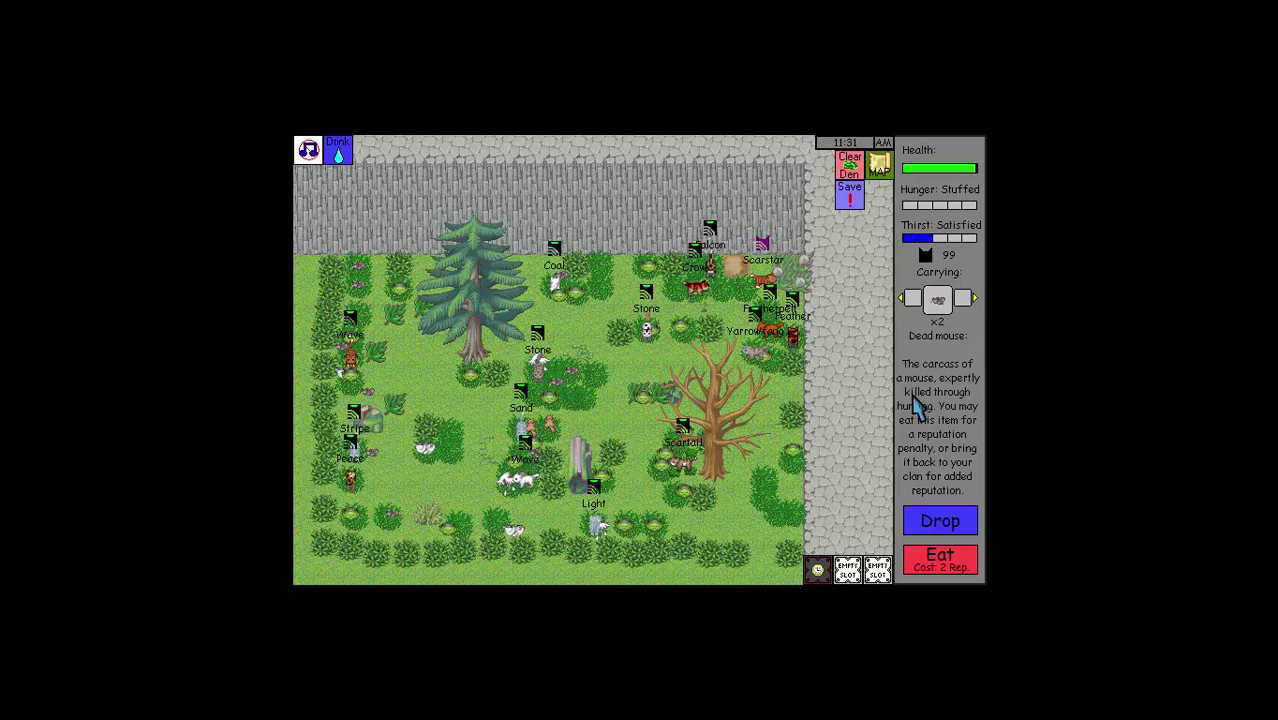
left_click(925, 520)
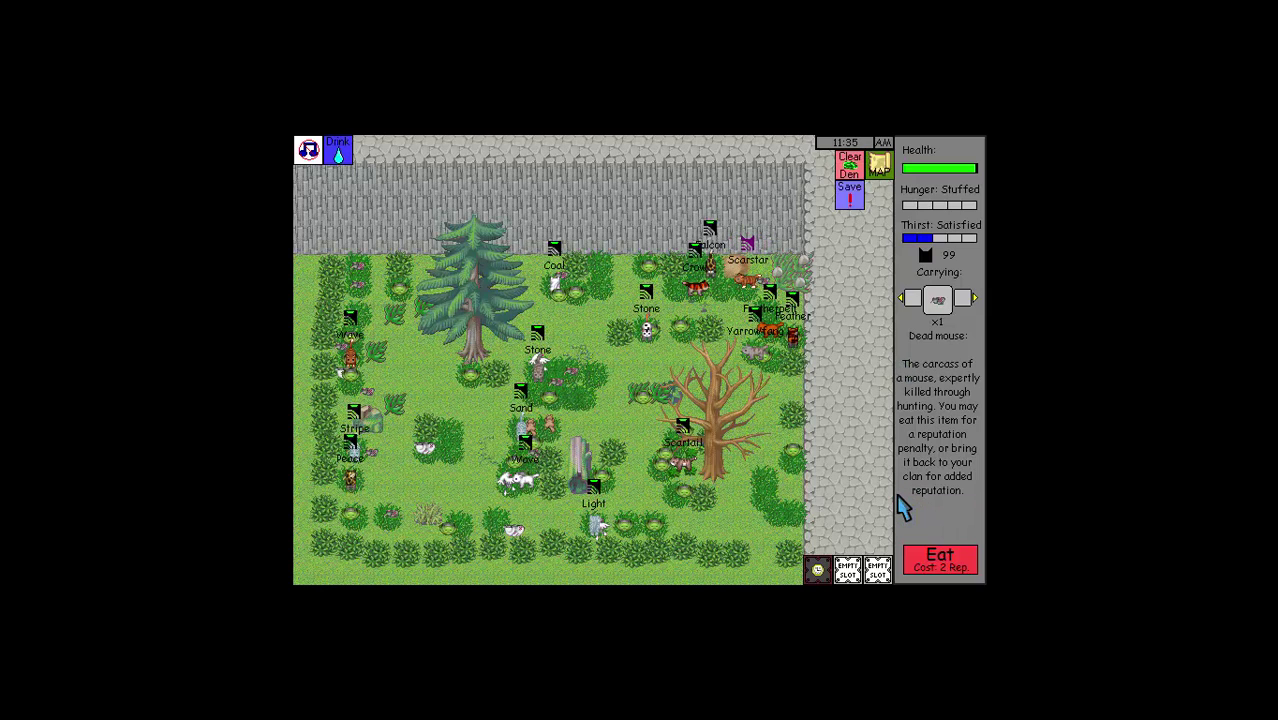
- Drop the last dead mouse near the top of camp, then walk back for another mouse
key("Down")
key("Left")
key("Left")
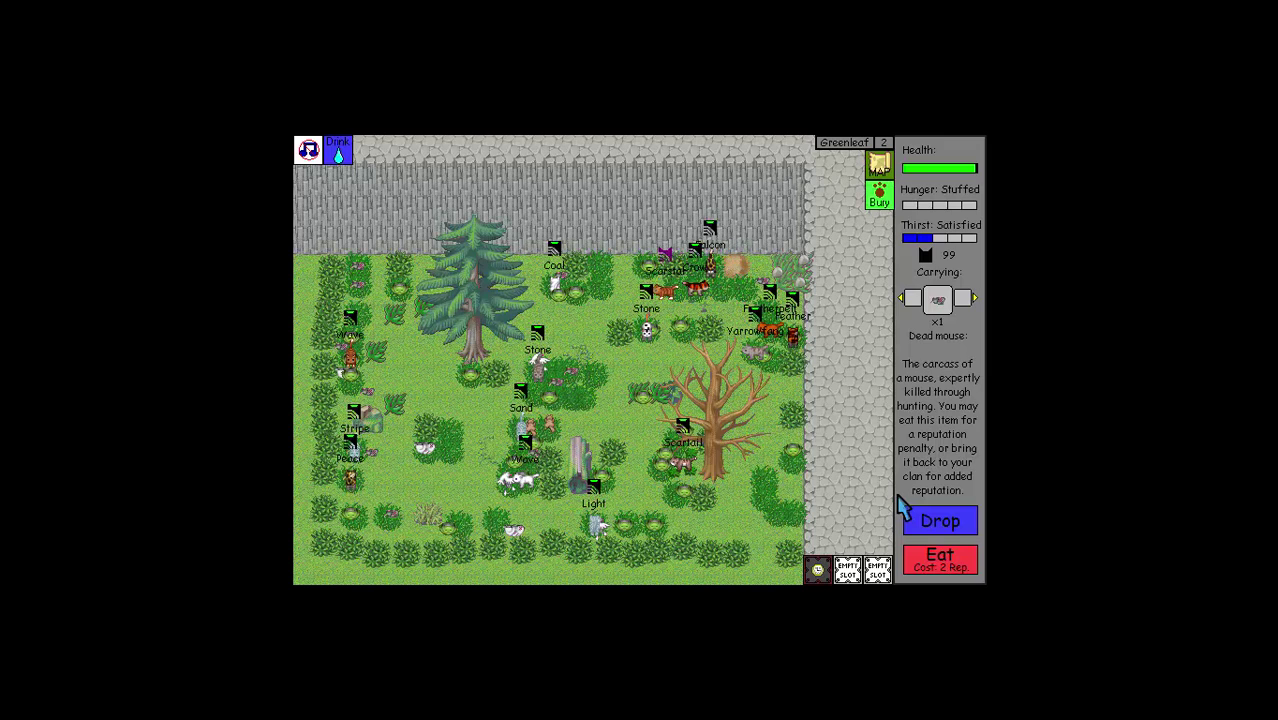
key("Left")
key("Left")
key("Up")
left_click(928, 535)
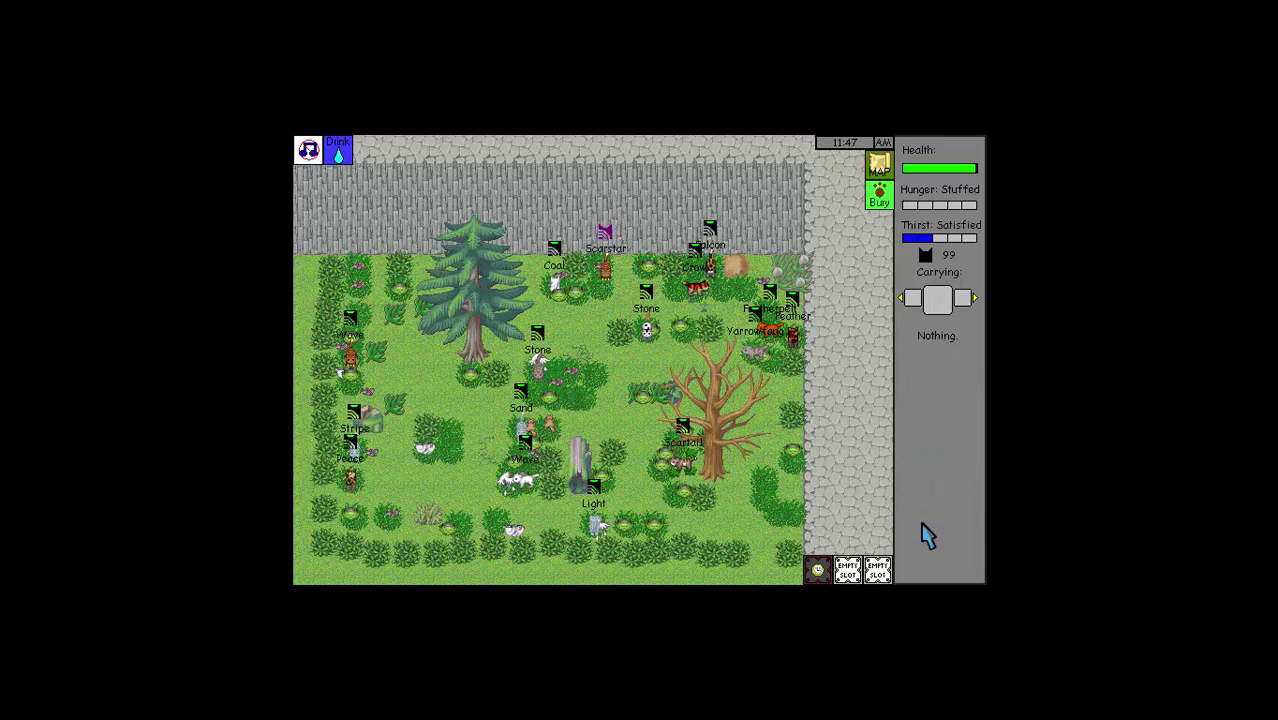
key("Right")
key("Right")
key("Right")
key("Right")
key("Right")
key("Right")
key("Right")
key("Right")
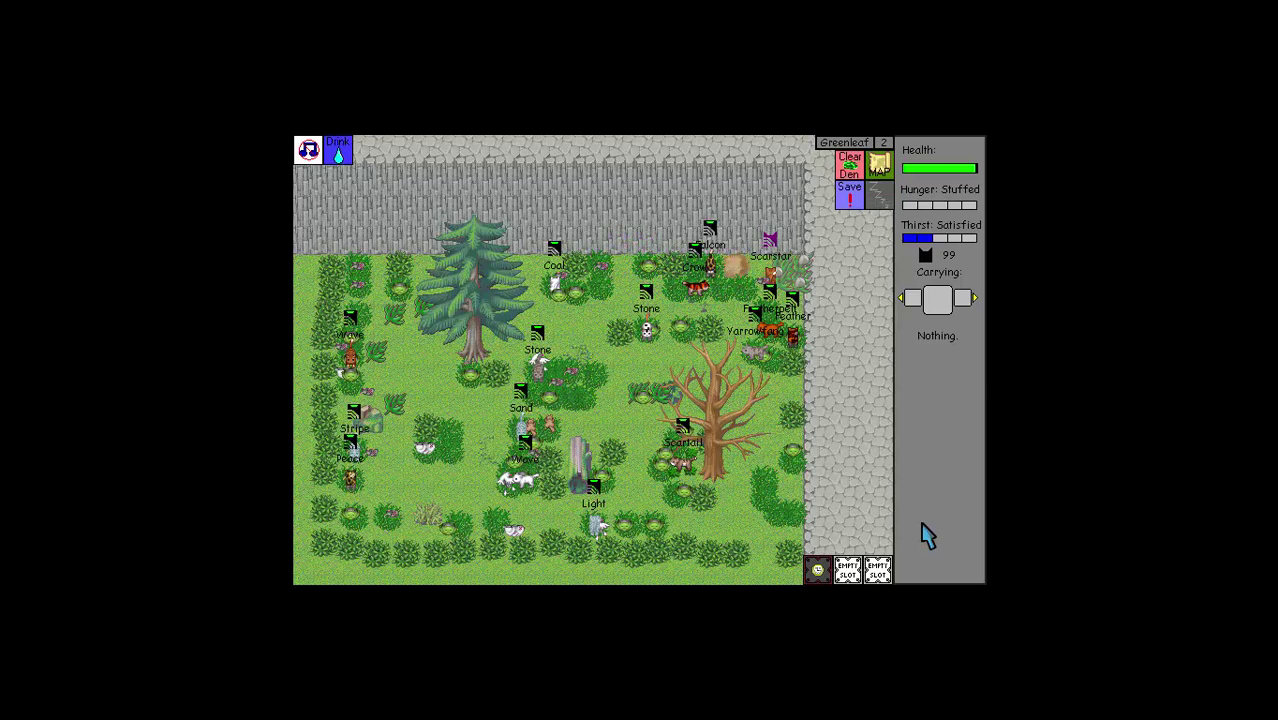
key("space")
key("Left")
key("Left")
key("Left")
key("Left")
key("Left")
key("Left")
key("Left")
- Drop the dead mouse, pick up another, then eat the dead frog and dead mouse
left_click(963, 515)
key("Left")
key("Left")
key("space")
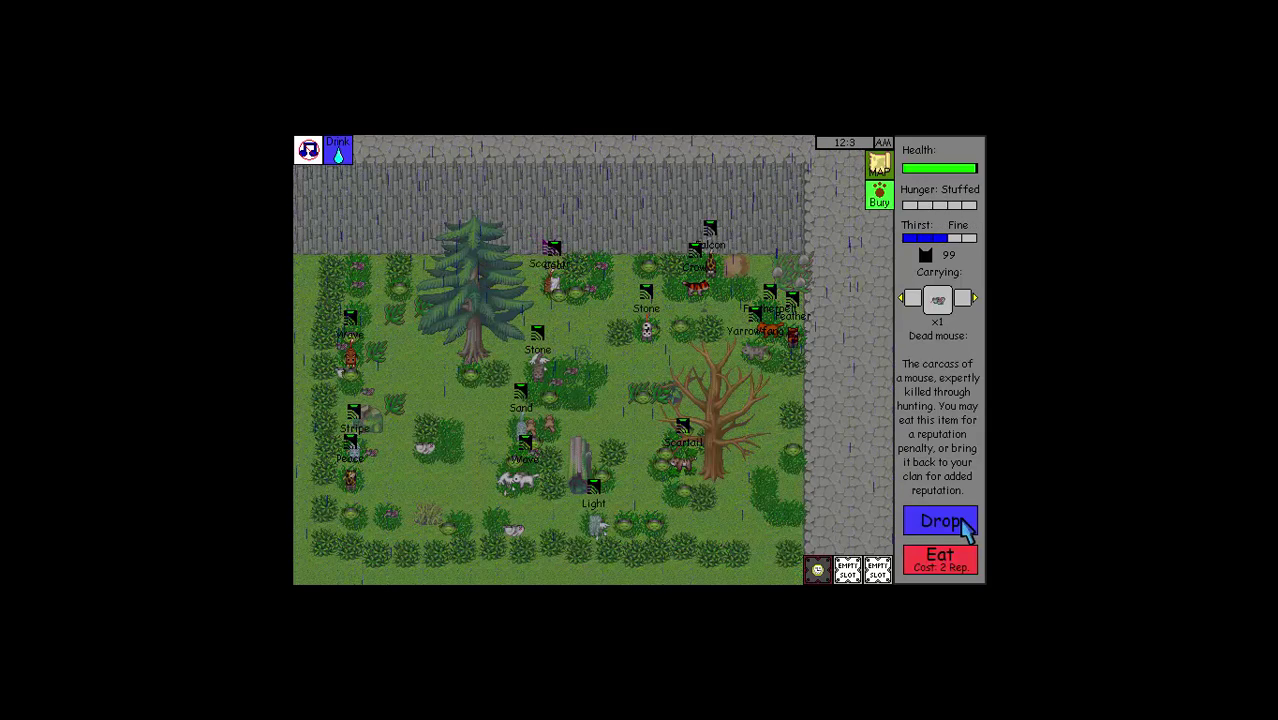
left_click(974, 298)
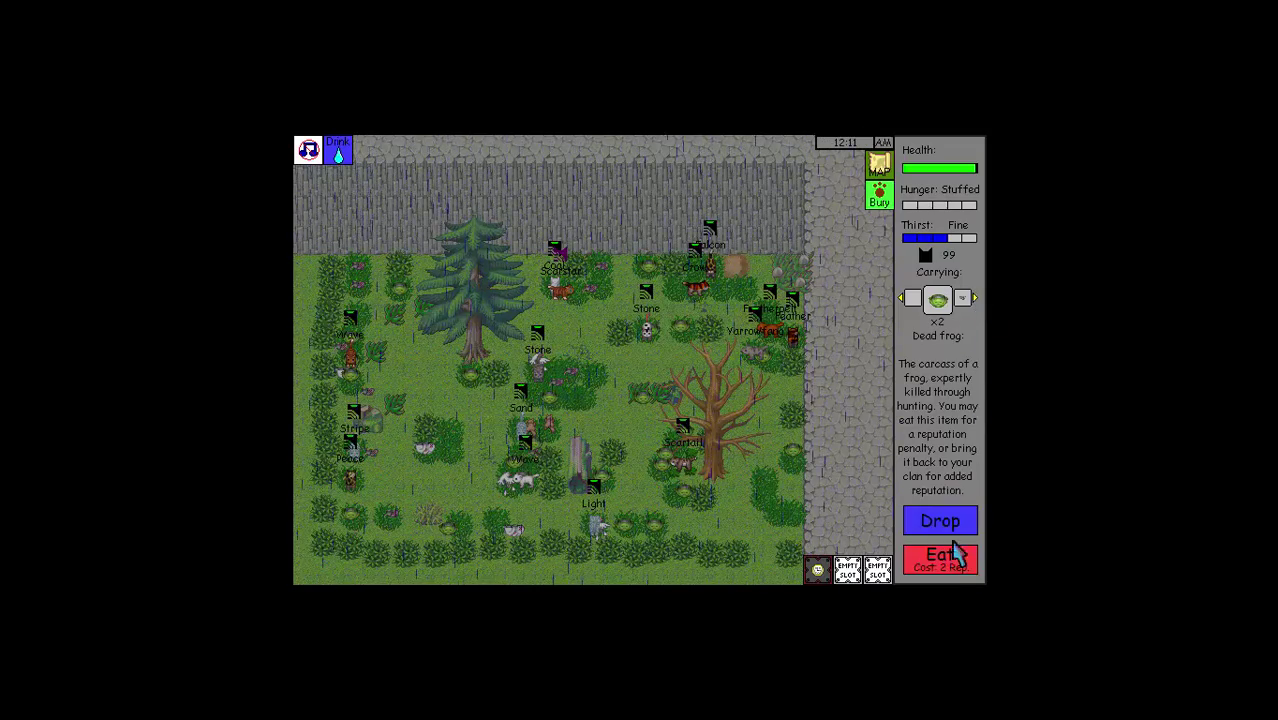
left_click(958, 568)
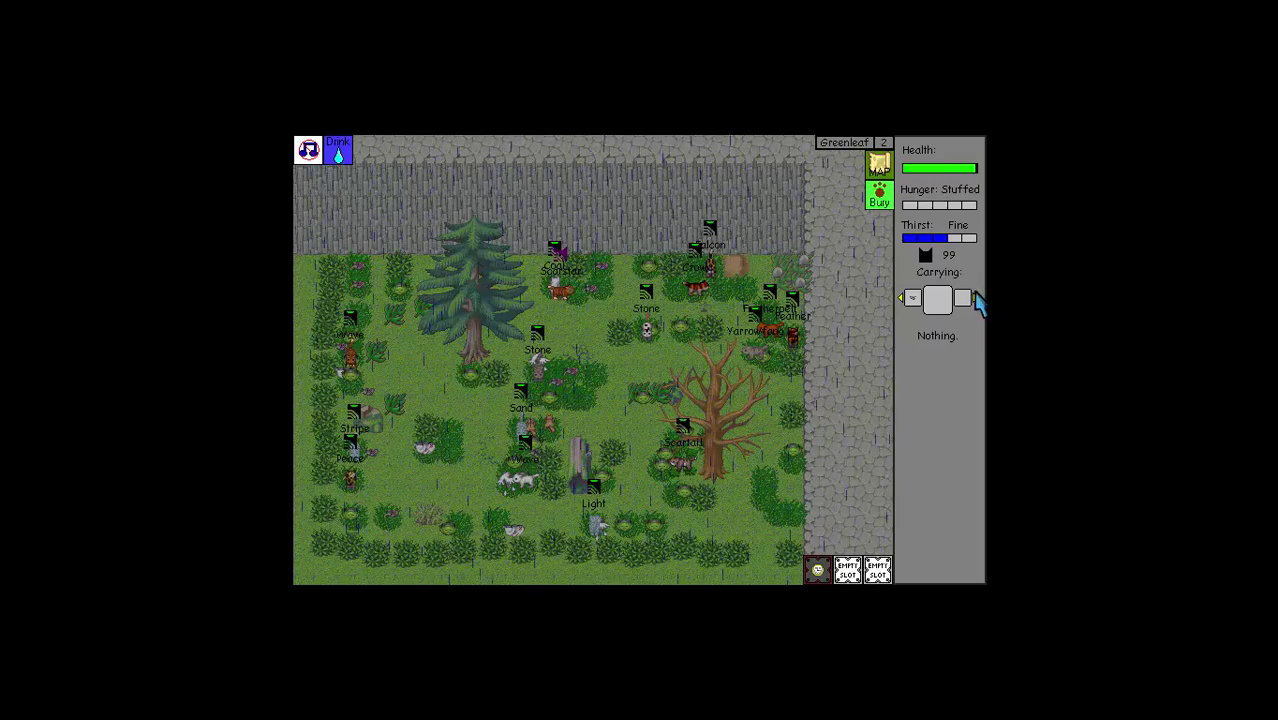
left_click(974, 298)
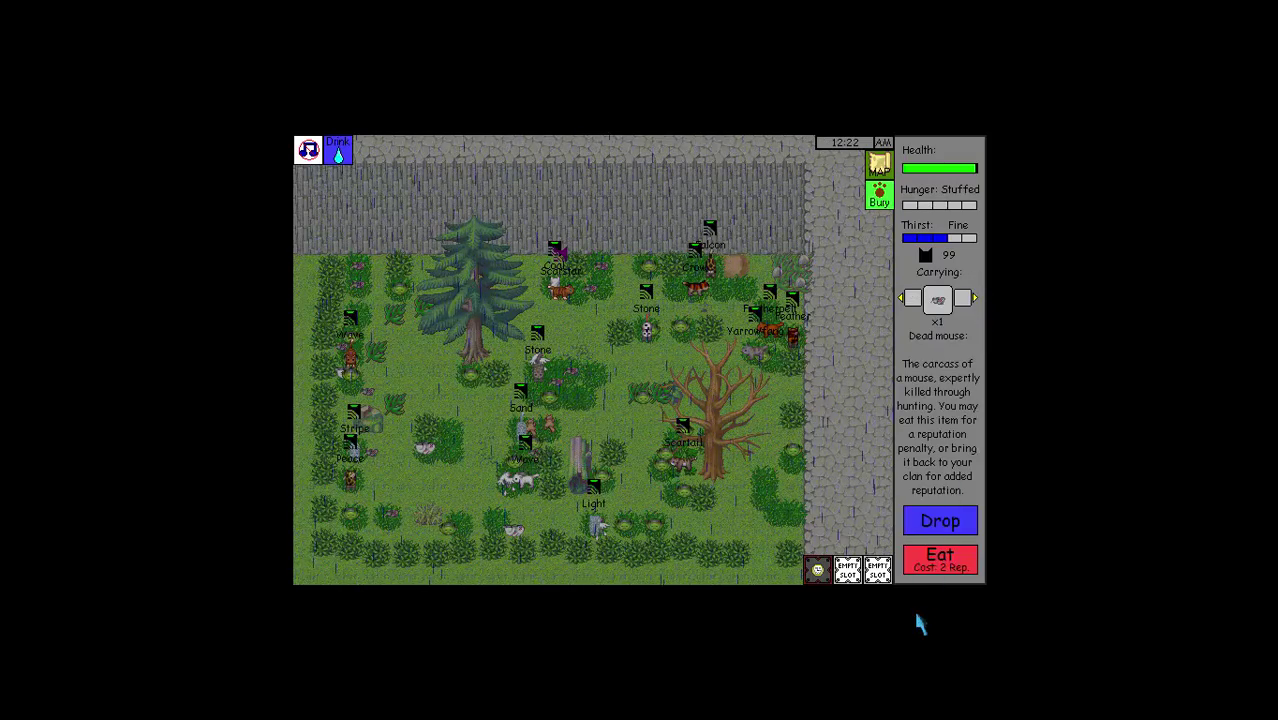
left_click(944, 565)
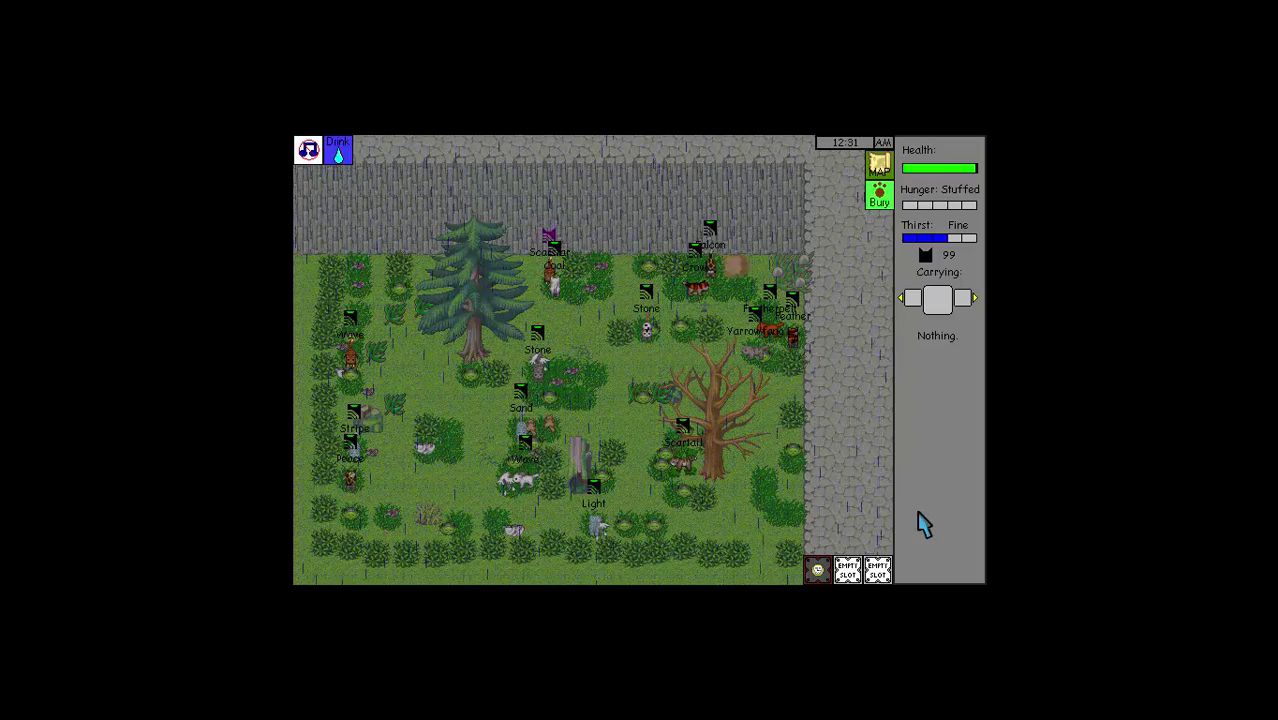
- Talk with the den rogues and rename them Snowstorm, Stonepelt and Stoneheart
key("Up")
key("Return")
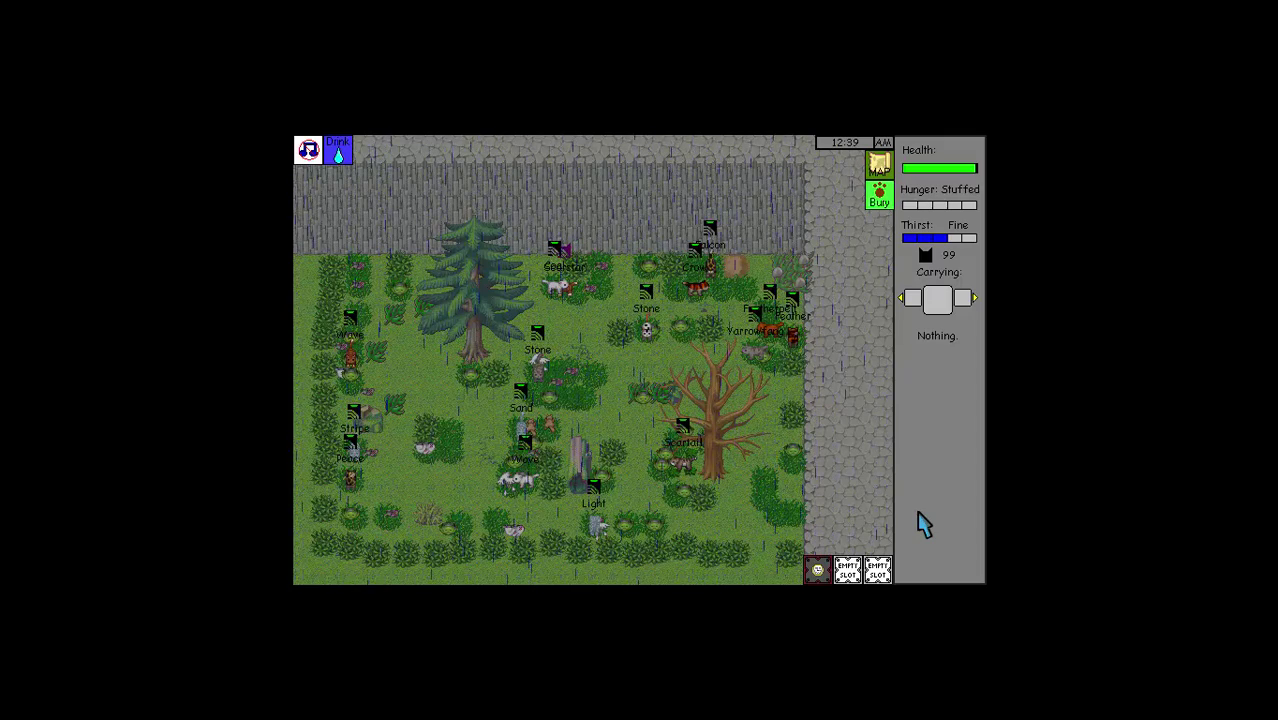
key("Up")
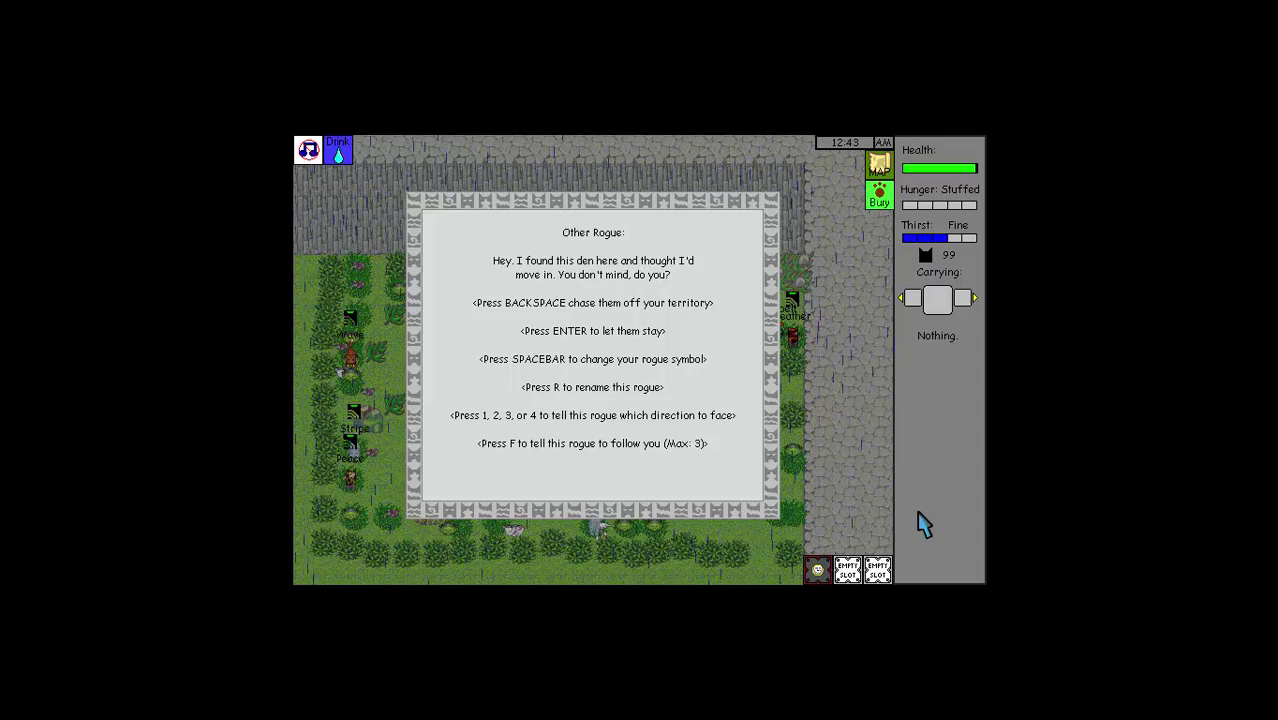
type("rSn")
type("storm")
key("Return")
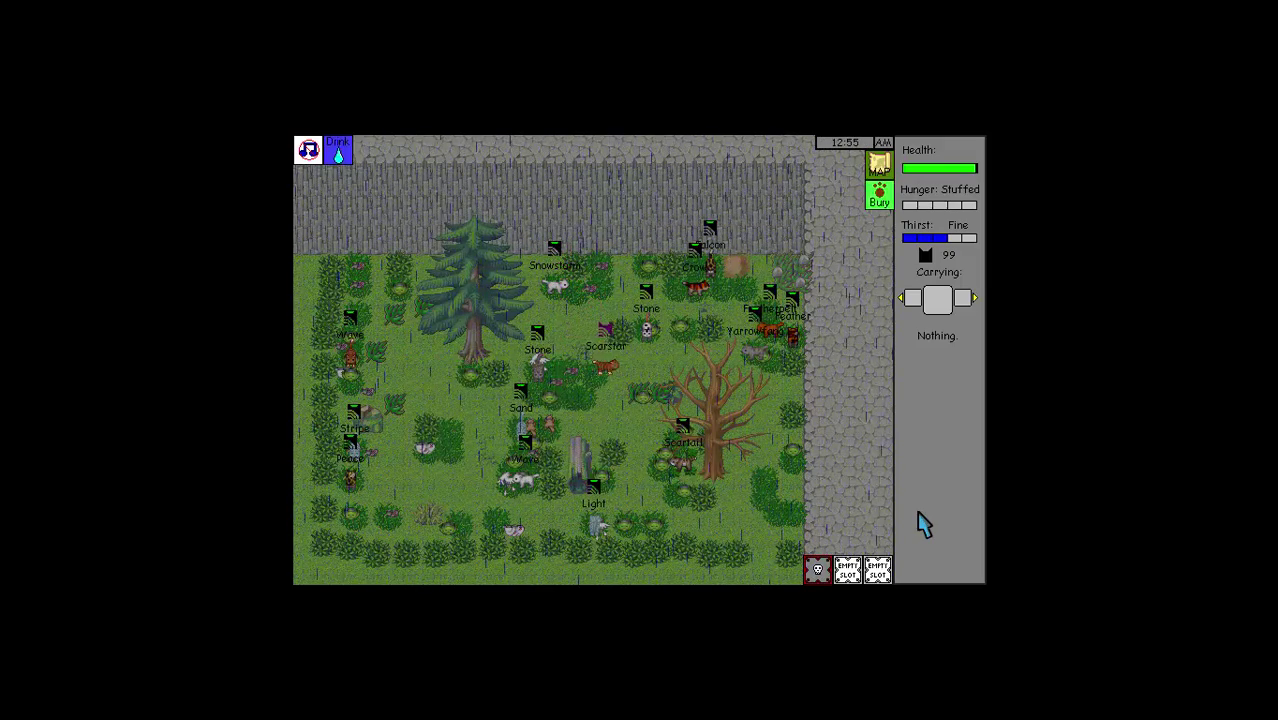
key("Up")
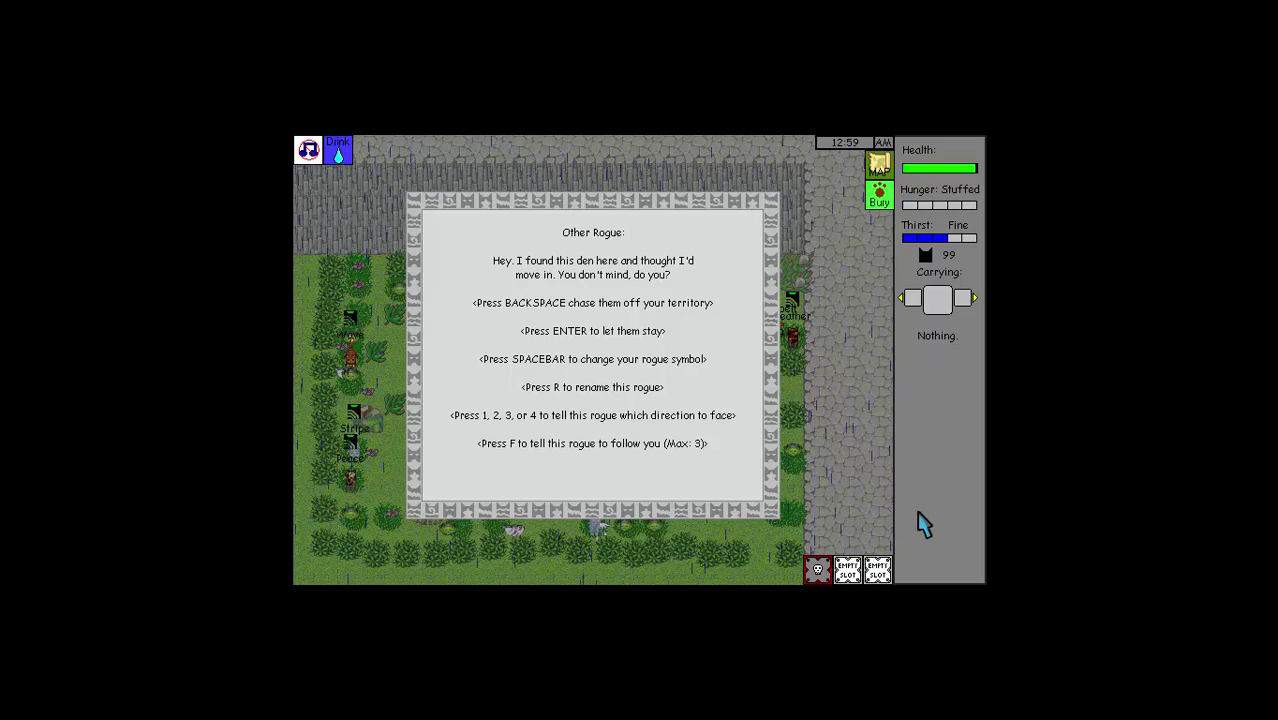
type("r")
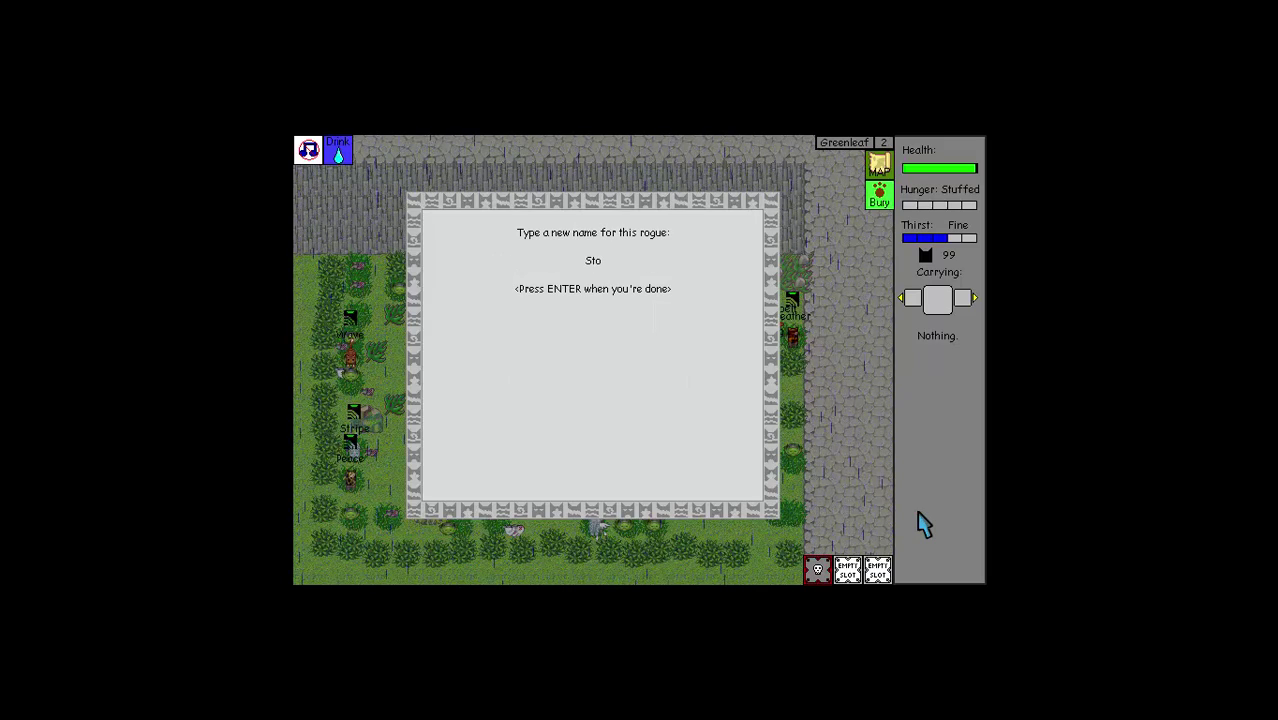
type("nepelt")
key("Return")
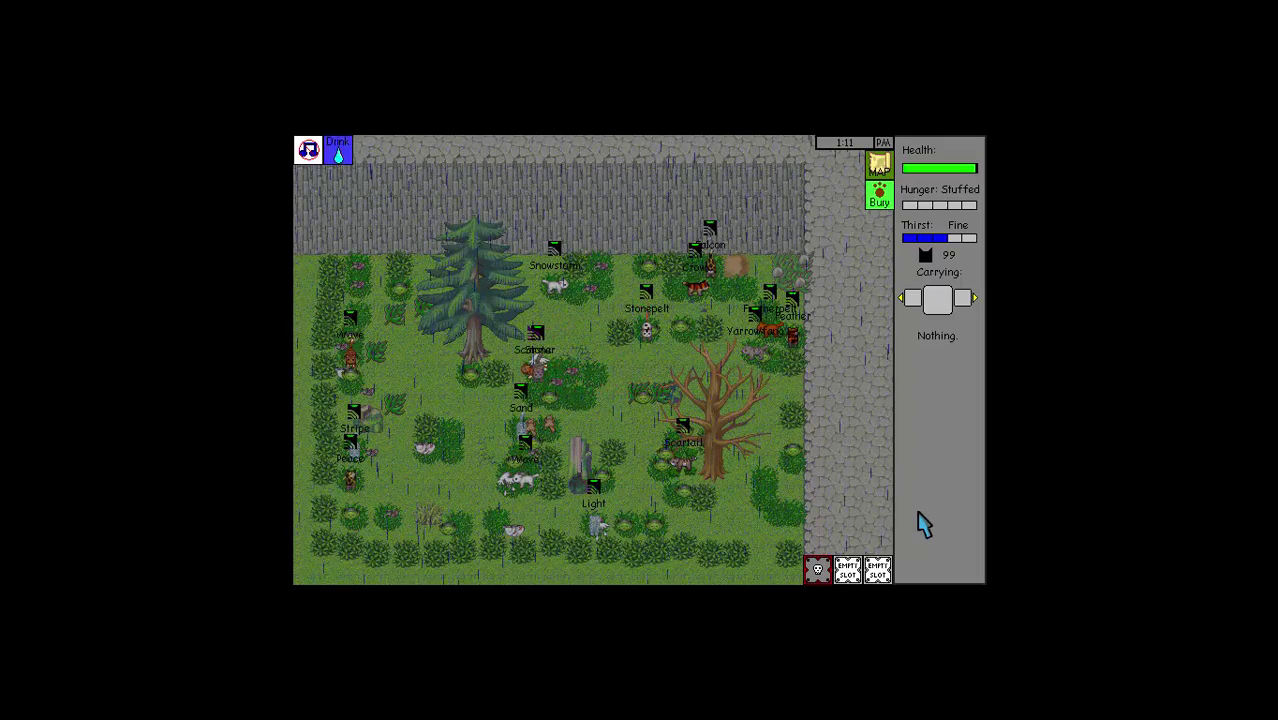
key("Tab")
type("rS")
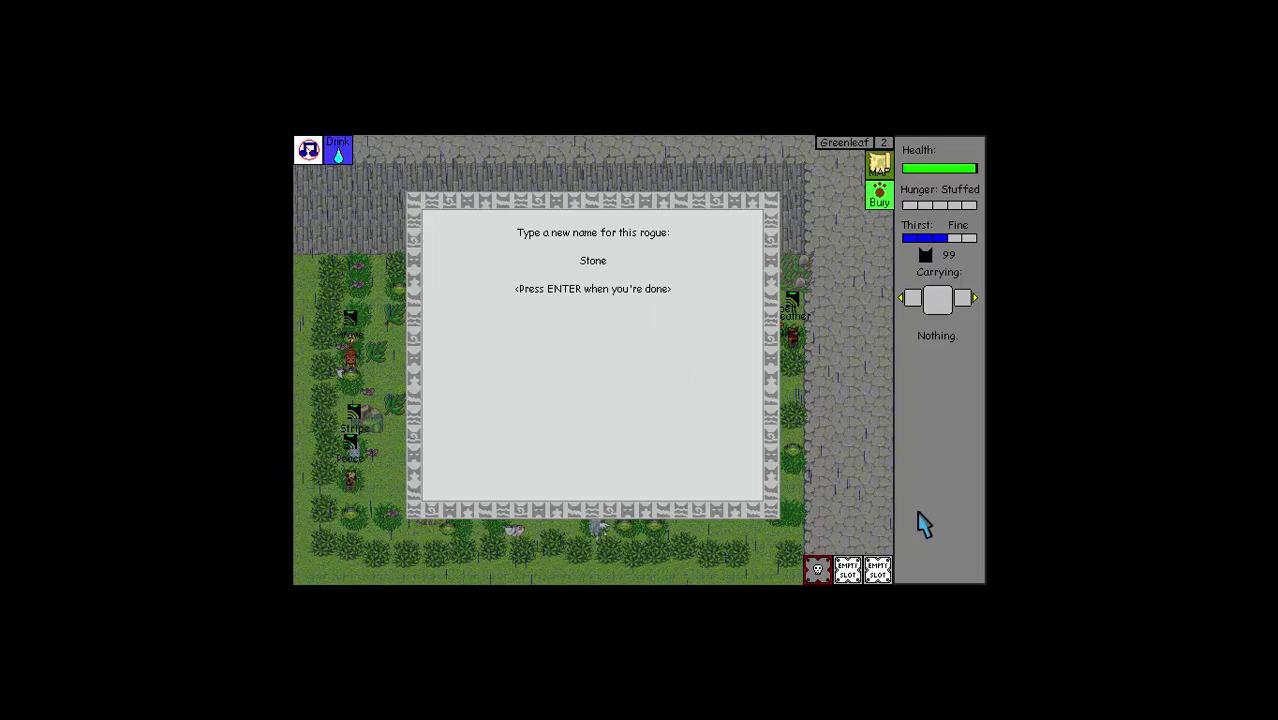
key("Return")
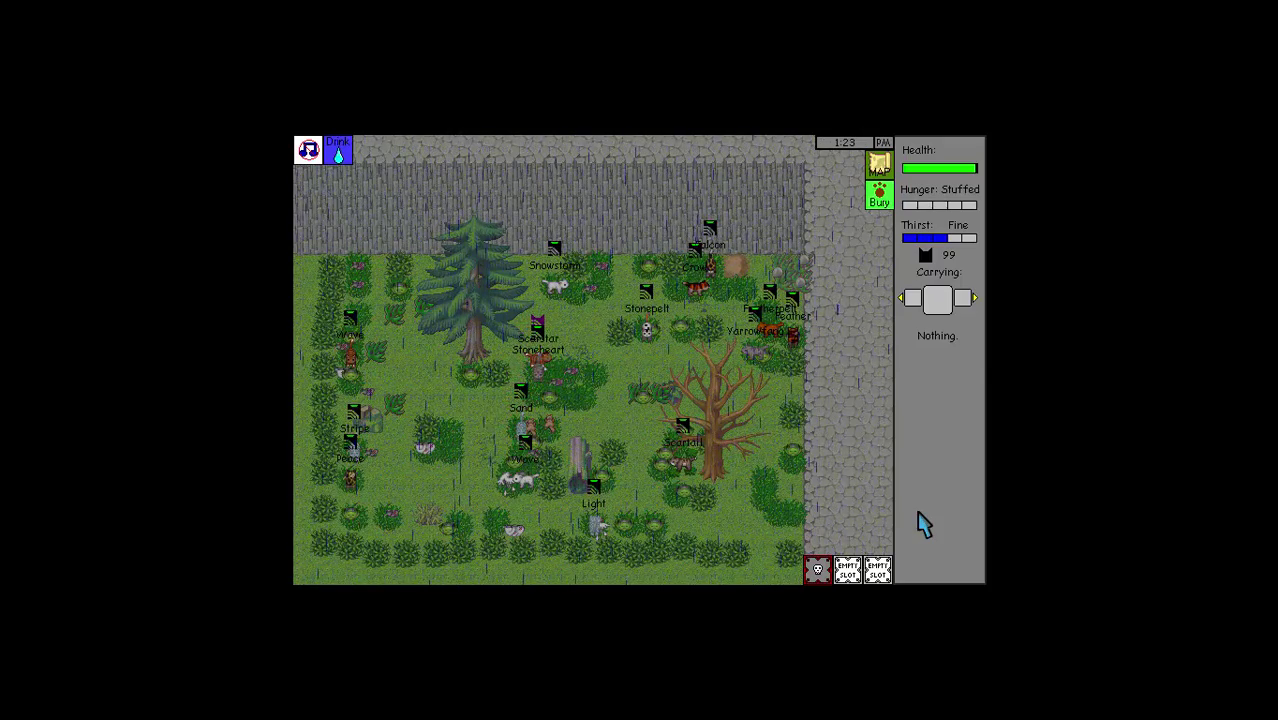
- Pick up and drop a dead thrush, then discard the dead frog
key("Tab")
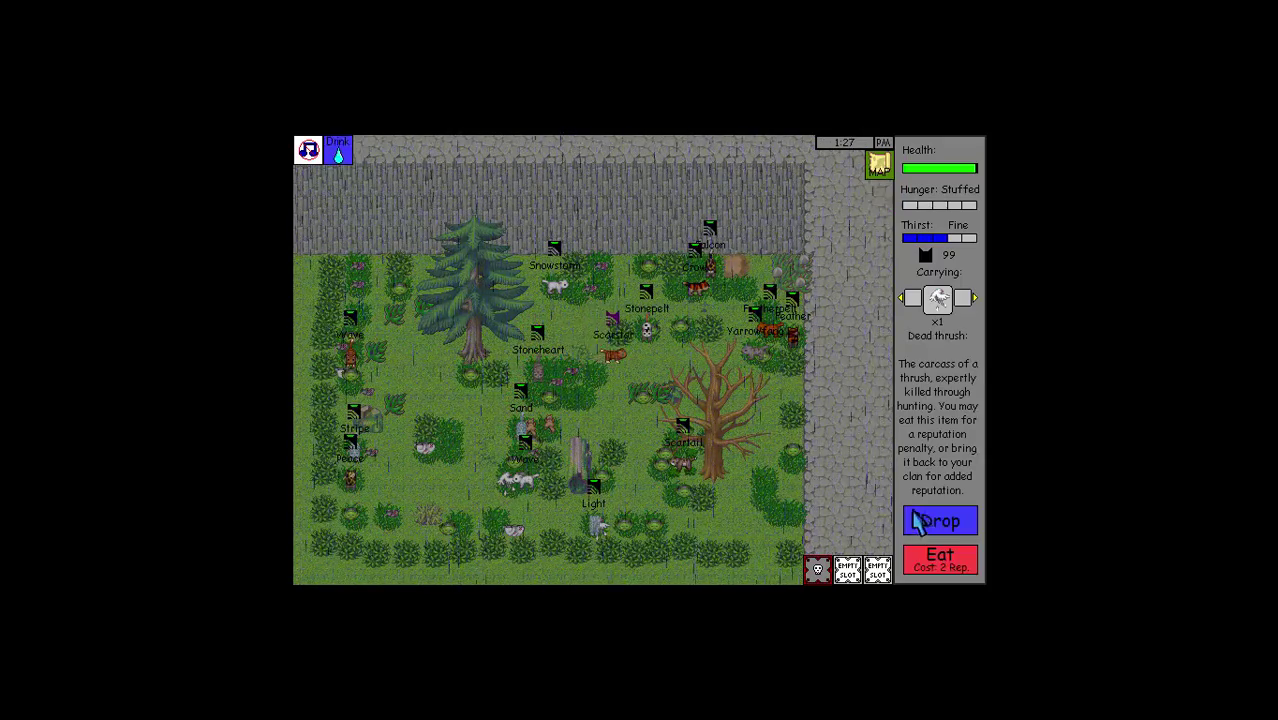
left_click(948, 560)
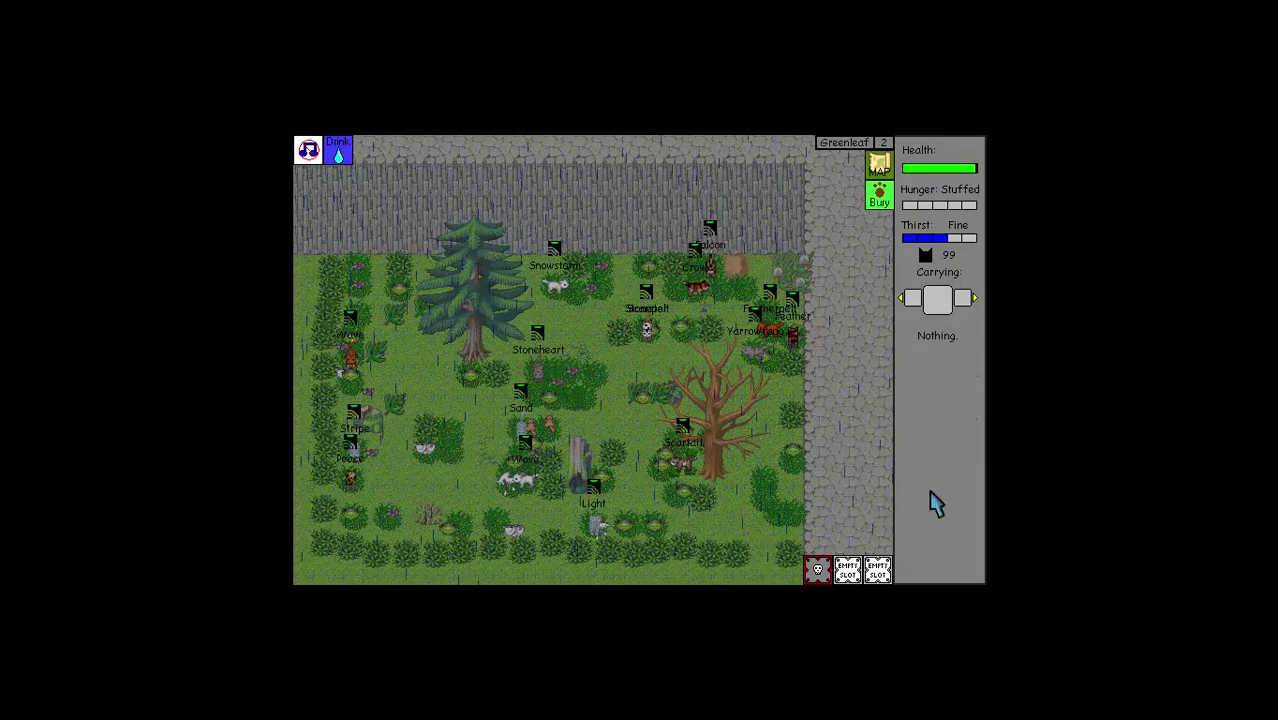
left_click(974, 298)
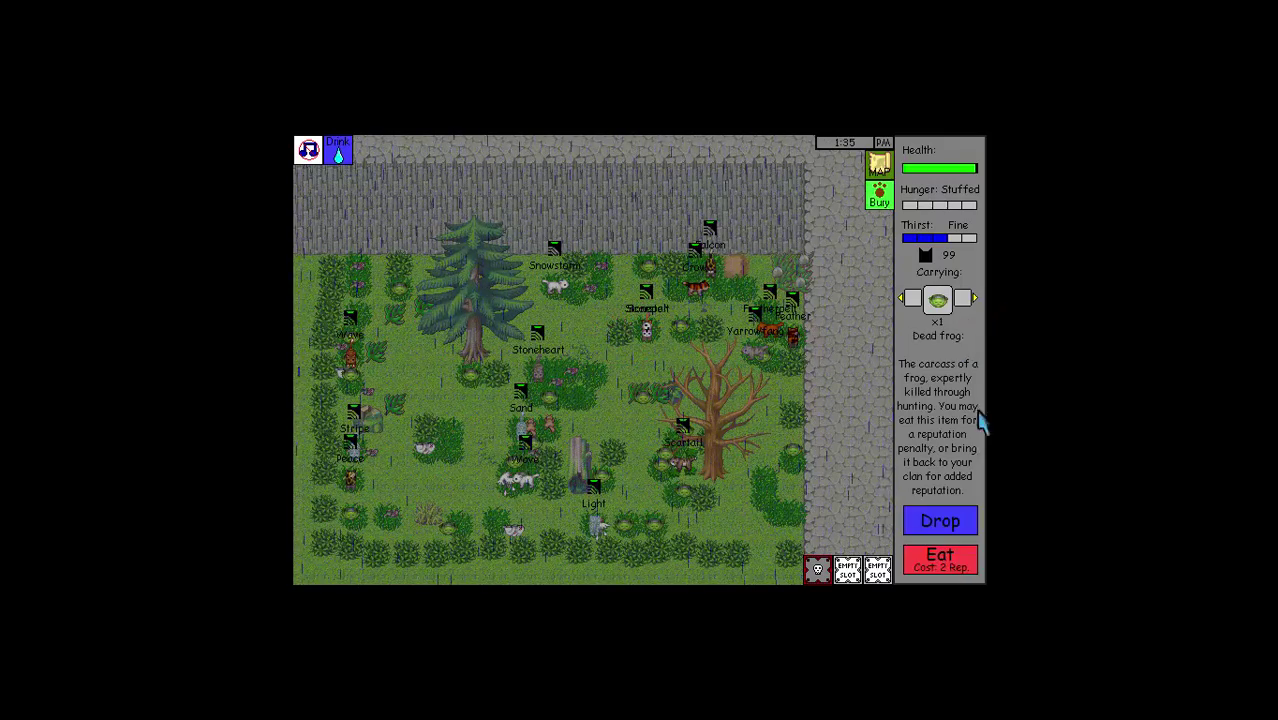
left_click(945, 560)
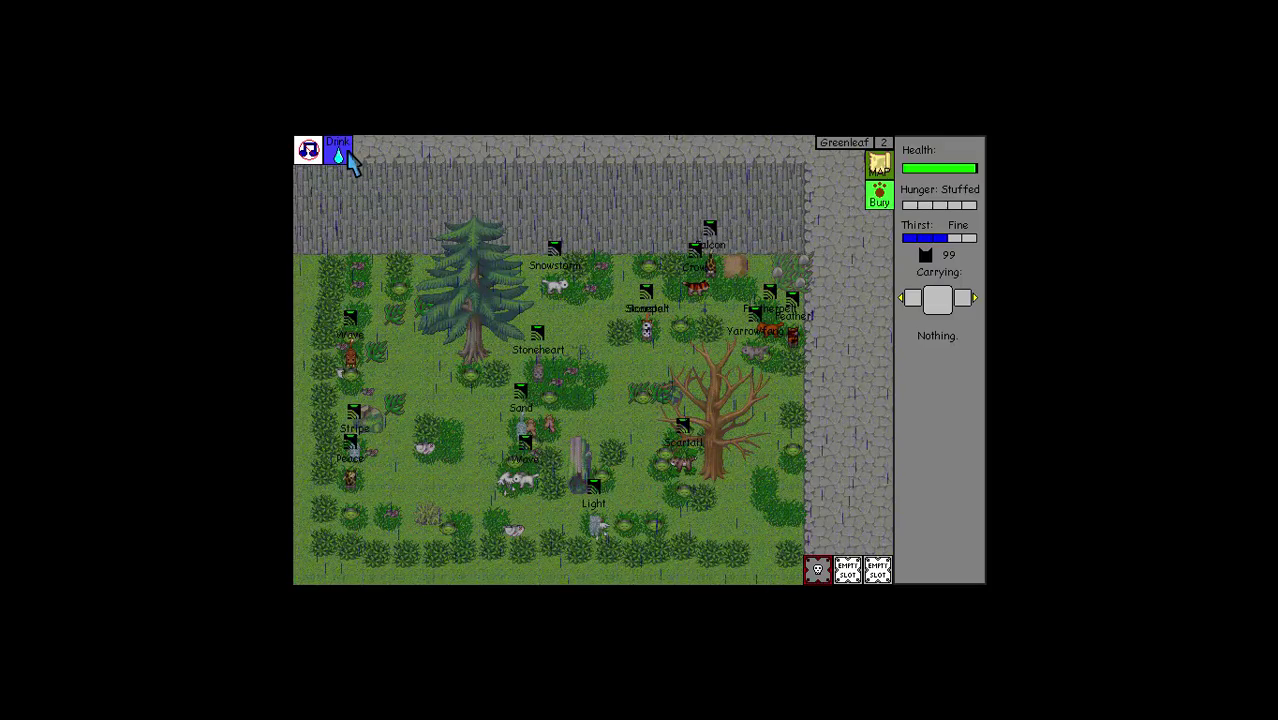
- Drink three times until thirst is Quenched, then drop the squirrel, thrush and frog
left_click(340, 150)
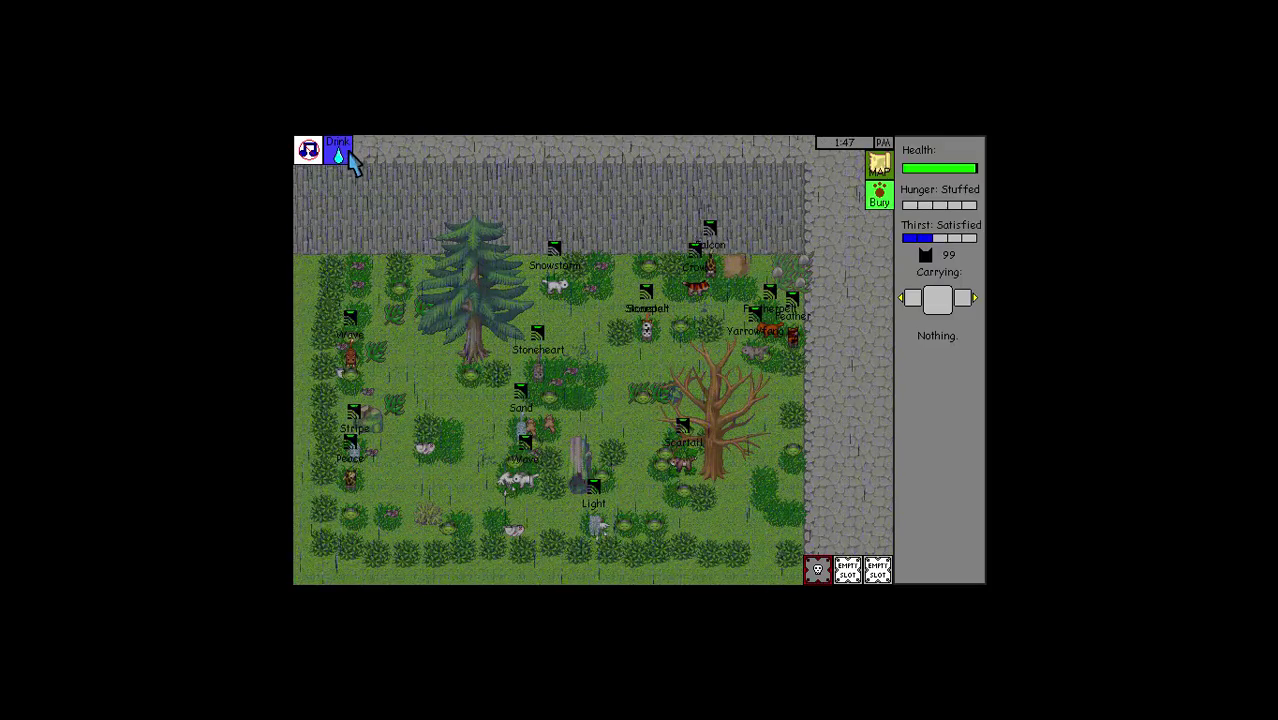
left_click(340, 150)
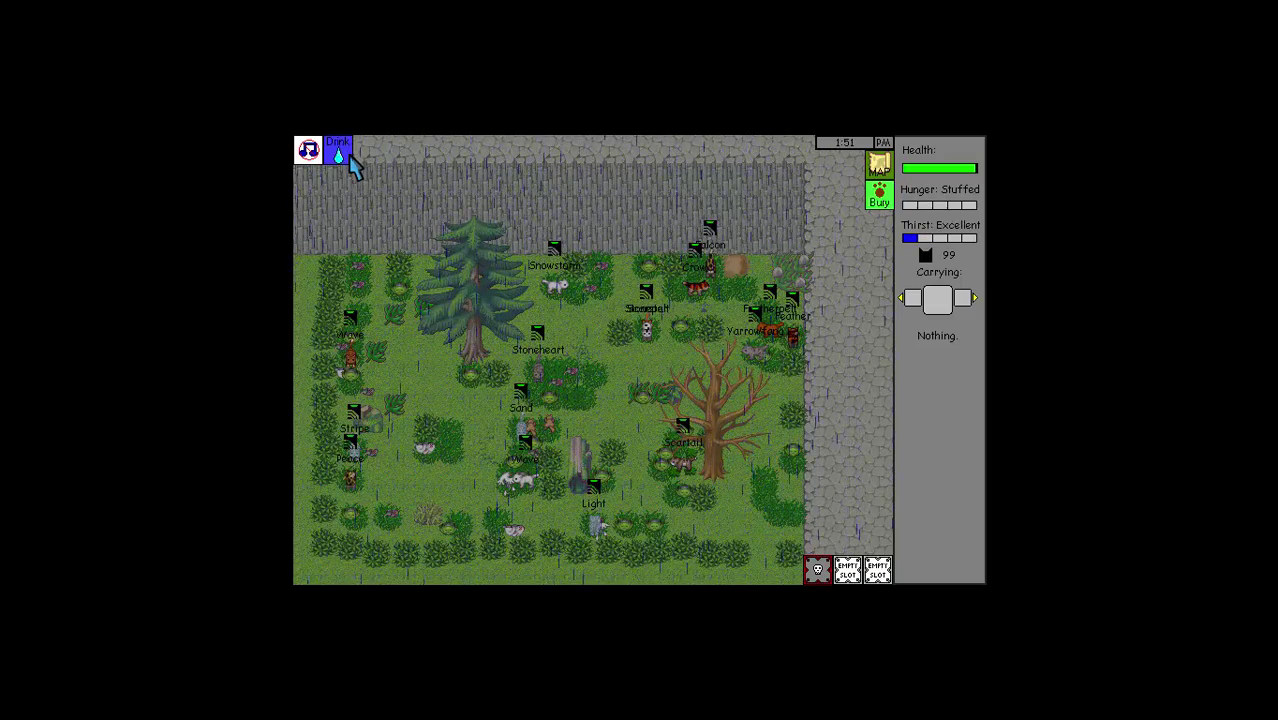
left_click(340, 150)
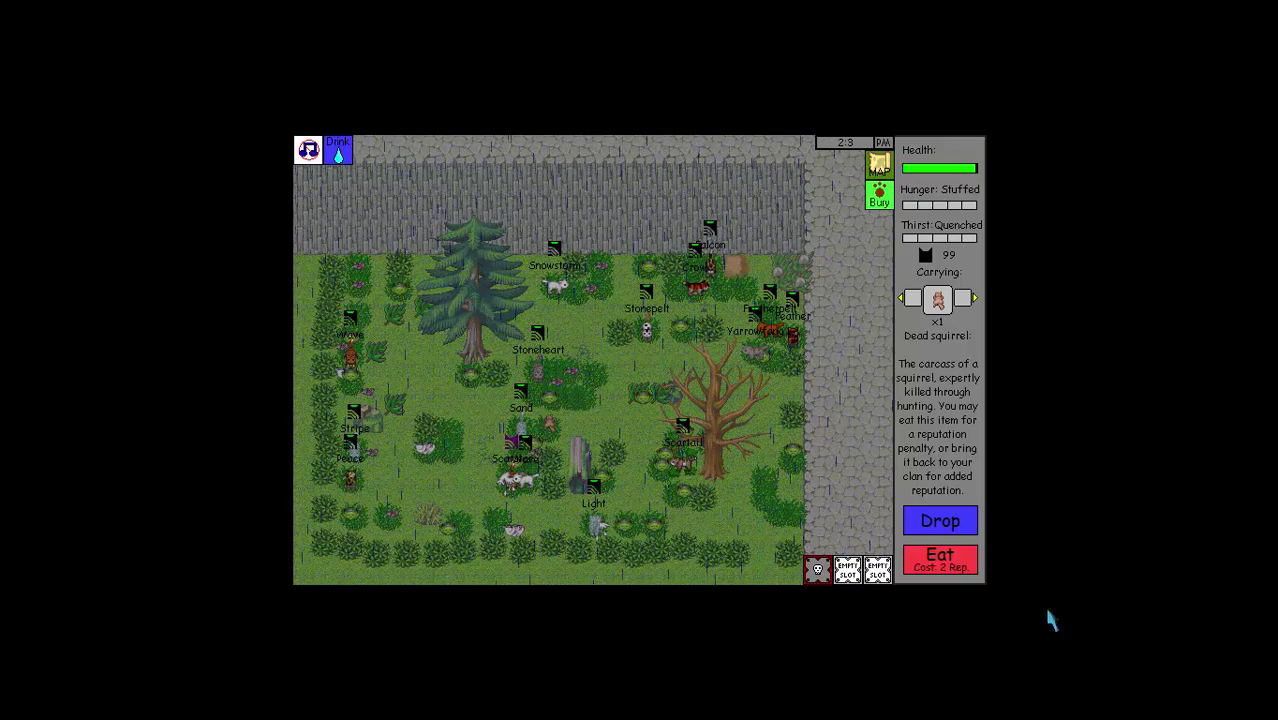
left_click(950, 560)
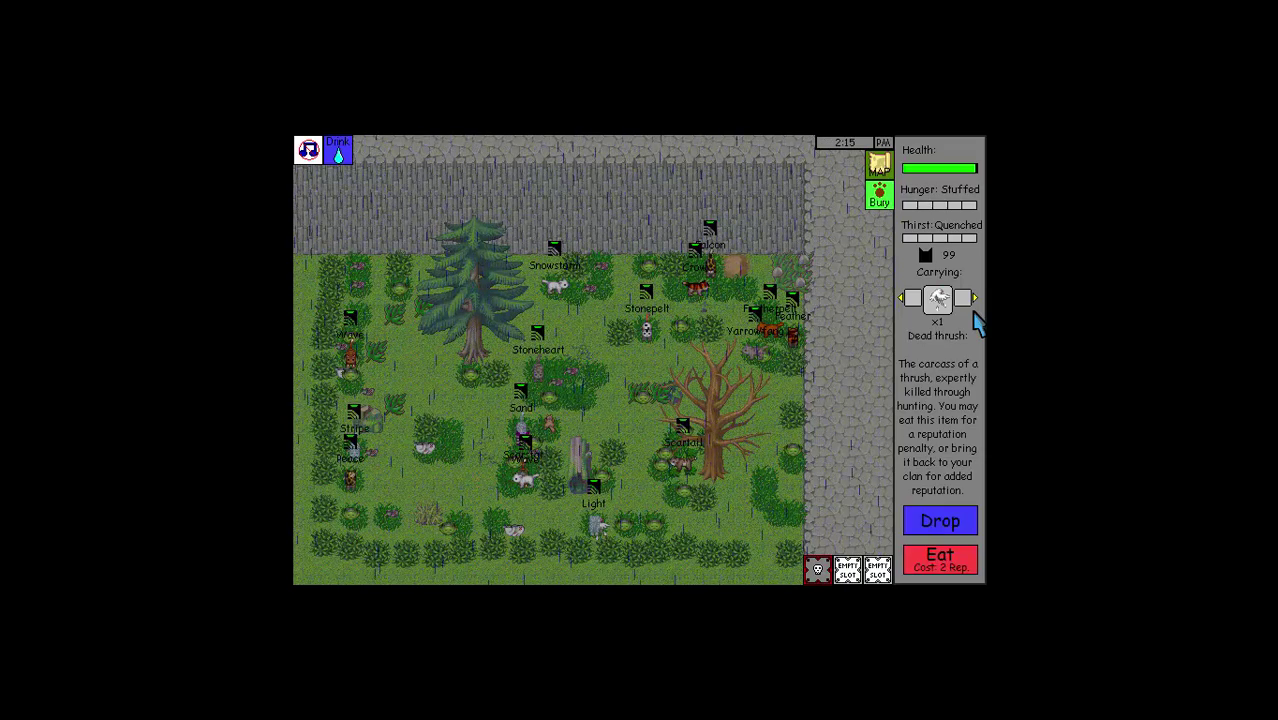
left_click(940, 560)
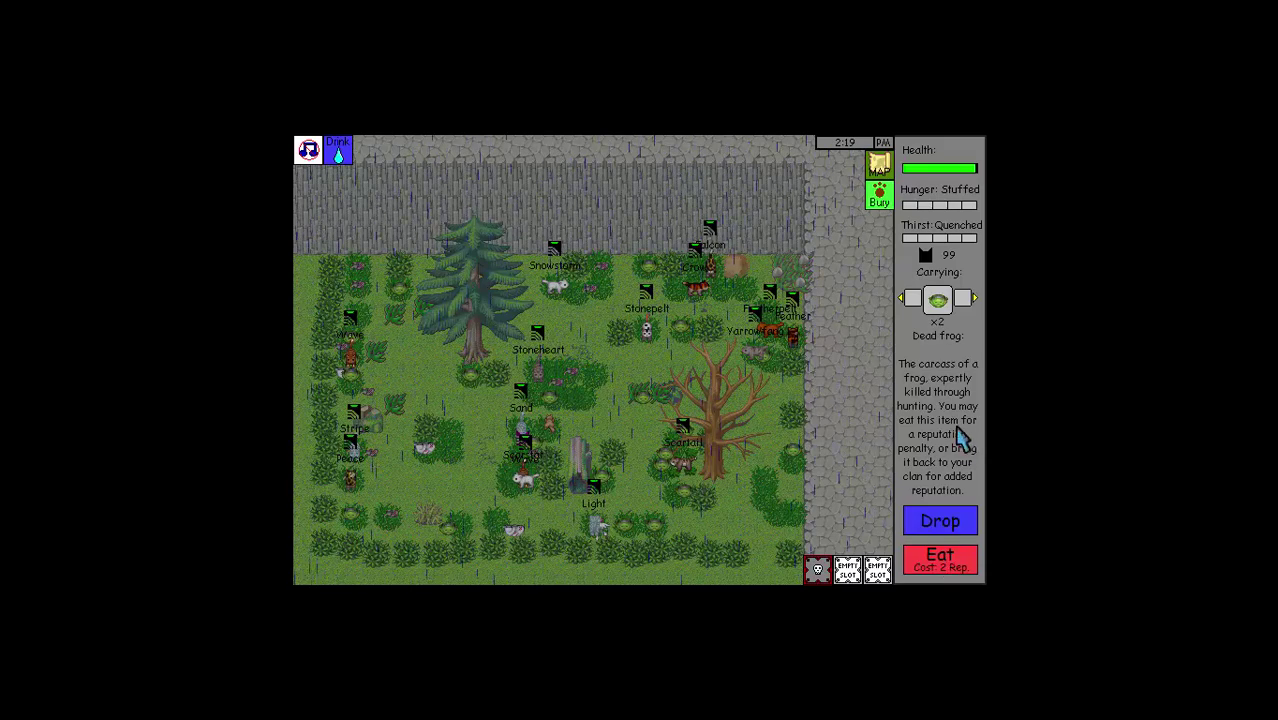
left_click(940, 560)
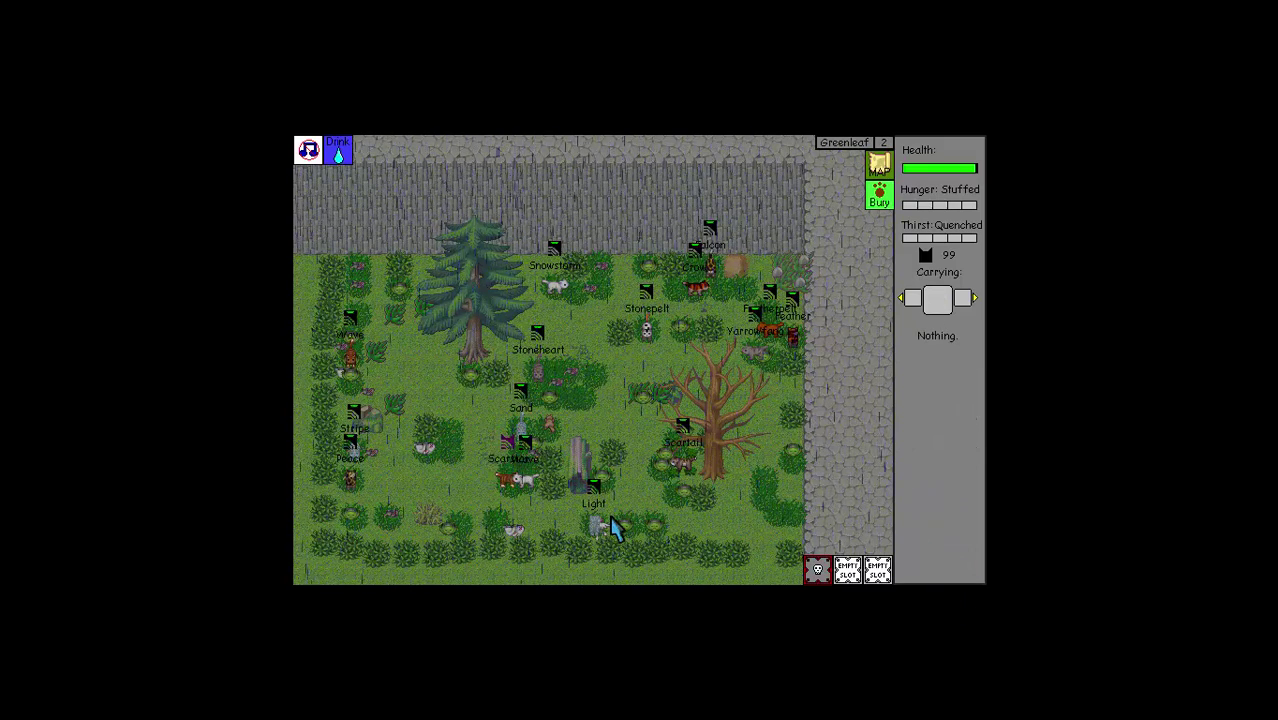
- Confirm the names Wavepaw, Sandpelt and Lightheart for successive den rogues, starting with Light
left_click(615, 528)
type("rW")
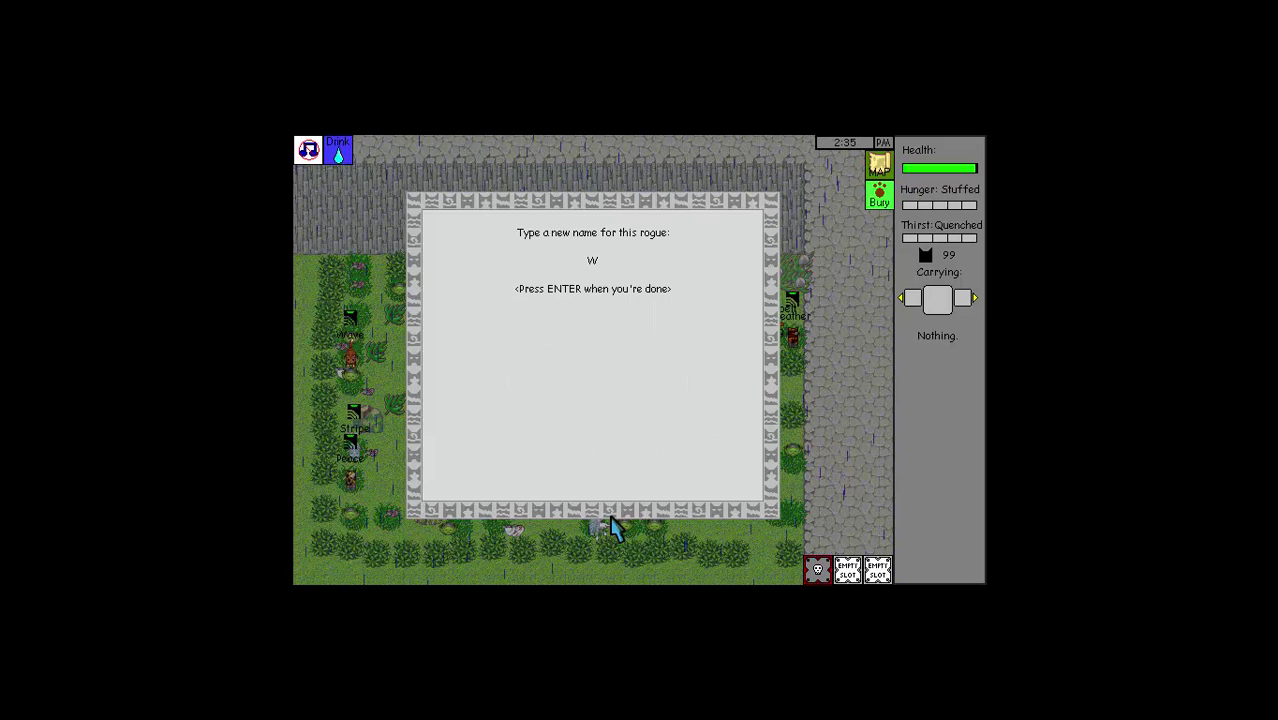
type("W")
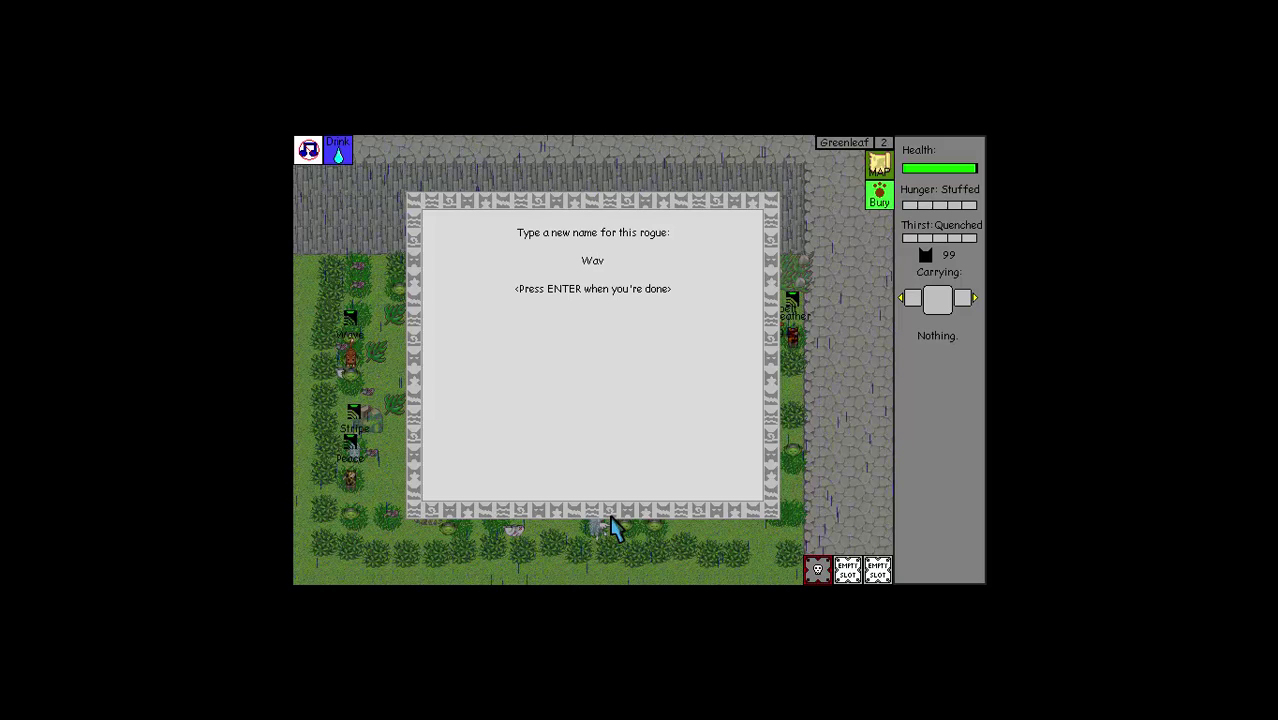
key("Return")
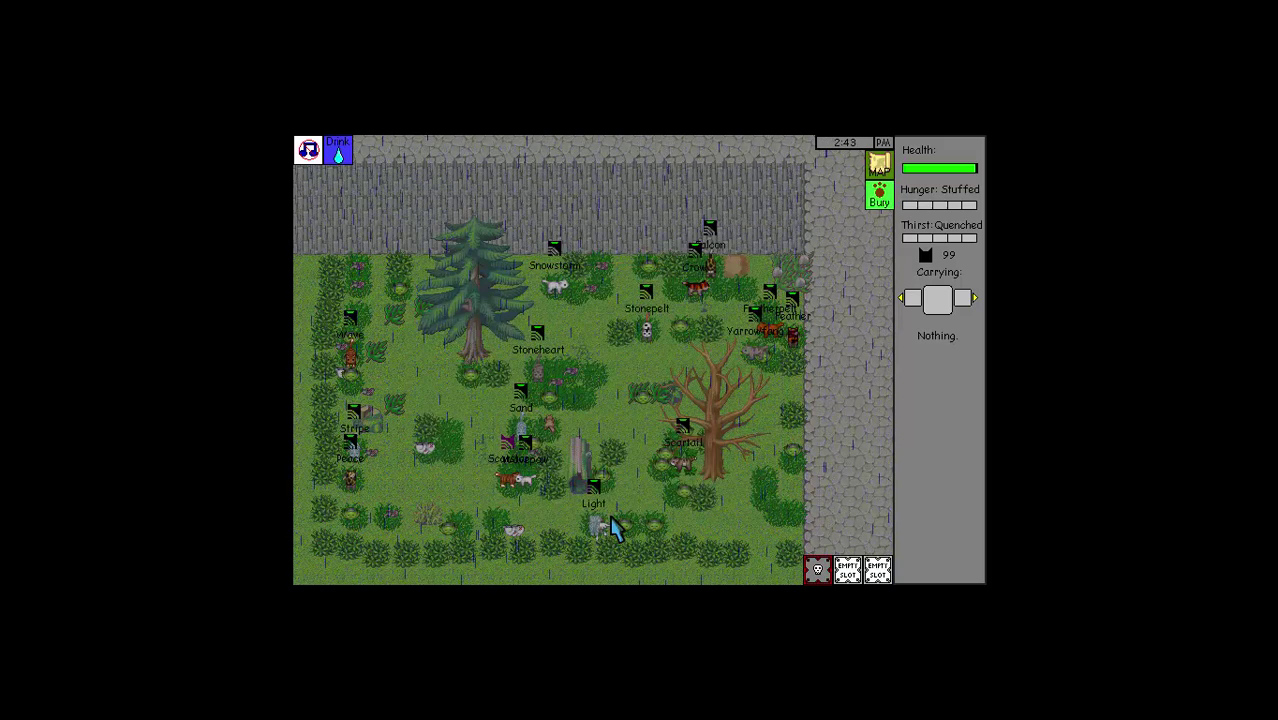
key("Up")
key("Up")
key("Return")
type("rSand")
key("Return")
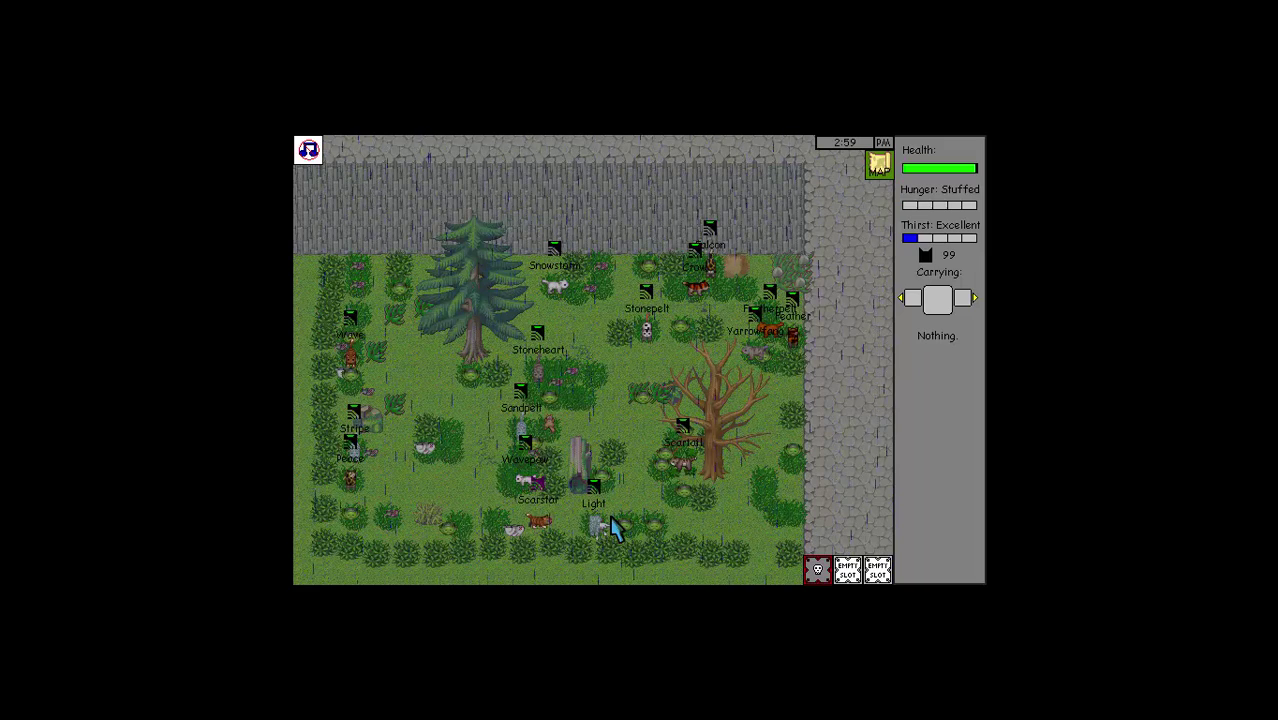
key("Right")
key("Return")
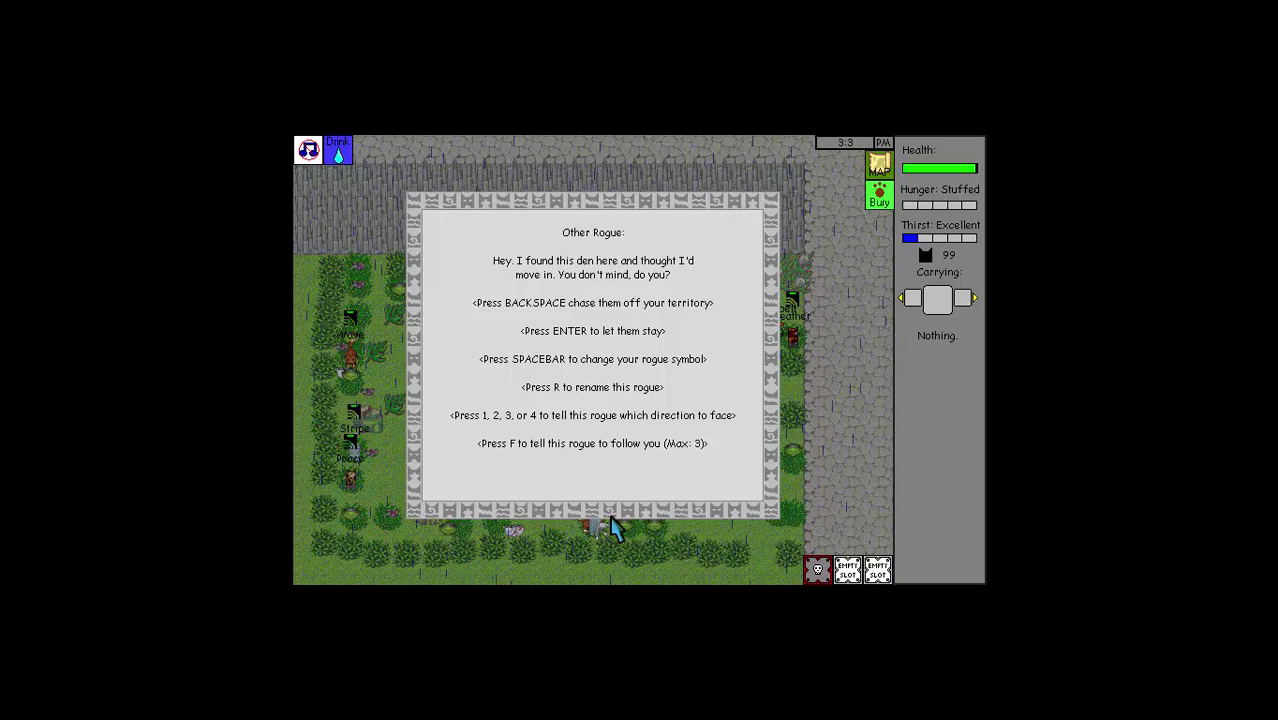
type("r")
type("L")
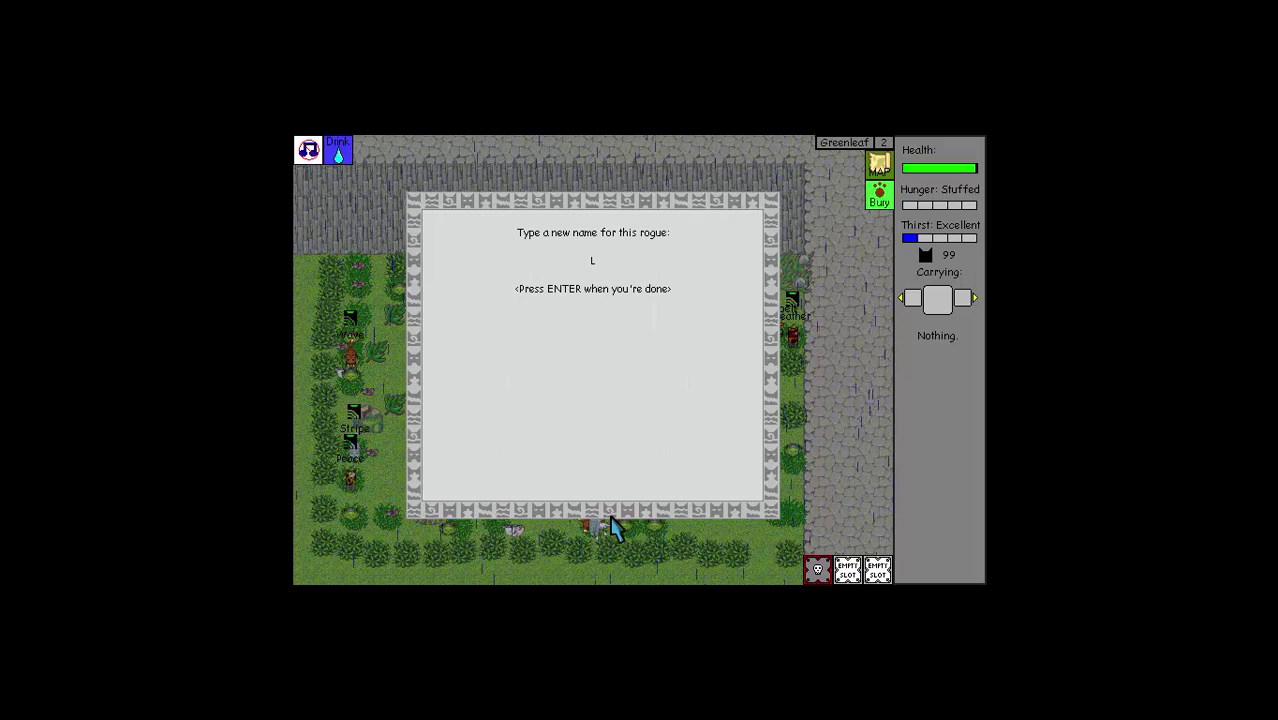
type("htheart")
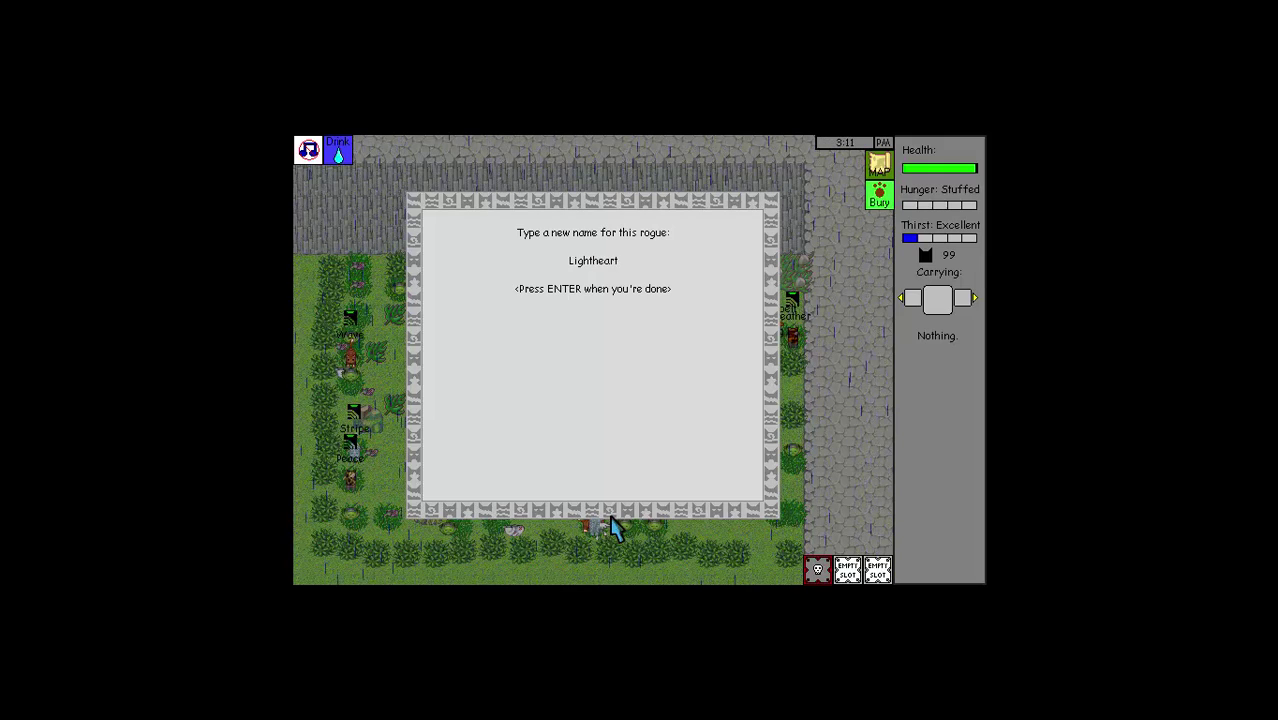
key("Return")
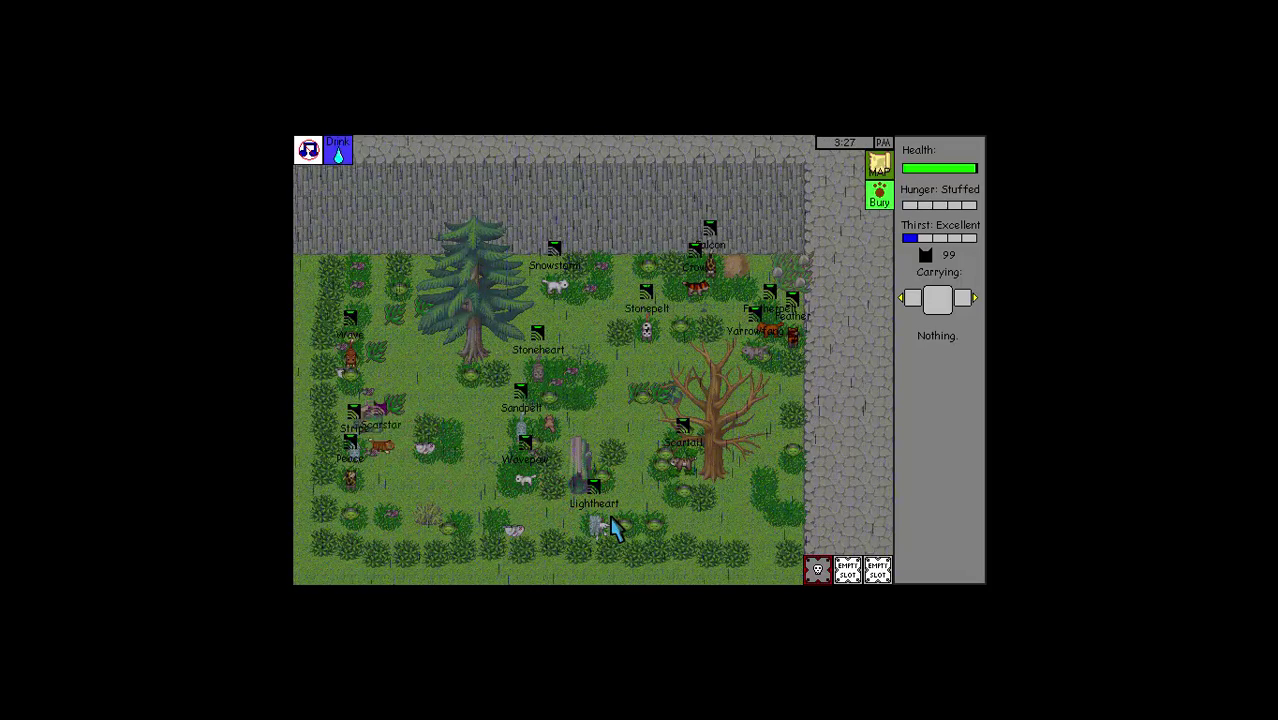
- Gather horsetail plants and drop them in camp
key("space")
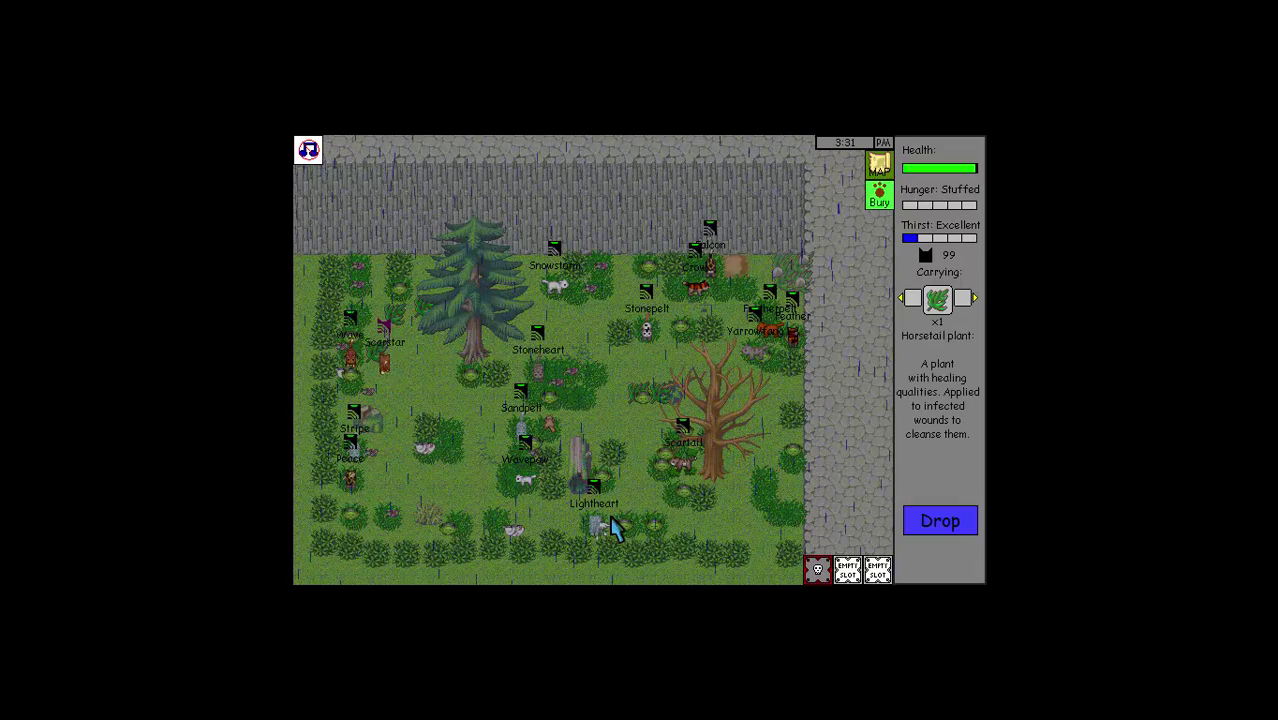
key("space")
key("space")
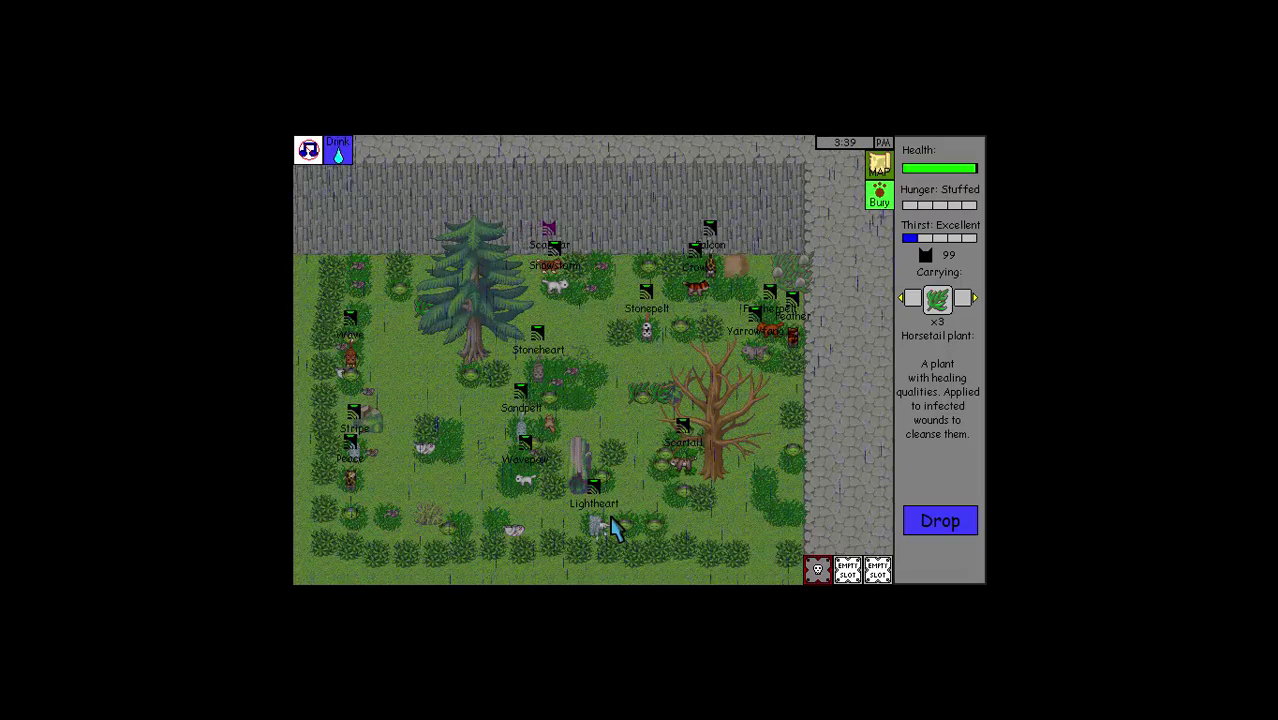
left_click(940, 520)
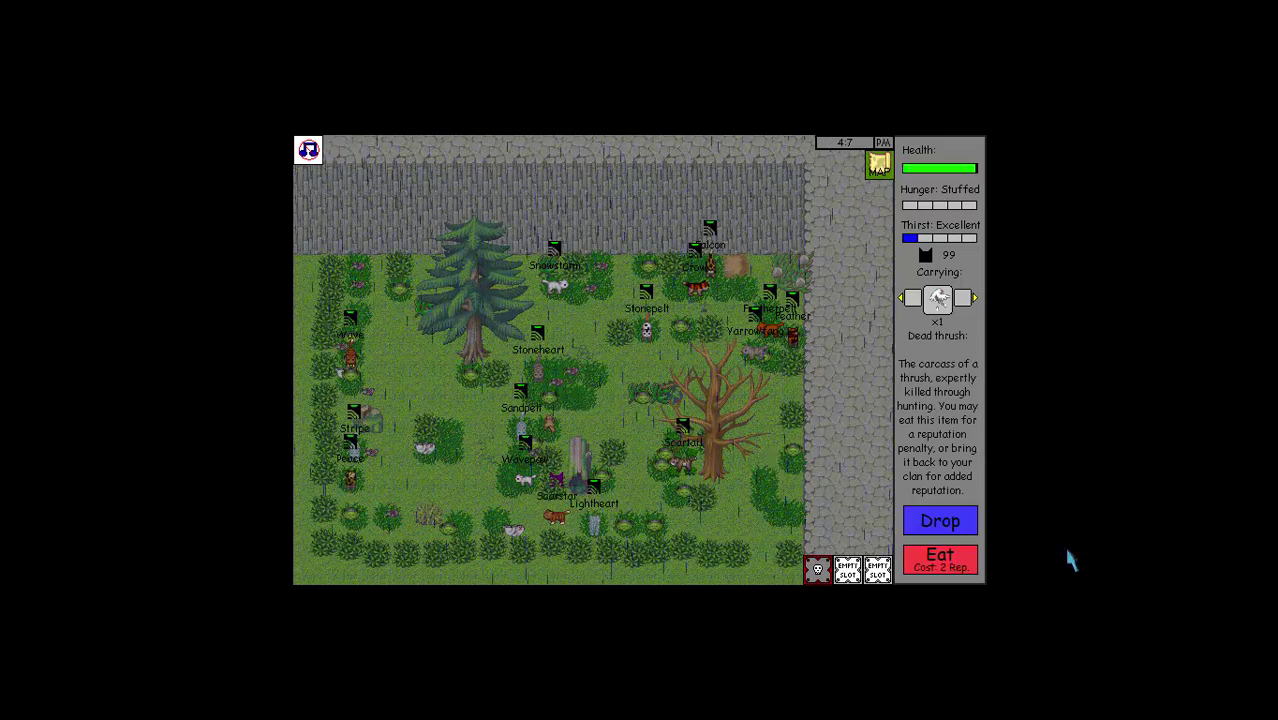
- Drop the carried dead thrush, frog, mouse and rabbit in camp
left_click(955, 564)
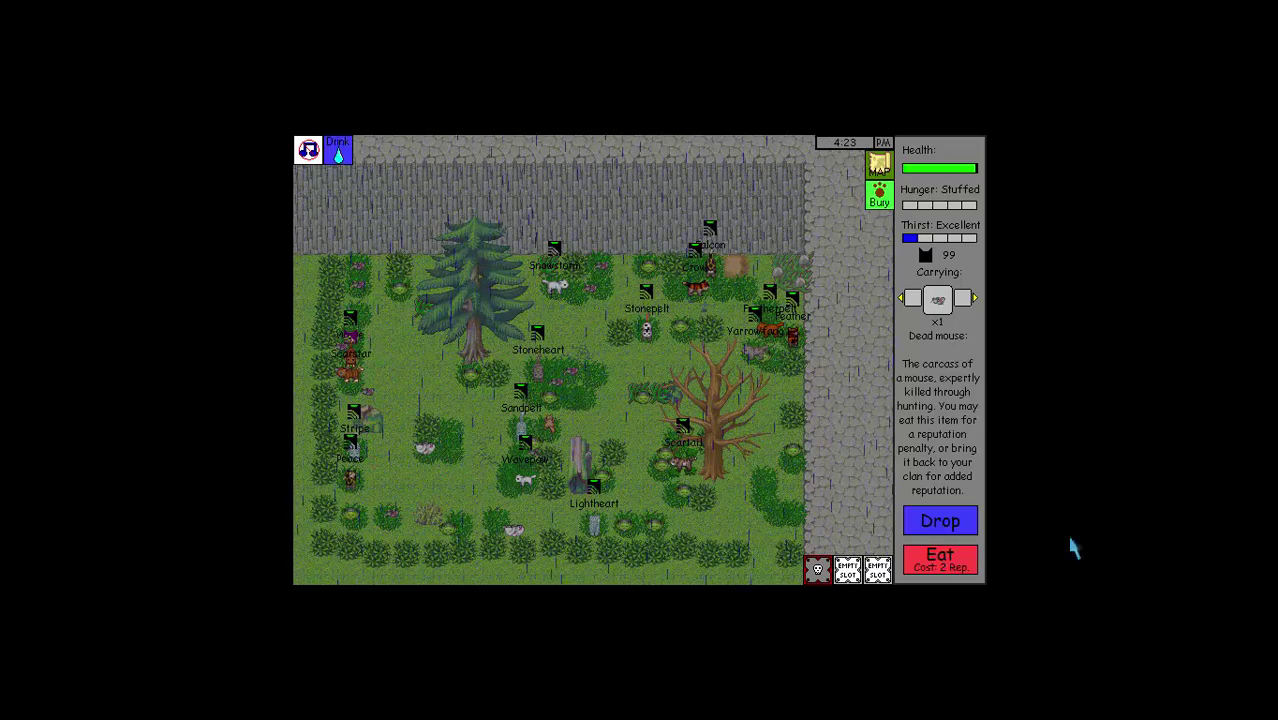
left_click(975, 298)
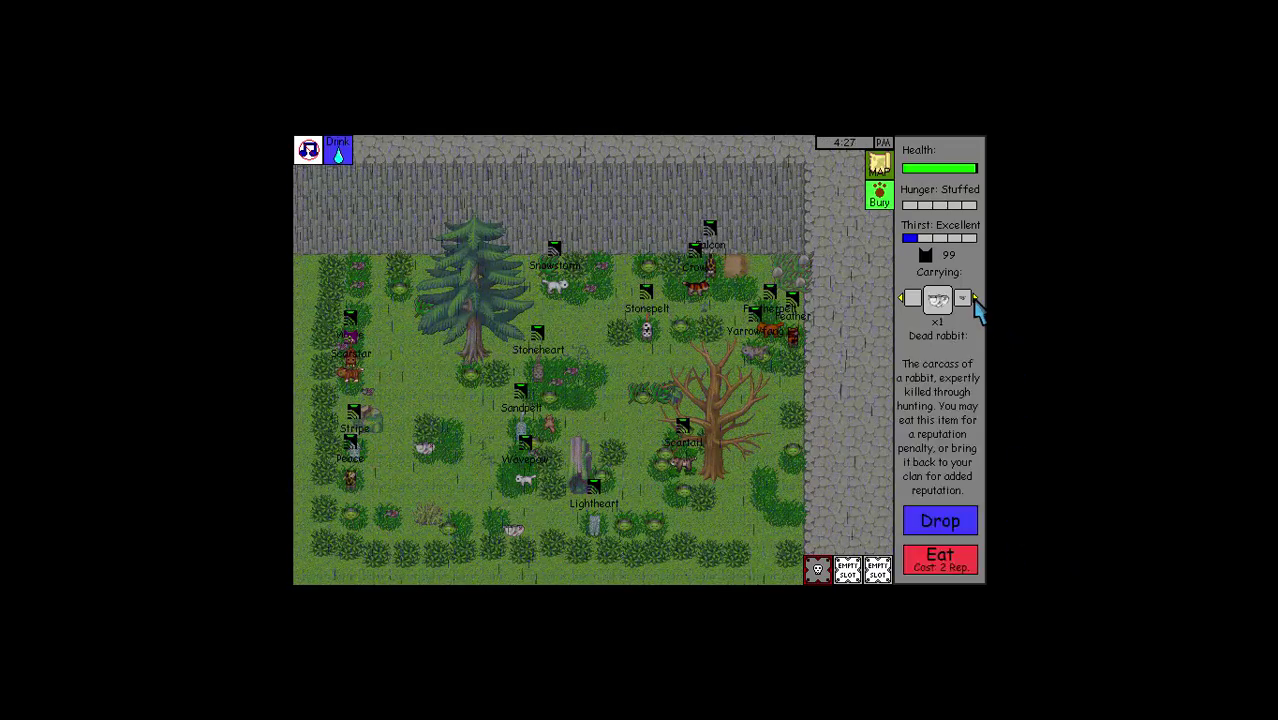
left_click(975, 298)
left_click(975, 298)
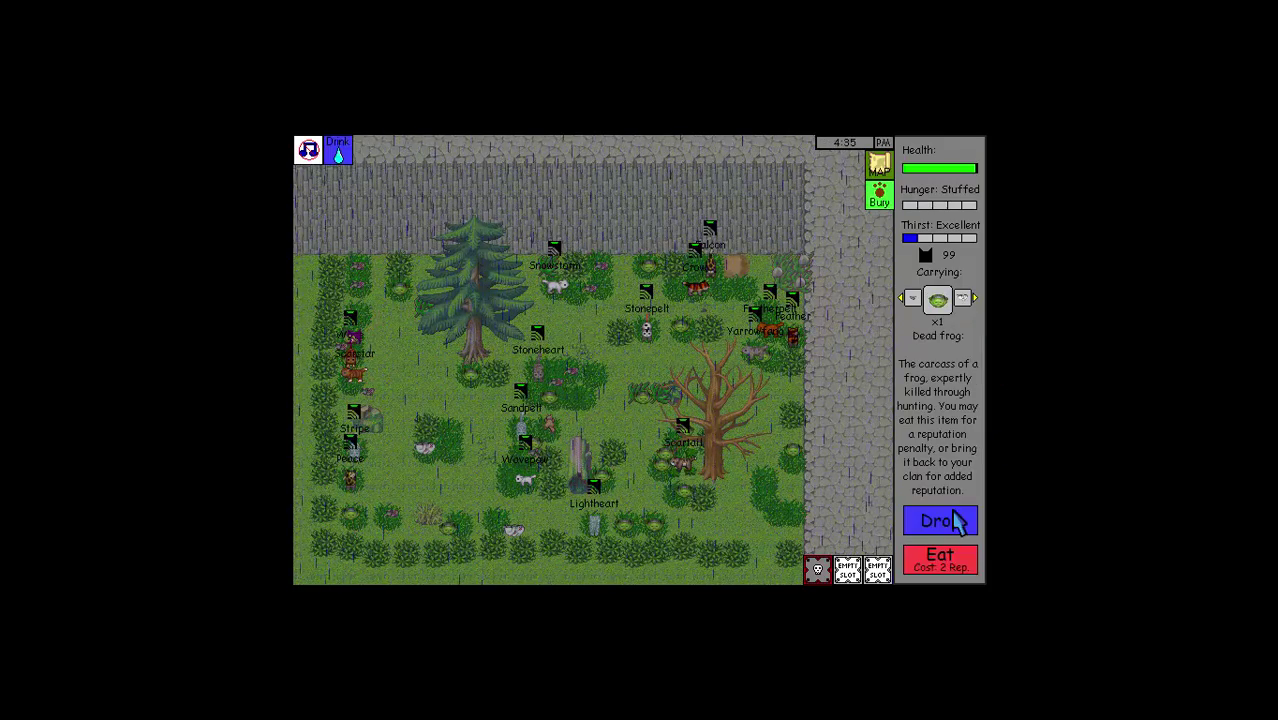
left_click(957, 568)
left_click(971, 293)
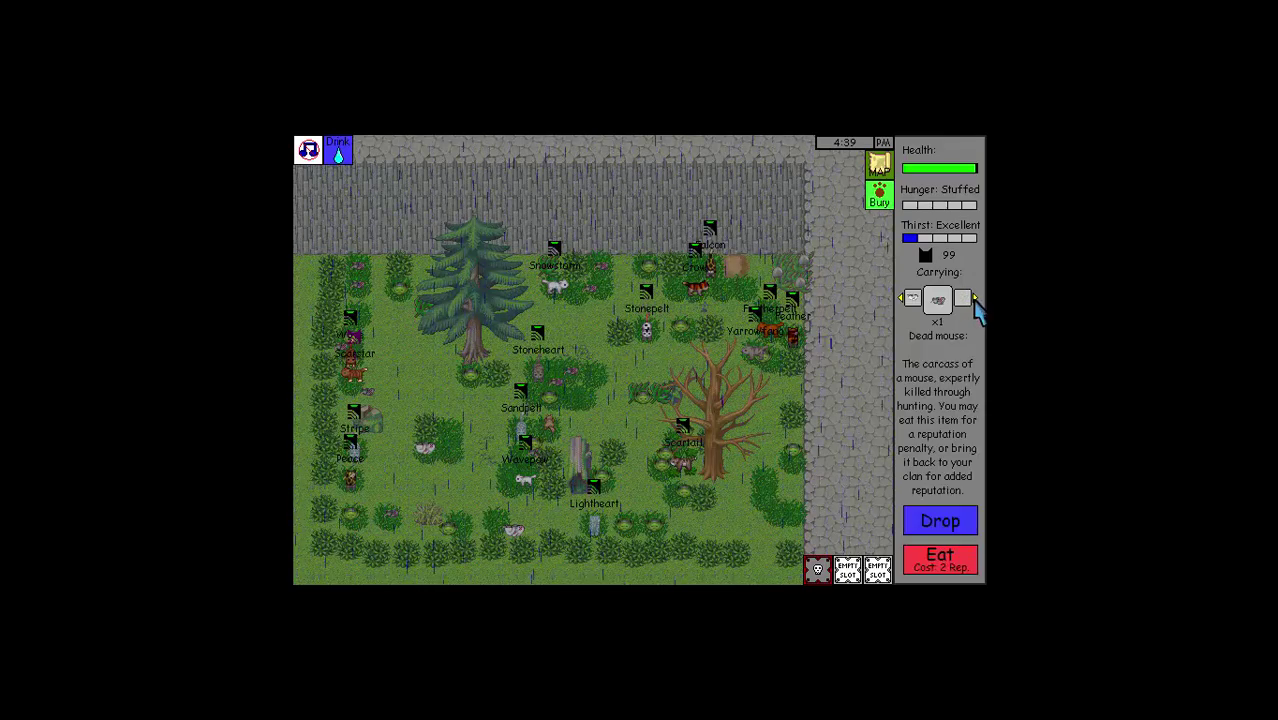
left_click(947, 552)
left_click(971, 293)
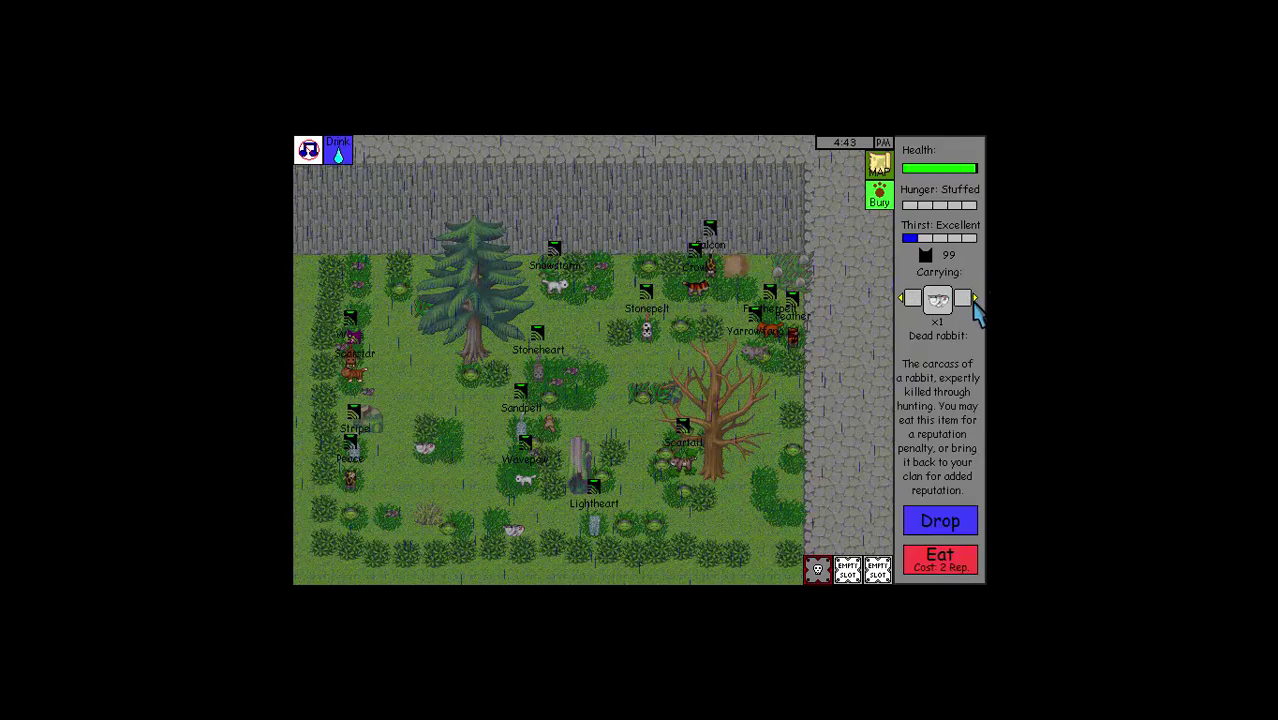
left_click(975, 560)
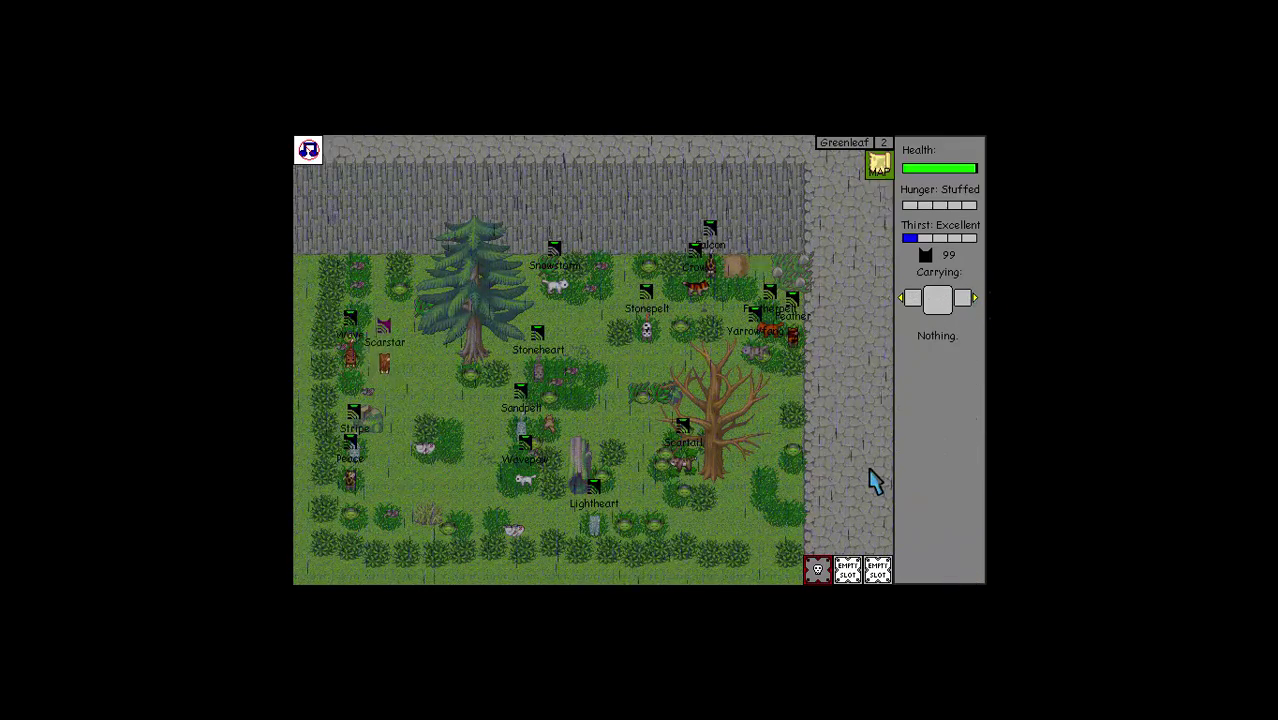
- Rename two den rogues Wavepaw and Stripetail
key("Return")
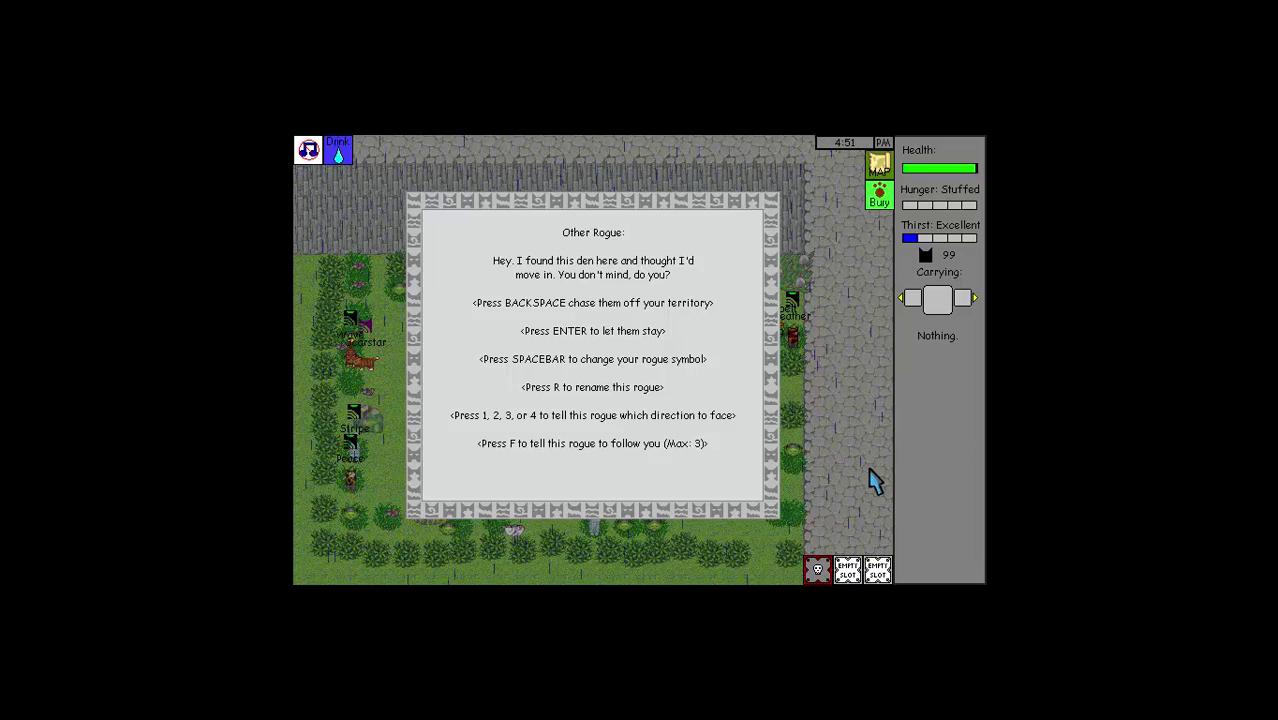
key("r")
type("Wavepelt")
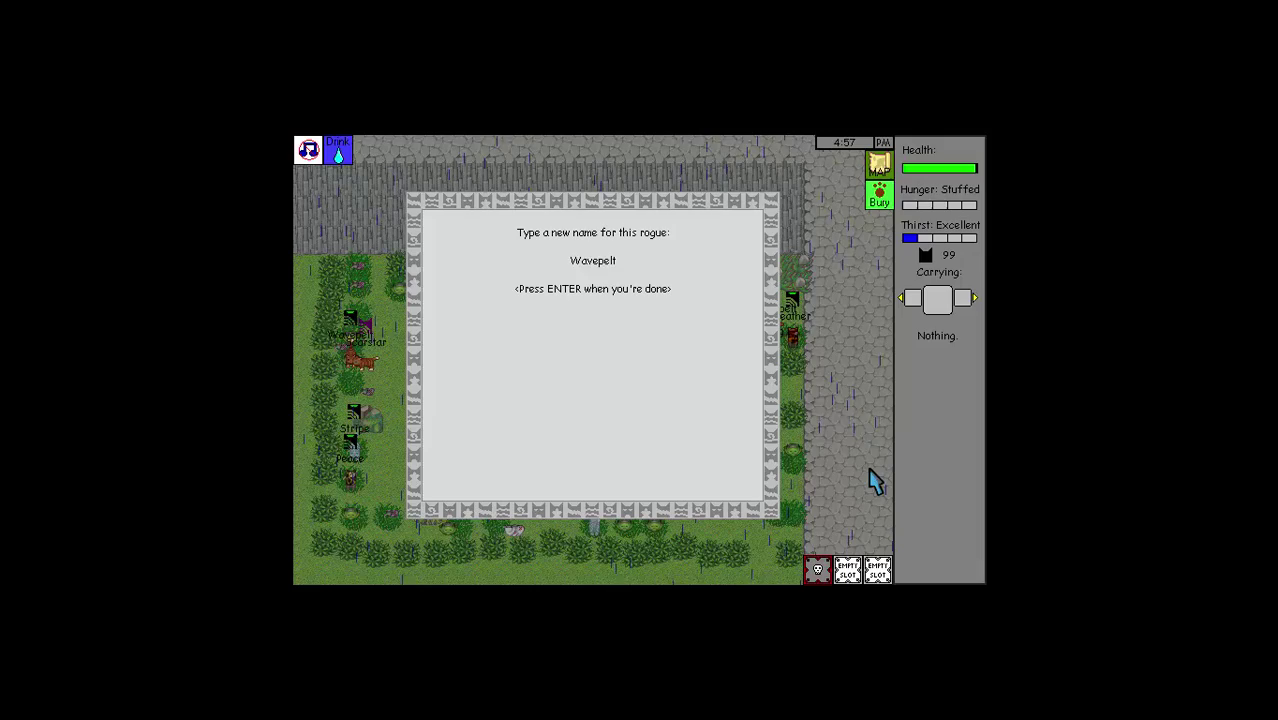
key("BackSpace")
key("BackSpace")
key("BackSpace")
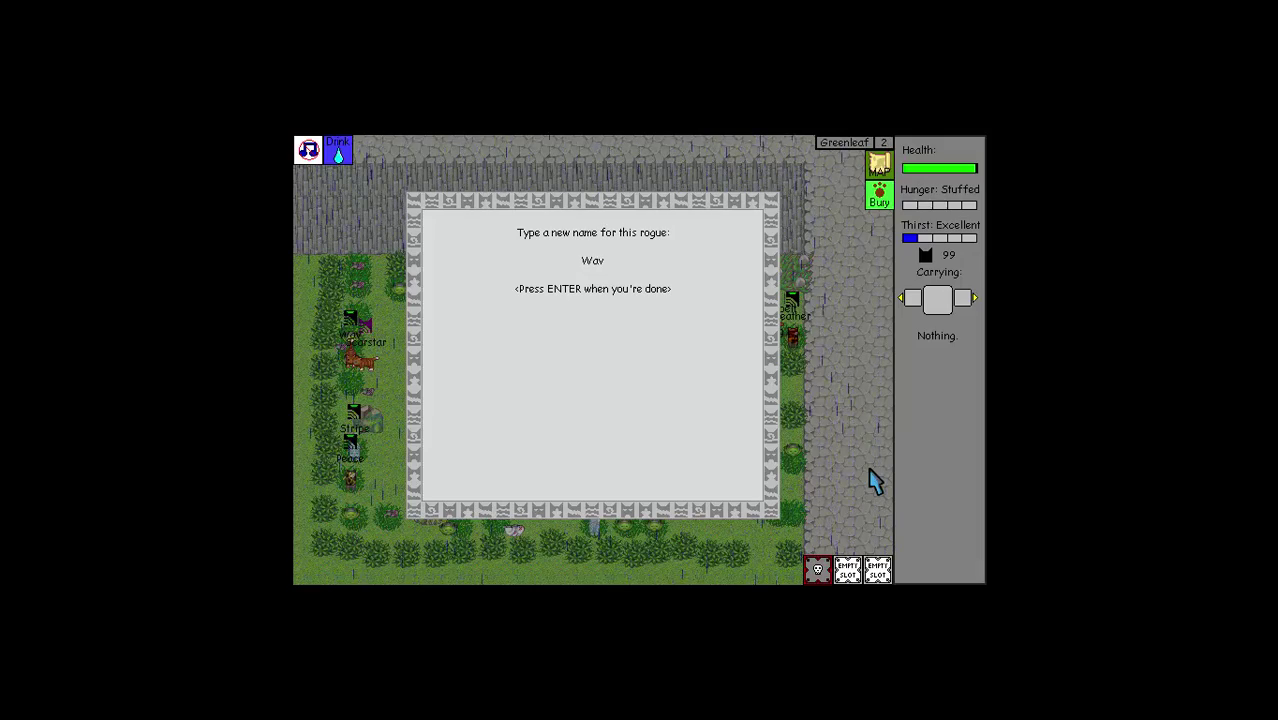
type("w")
key("Return")
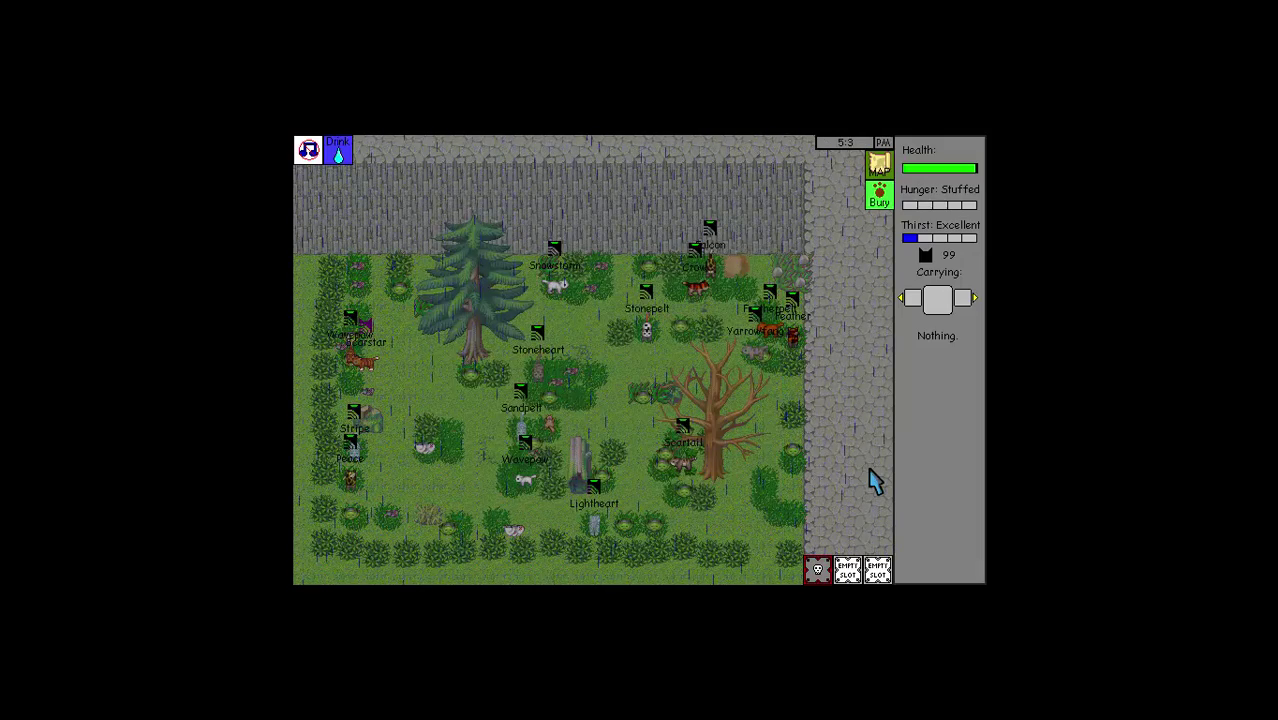
key("Up")
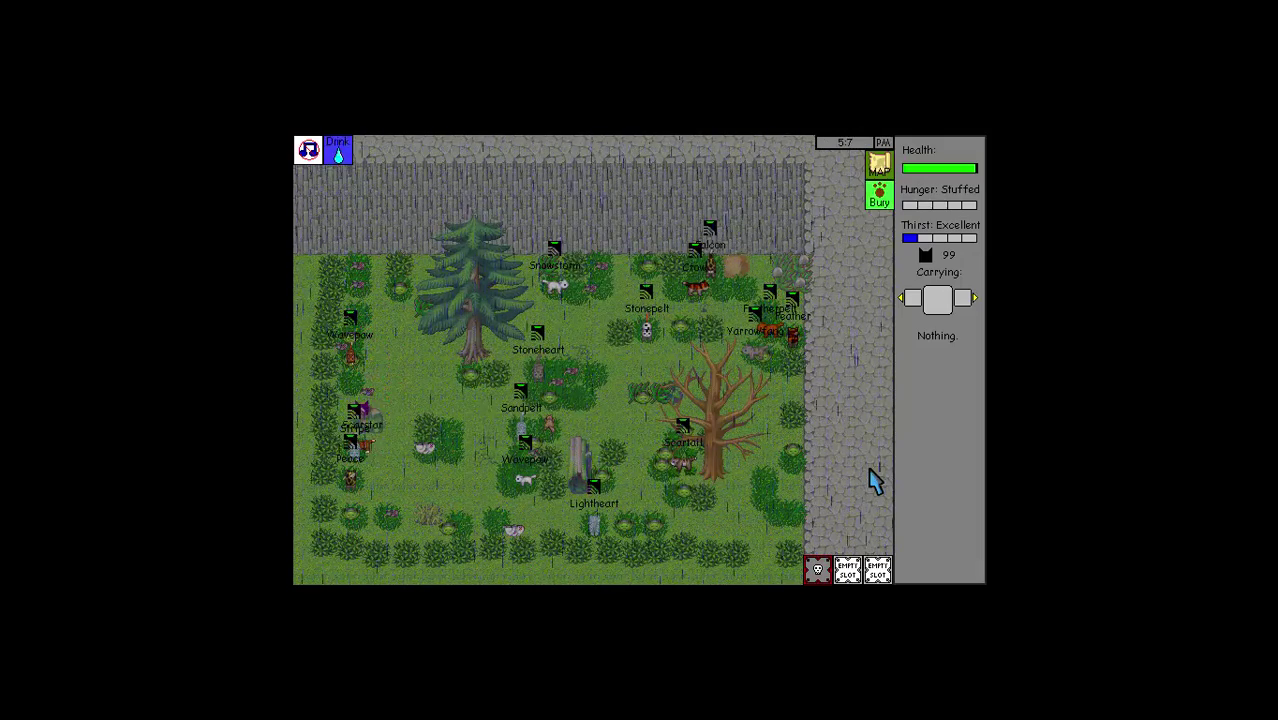
key("Return")
type("rS")
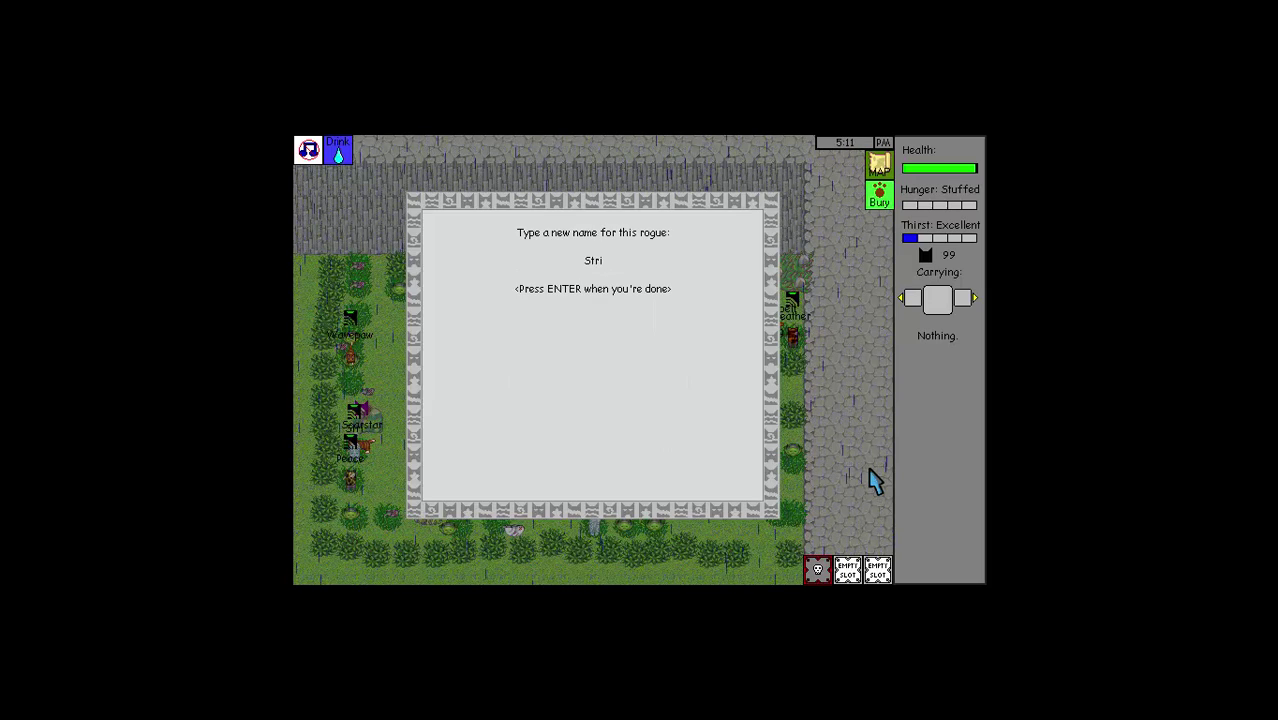
type("pe")
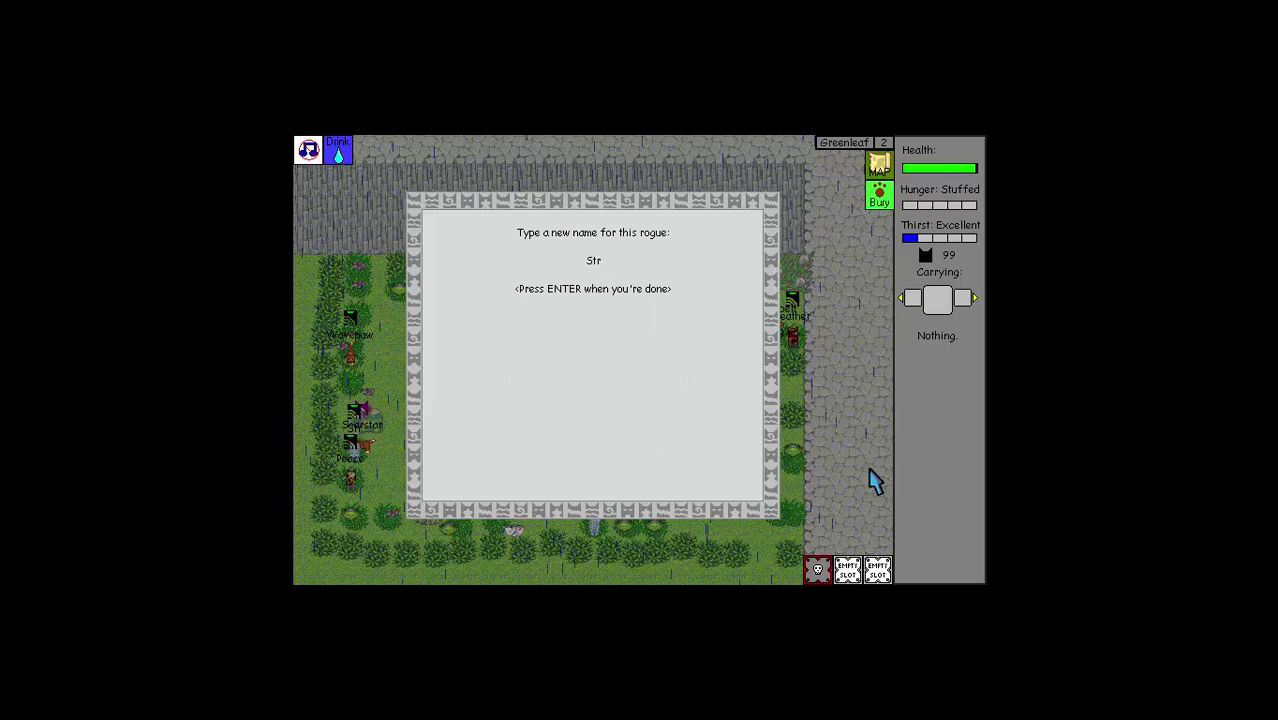
type("ipetail")
key("Return")
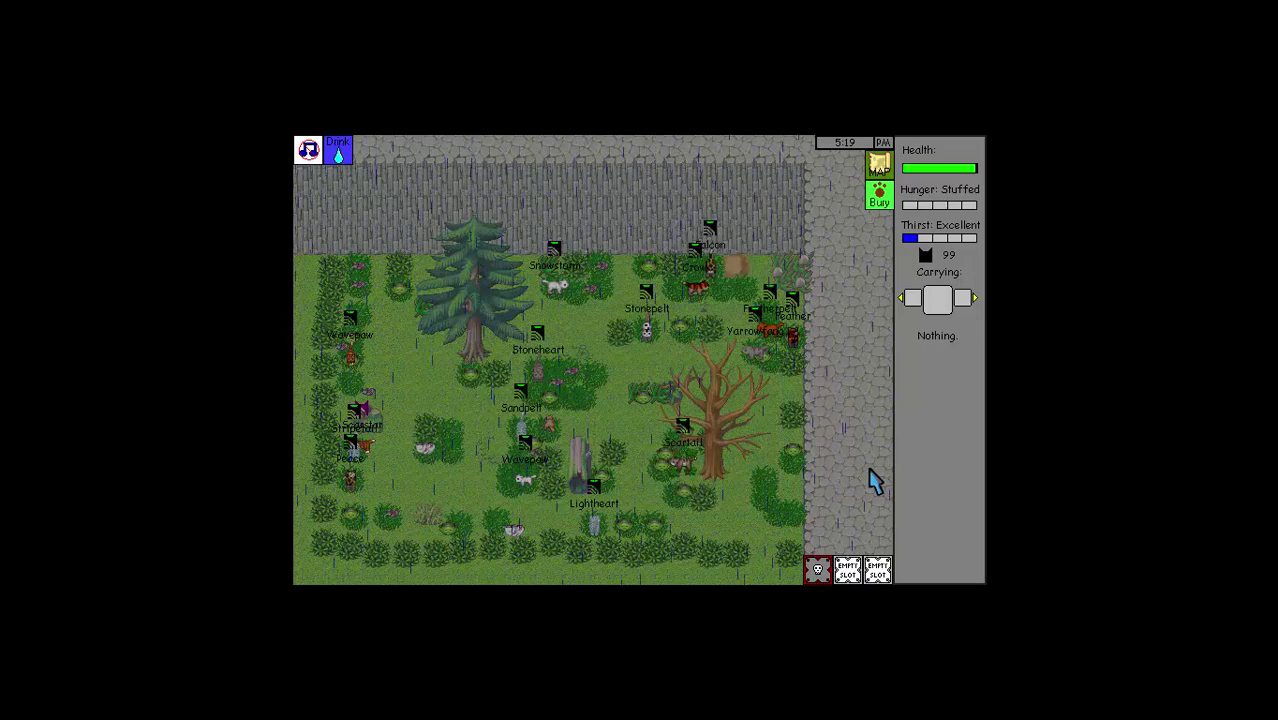
- Rename the next rogue Peacepelt, let another stay, and close the rogue messages
key("Up")
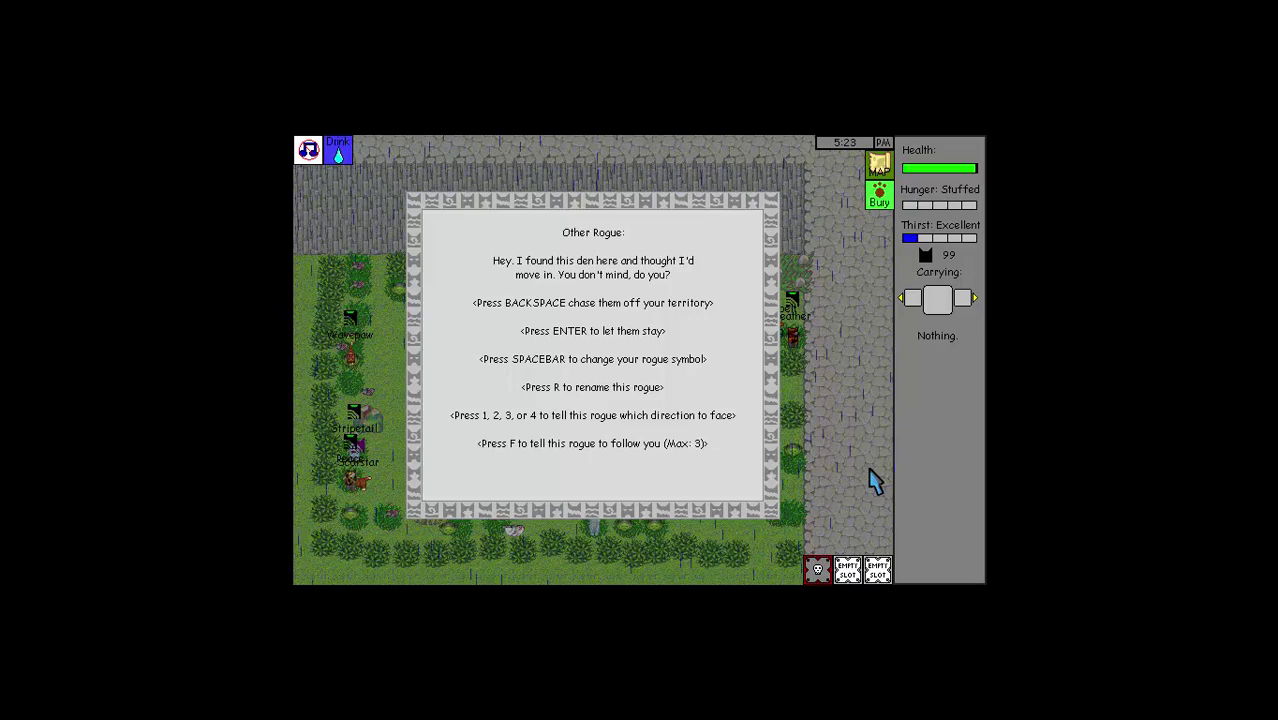
key("r")
type("Peacepelt")
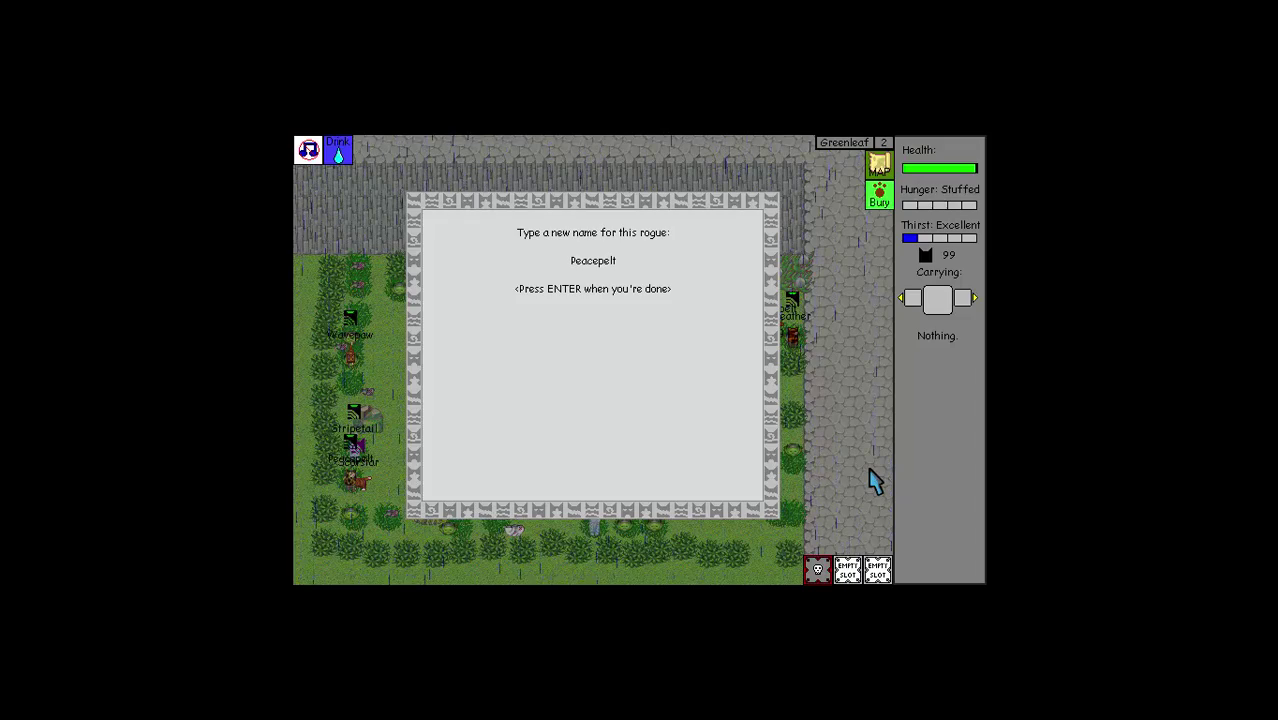
key("Return")
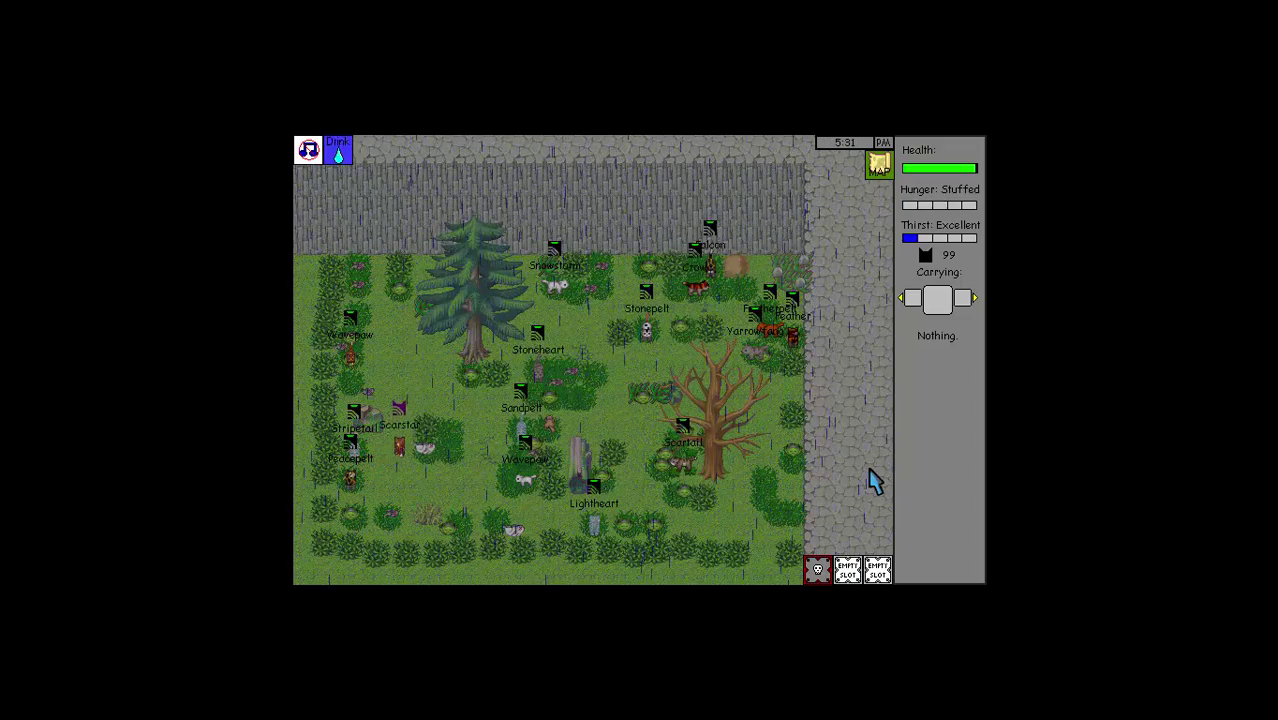
key("Return")
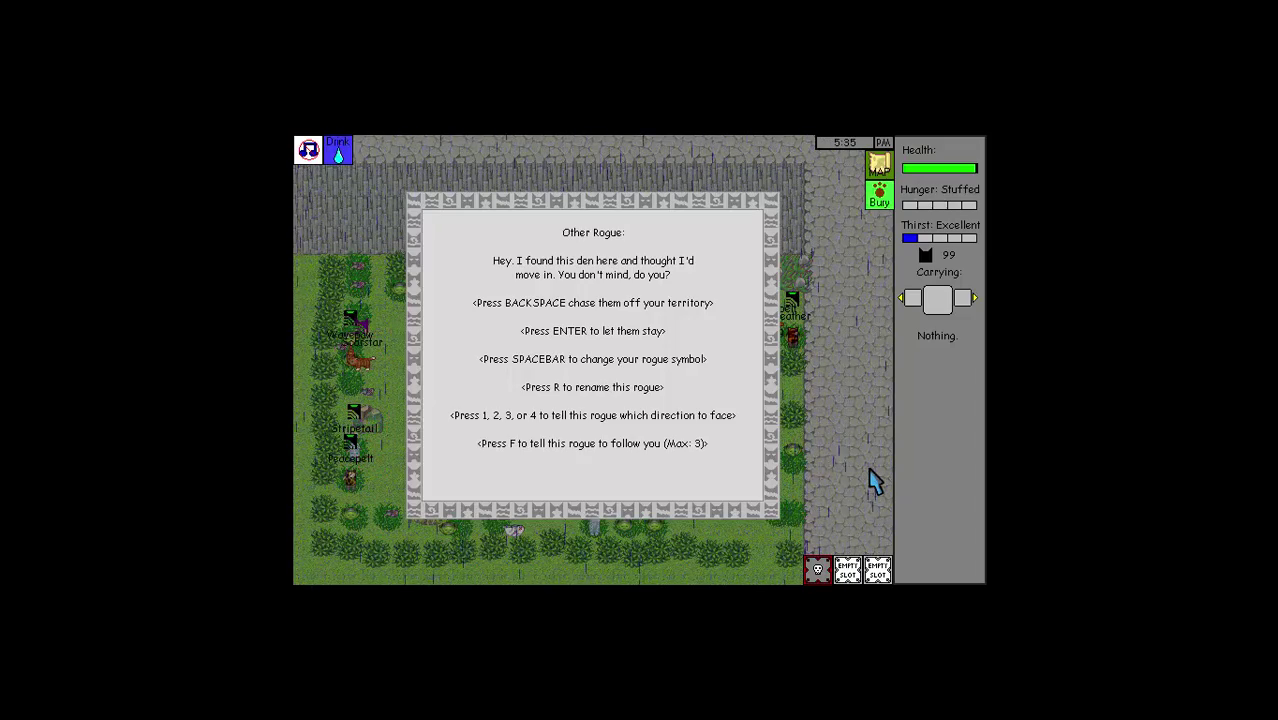
key("Return")
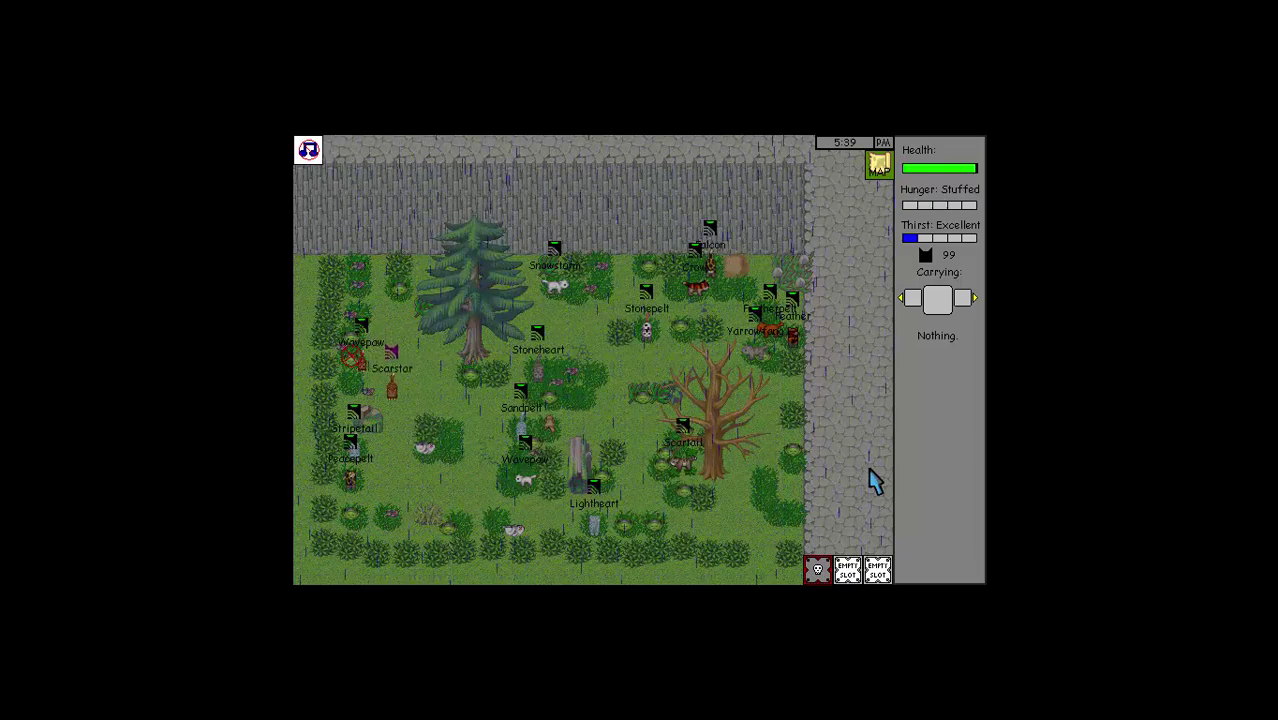
key("Return")
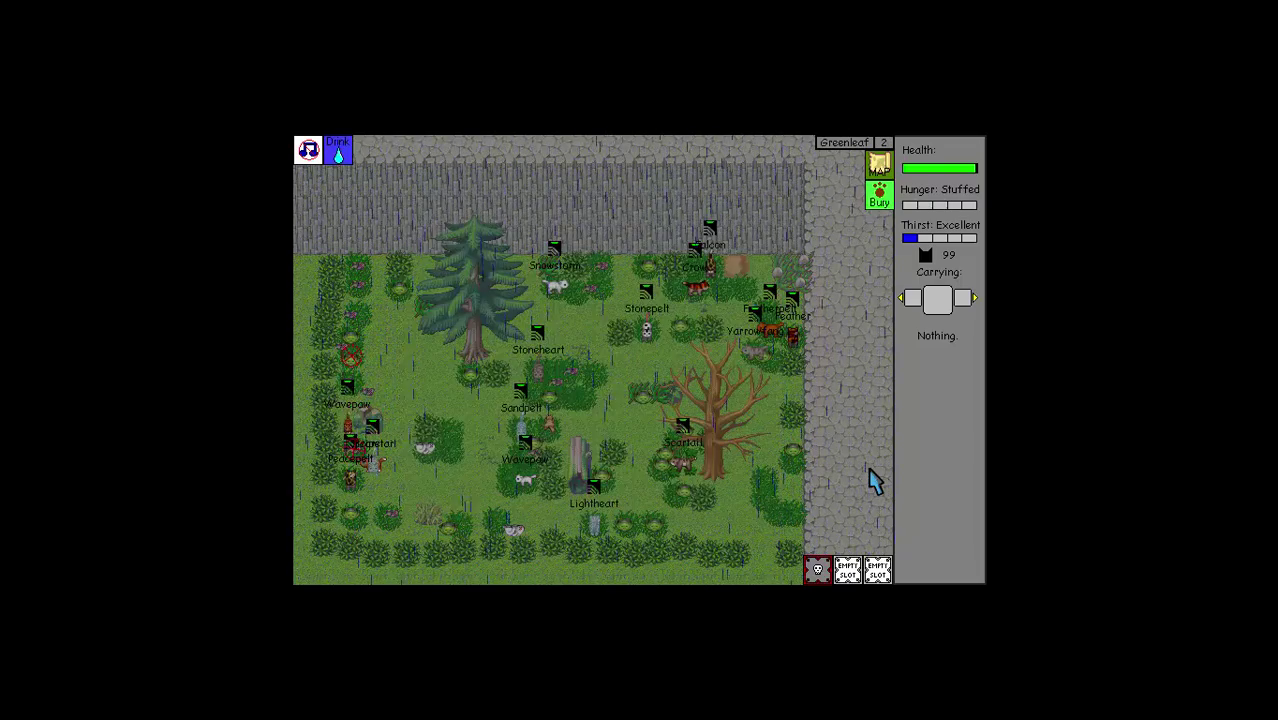
key("Return")
- Walk the patrol around the clearing, pick up the dead mouse, and discard it
key("Right")
key("Right")
key("Down")
key("Down")
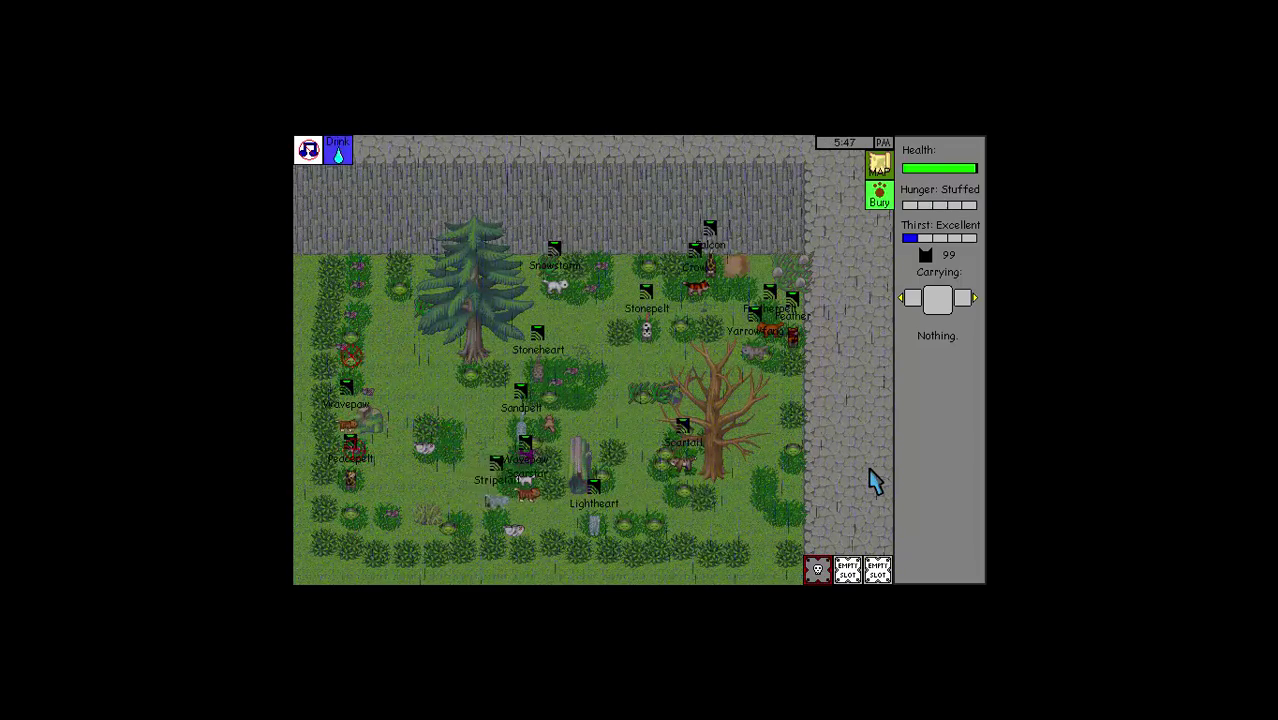
key("Left")
key("Left")
key("Up")
key("Left")
key("Up")
key("space")
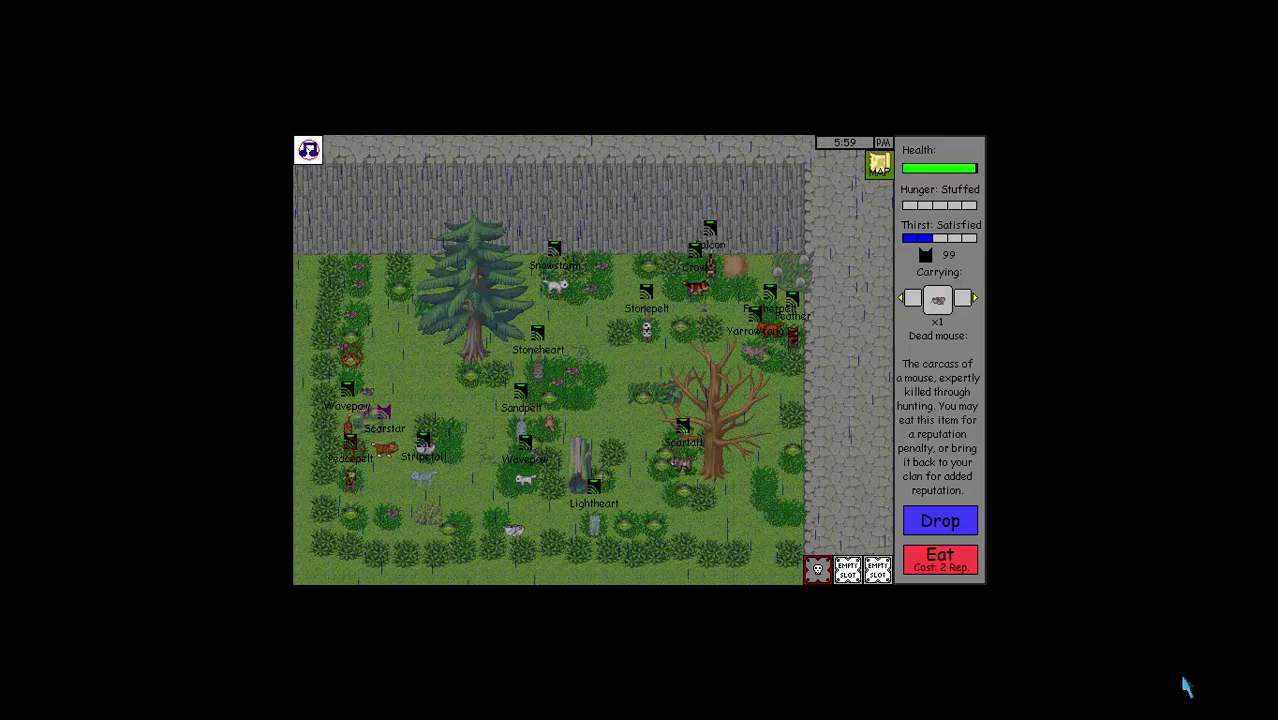
left_click(940, 560)
- Eat another piece of prey and the dead frog, then walk Scarstar to the bottom edge
key("Up")
key("Up")
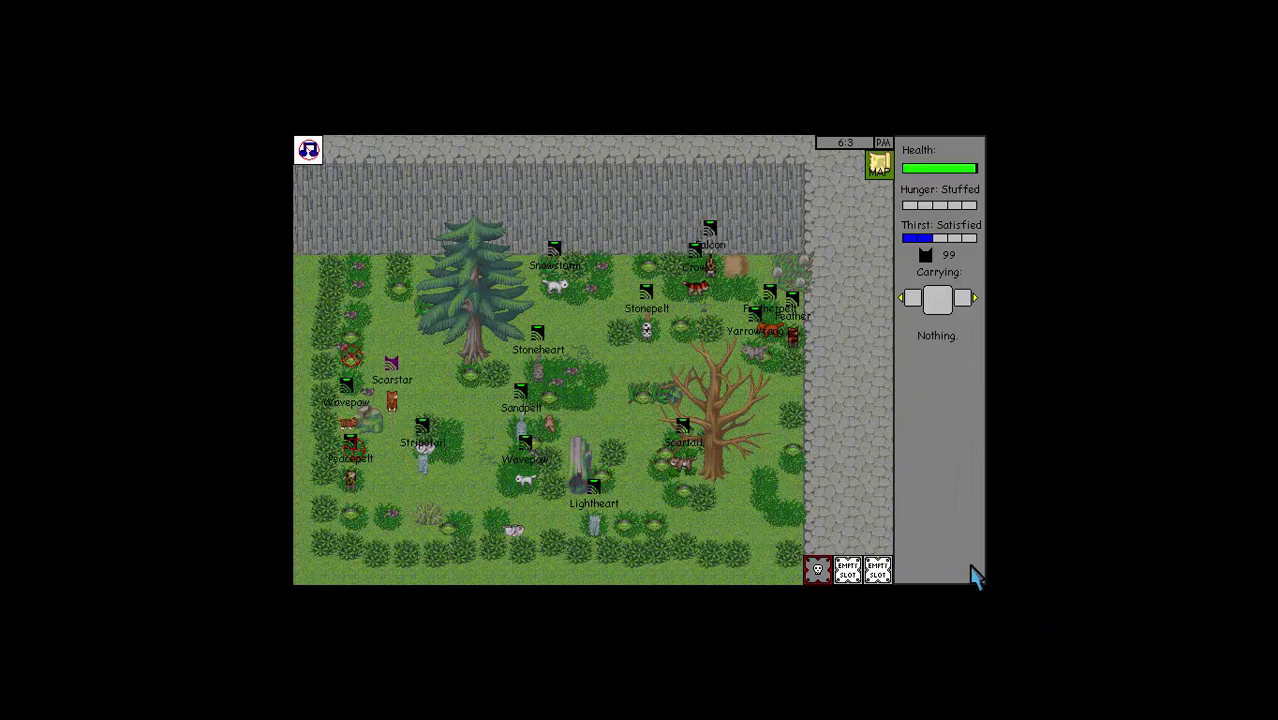
key("space")
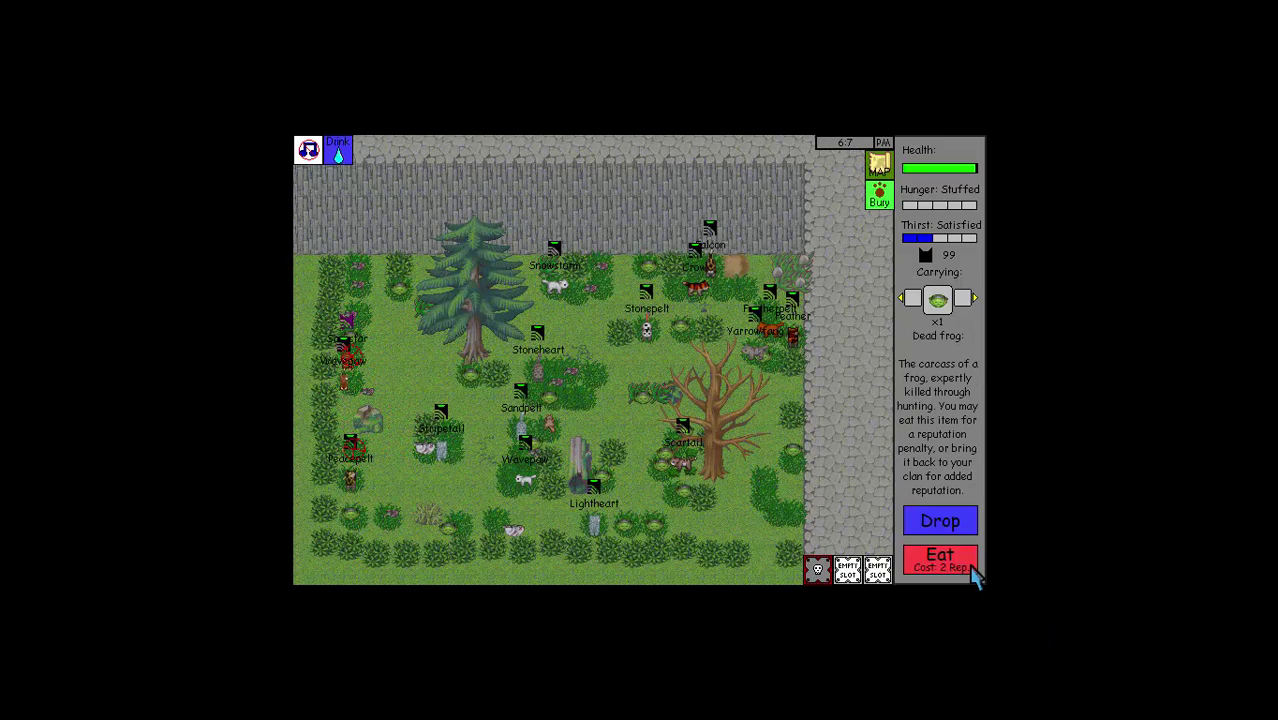
left_click(940, 560)
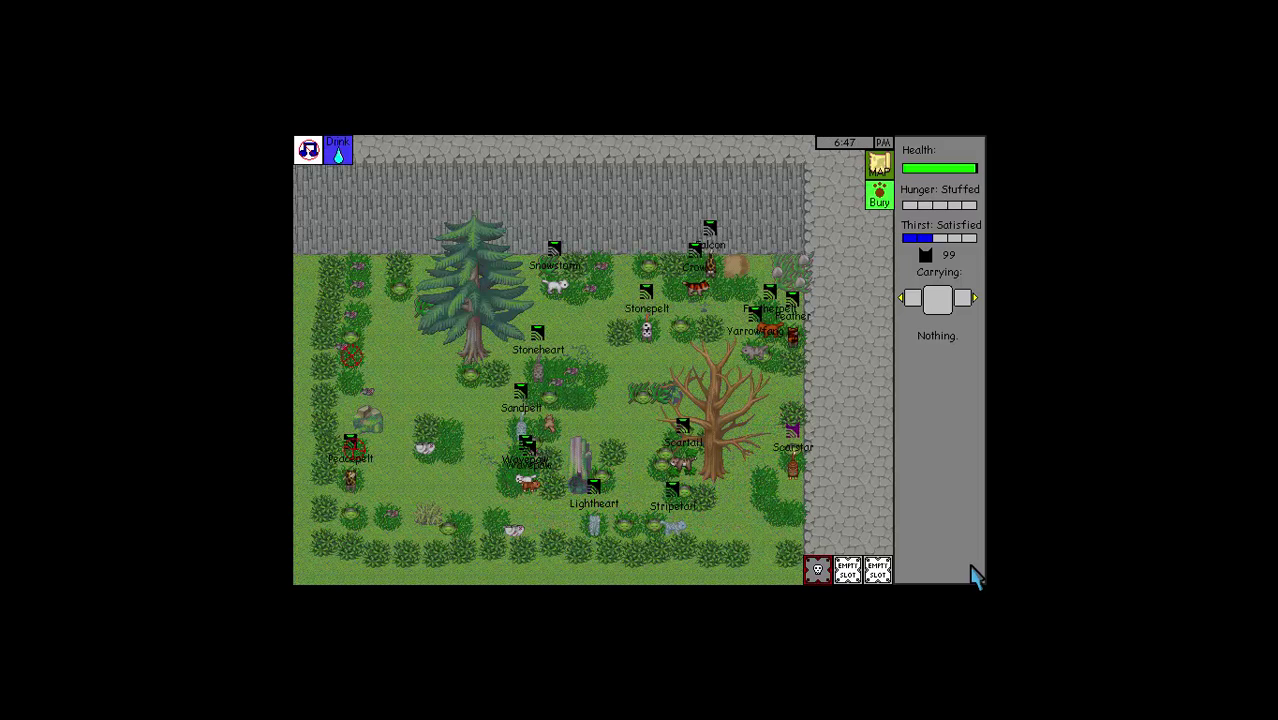
key("Up")
key("Up")
key("Up")
key("Up")
key("Up")
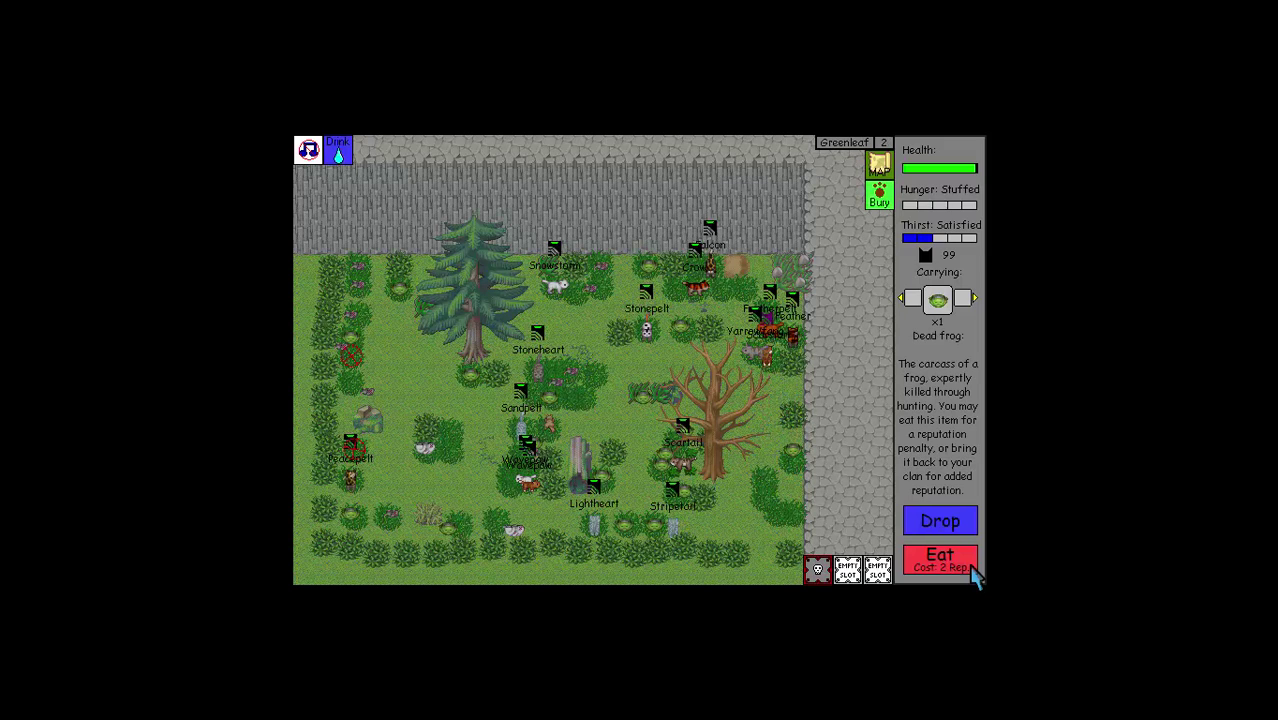
left_click(960, 568)
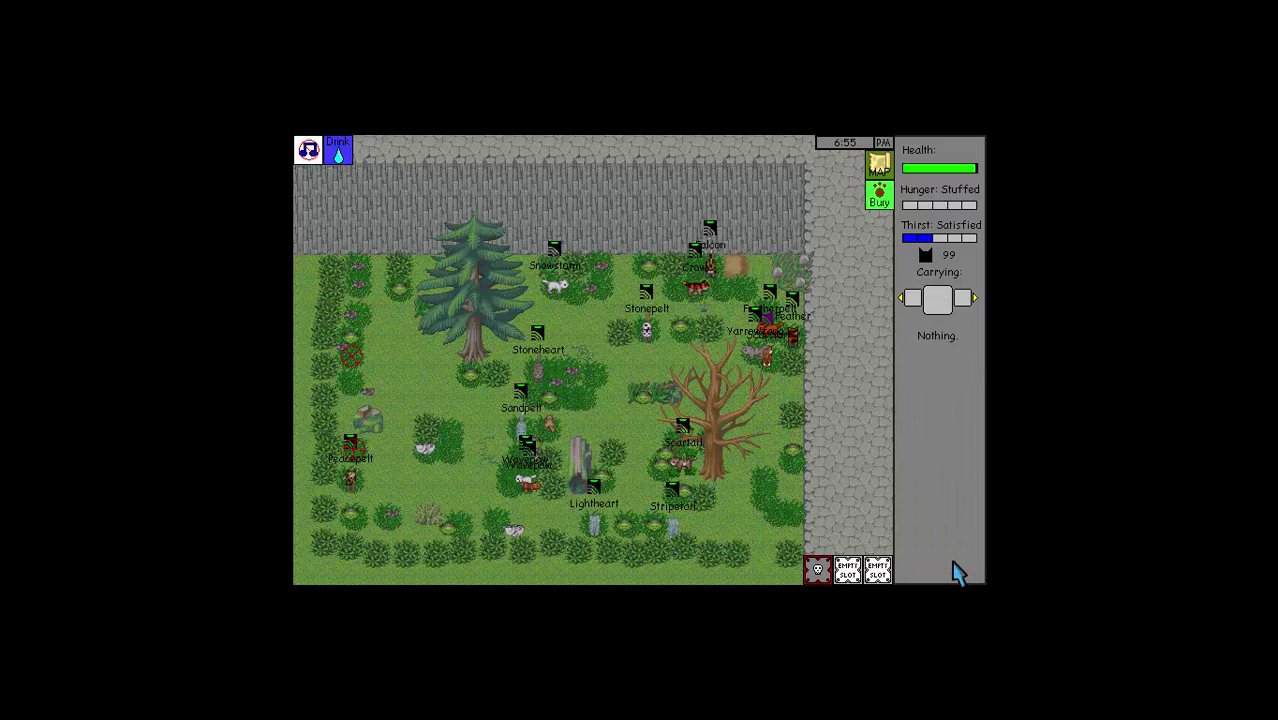
key("Down")
key("Down")
key("Down")
key("Down")
key("Down")
key("Down")
key("Down")
key("Down")
- Leave the clearing by its bottom edge, cross the den camp, and exit top-left
key("Down")
key("Down")
key("Down")
key("Down")
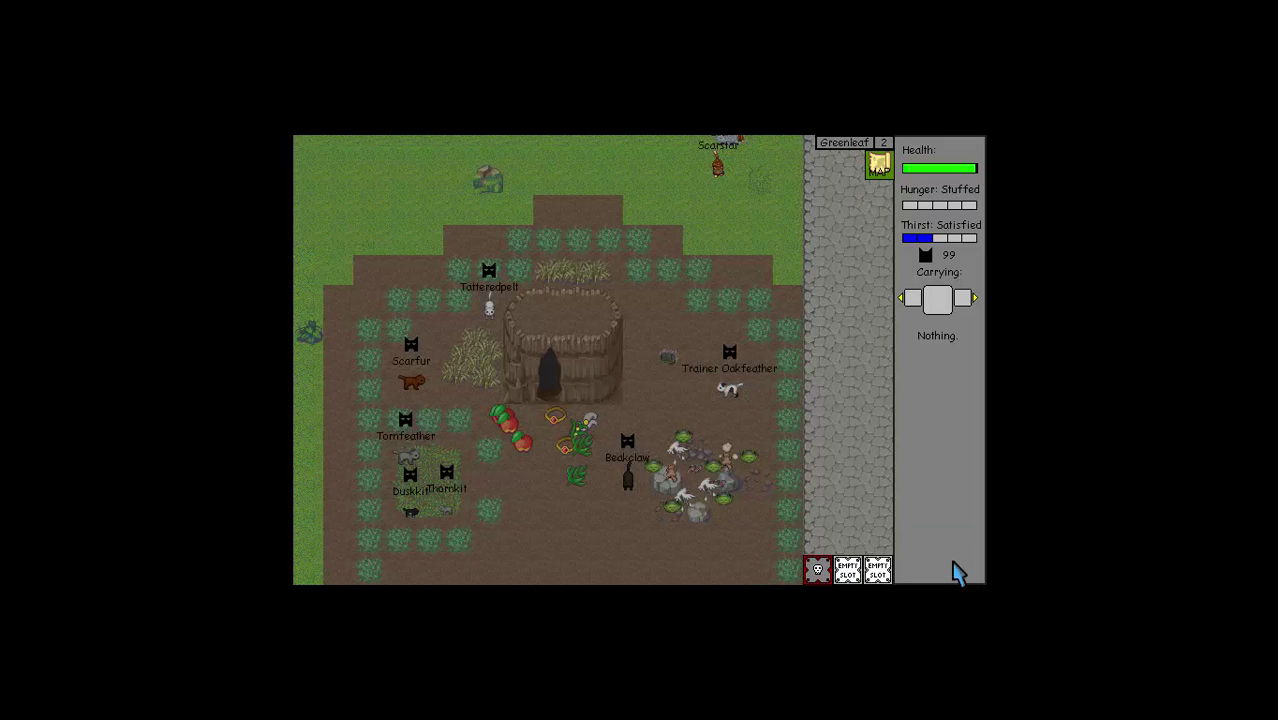
key("Left")
key("Left")
key("Left")
key("Down")
key("Left")
key("Left")
key("Left")
key("Down")
key("Left")
key("Left")
key("Left")
key("Left")
key("Left")
key("Up")
key("Up")
key("Up")
key("Up")
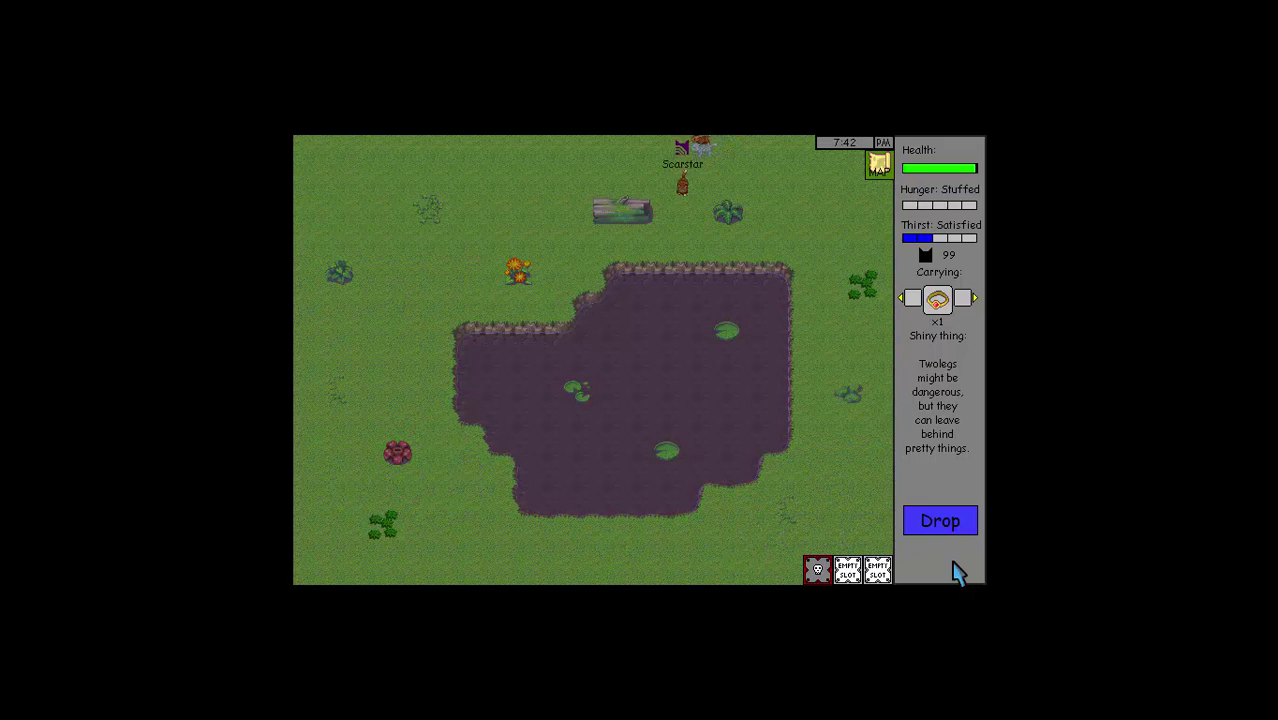
key("Down")
key("Down")
key("Down")
key("Down")
- Head south into the pond area and continue along the pond's left side
key("Left")
key("Left")
key("Down")
key("Left")
key("Left")
key("Left")
key("Left")
key("Down")
key("Down")
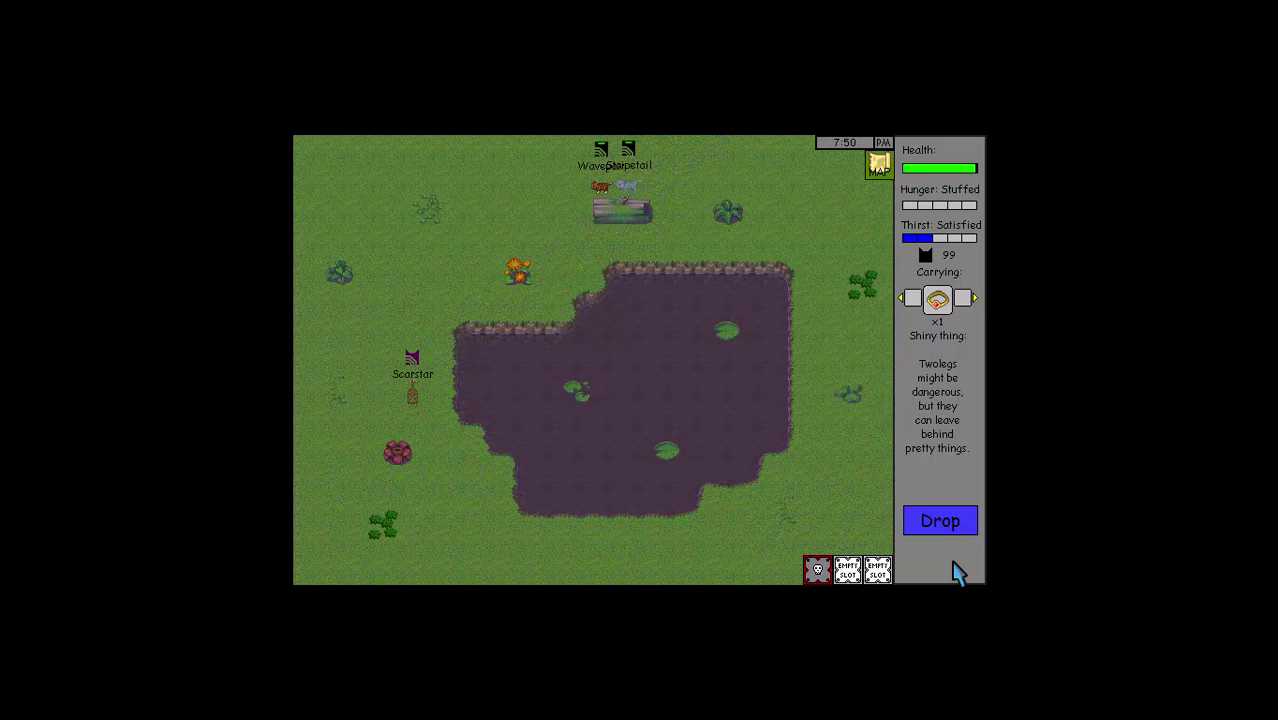
key("Down")
key("Down")
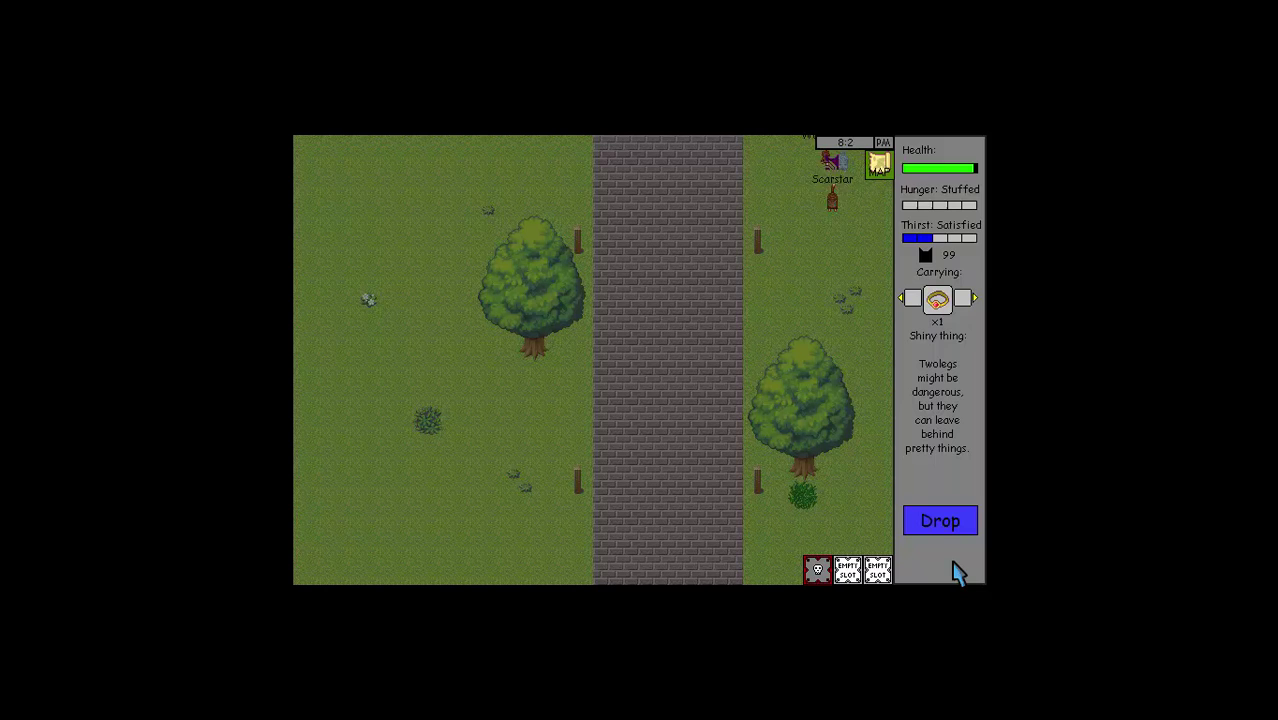
- Walk the patrol down alongside the road and east into the next area
key("Down")
key("Down")
key("Down")
key("Down")
key("Down")
key("Down")
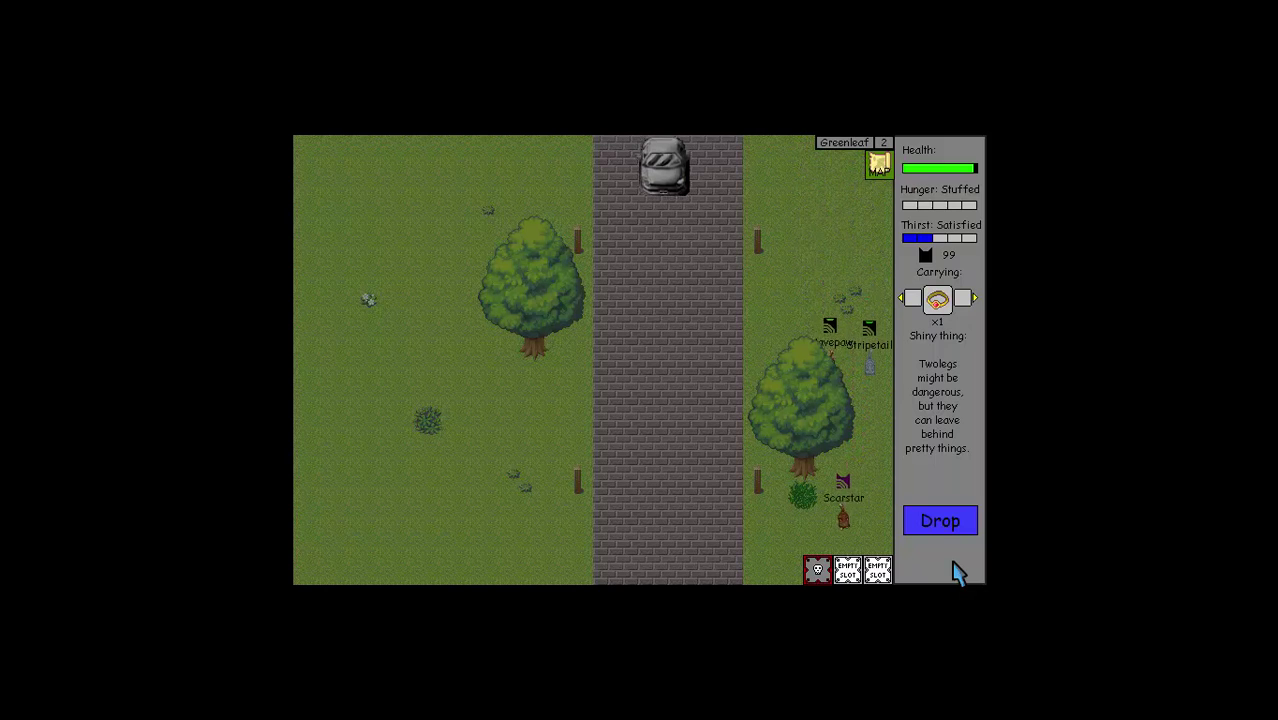
key("Down")
key("Down")
key("Down")
key("Down")
key("Down")
key("Down")
key("Down")
key("Down")
key("Down")
key("Down")
key("Right")
key("Right")
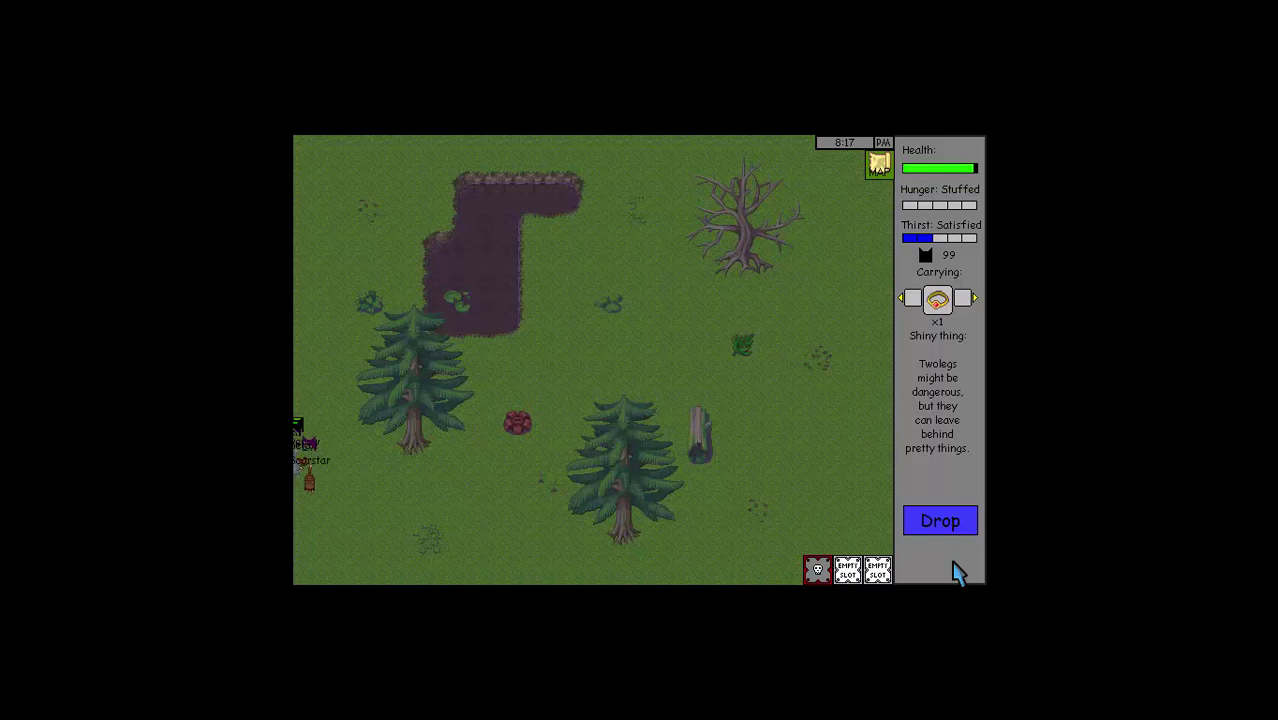
key("Right")
key("Right")
key("Right")
key("Right")
key("Right")
key("Right")
- Lead the patrol up and to the right across the new area
key("Right")
key("Right")
key("Up")
key("Right")
key("Right")
key("Up")
key("Right")
key("Up")
key("Right")
key("Right")
key("Right")
key("Right")
key("Right")
key("Right")
key("Right")
key("Up")
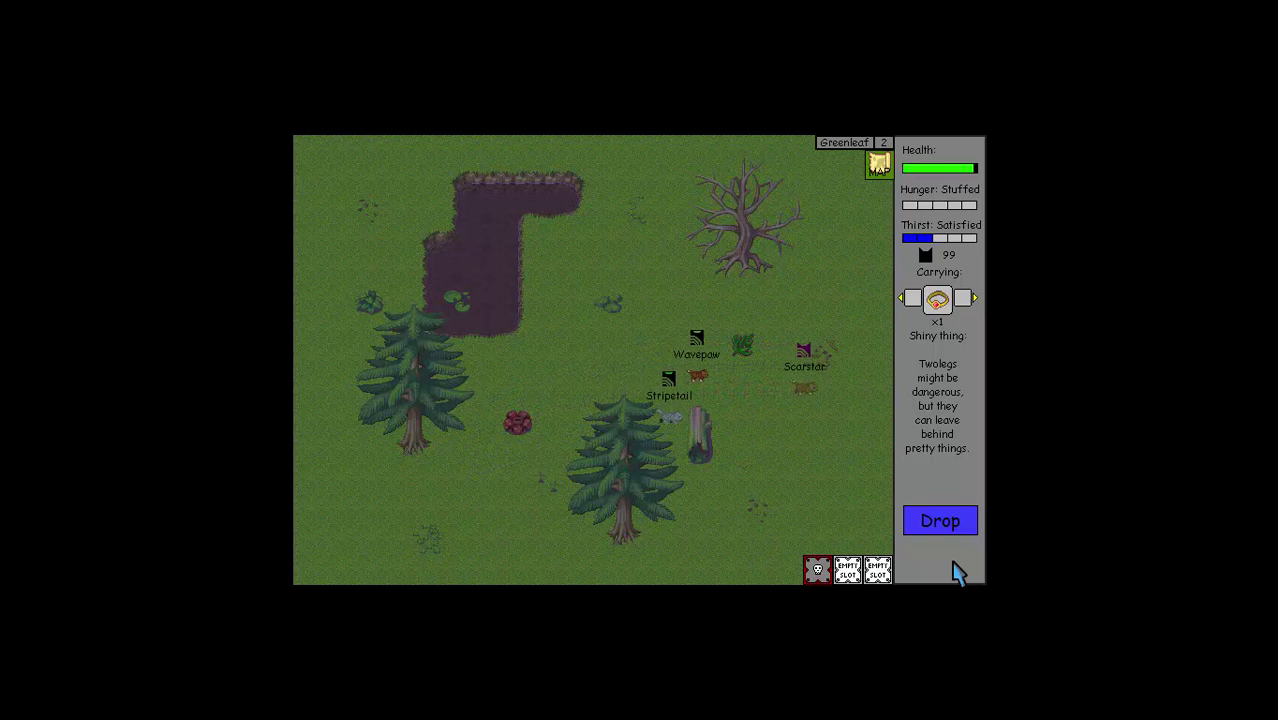
key("Right")
- Bring the patrol back down and to the left
key("Down")
key("Down")
key("Down")
key("Down")
key("Down")
key("Down")
key("Left")
key("Down")
key("Left")
key("Down")
key("Left")
key("Down")
key("Down")
key("Down")
key("Down")
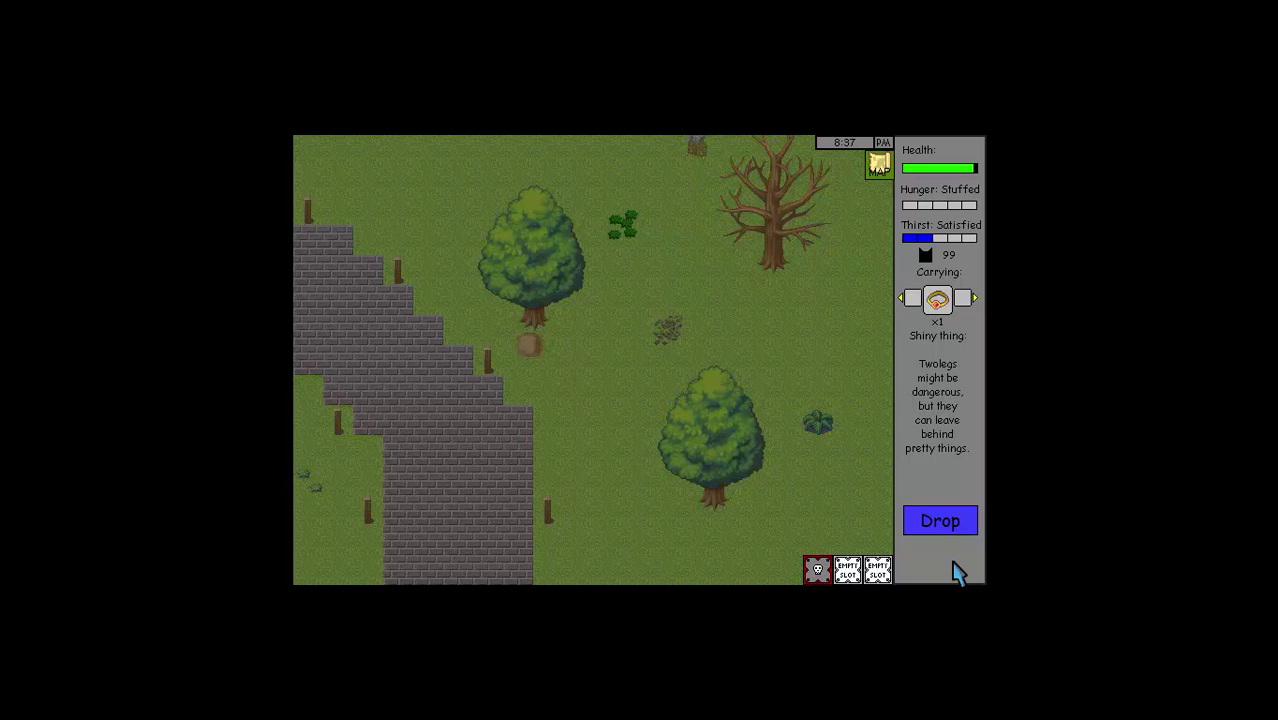
key("Down")
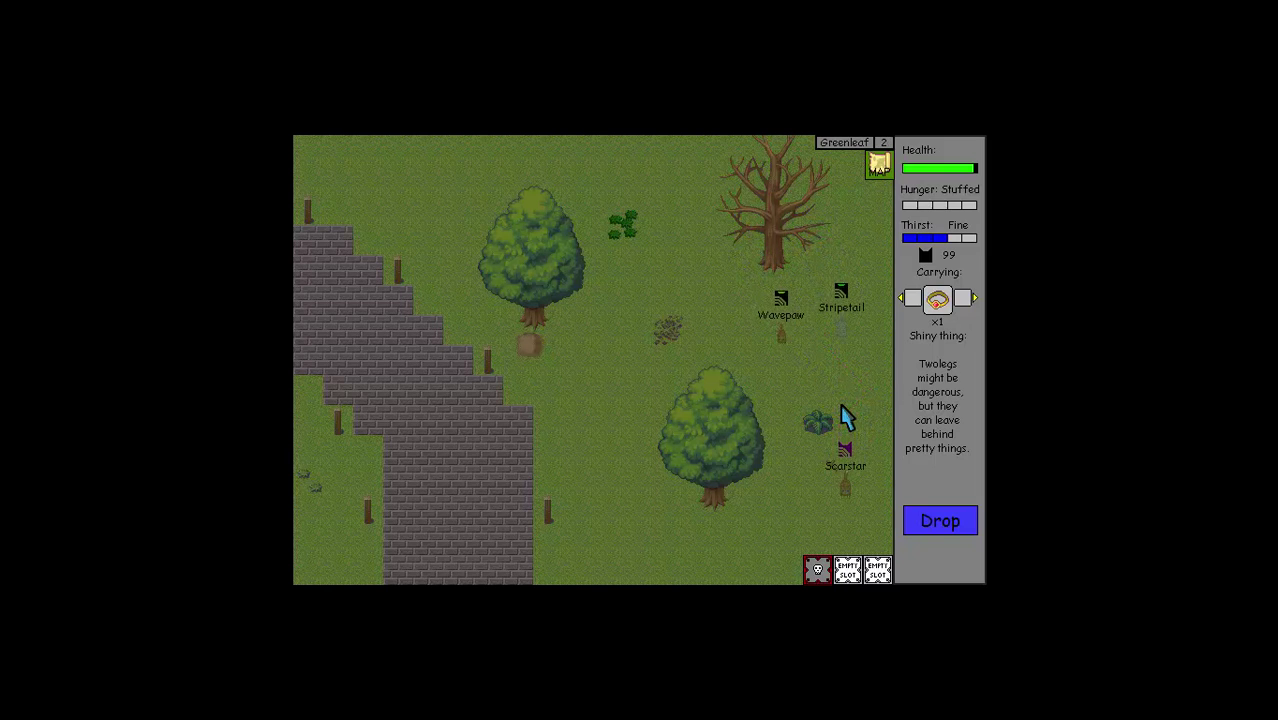
- Continue into the road area, cycle the carried item, and walk to a forest hunting spot
key("Right")
key("Down")
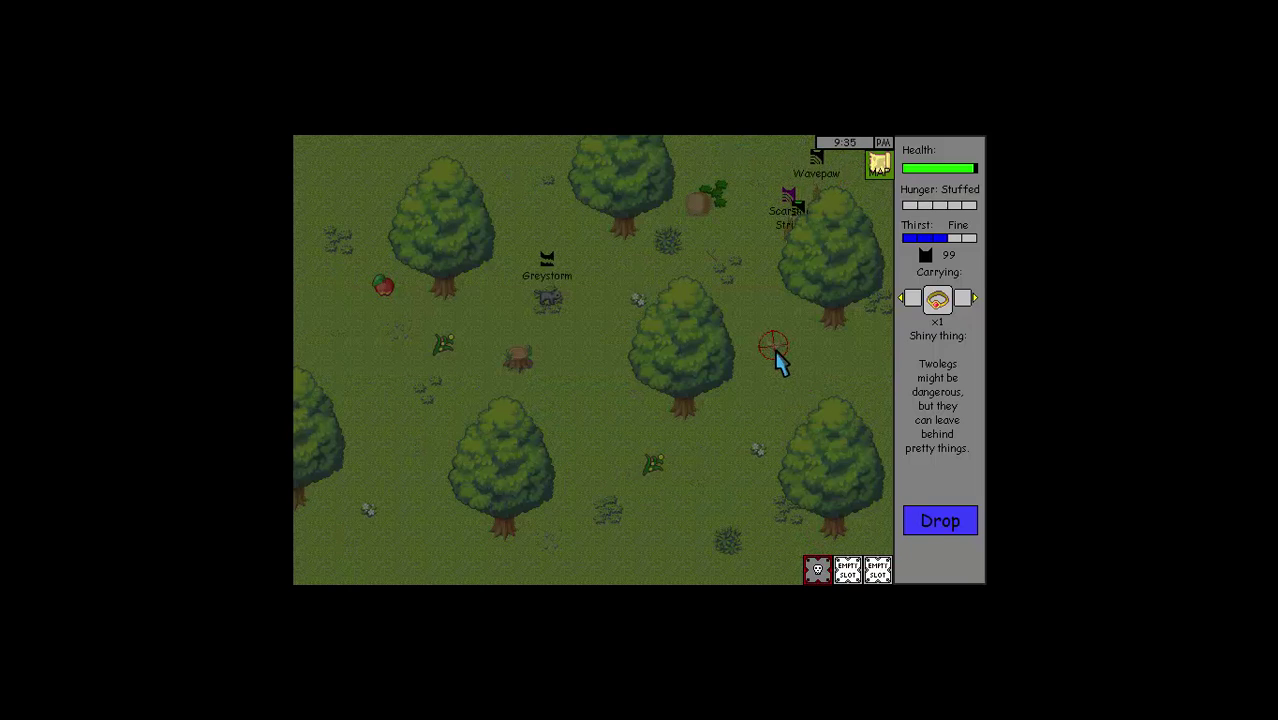
left_click(978, 299)
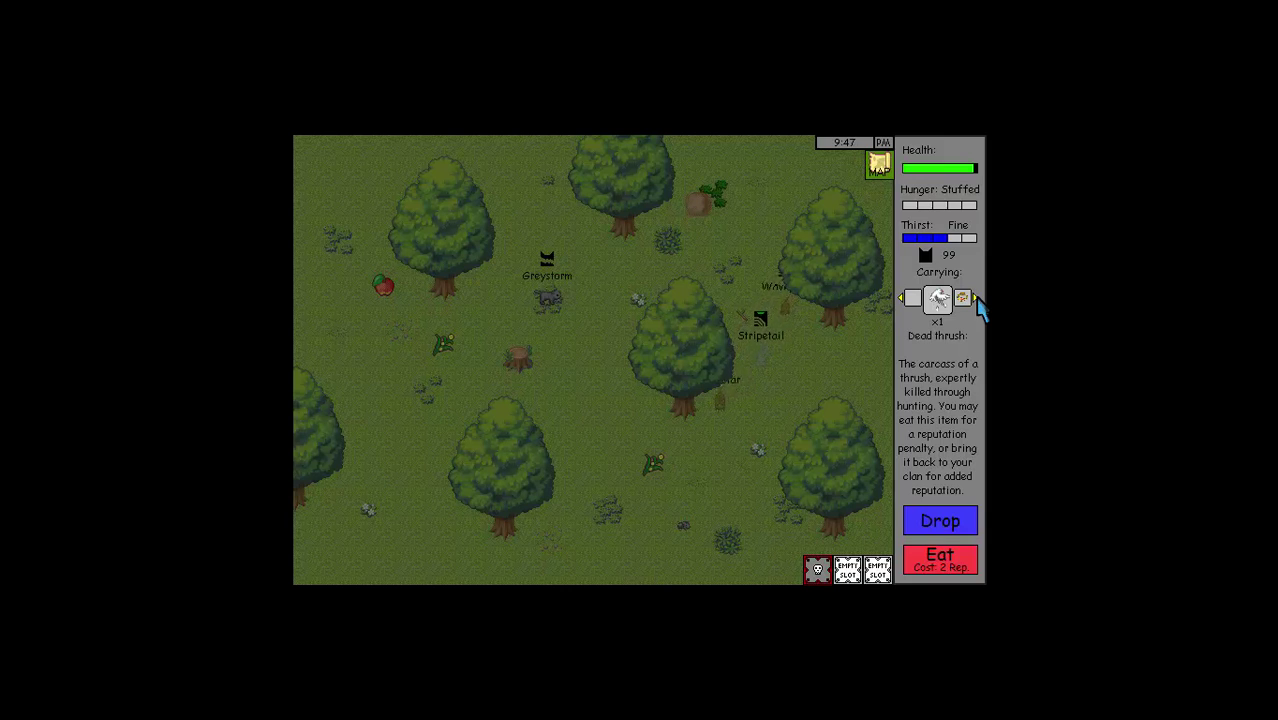
left_click(683, 525)
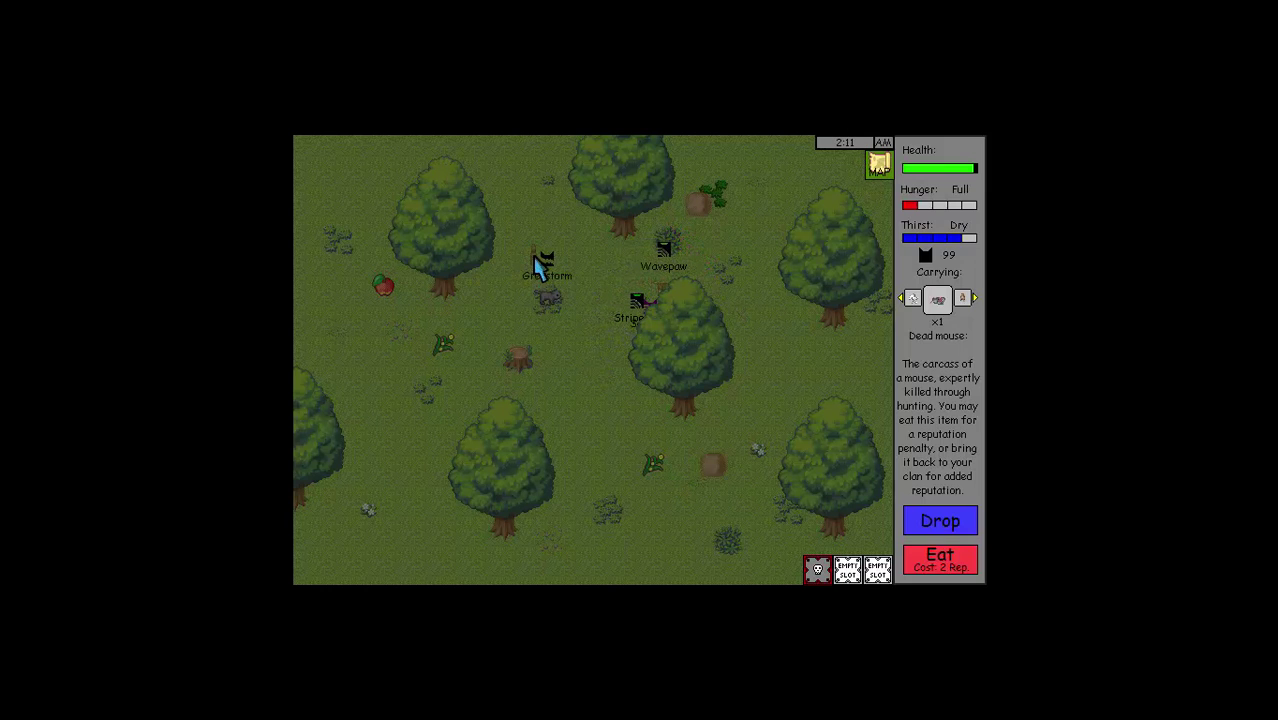
- Switch Scarstar's carried item to the dead squirrel
left_click(973, 298)
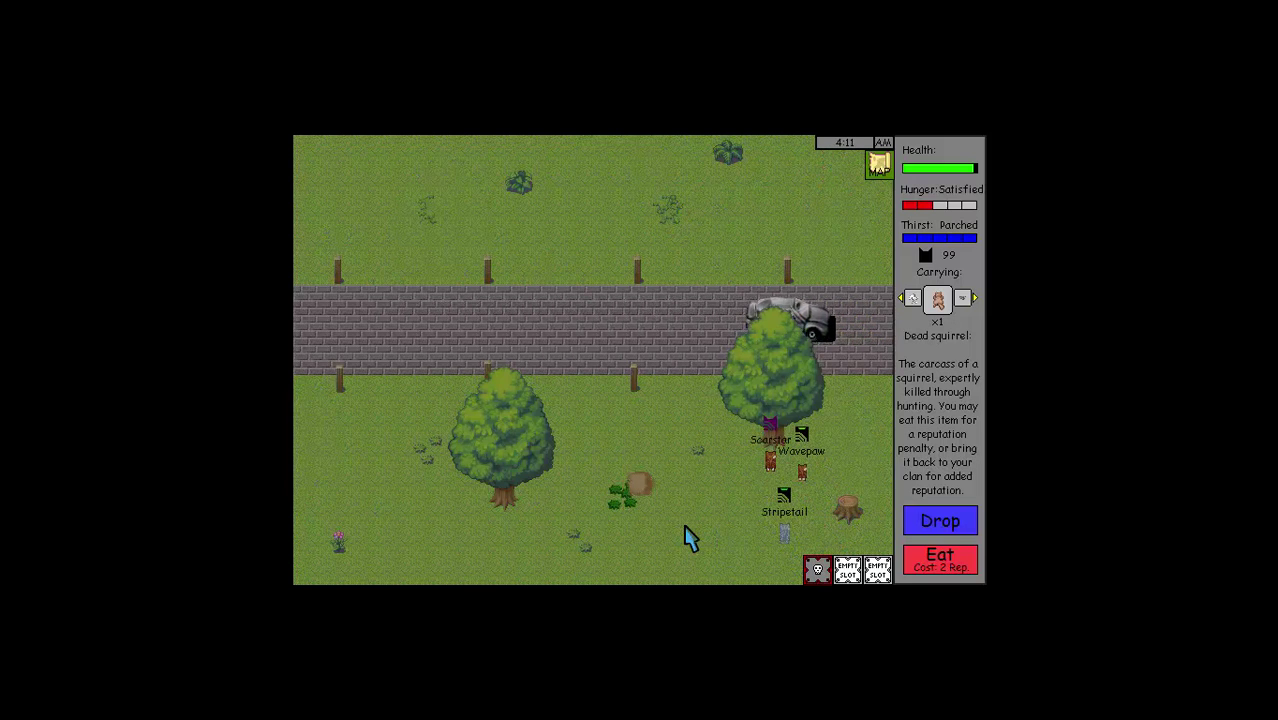
- Eat the dead mouse and the dead squirrel, then drop the dead thrush
left_click(968, 299)
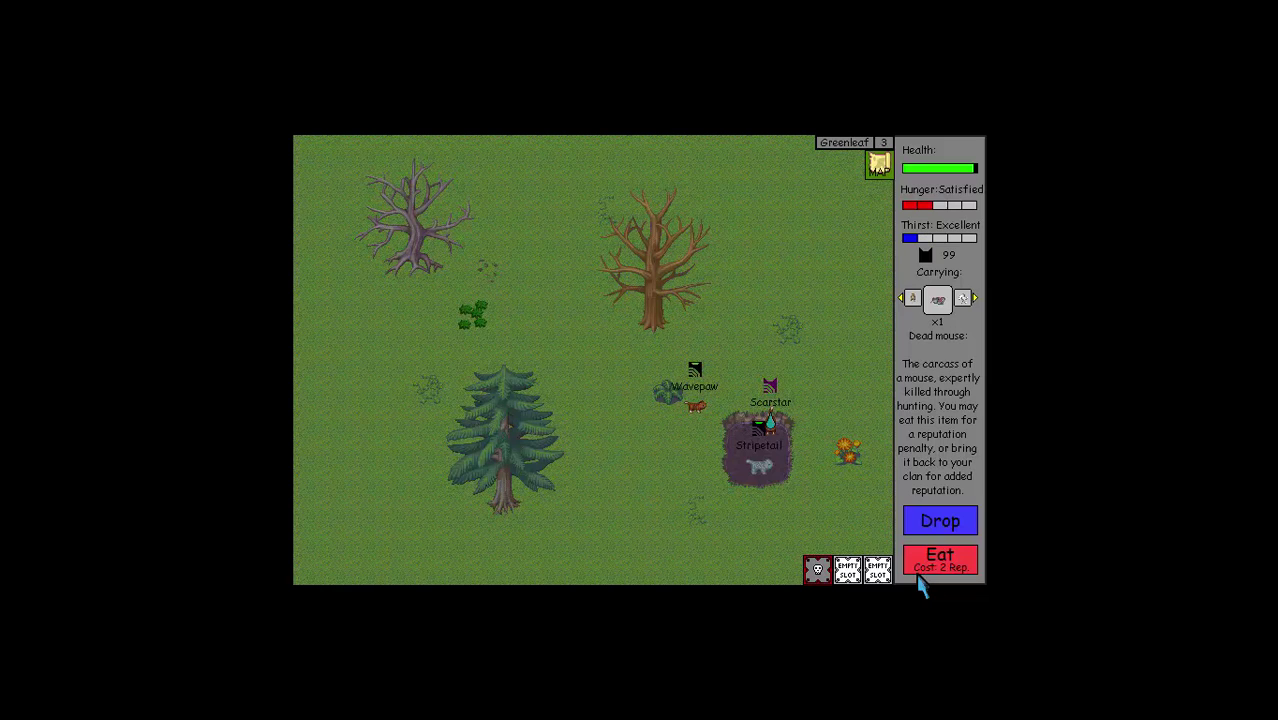
left_click(935, 557)
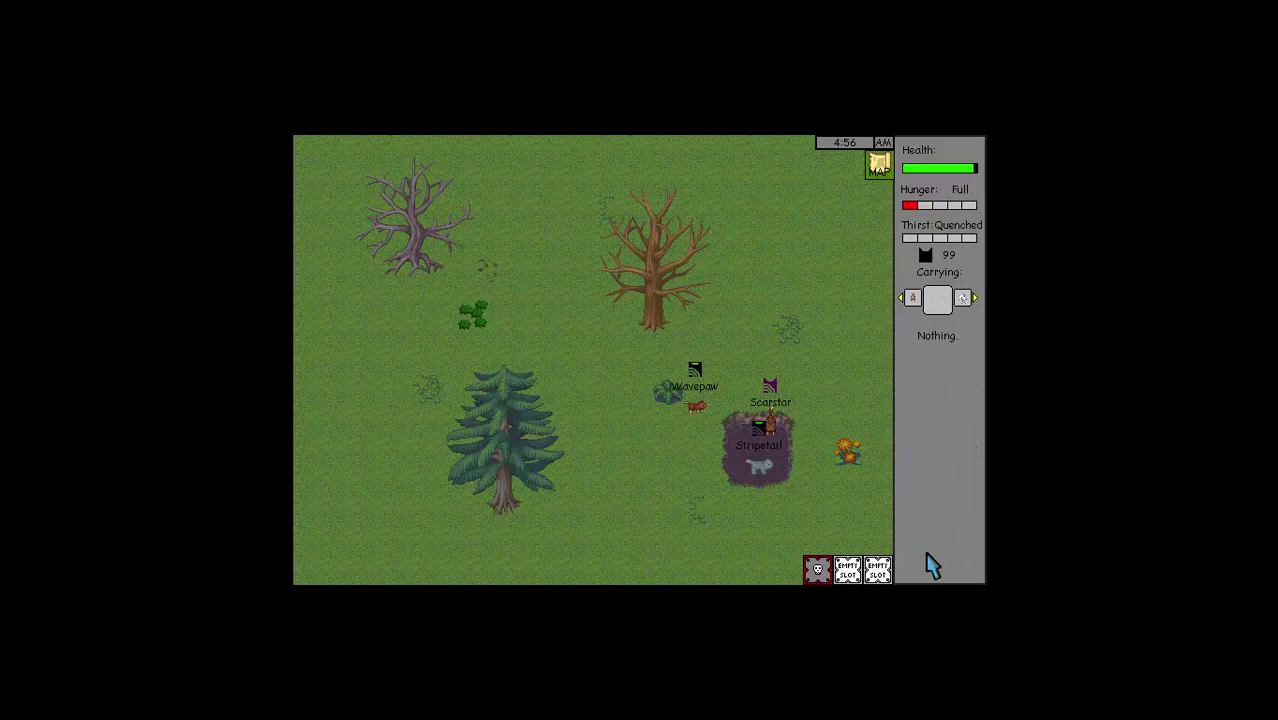
left_click(975, 298)
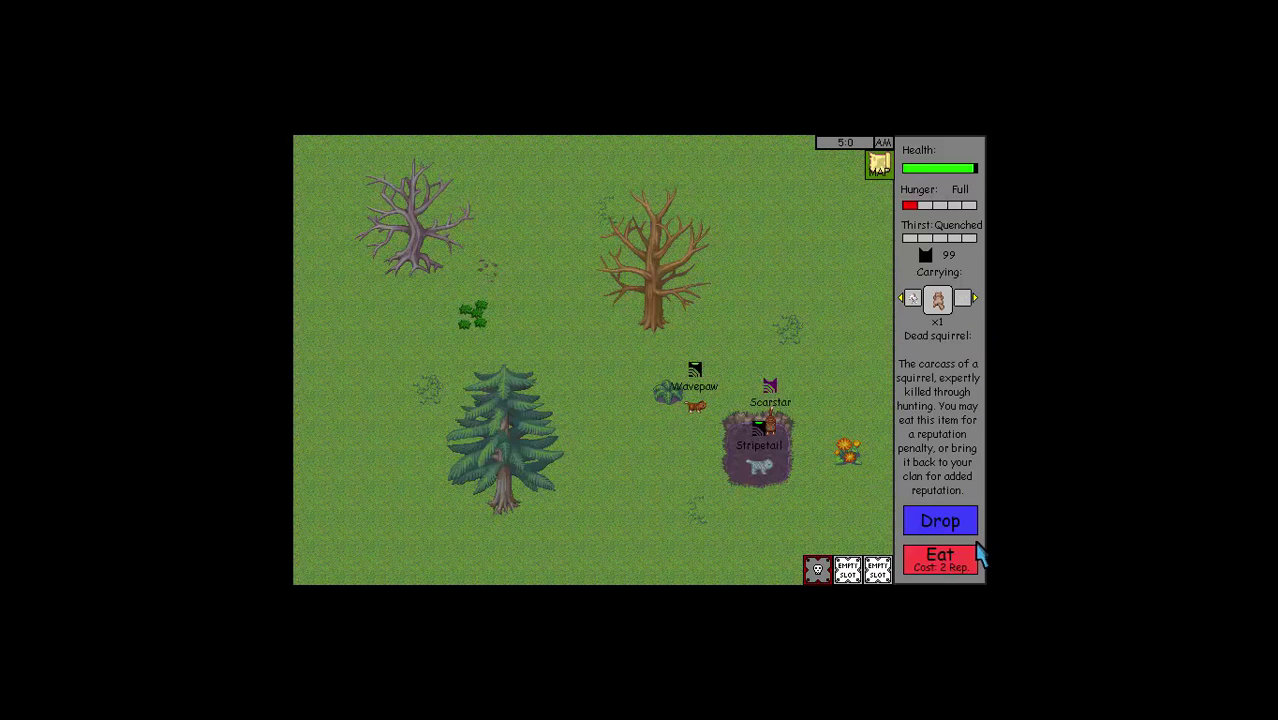
left_click(938, 557)
left_click(975, 300)
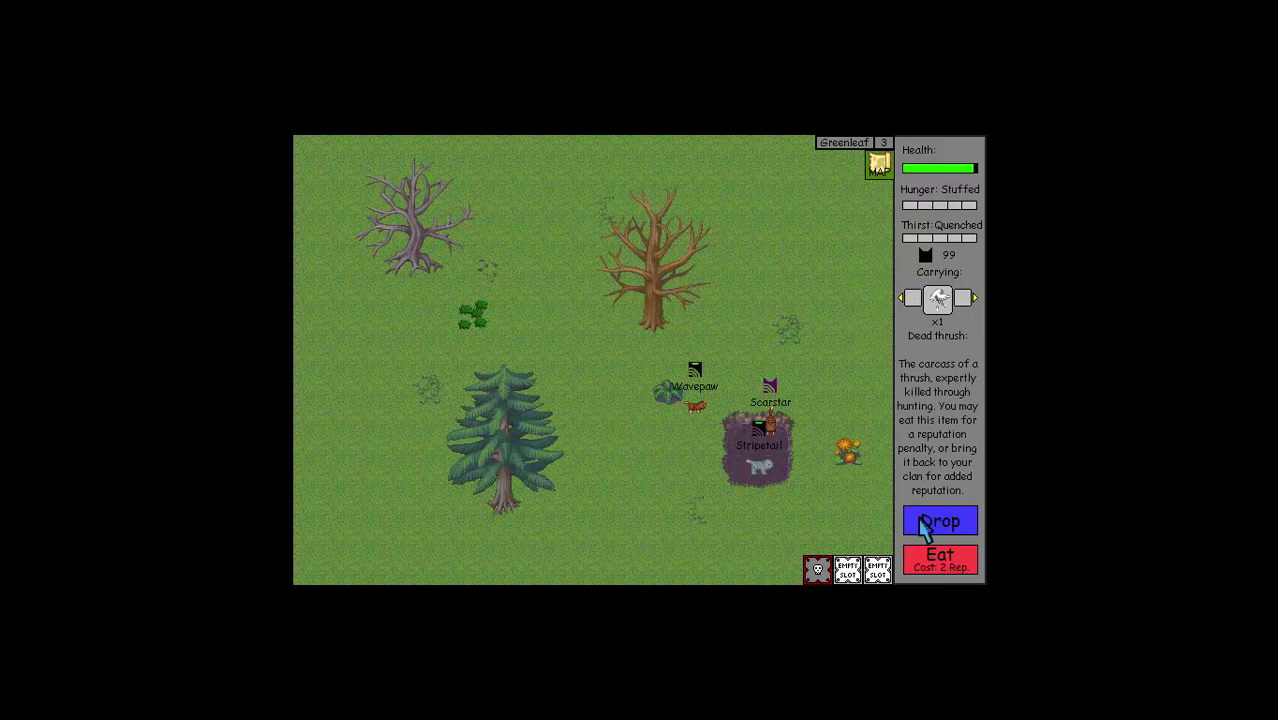
left_click(930, 560)
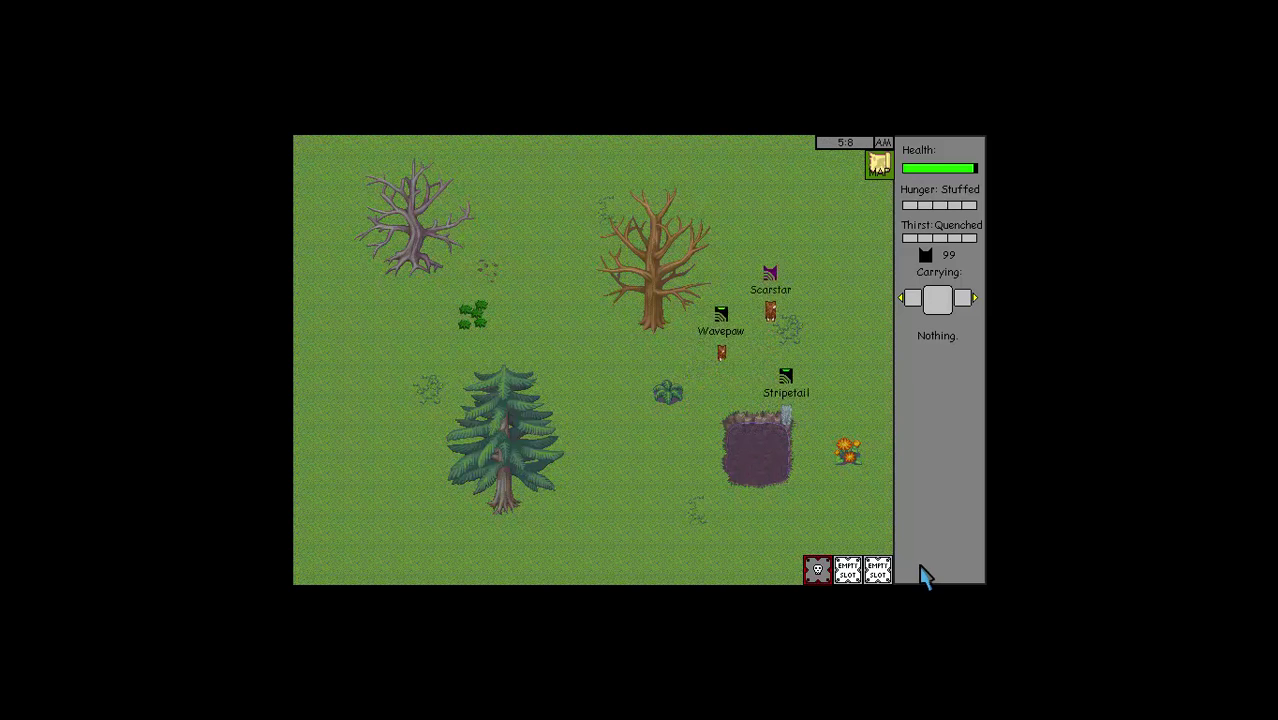
- Walk the patrol north and right to Rotstar's camp
key("Up")
key("Up")
key("Up")
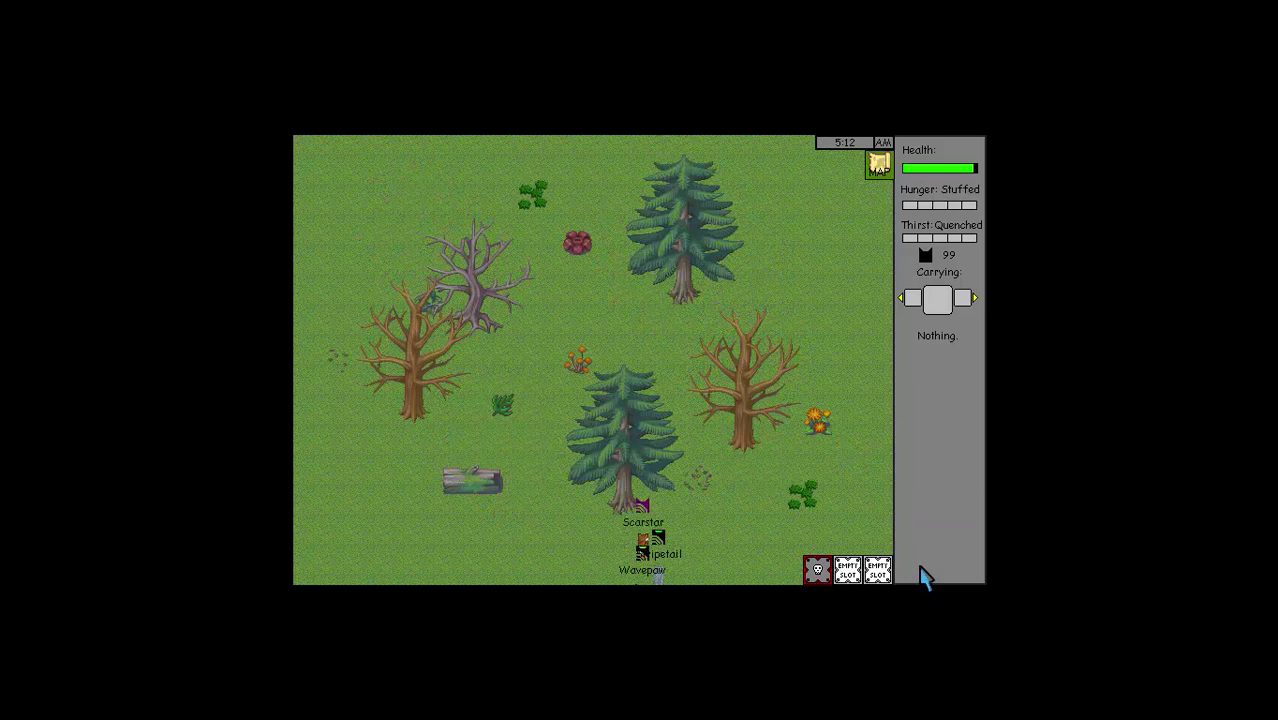
key("Up")
key("Up")
key("Up")
key("Right")
key("Right")
key("Up")
key("Up")
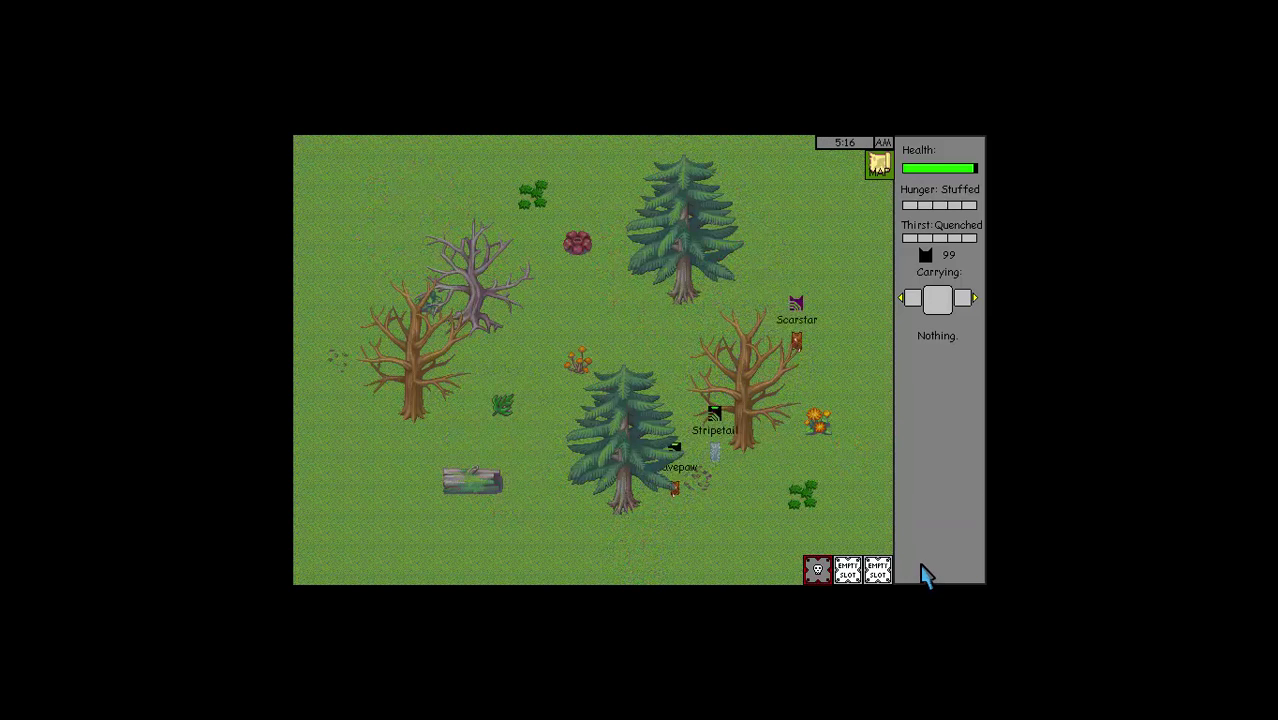
key("Up")
key("Up")
key("Up")
key("Left")
key("Up")
key("Up")
key("Up")
key("Up")
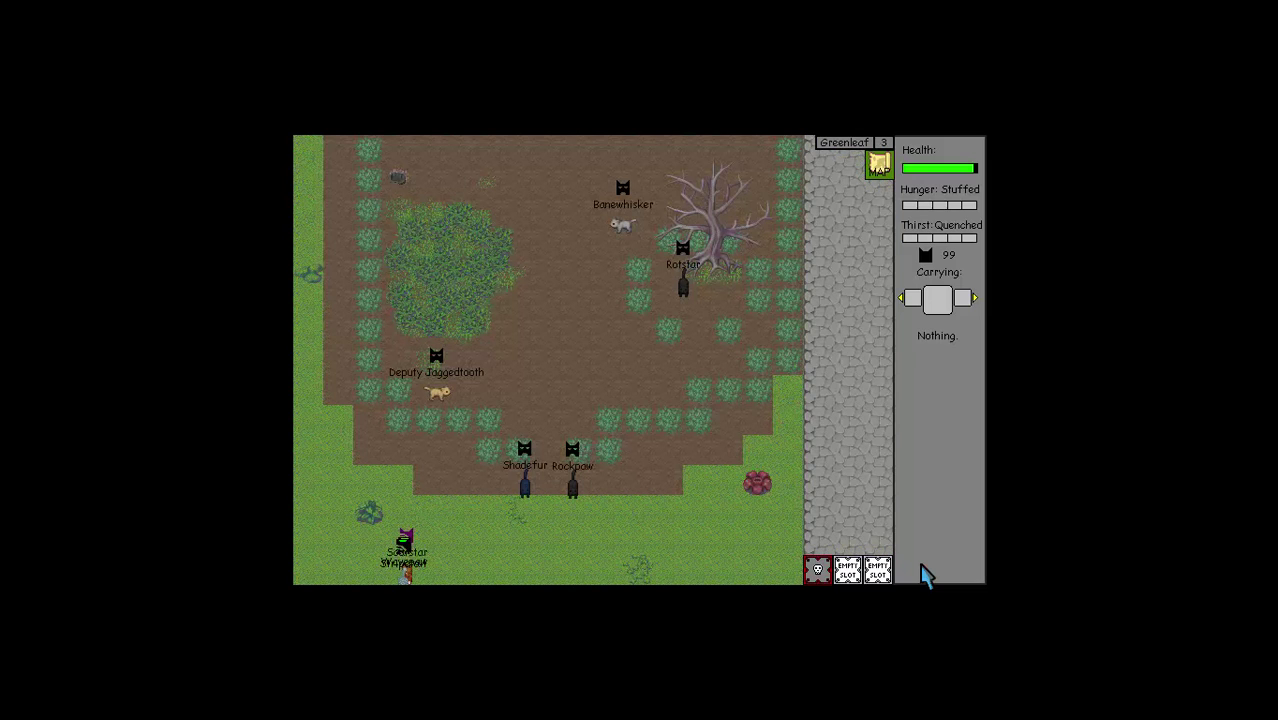
- Walk Scarstar west off the camp screen, then back up to the top of camp
key("Left")
key("Left")
key("Left")
key("Left")
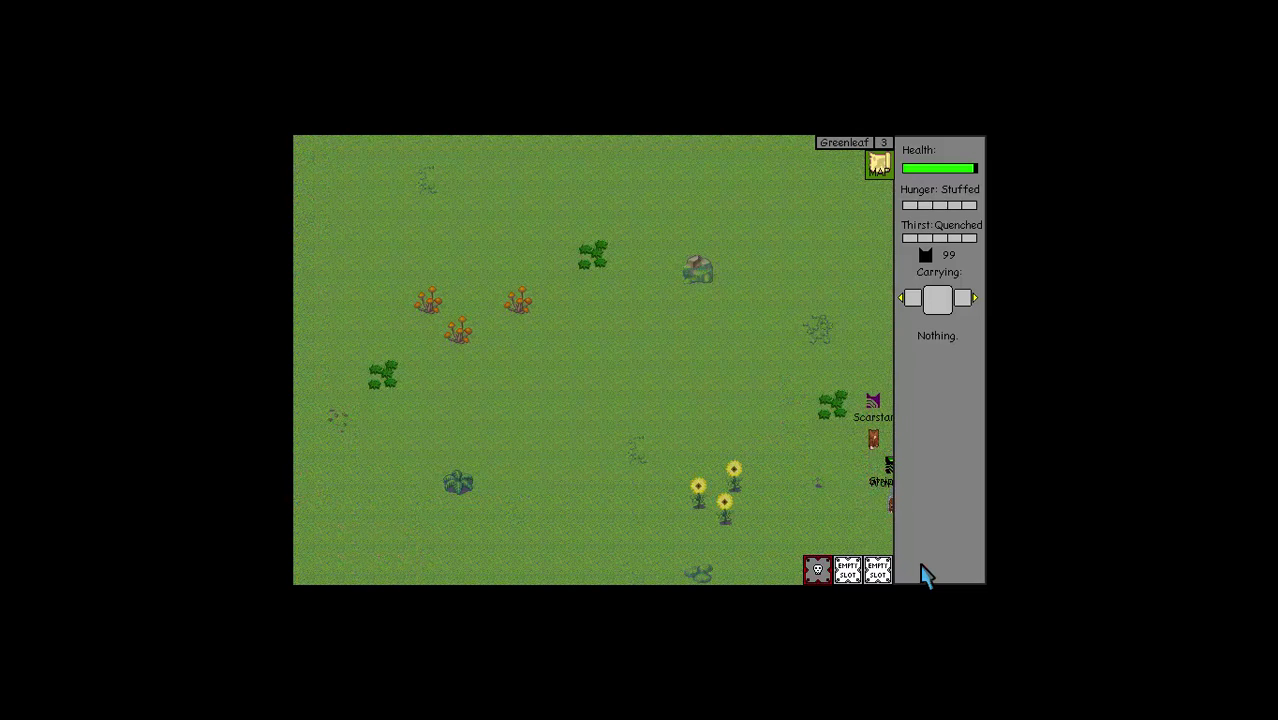
key("Up")
key("Up")
key("Up")
key("Up")
key("Up")
key("Right")
key("Up")
key("Up")
key("Up")
key("Up")
key("Up")
key("Up")
key("Up")
key("Up")
key("Up")
key("Up")
key("Up")
key("Up")
key("Up")
key("Up")
key("Up")
key("Up")
key("Right")
key("Up")
key("Up")
- Walk Scarstar out to the forest clearing and pick up the dead frog by the dead tree
key("Up")
key("Up")
key("Up")
key("Up")
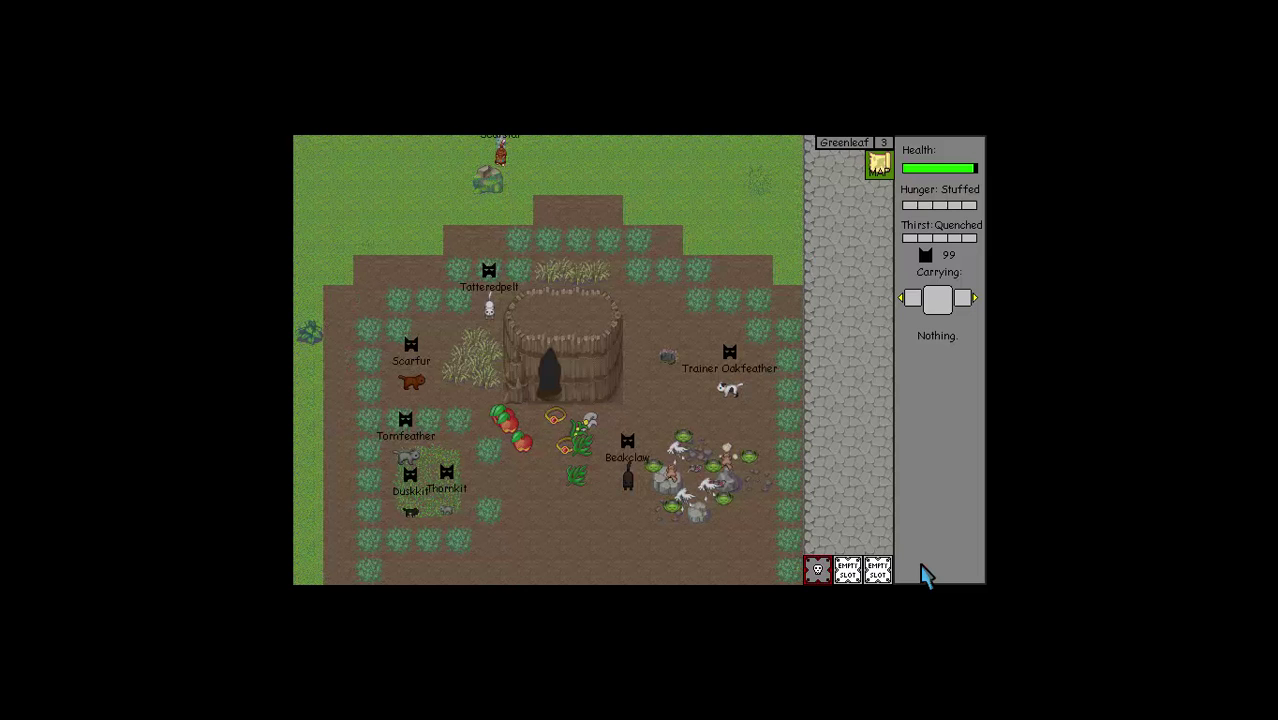
key("Right")
key("Right")
key("Right")
key("Right")
key("Right")
key("Right")
key("Right")
key("Right")
key("Up")
key("Up")
key("Up")
key("Up")
key("Up")
key("Down")
key("Down")
key("space")
key("Up")
key("Up")
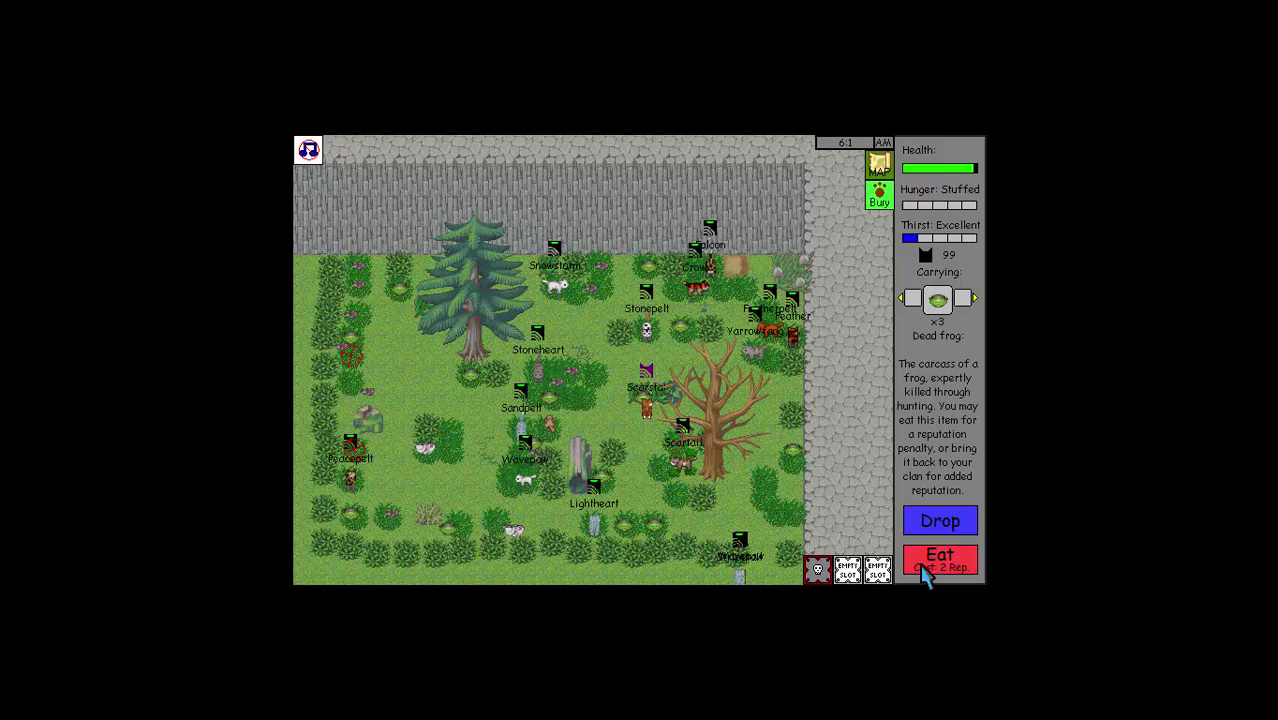
- Eat the carried dead frogs and the dead mouse, picking up more frogs along the way
left_click(958, 565)
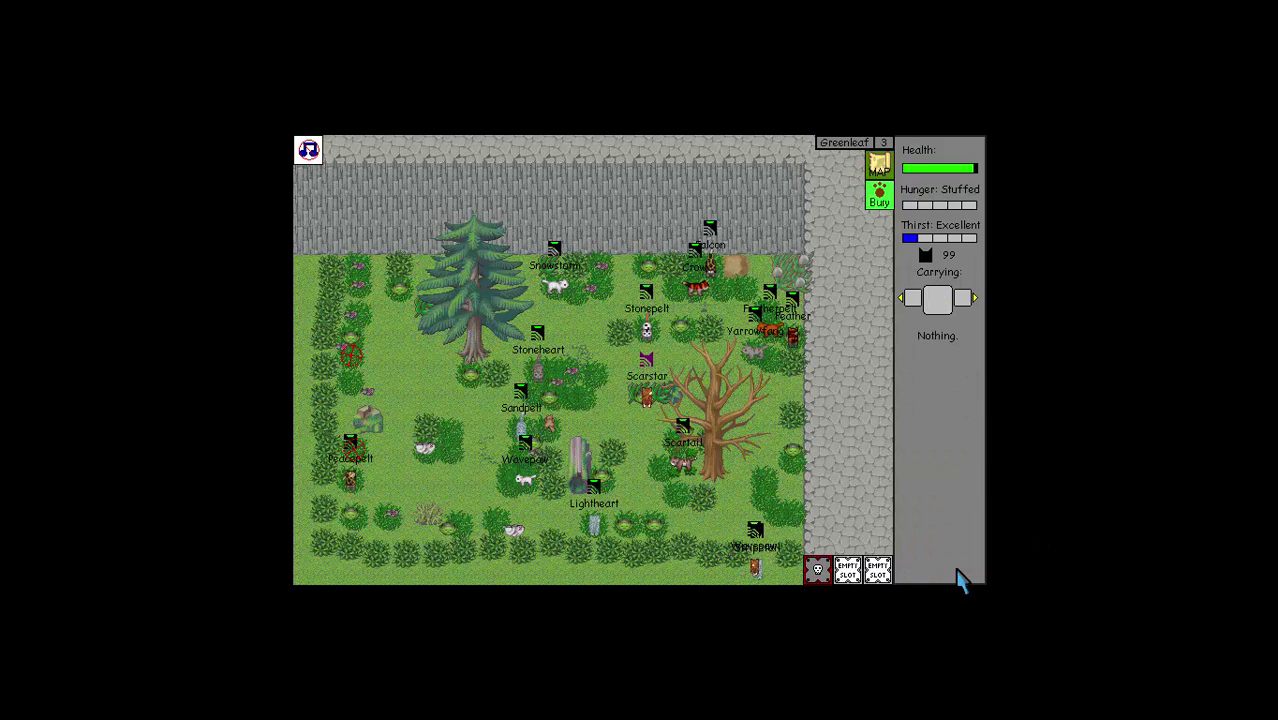
key("space")
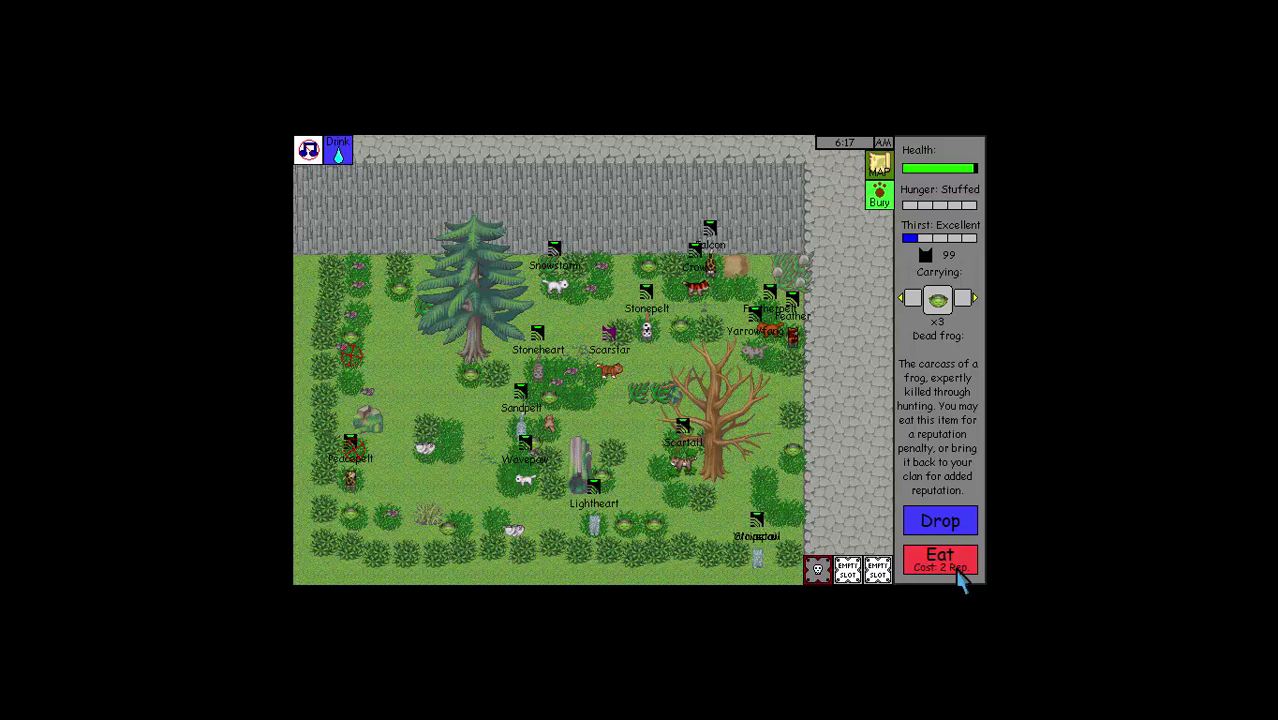
left_click(958, 565)
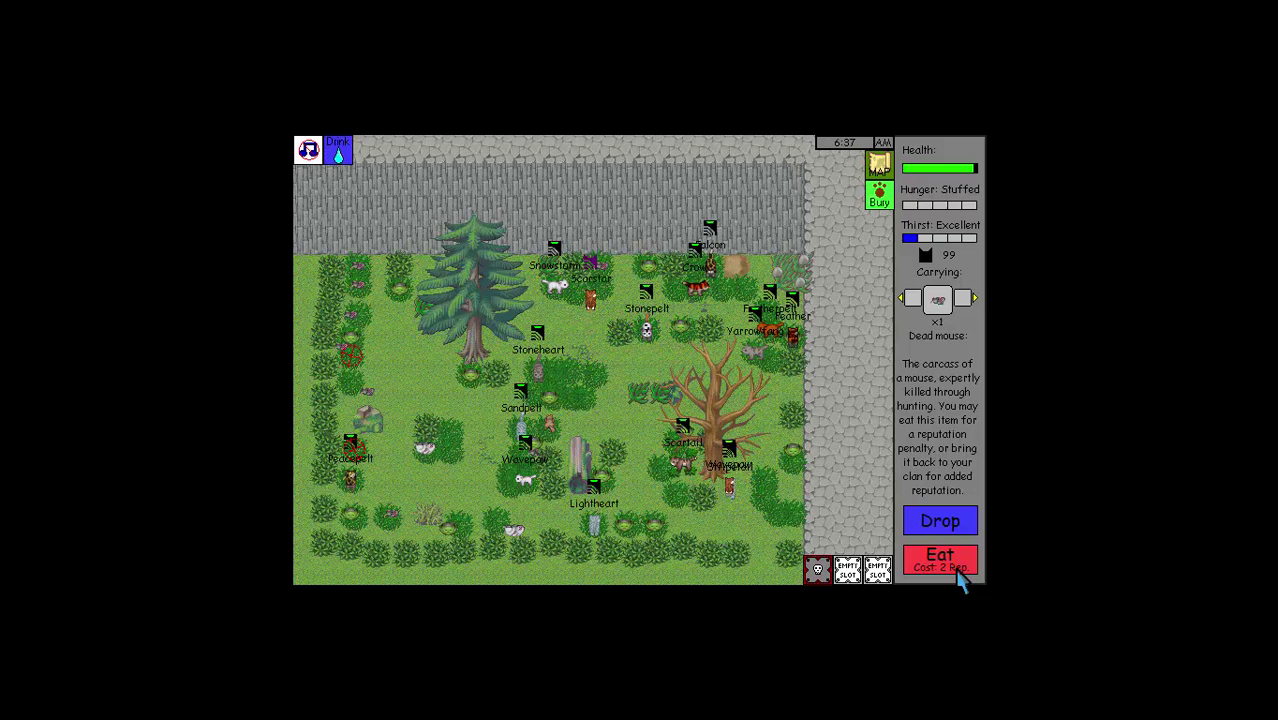
left_click(958, 573)
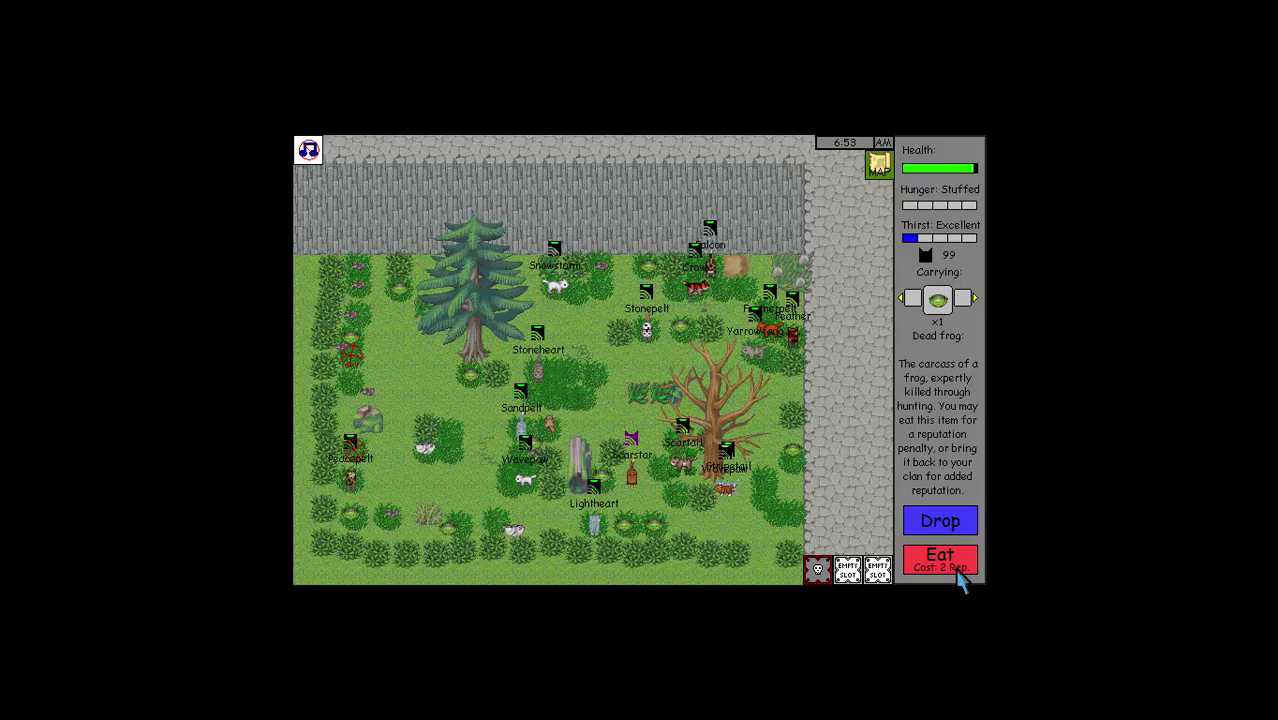
left_click(955, 566)
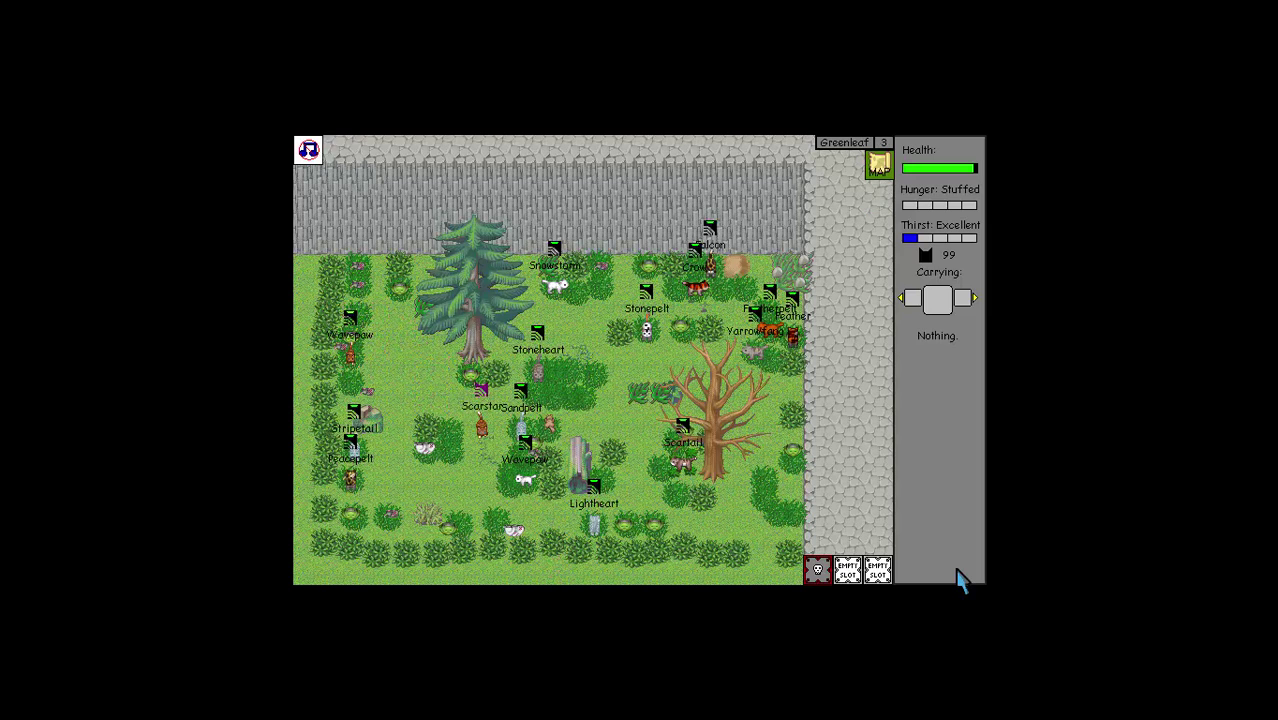
- Dismiss the Other Rogue messages and walk Scarstar through camp and pond into the walled yard
key("Return")
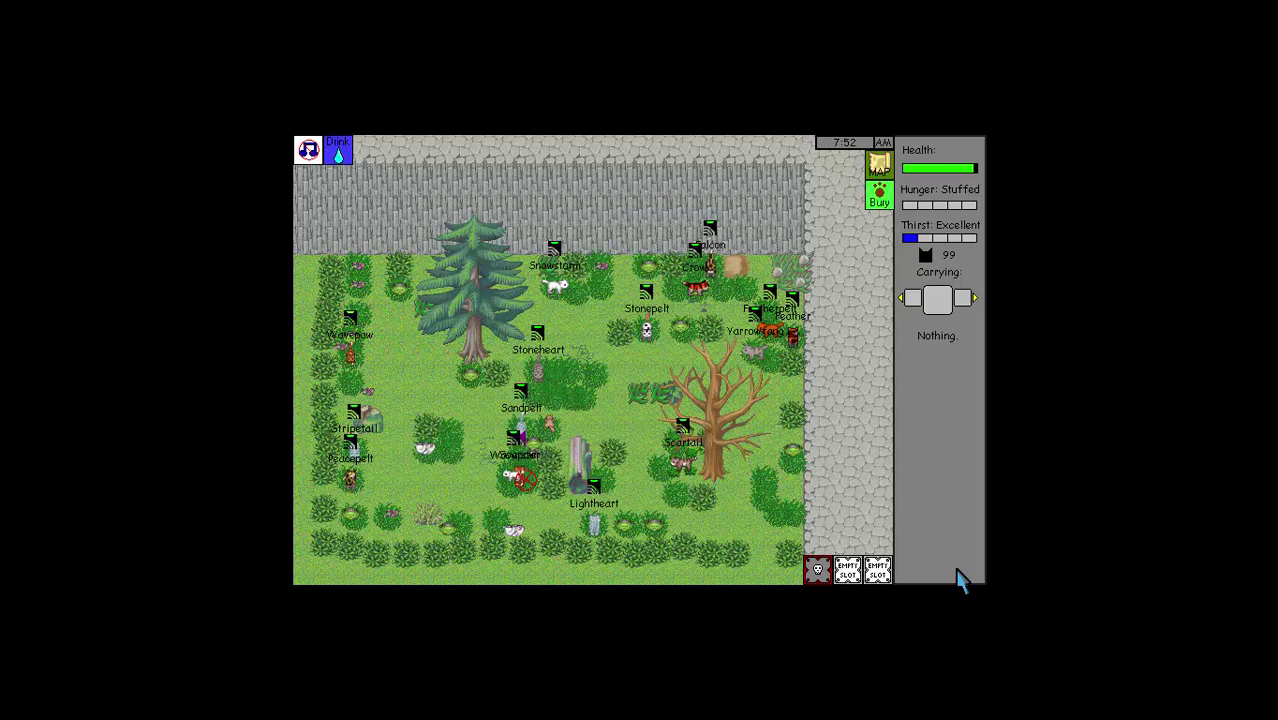
key("Return")
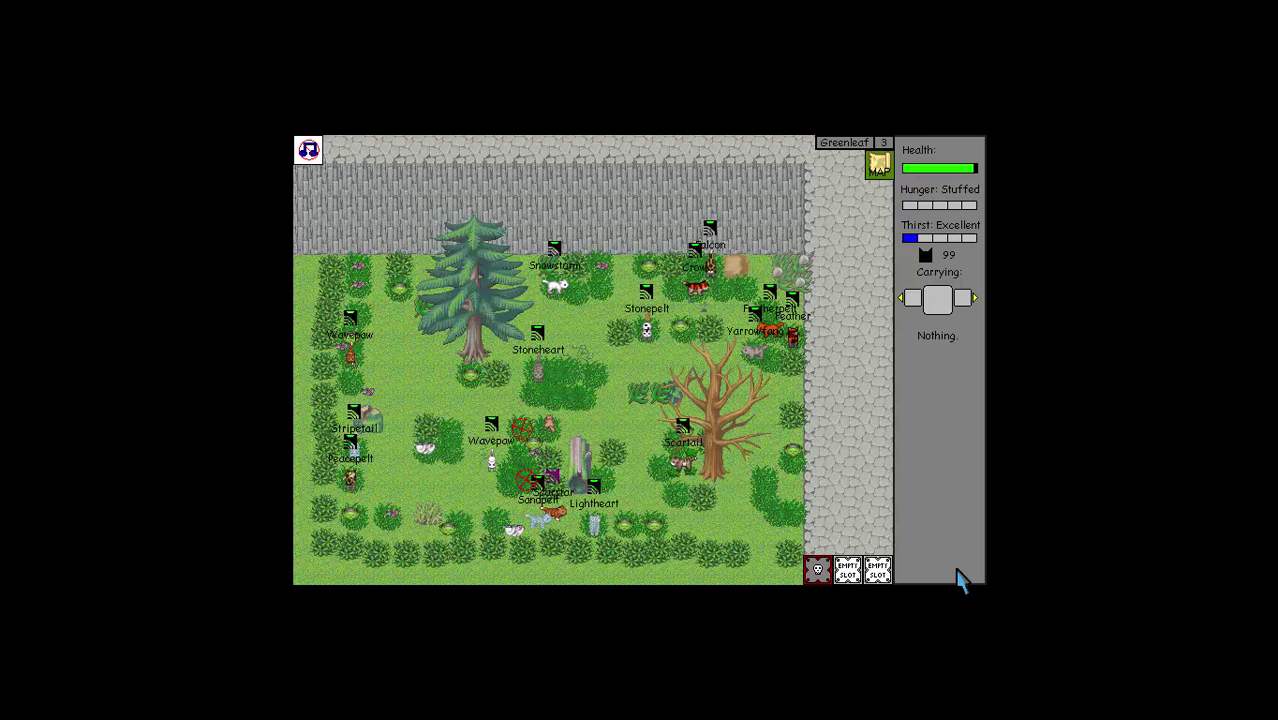
key("Return")
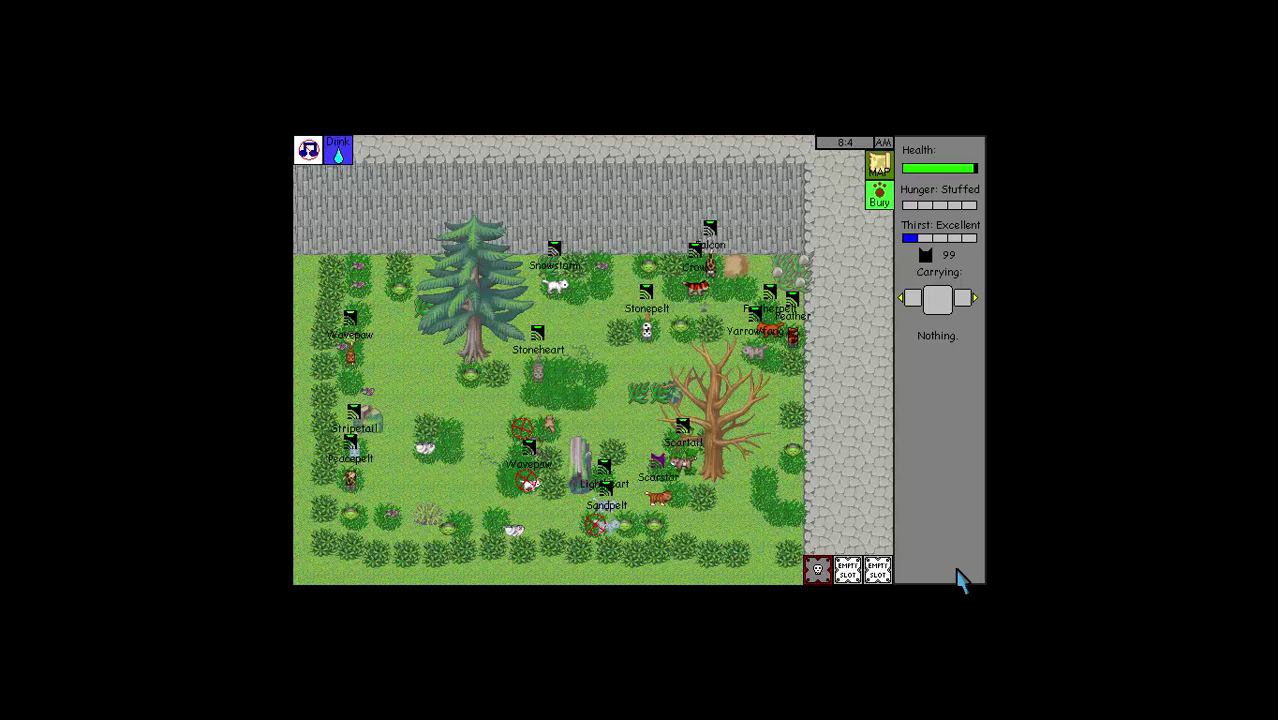
key("Down")
key("Down")
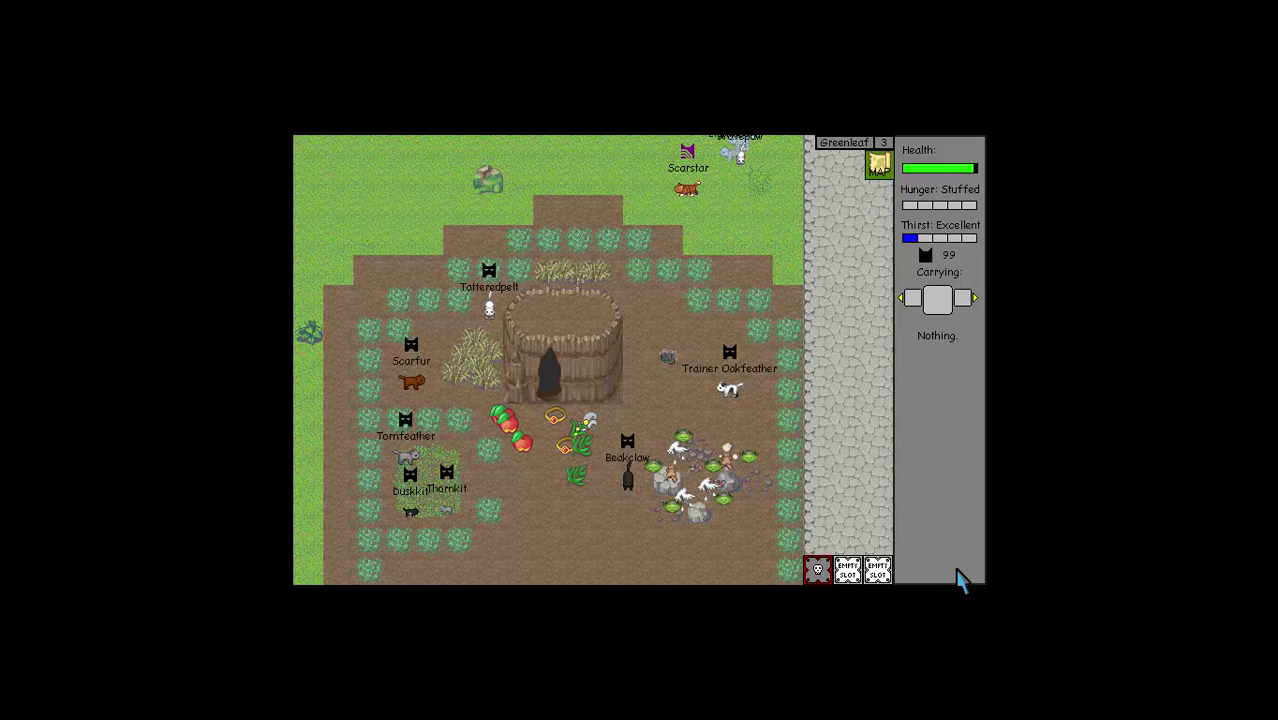
key("Left")
key("Left")
key("Left")
key("Left")
key("Left")
key("Left")
key("Left")
key("Left")
key("Left")
key("Left")
key("Left")
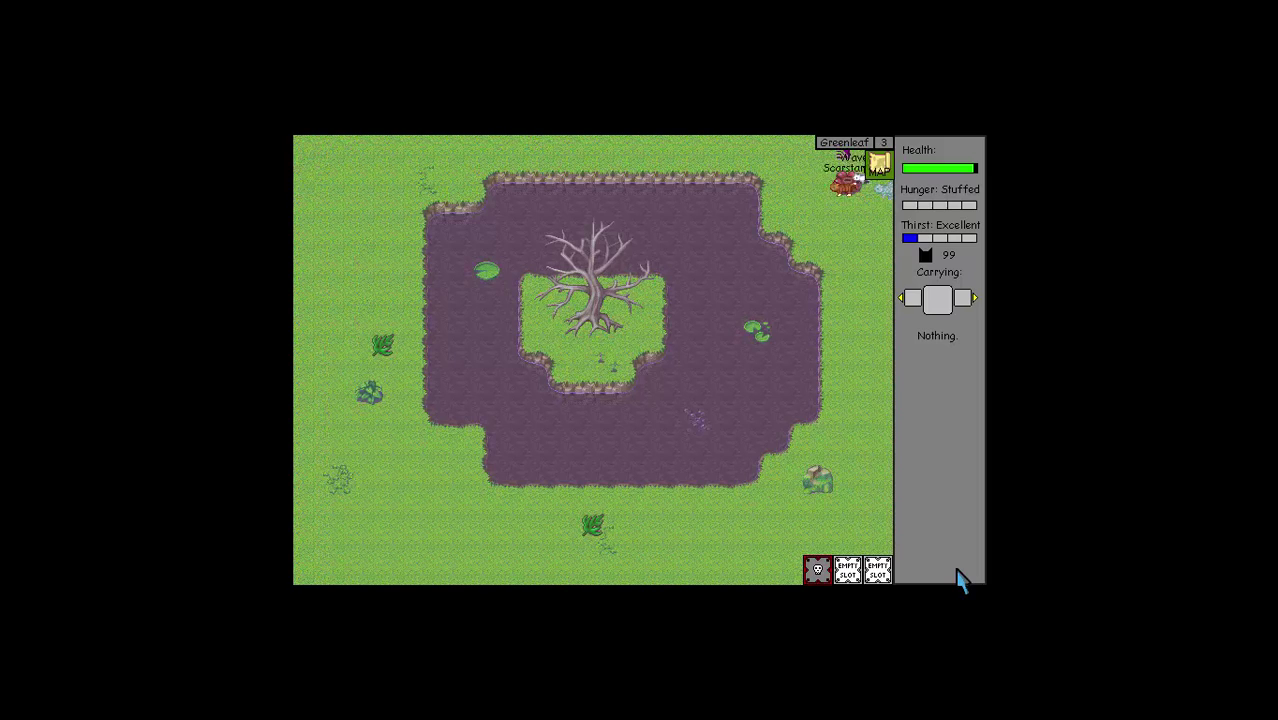
key("Up")
key("Left")
key("Left")
key("Left")
key("Left")
key("Left")
key("Left")
key("Left")
key("Left")
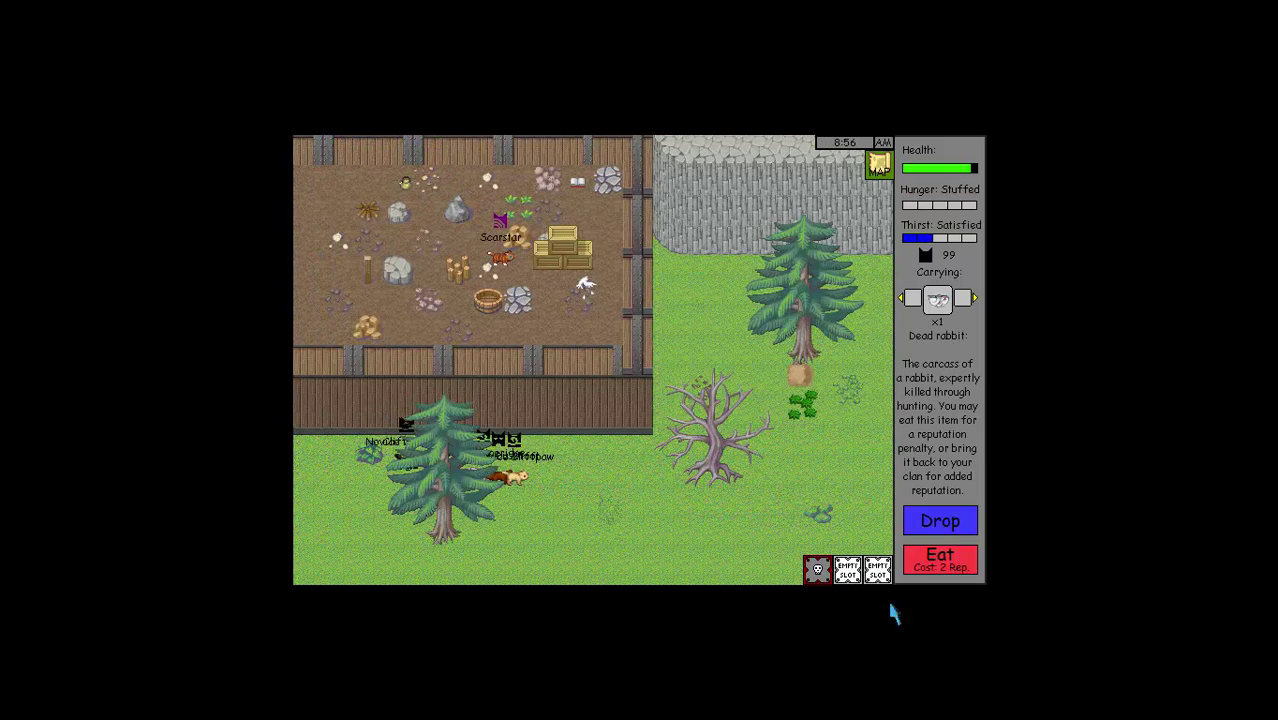
- Swap the rabbit for the dead thrush and walk Scarstar out of the storehouse yard
left_click(976, 299)
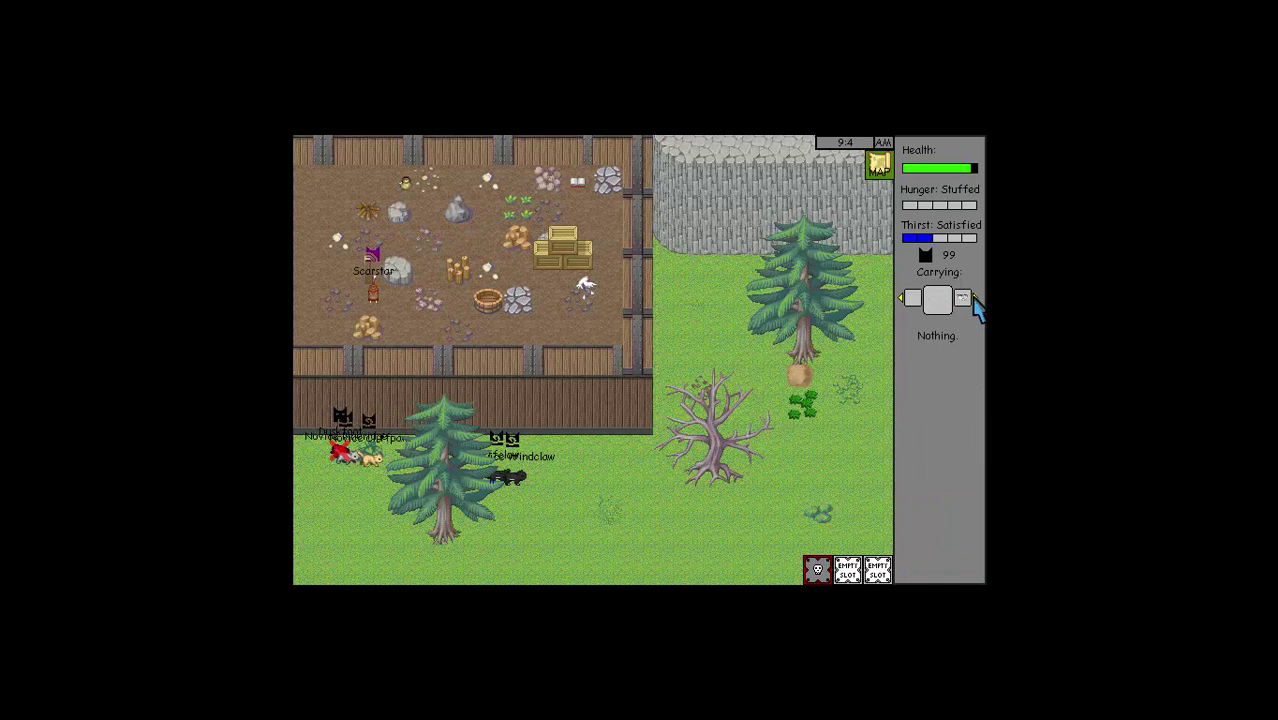
key("Left")
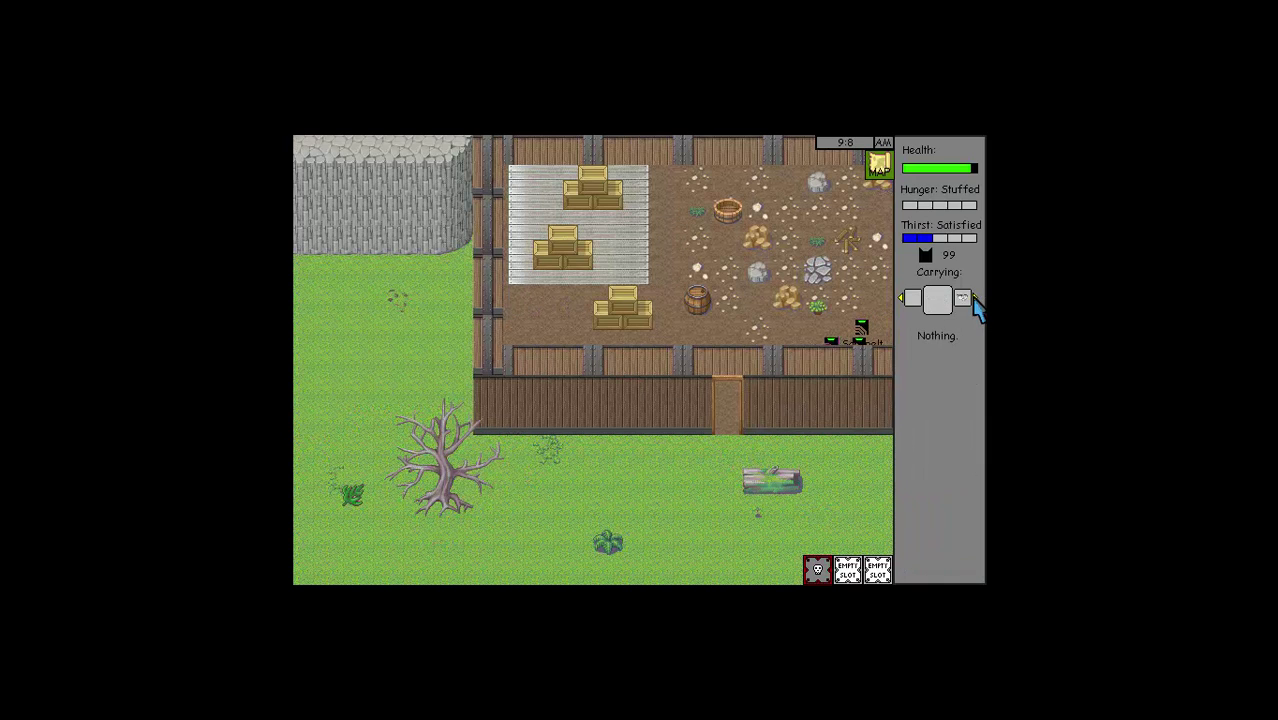
key("Left")
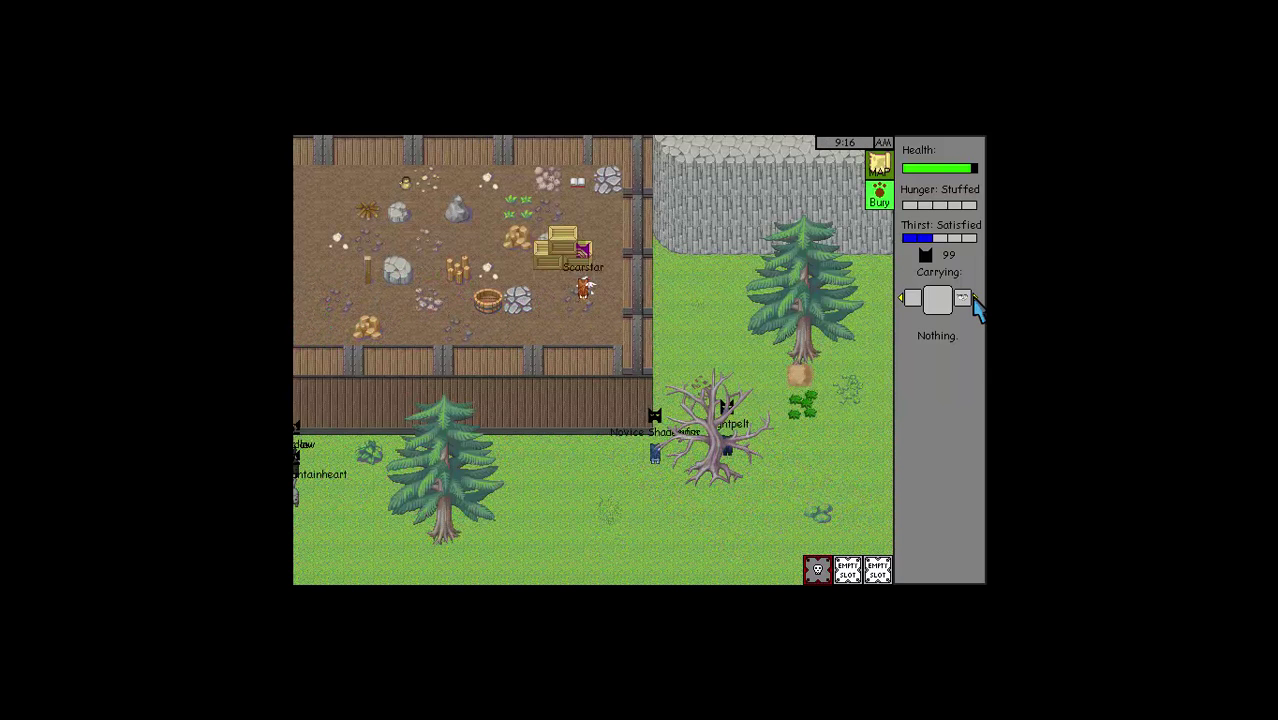
left_click(966, 298)
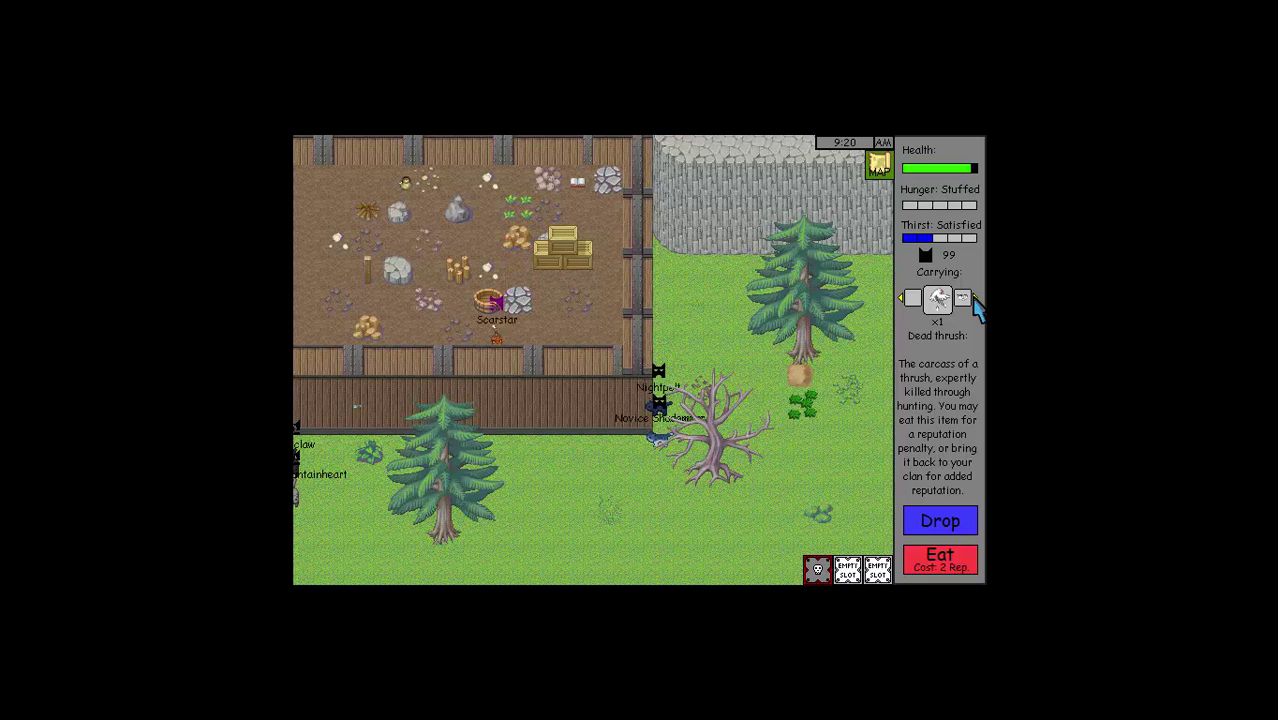
key("Left")
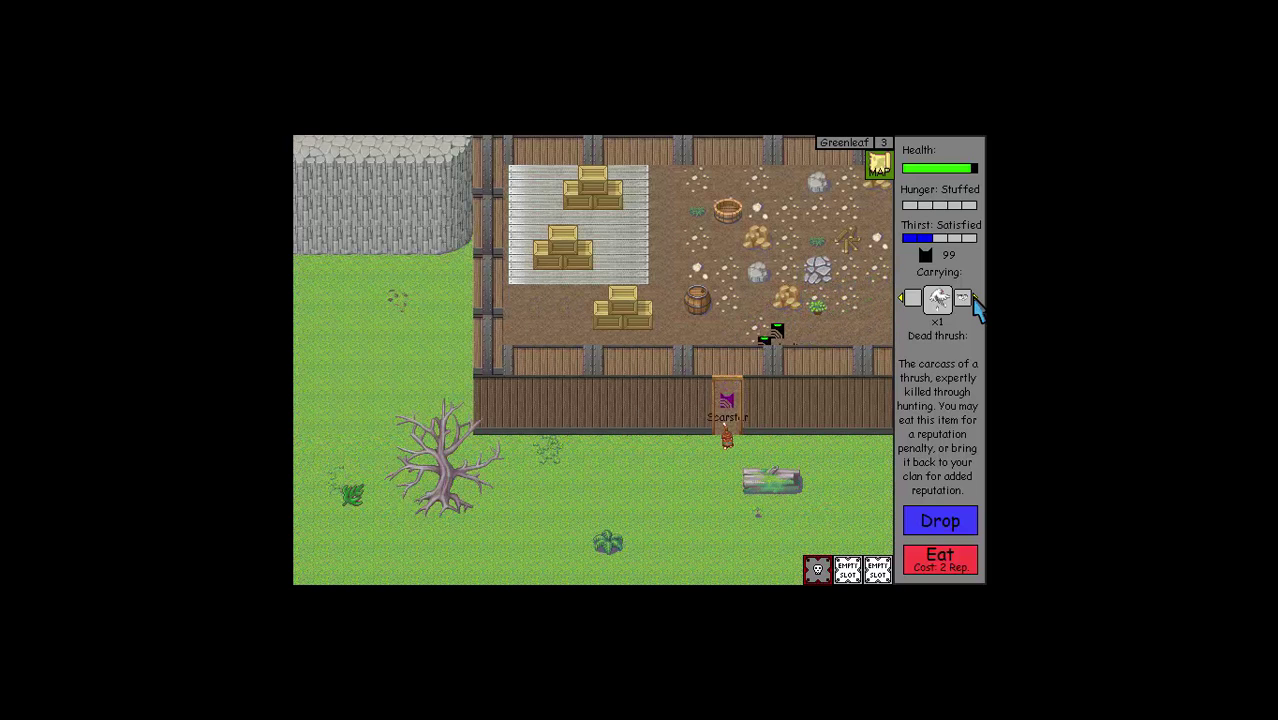
- Walk Scarstar through the pond area, down along the brick road, and left across the grass
key("Down")
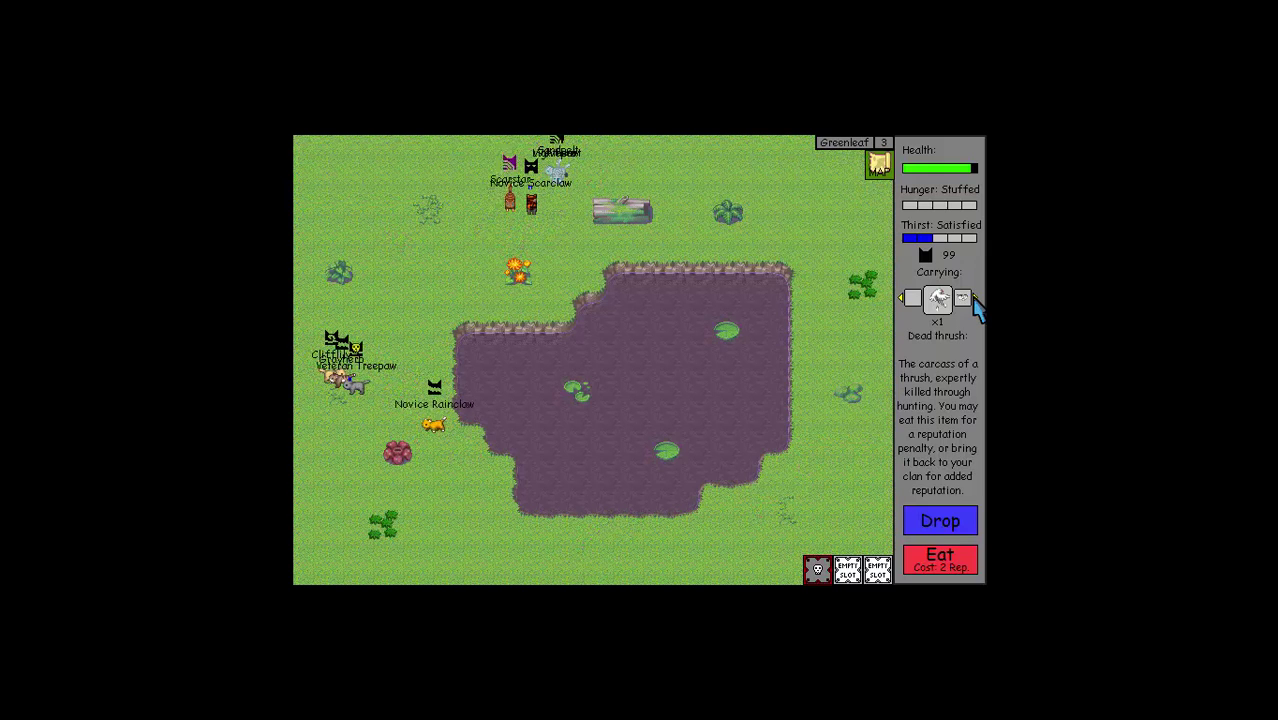
key("Right")
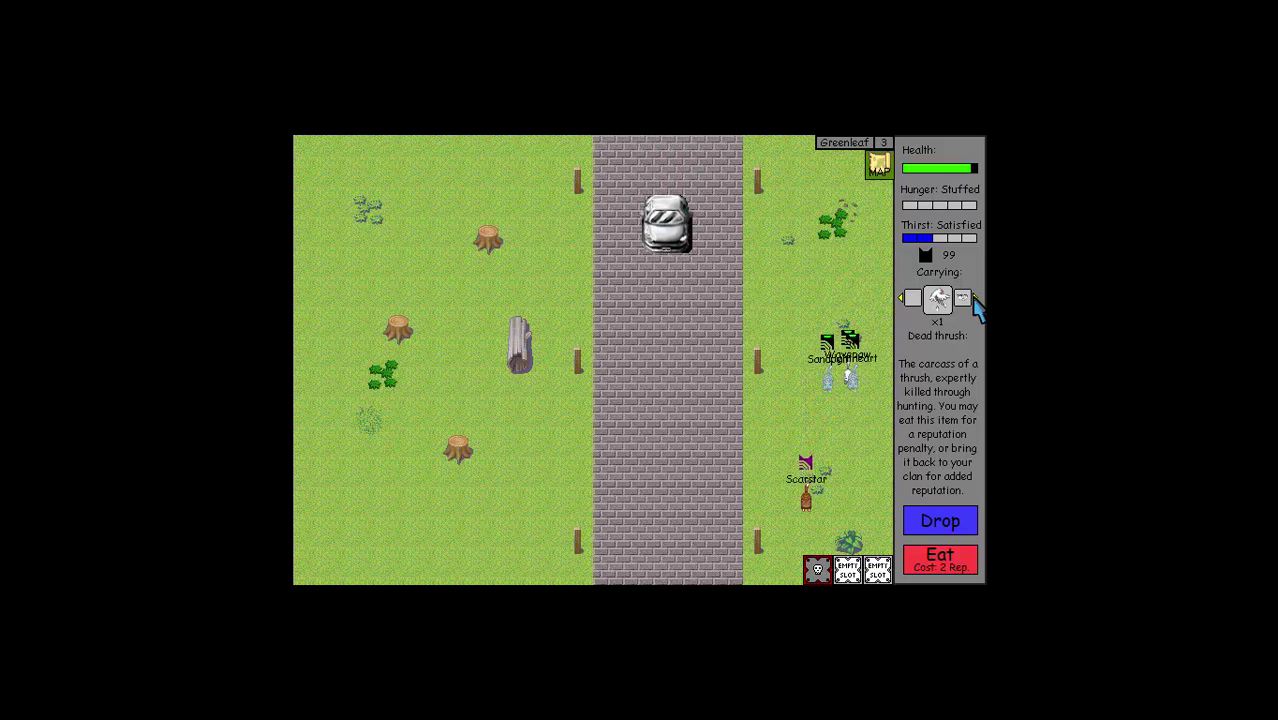
key("Down")
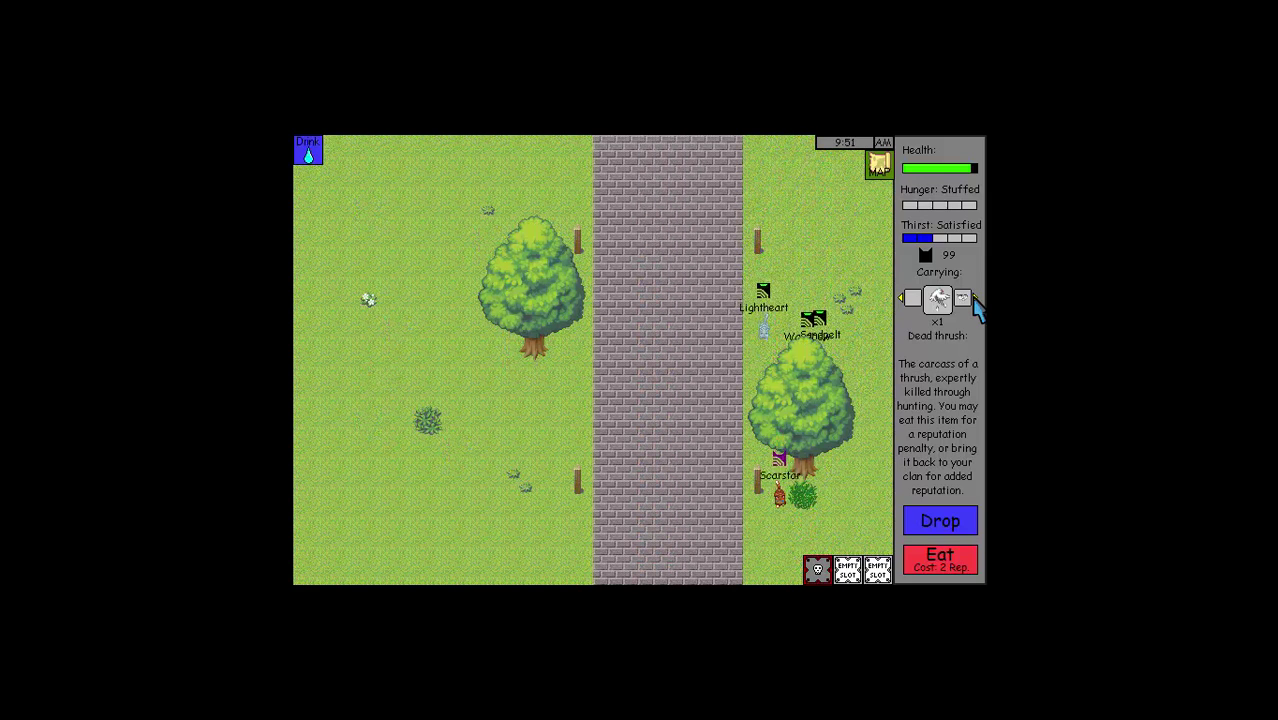
key("Down")
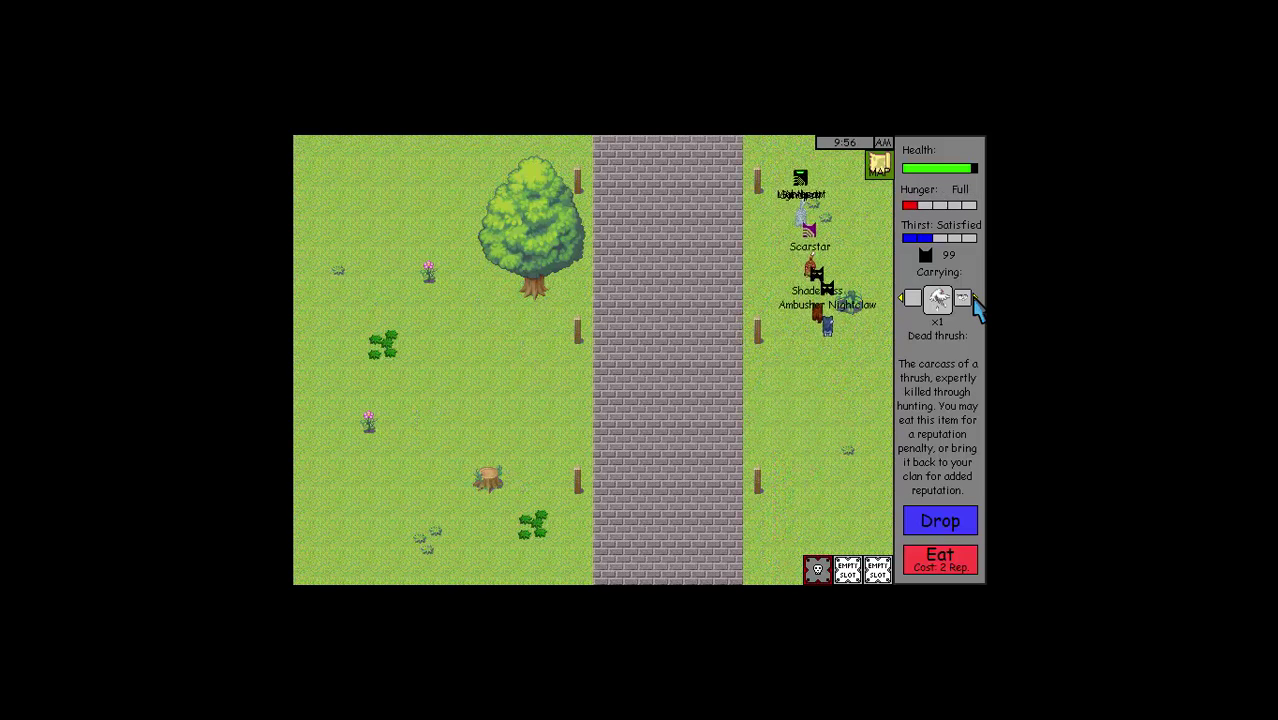
key("Down")
key("Down")
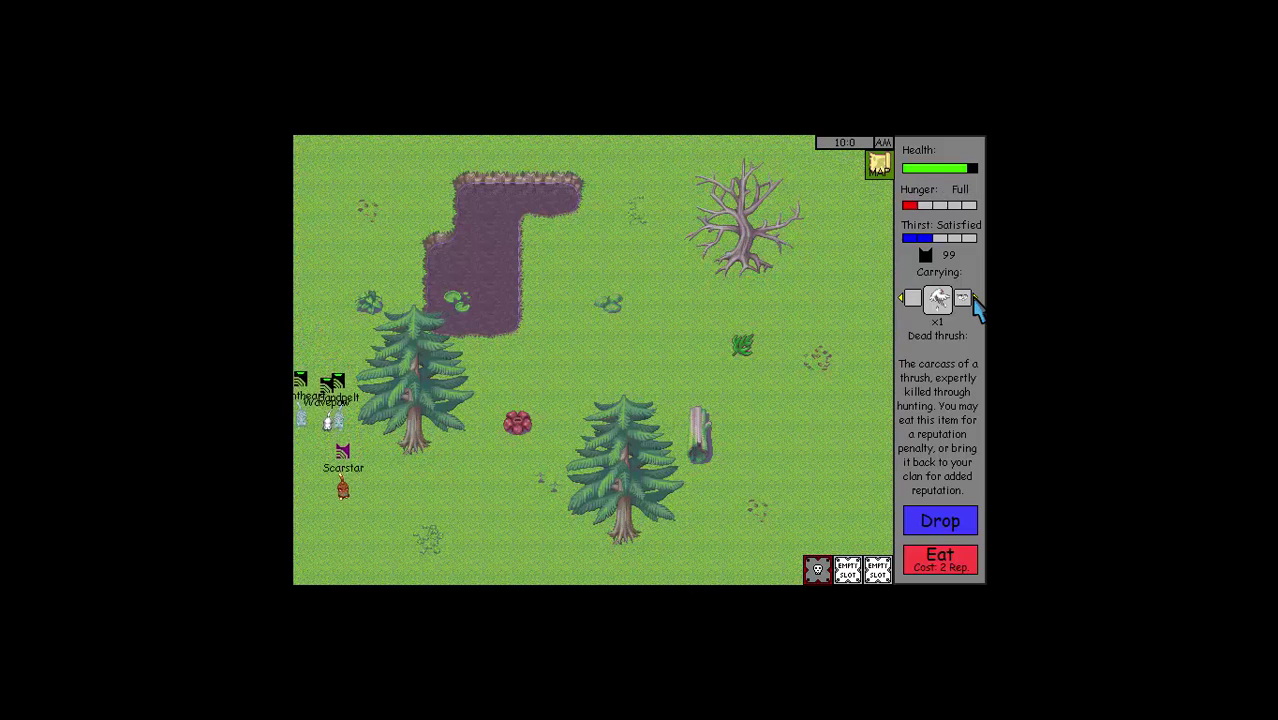
key("Down")
key("Left")
key("Left")
key("Down")
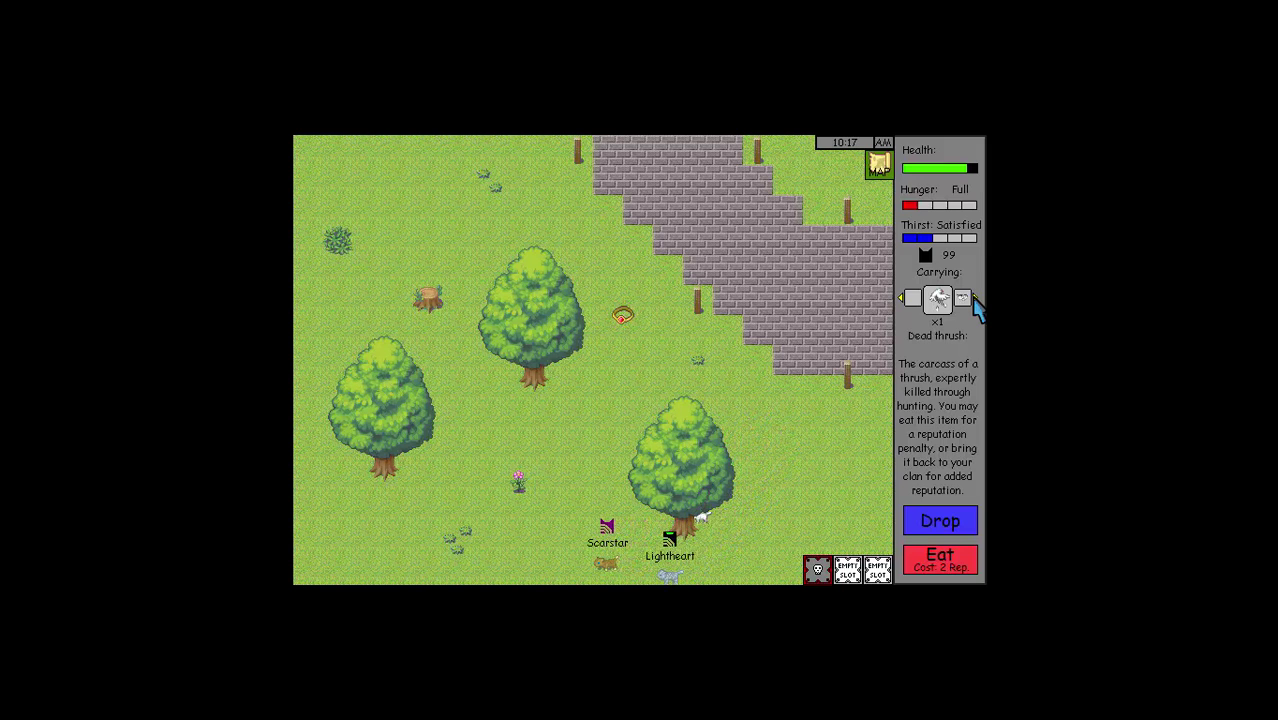
key("Left")
key("Left")
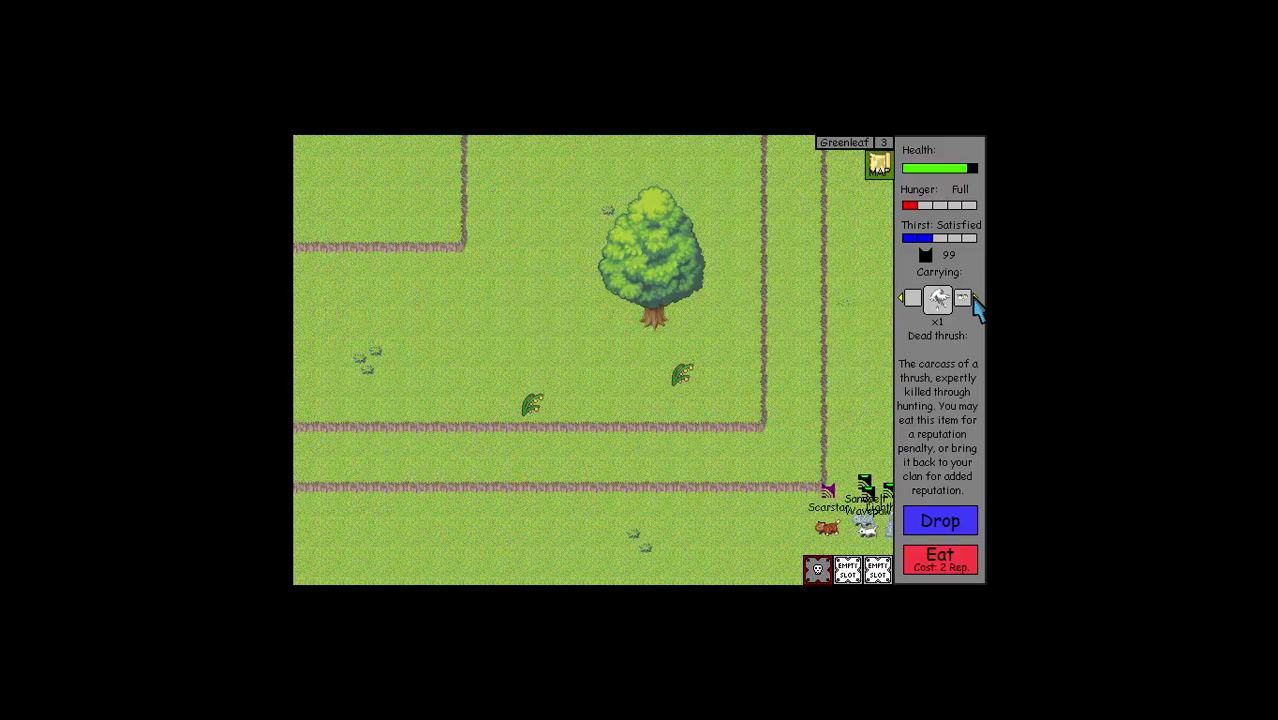
- Walk the patrol up-left onto the grass and along the ridges to the corner
key("Left")
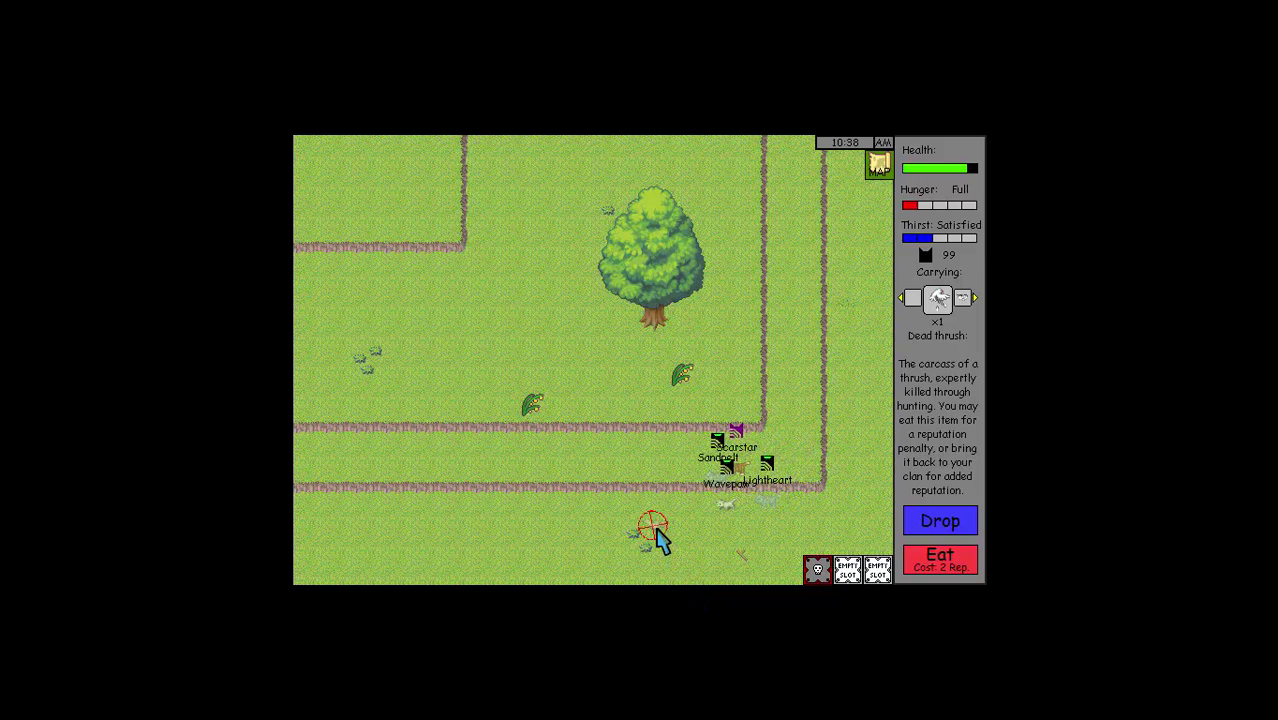
key("Left")
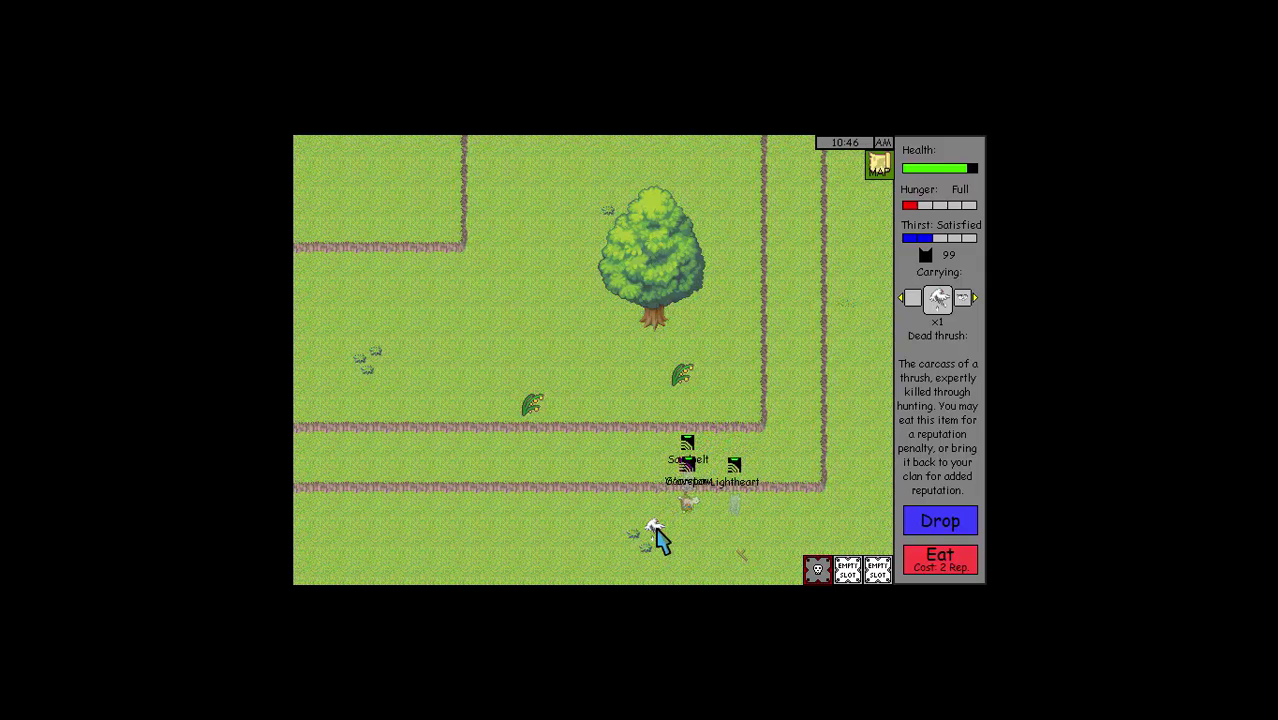
key("Up")
key("Up")
key("Up")
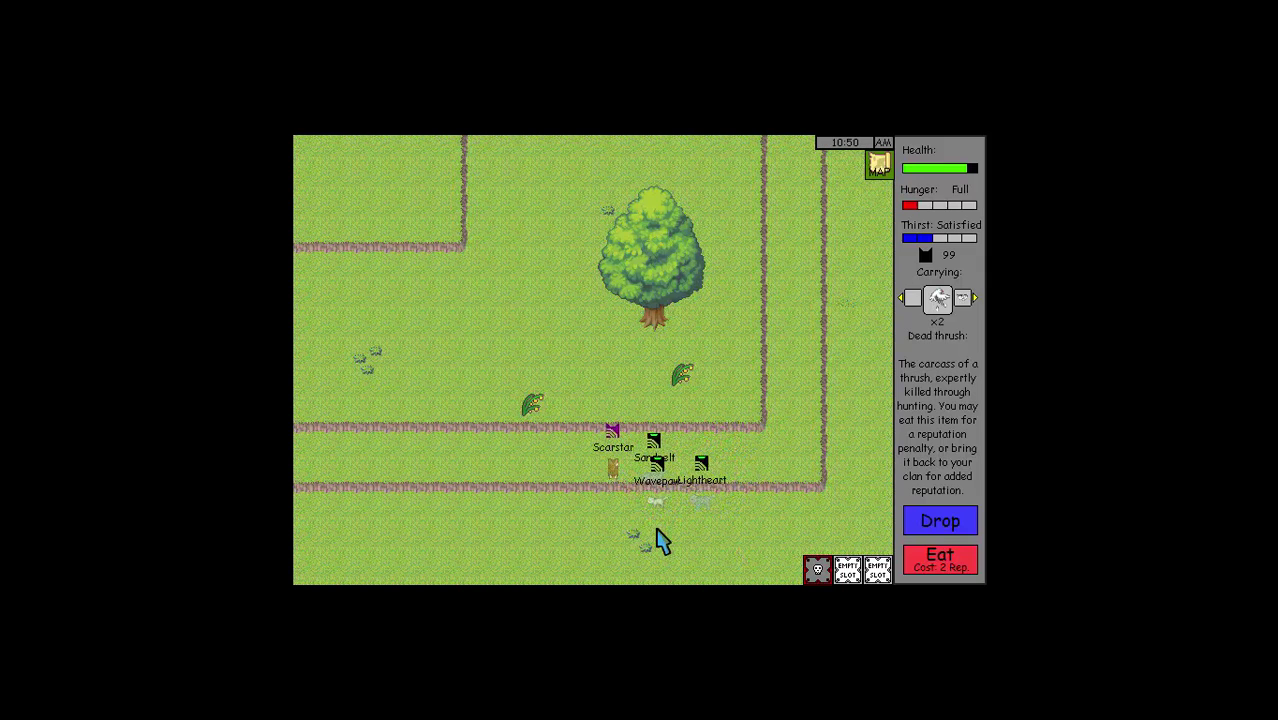
key("Up")
key("Up")
key("Up")
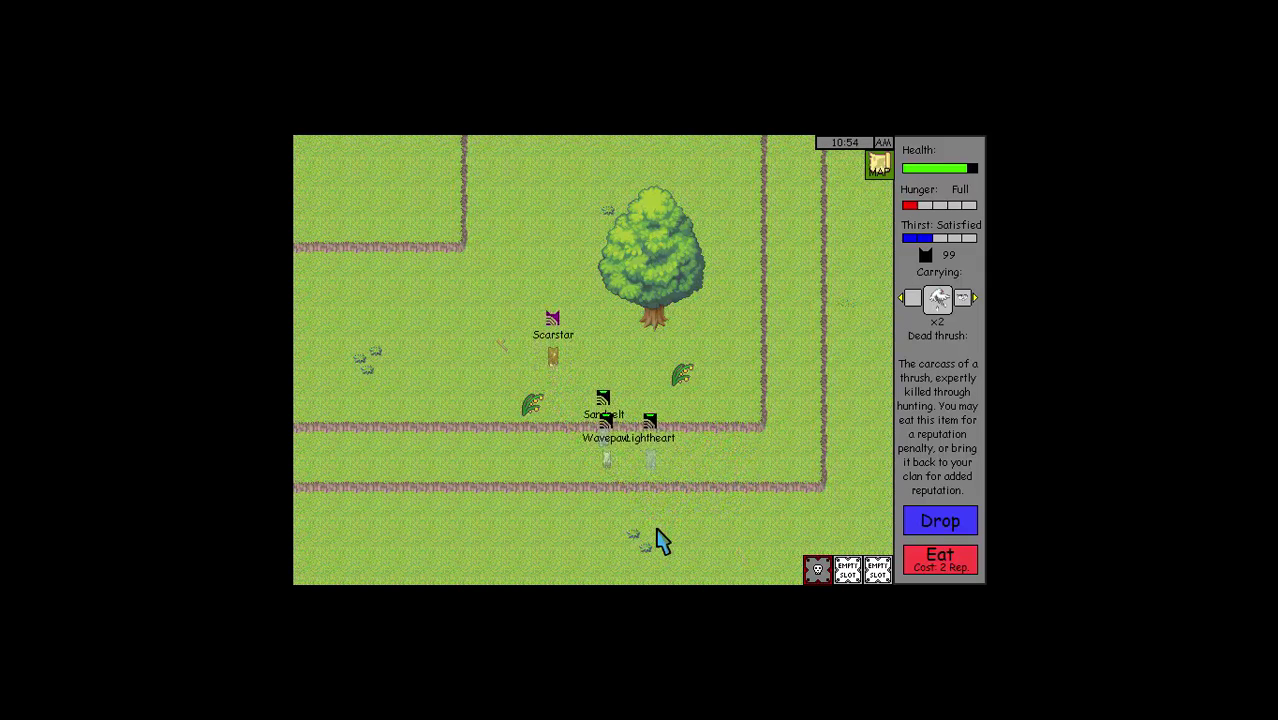
key("Left")
key("Up")
key("Up")
key("Left")
key("Left")
key("Left")
key("Left")
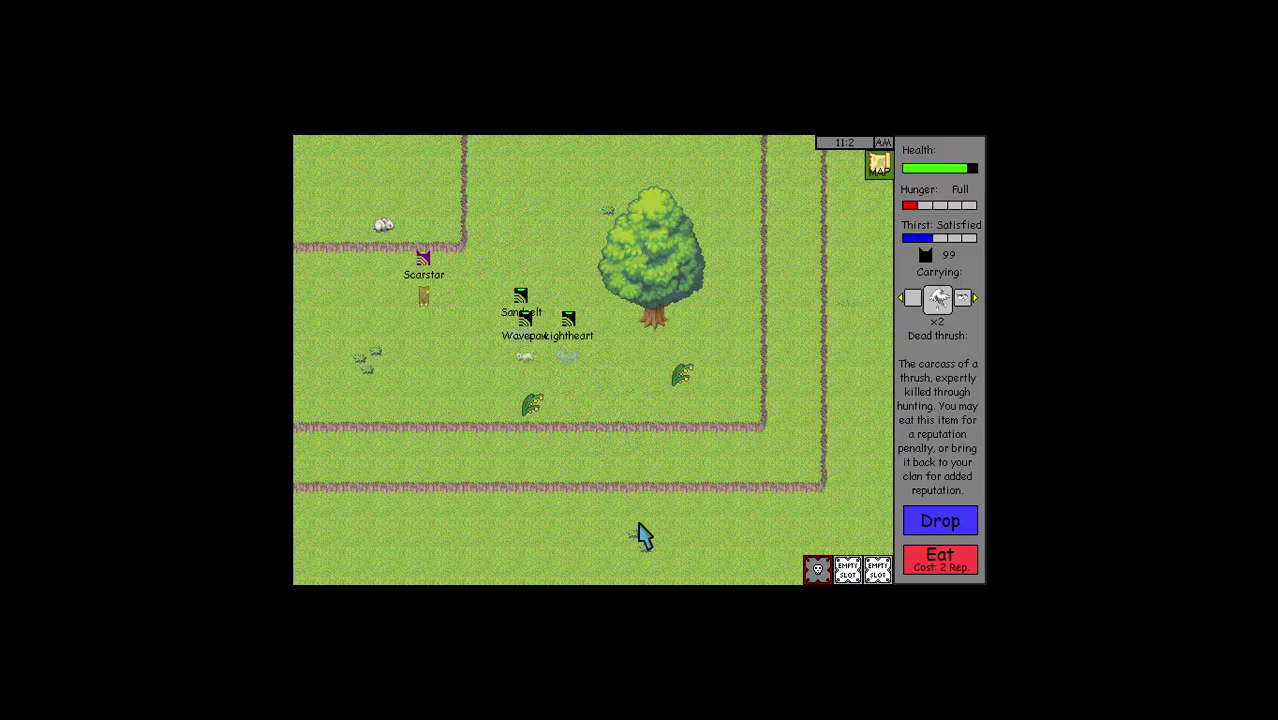
key("Left")
key("Left")
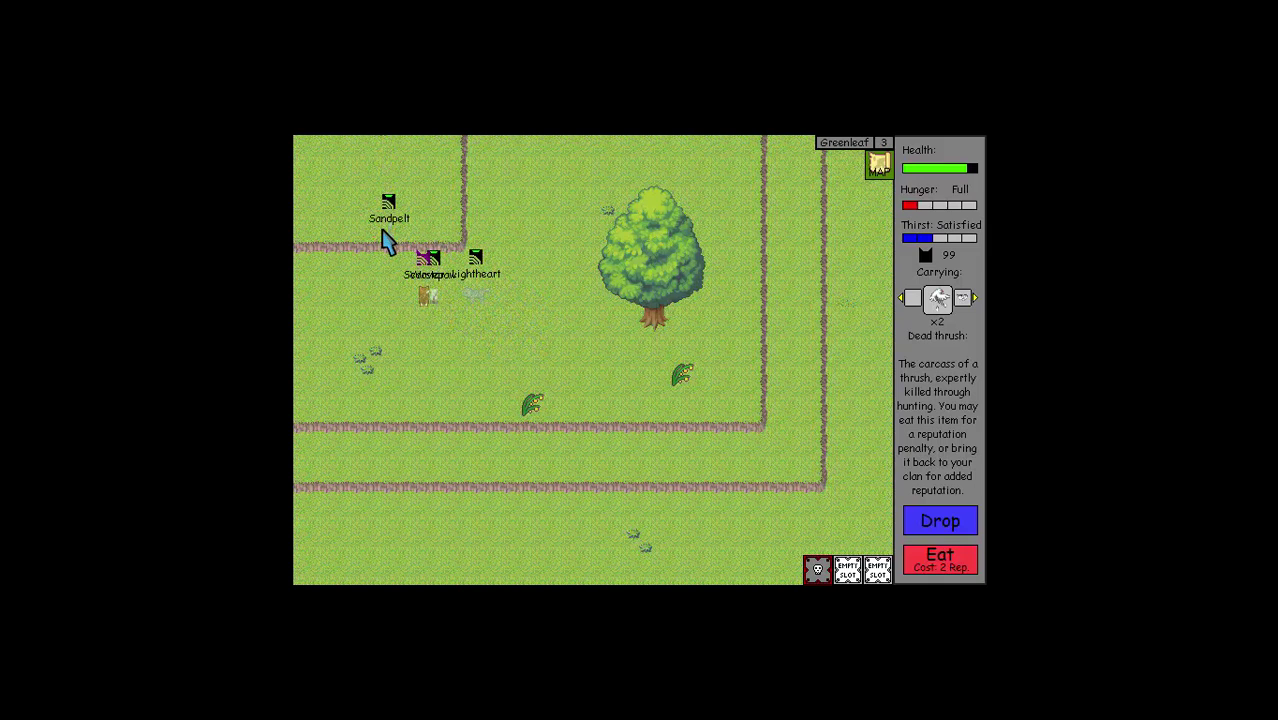
- Lead the patrol upward and then west through the next territory areas
key("Up")
key("Up")
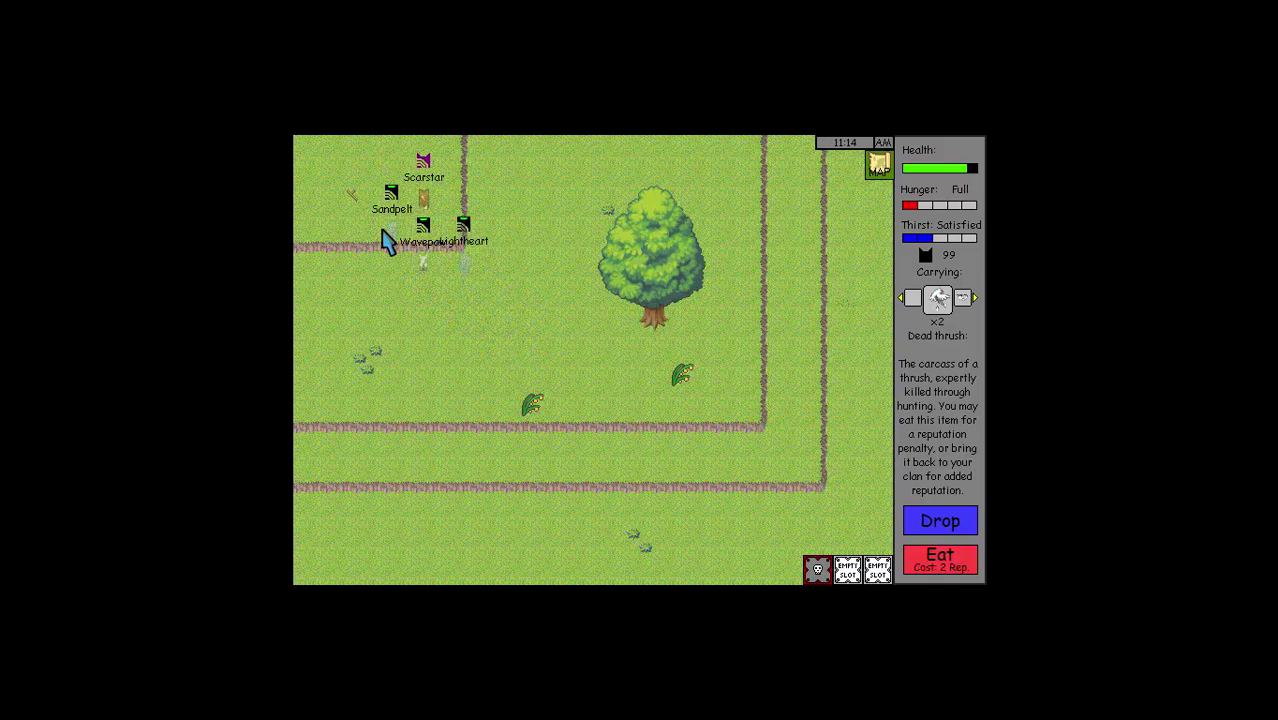
key("Up")
key("Up")
key("Up")
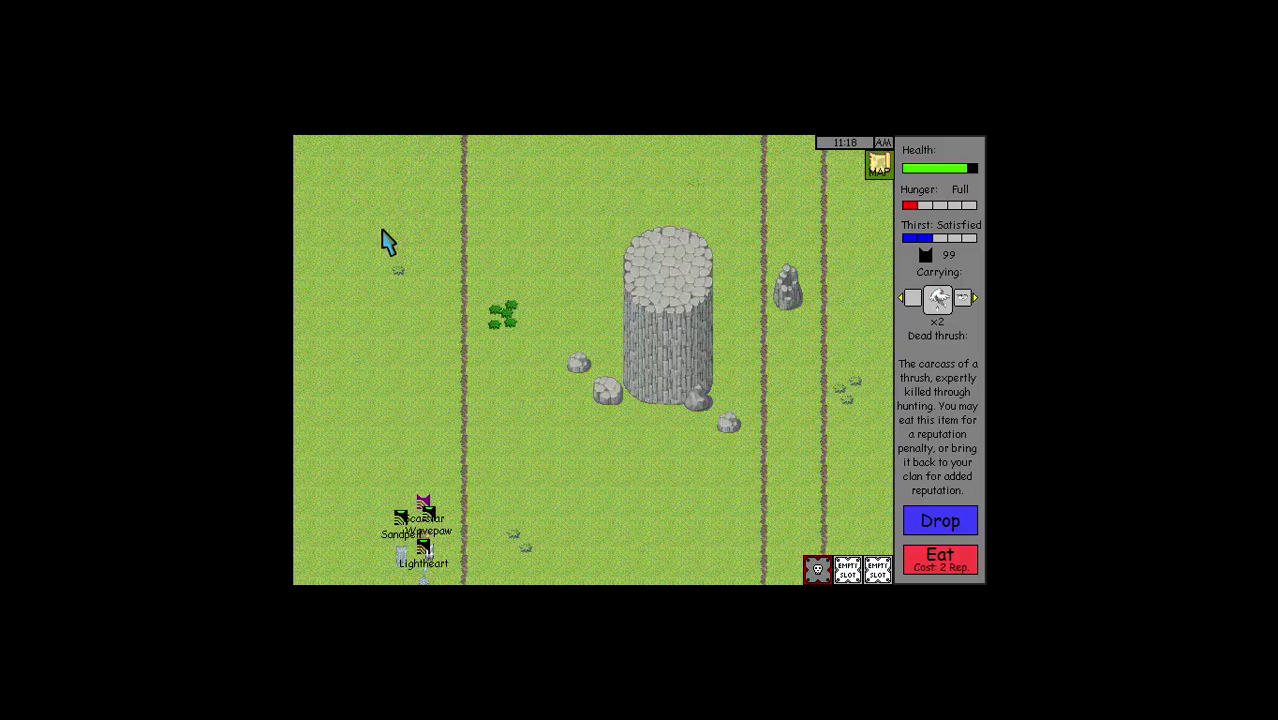
key("Up")
key("Up")
key("Up")
key("Left")
key("Up")
key("Left")
key("Up")
key("Left")
key("Left")
key("Left")
key("Left")
key("Left")
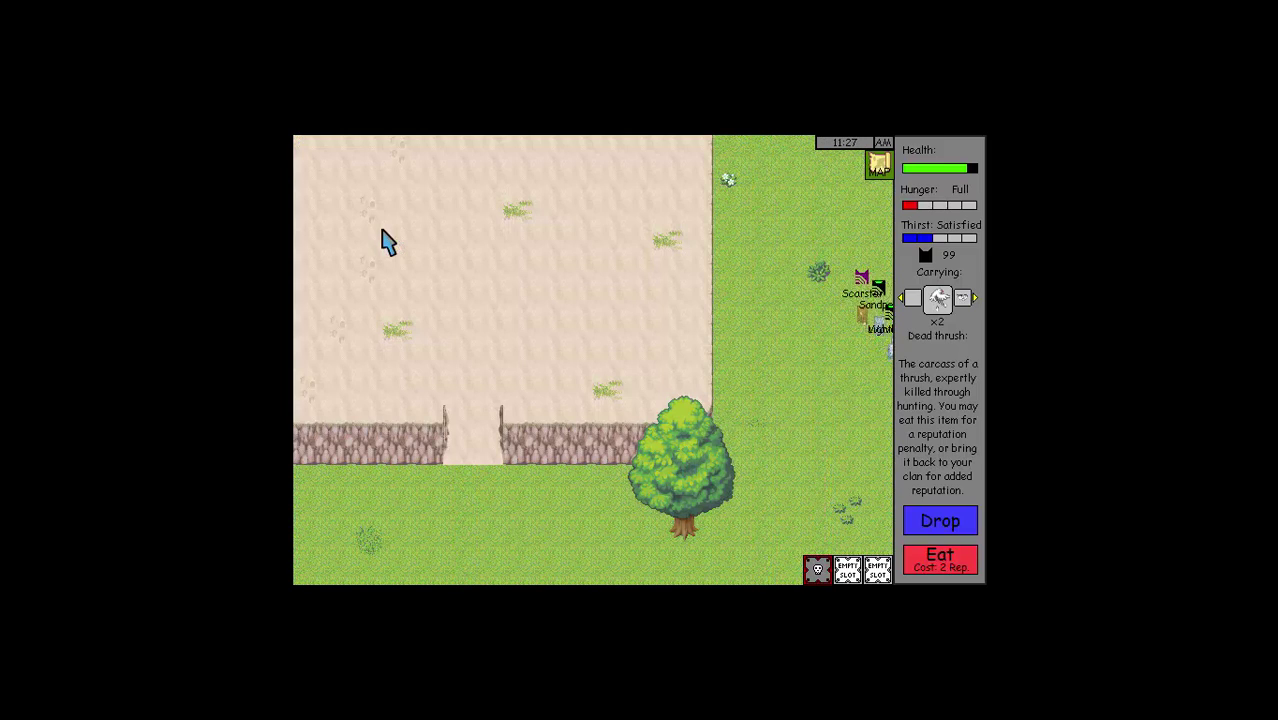
- Bring the patrol up-right to the clearing with the stone pillar
key("Up")
key("Left")
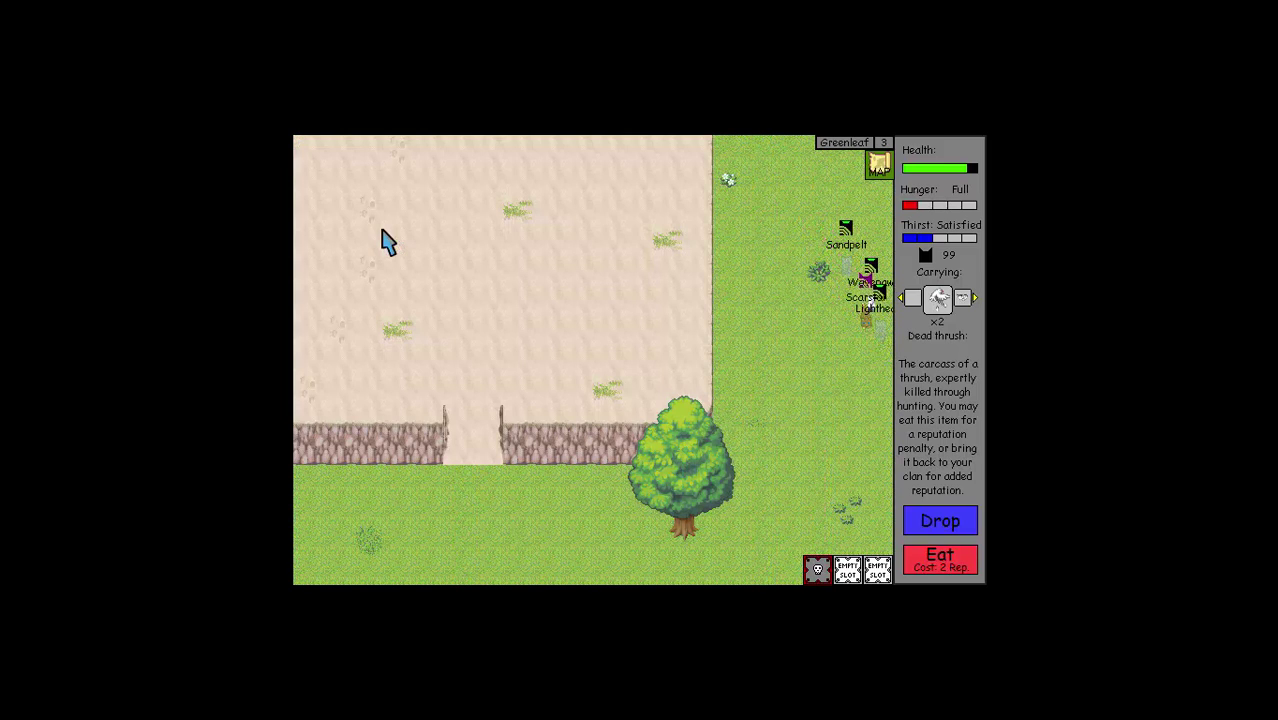
key("Right")
key("Right")
key("Right")
key("Up")
key("Right")
key("Up")
key("Right")
key("Up")
key("Right")
key("Up")
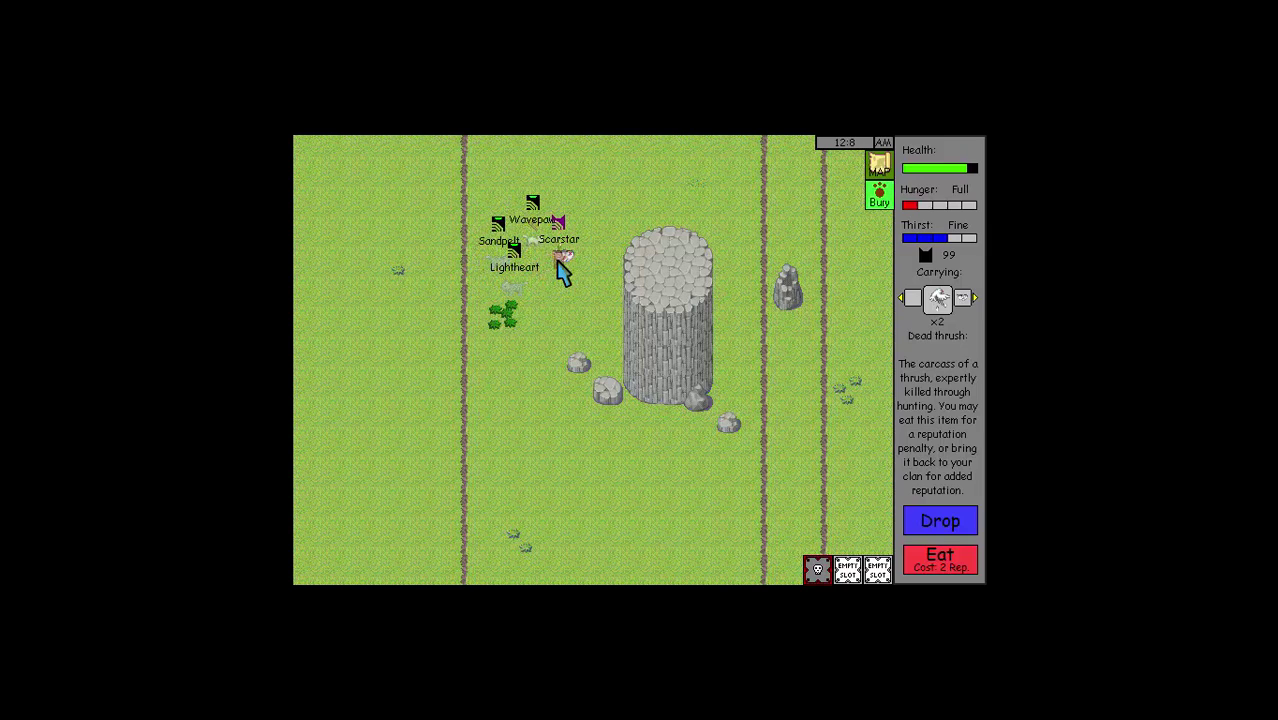
- Bring up the carried dead rabbit and stalk the rabbit in the clearing
left_click(975, 298)
left_click(975, 298)
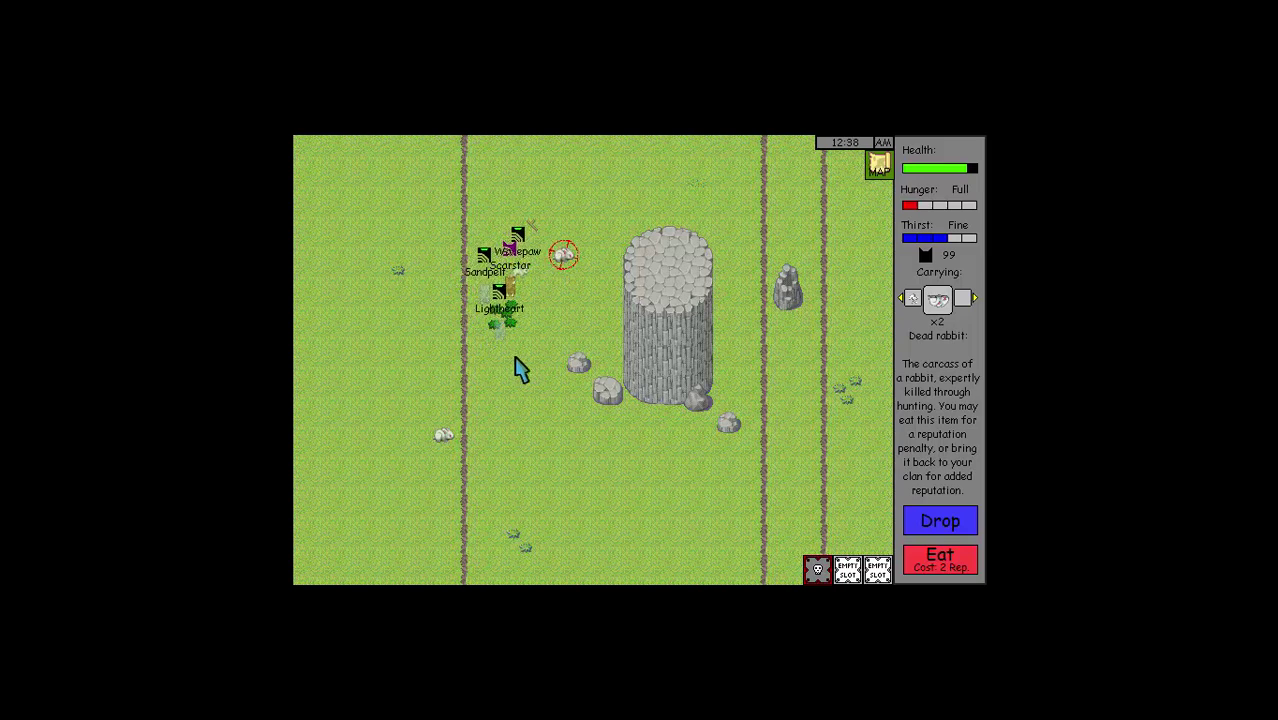
left_click(445, 438)
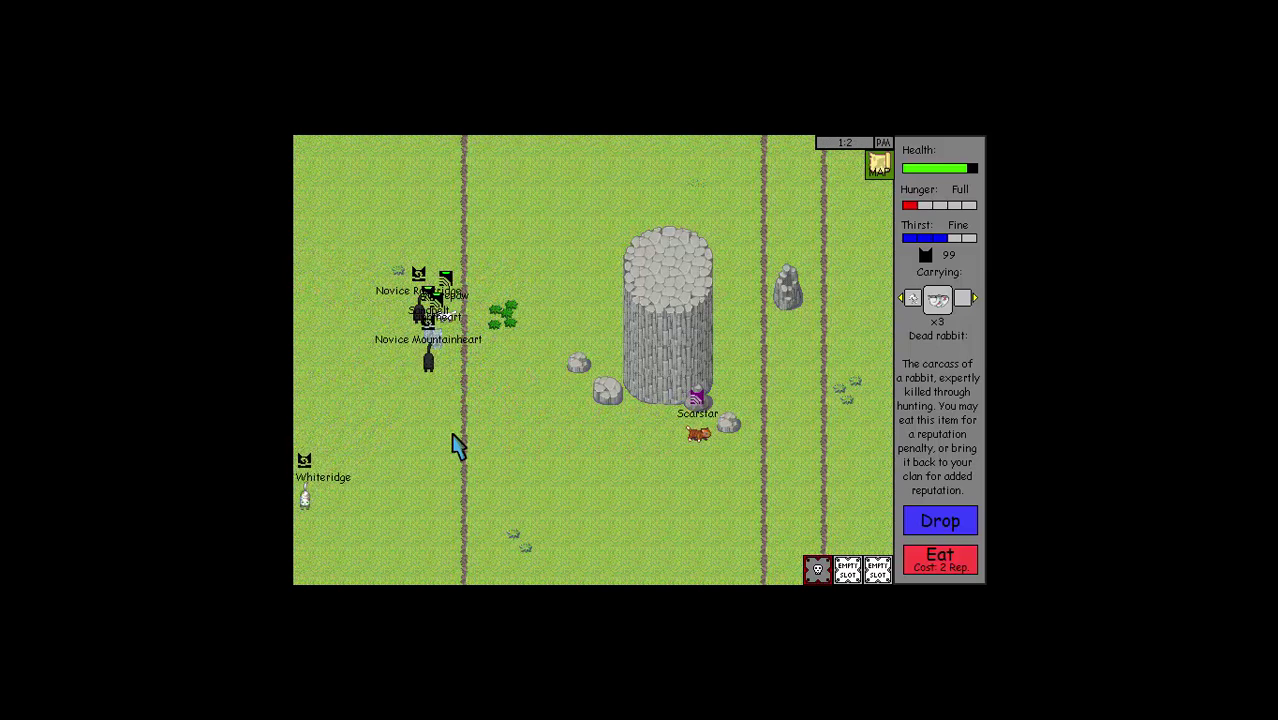
- Move to the next area, check carried prey, and chase prey near the patrol
key("Right")
key("Right")
key("Right")
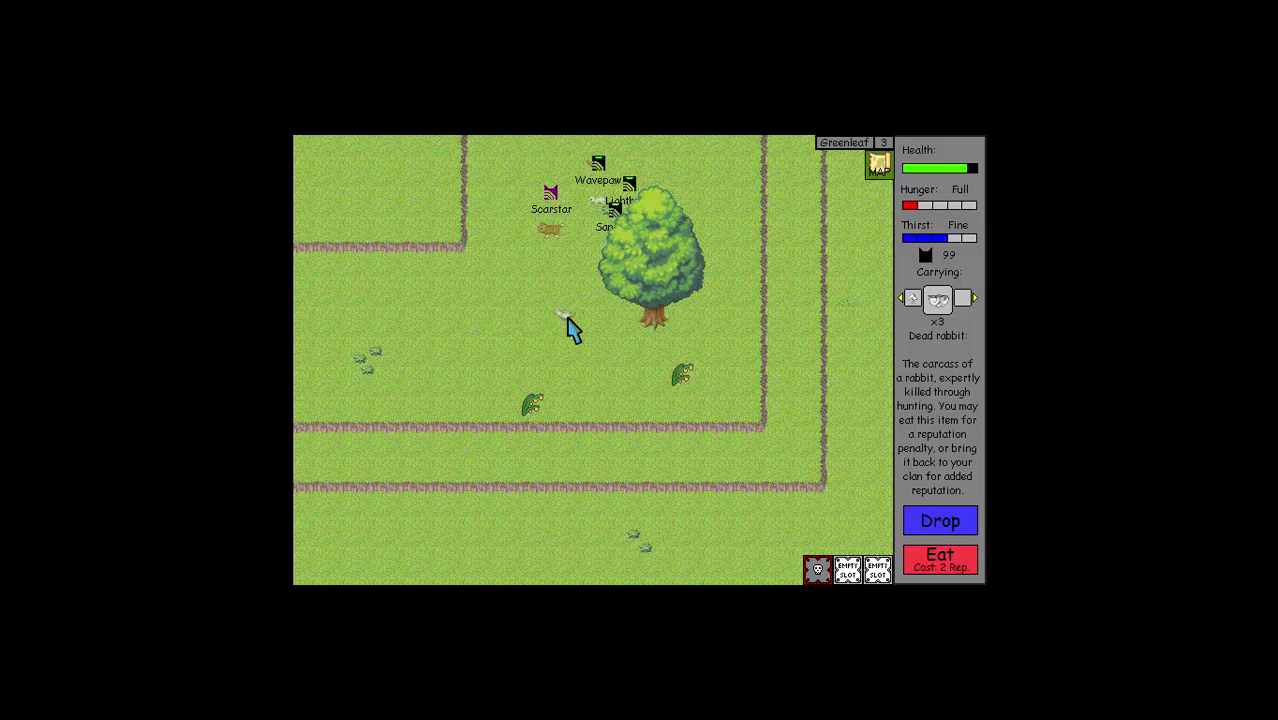
left_click(973, 297)
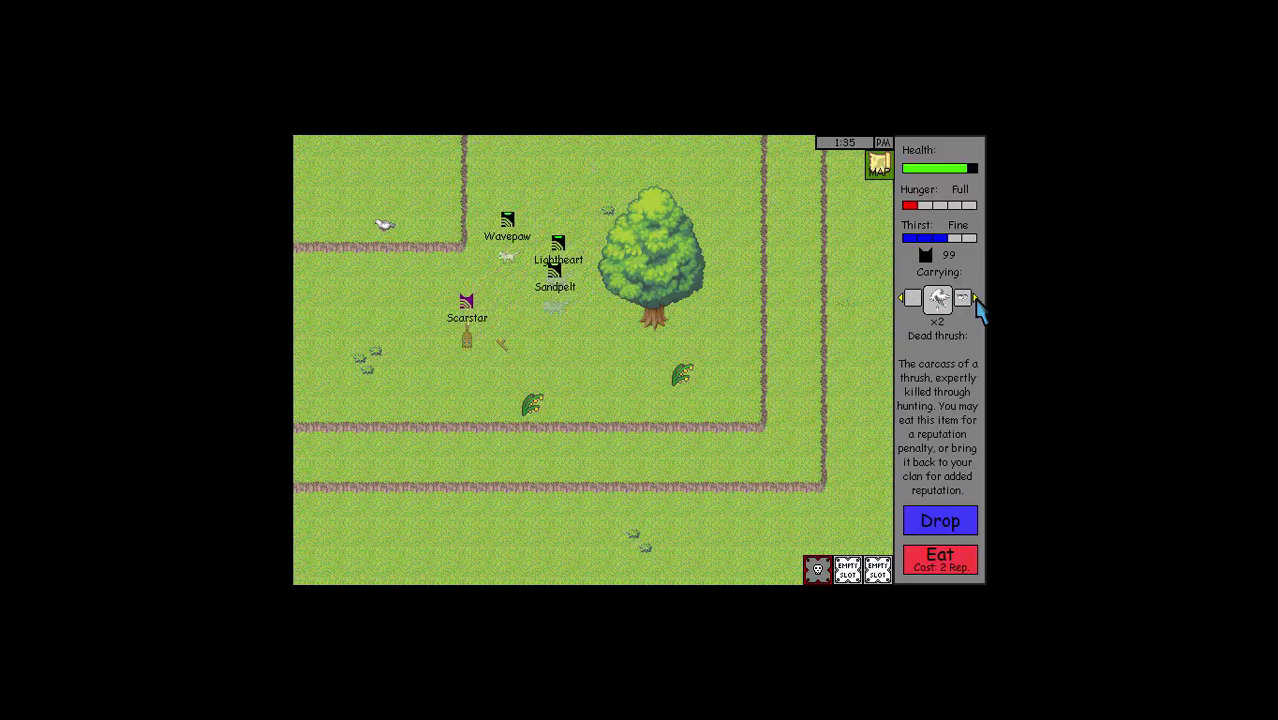
left_click(382, 222)
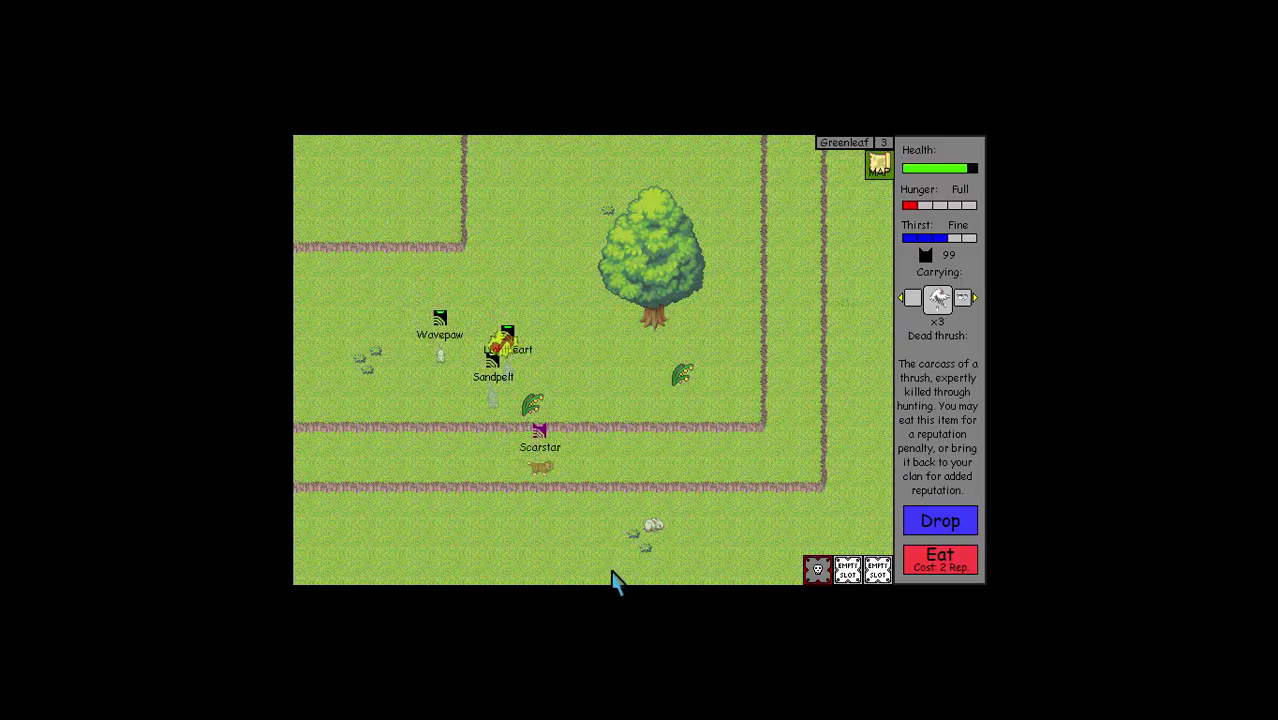
left_click(652, 524)
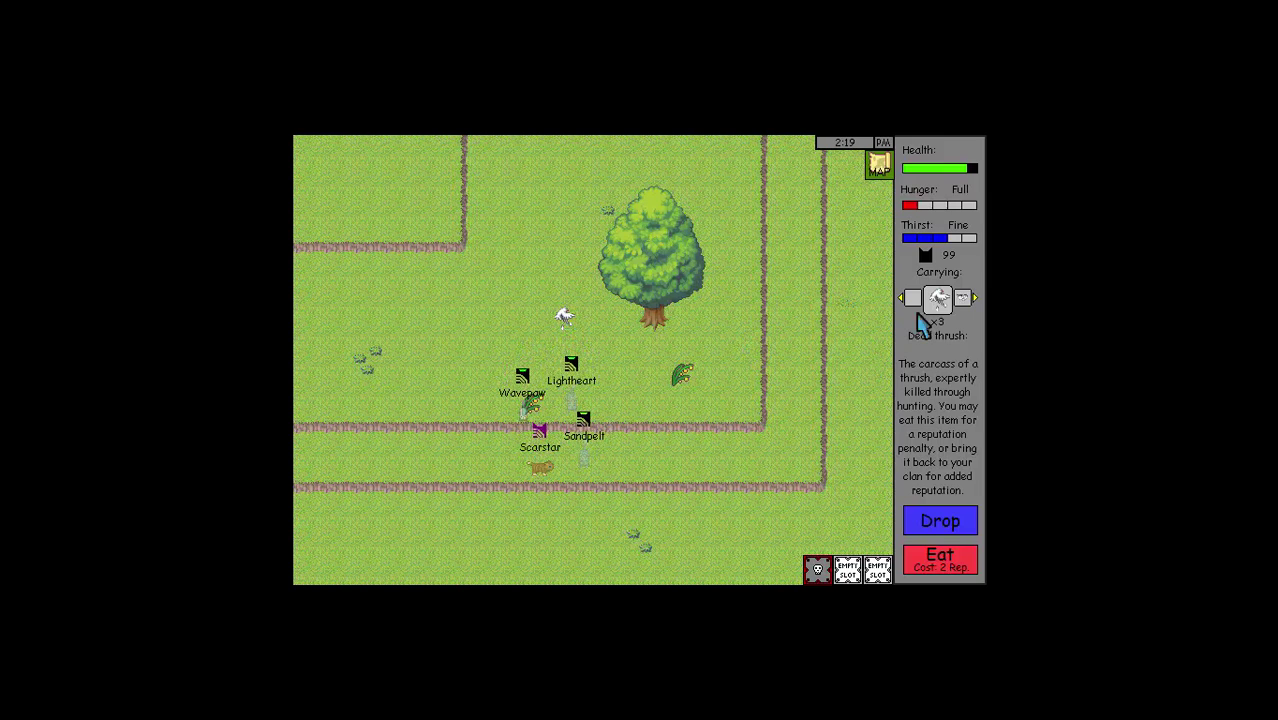
- Eat the two carried thrushes and then the carried dead rabbit
left_click(940, 562)
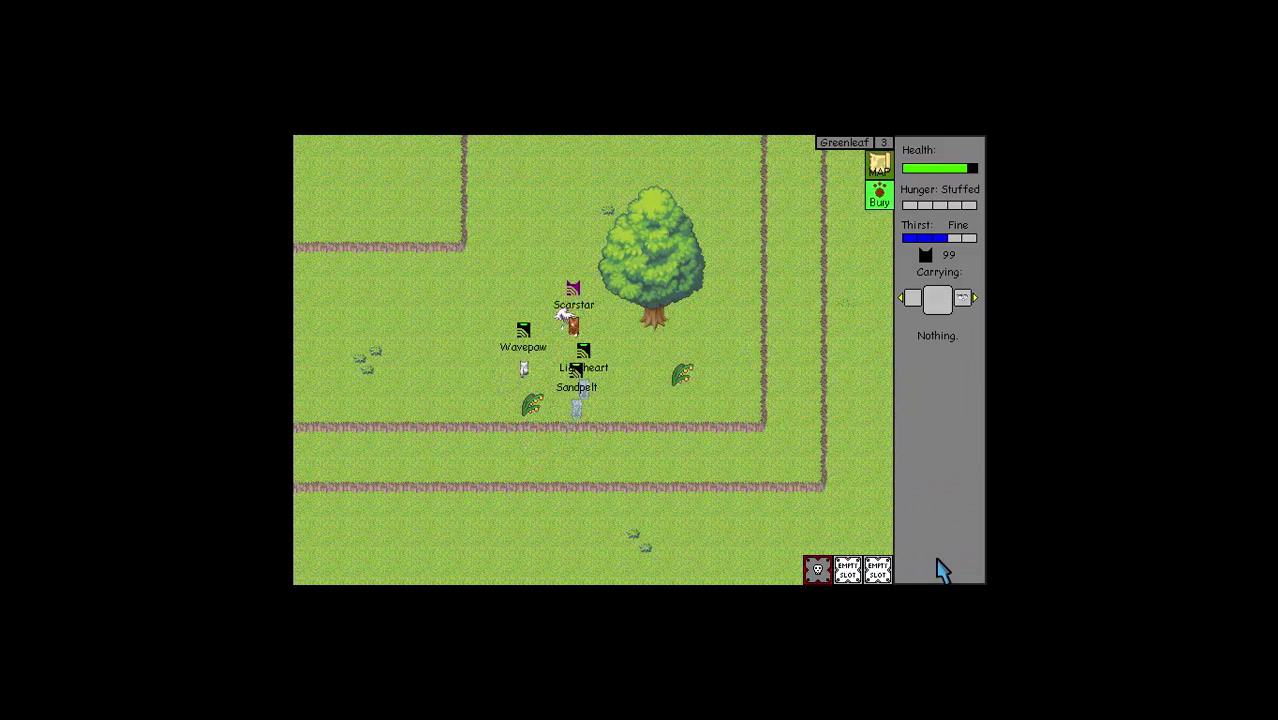
left_click(948, 562)
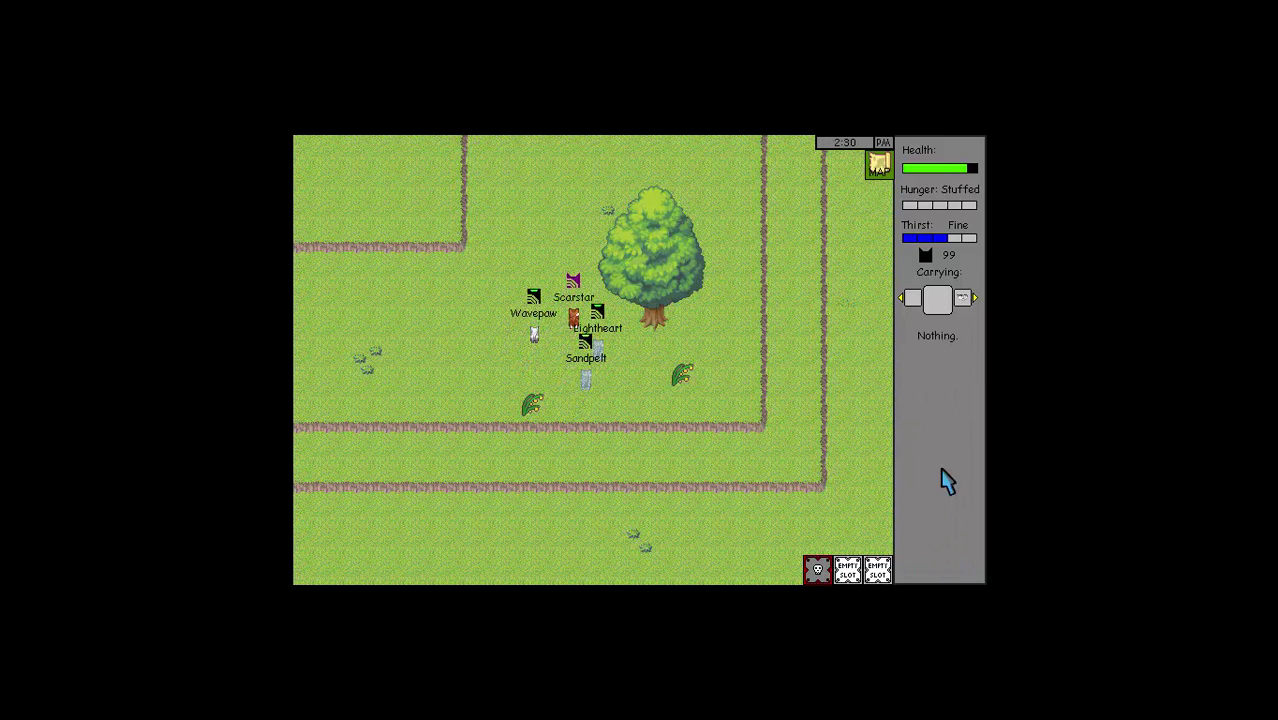
left_click(975, 298)
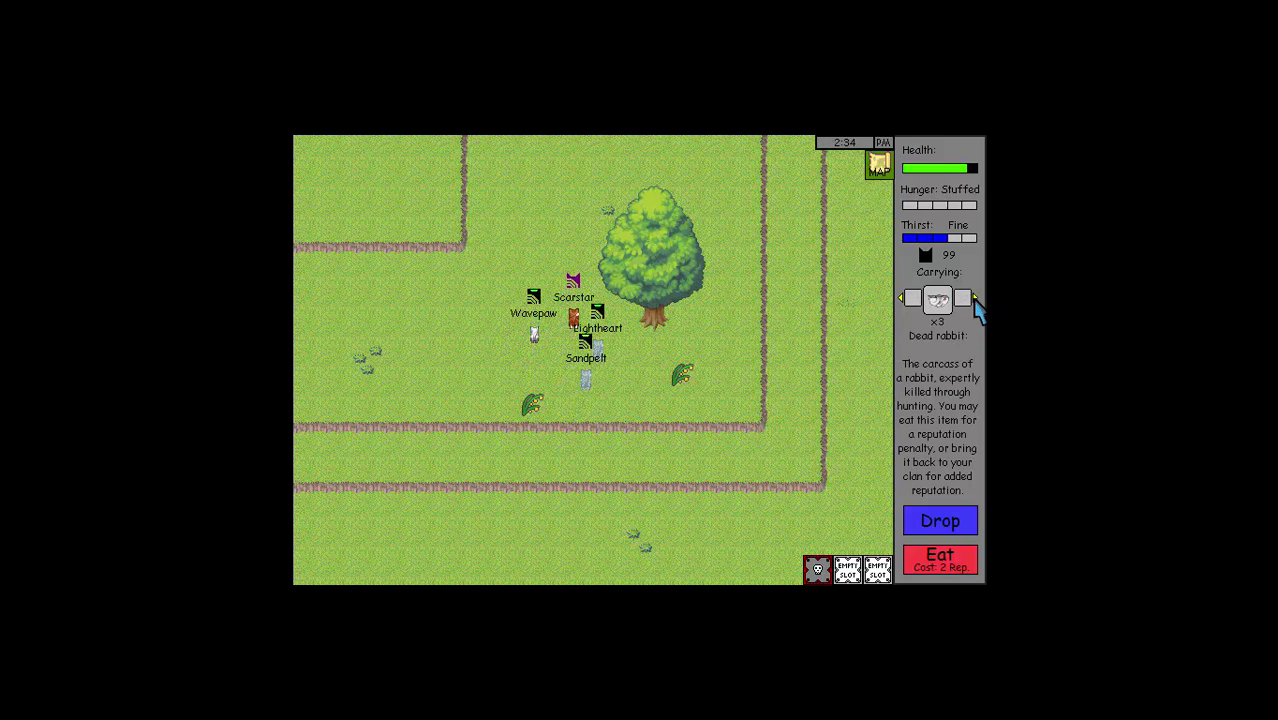
left_click(934, 566)
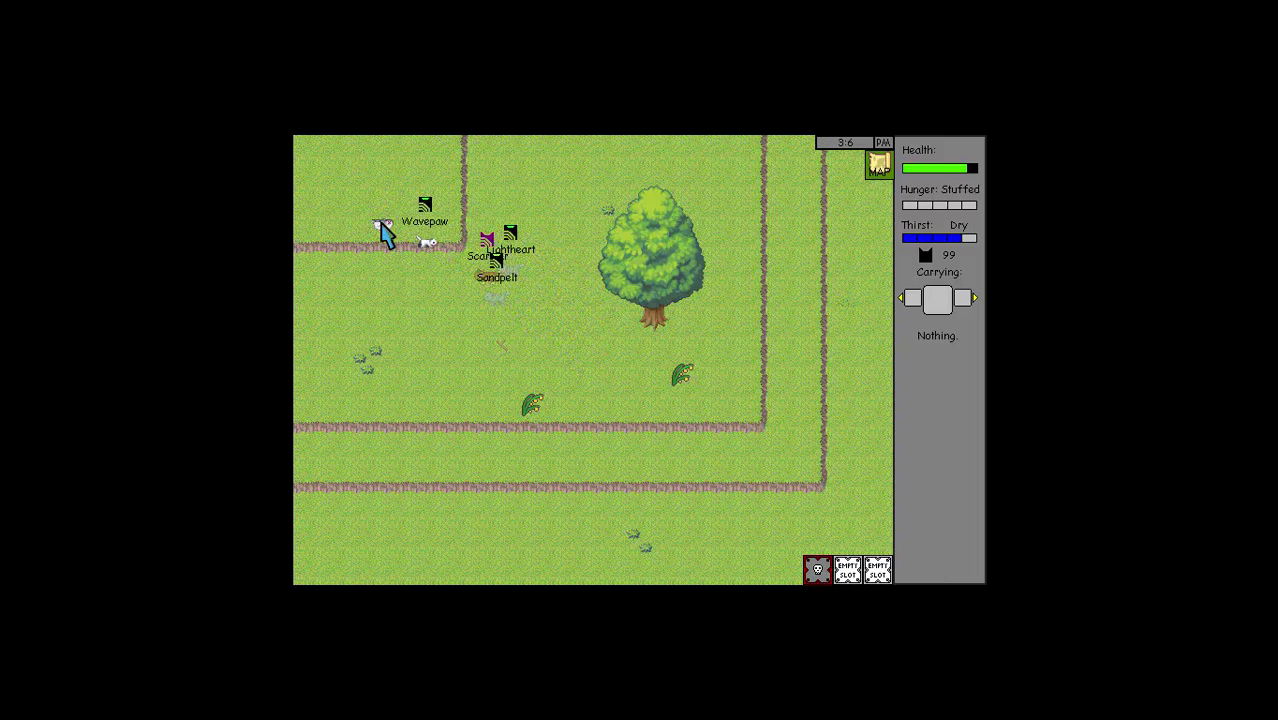
- Pick up the rabbit on the ground, then the thrush on the grass
left_click(388, 233)
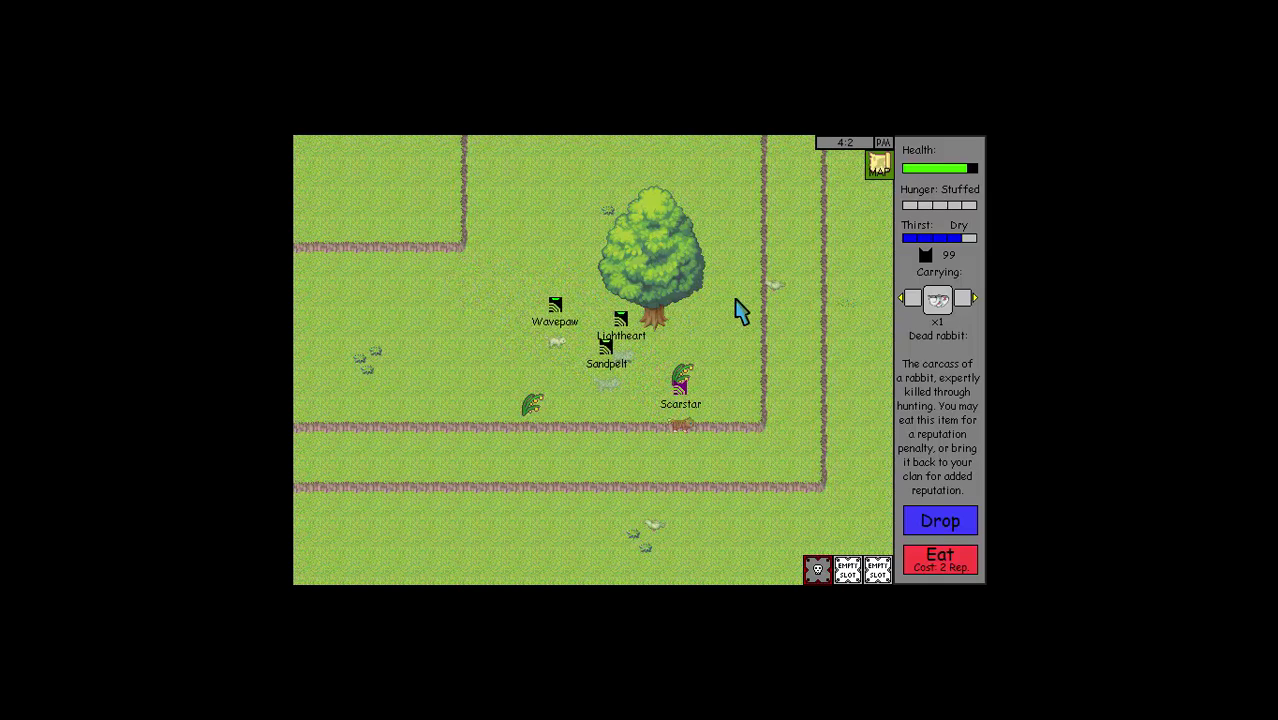
left_click(778, 290)
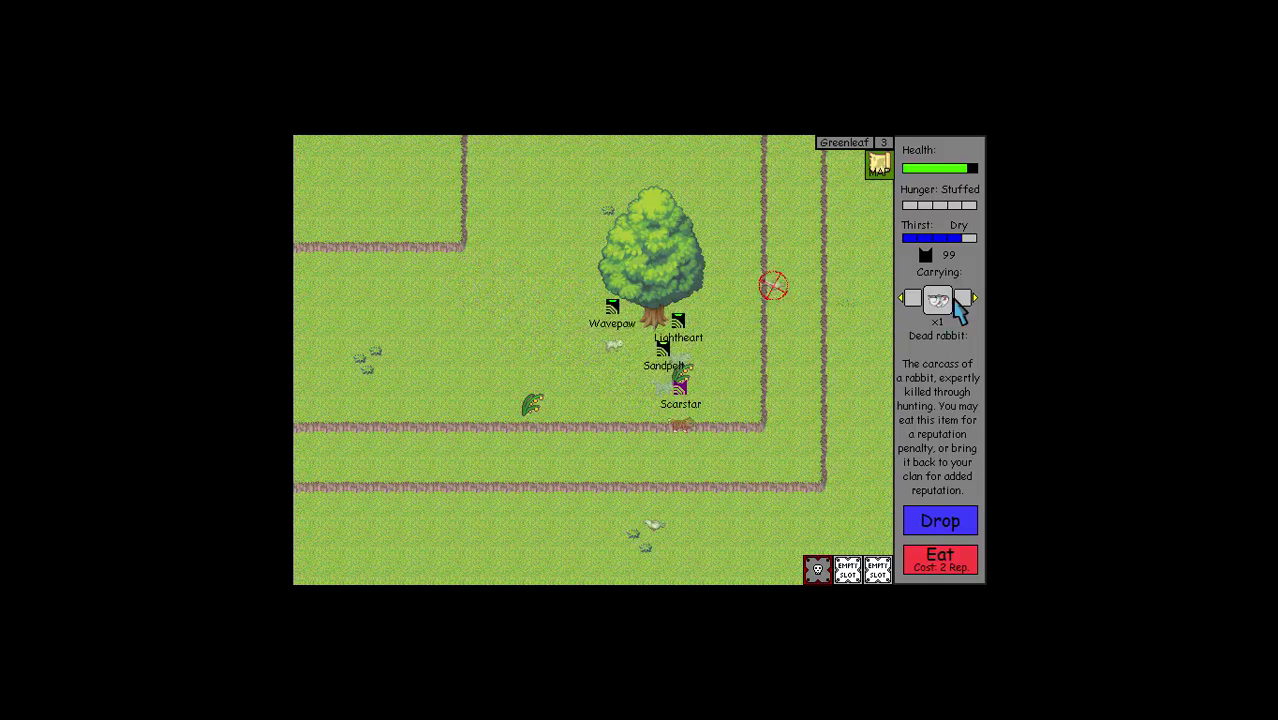
left_click(976, 298)
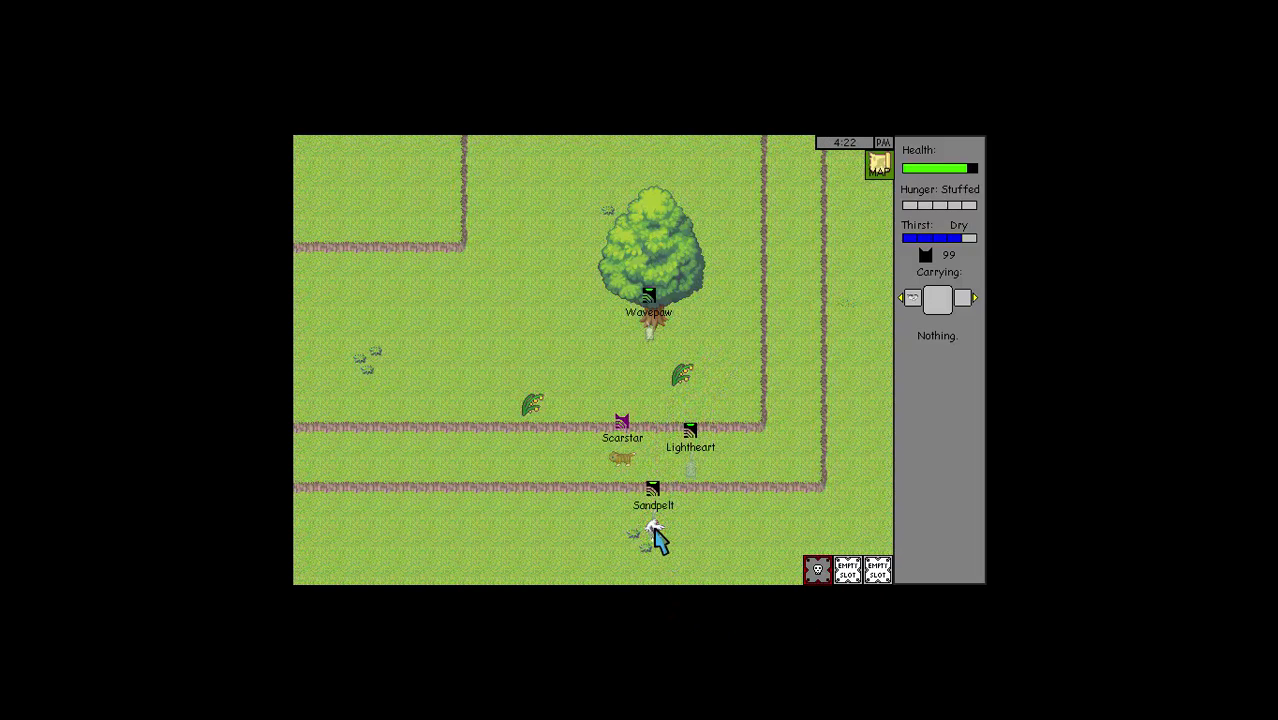
left_click(655, 533)
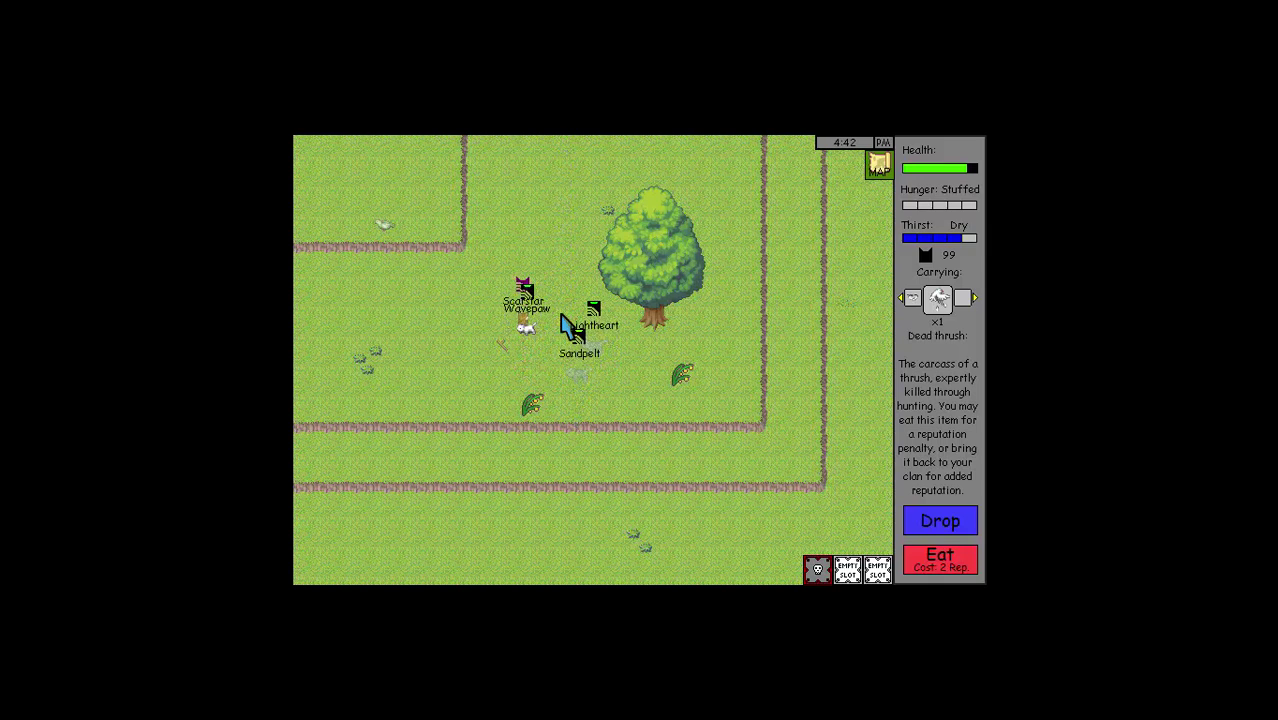
- Walk the patrol up-left, then back down to collect the rabbit on the lower grass
left_click(383, 222)
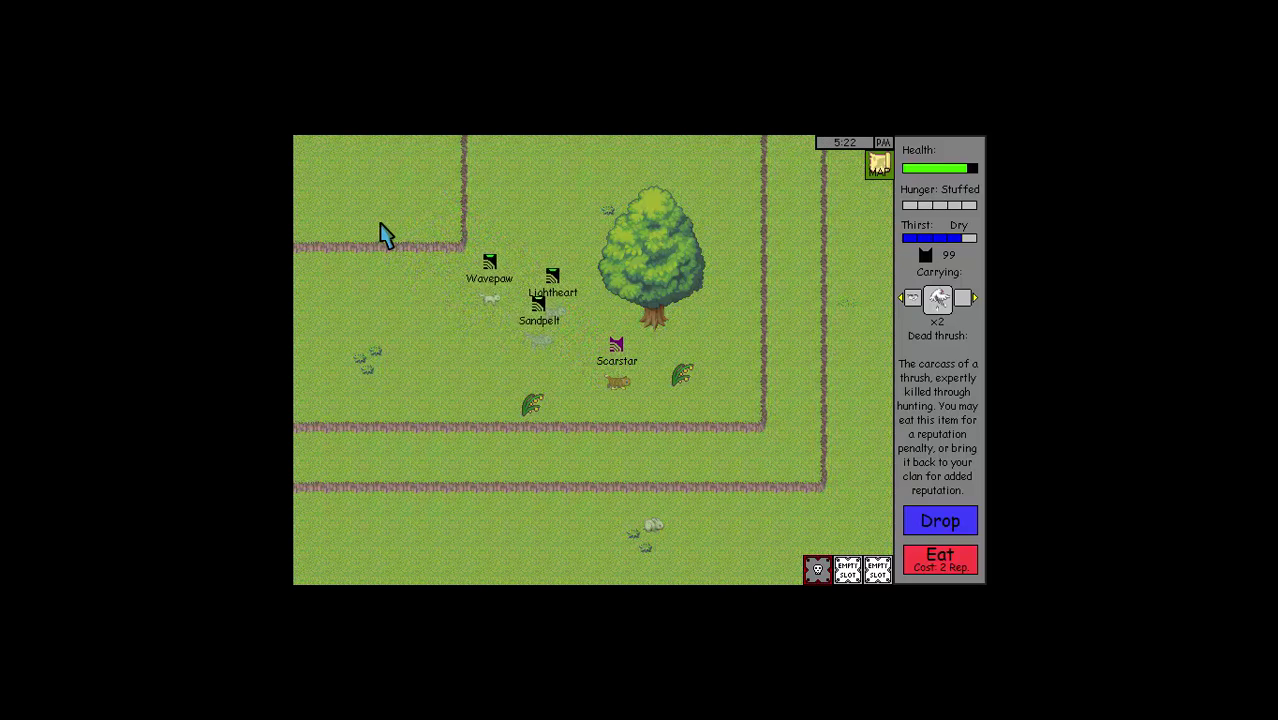
left_click(652, 523)
left_click(973, 297)
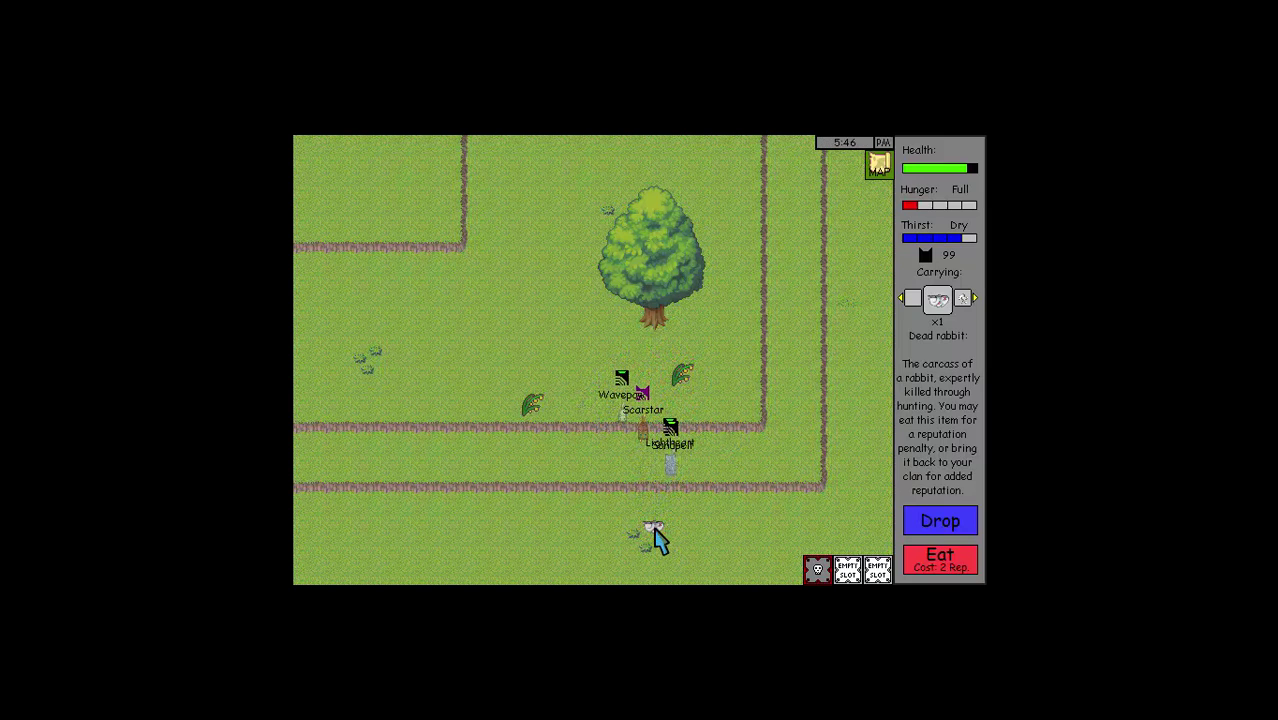
left_click(655, 530)
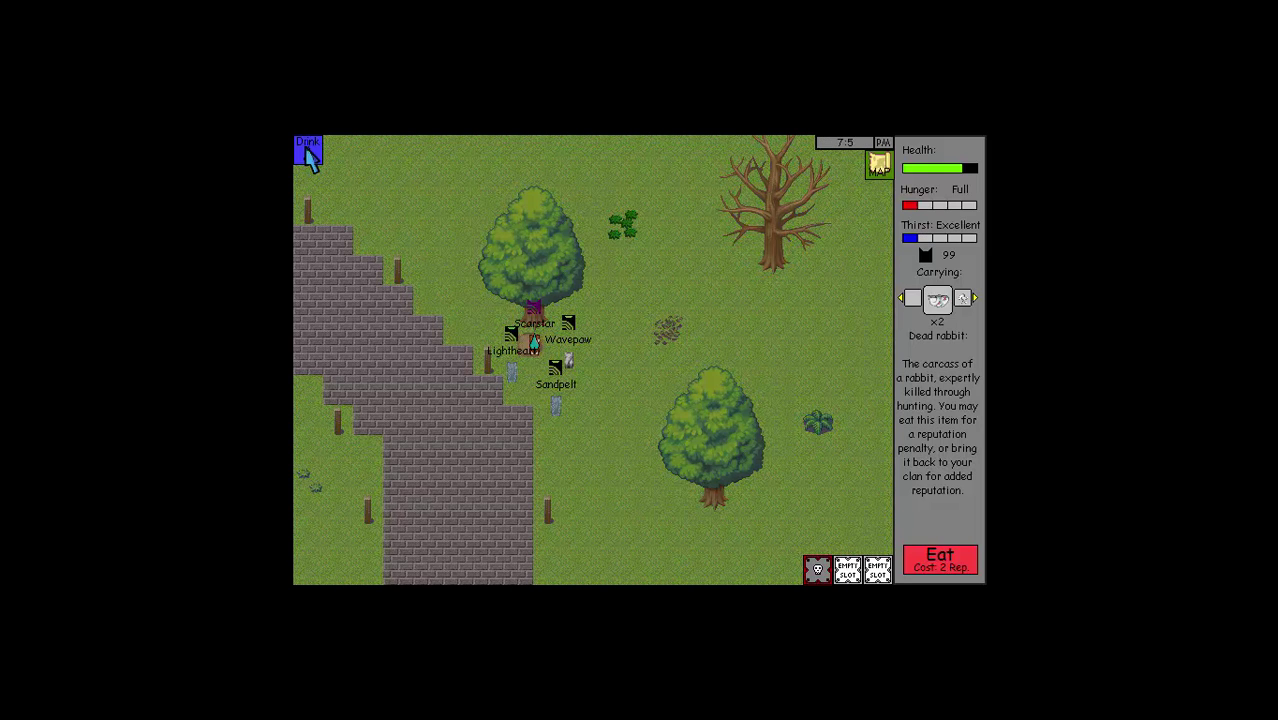
- Walk the patrol right from the water, cycling the carried thrush and rabbit
key("Right")
key("Right")
key("Right")
key("Up")
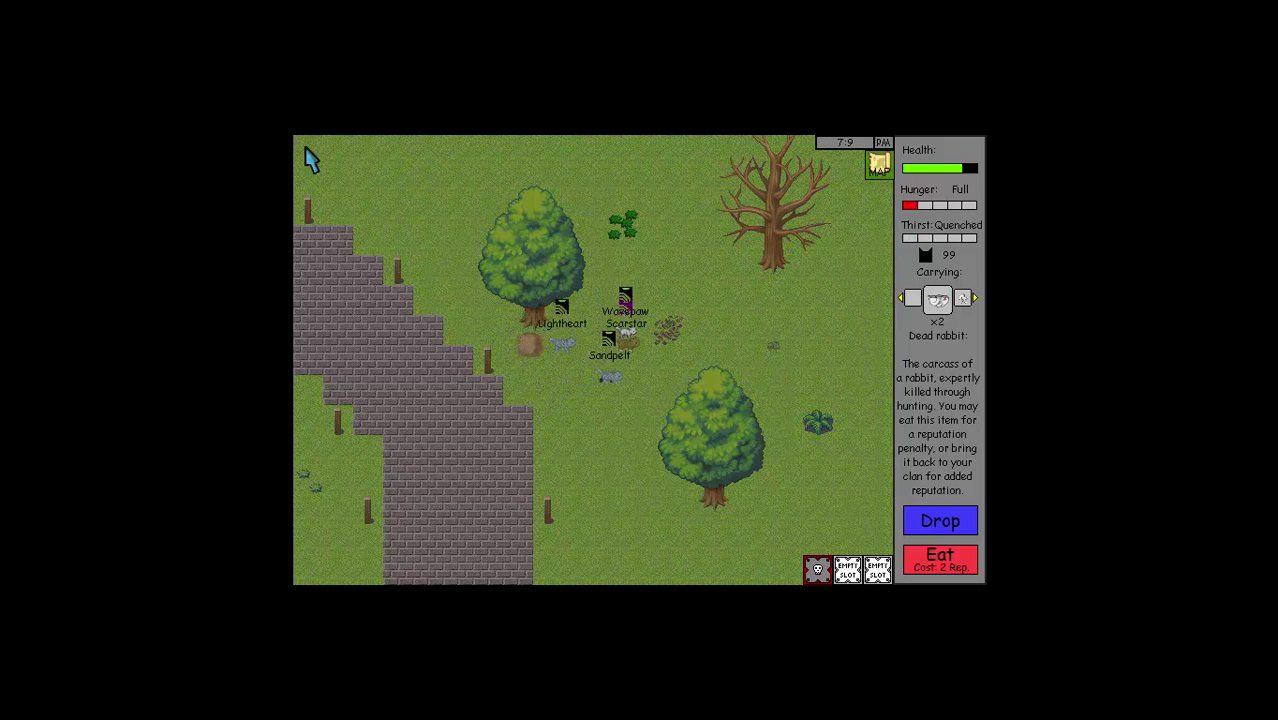
left_click(902, 299)
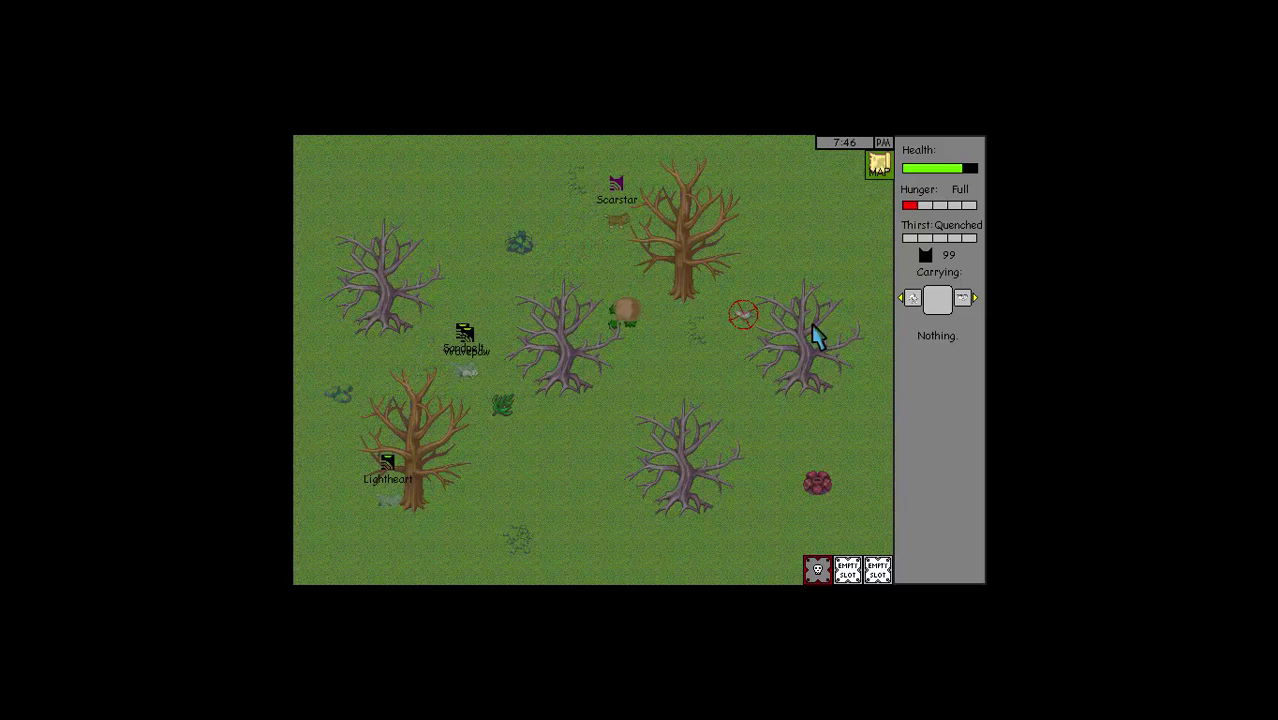
left_click(911, 298)
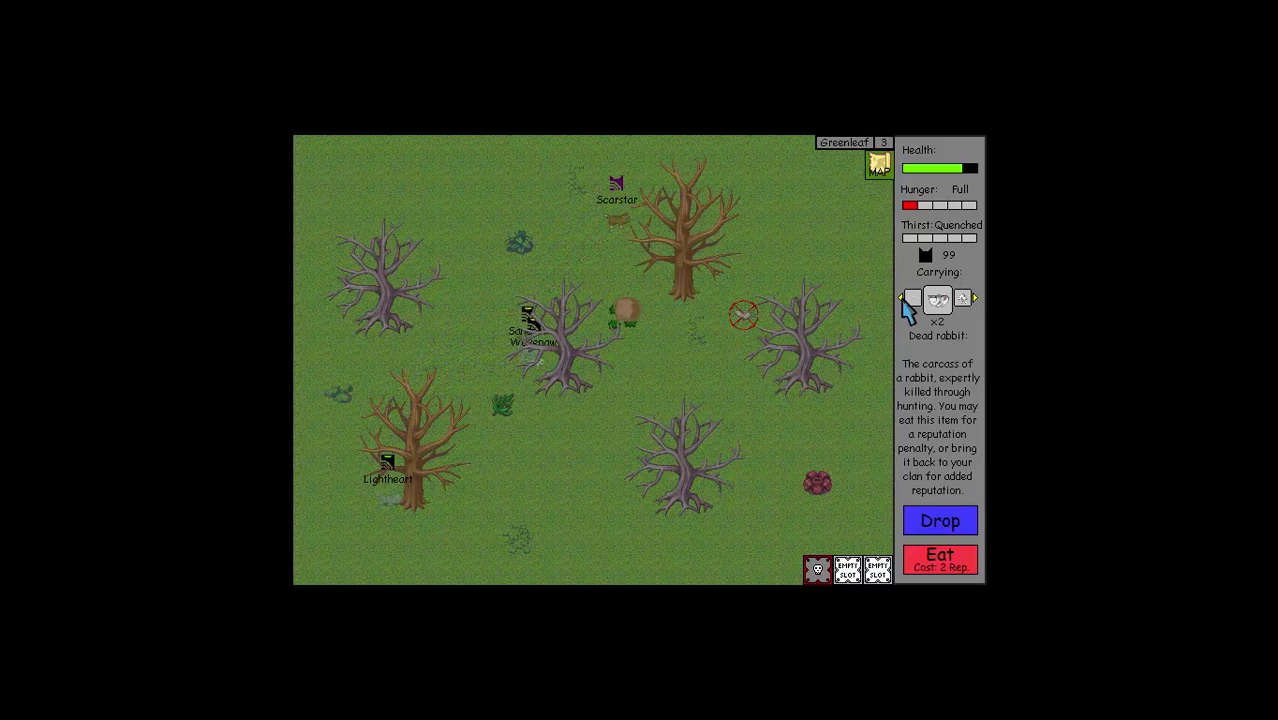
left_click(908, 302)
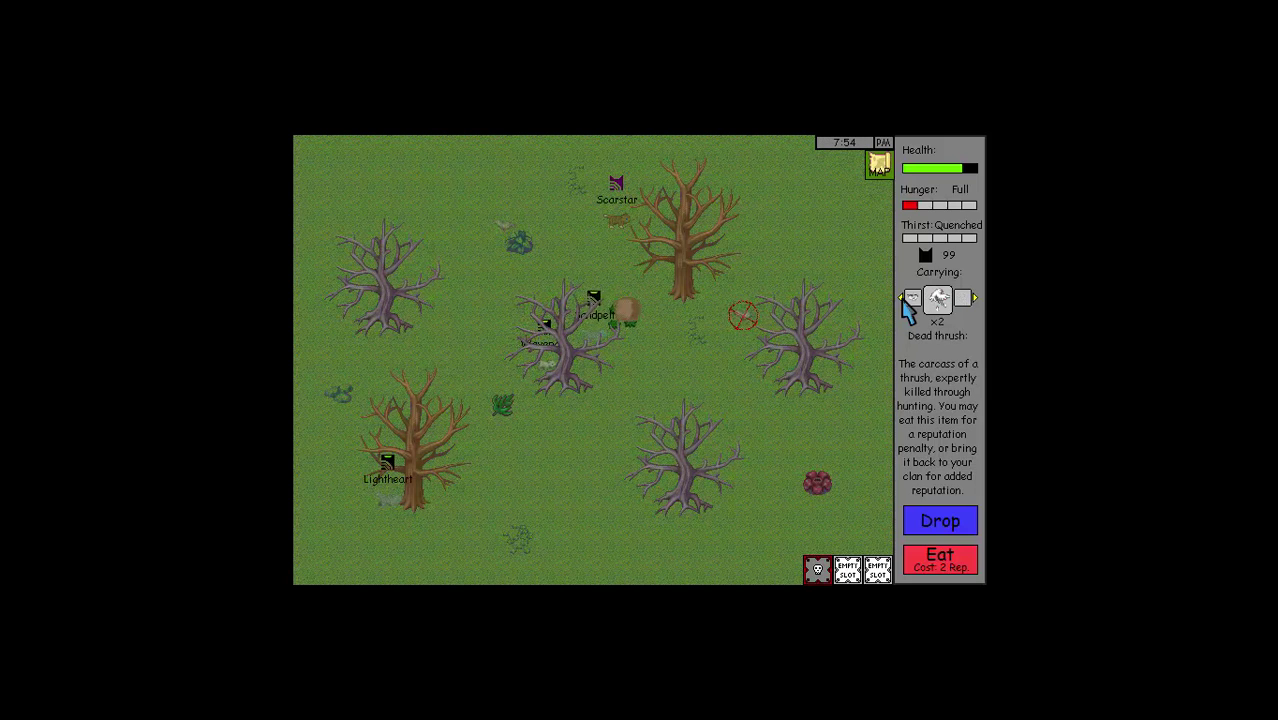
- Send Scarstar toward the upper-left bushes and check the carry slots
left_click(507, 234)
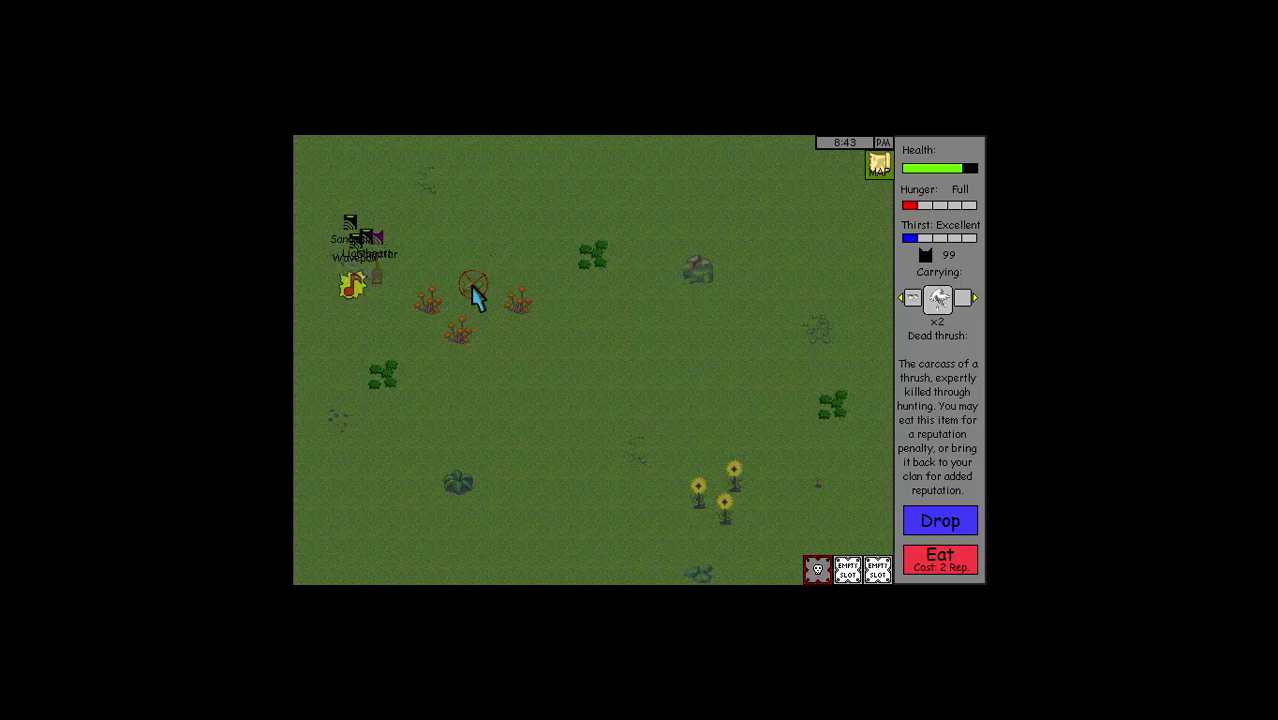
left_click(974, 298)
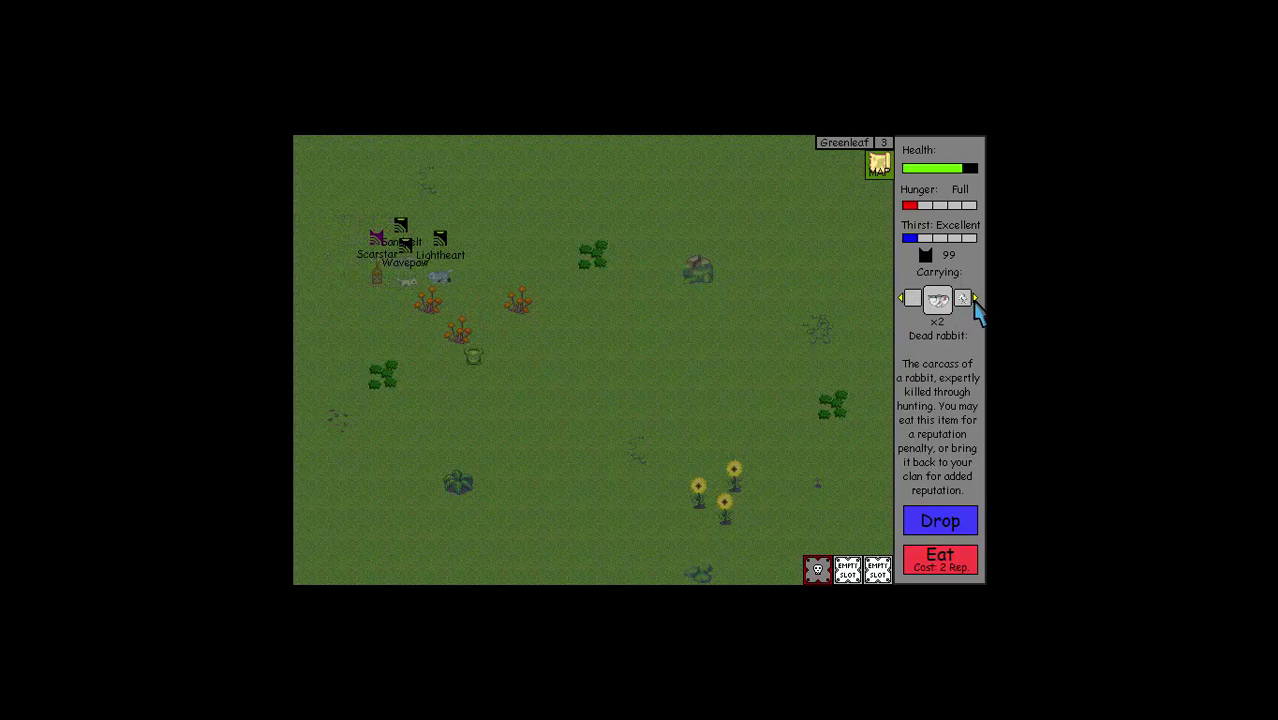
left_click(974, 298)
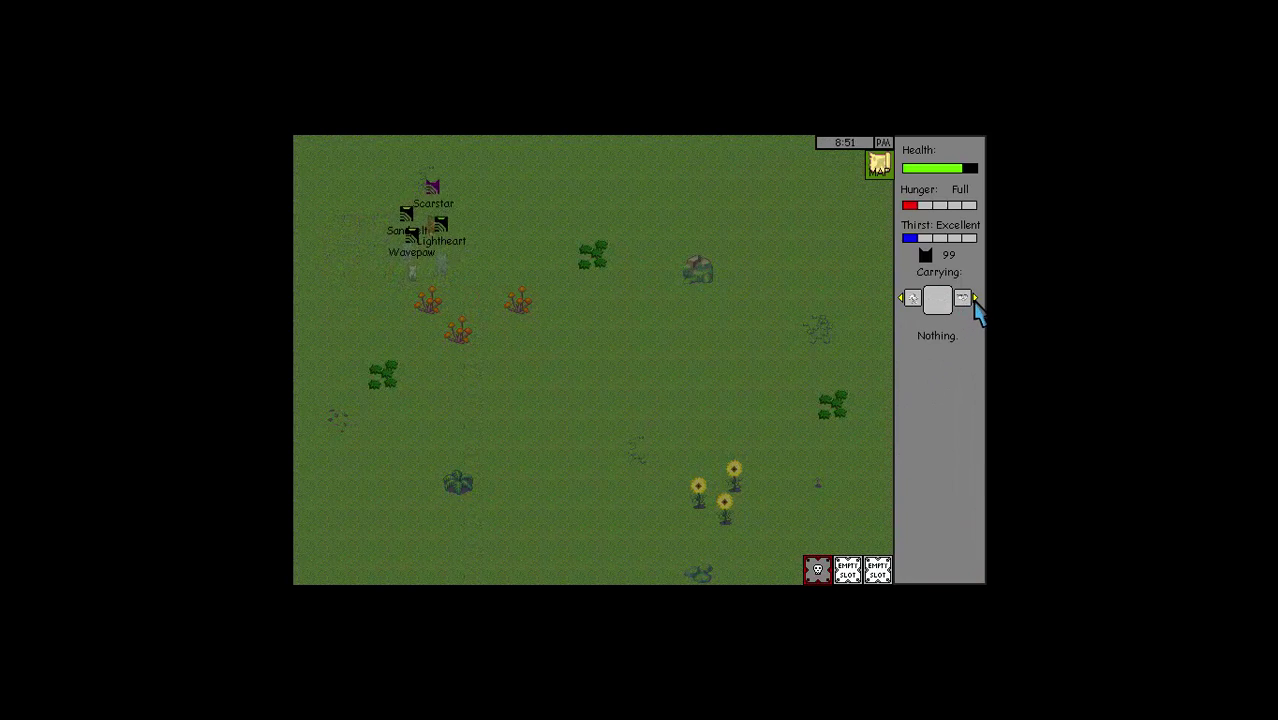
- Cross into the pond area, check the carried prey, and walk into camp
key("Up")
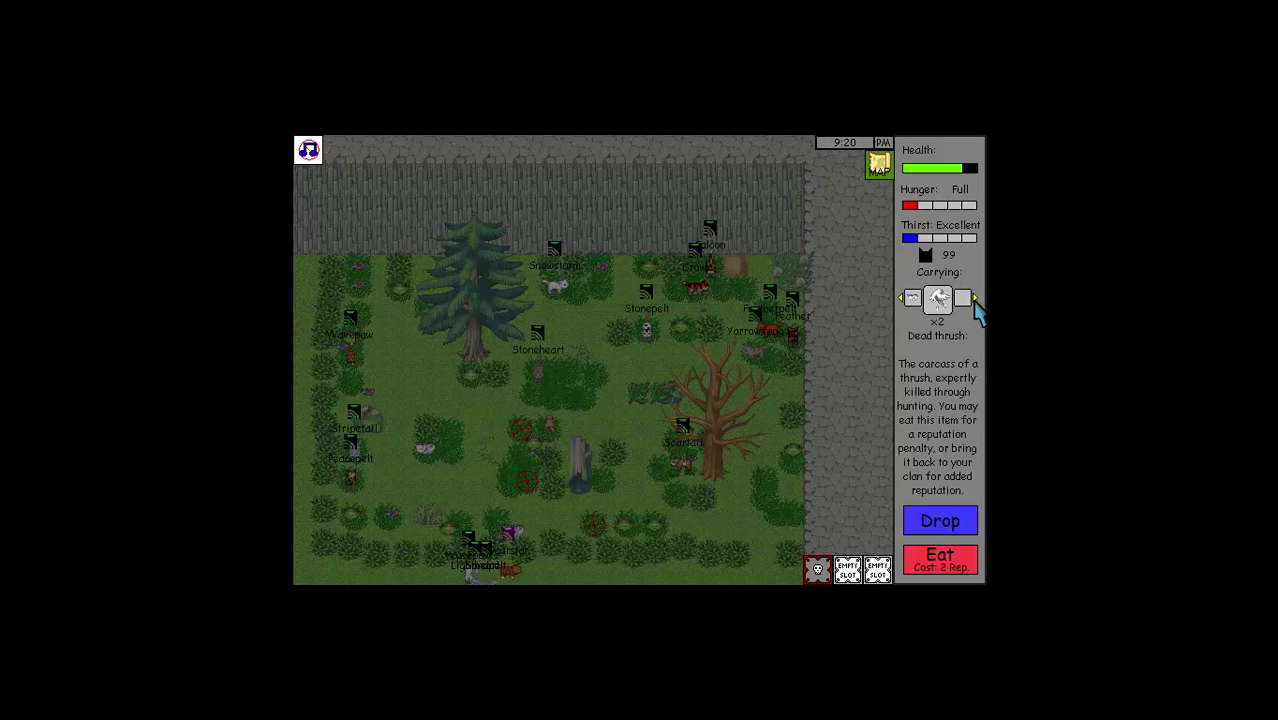
left_click(971, 297)
left_click(971, 297)
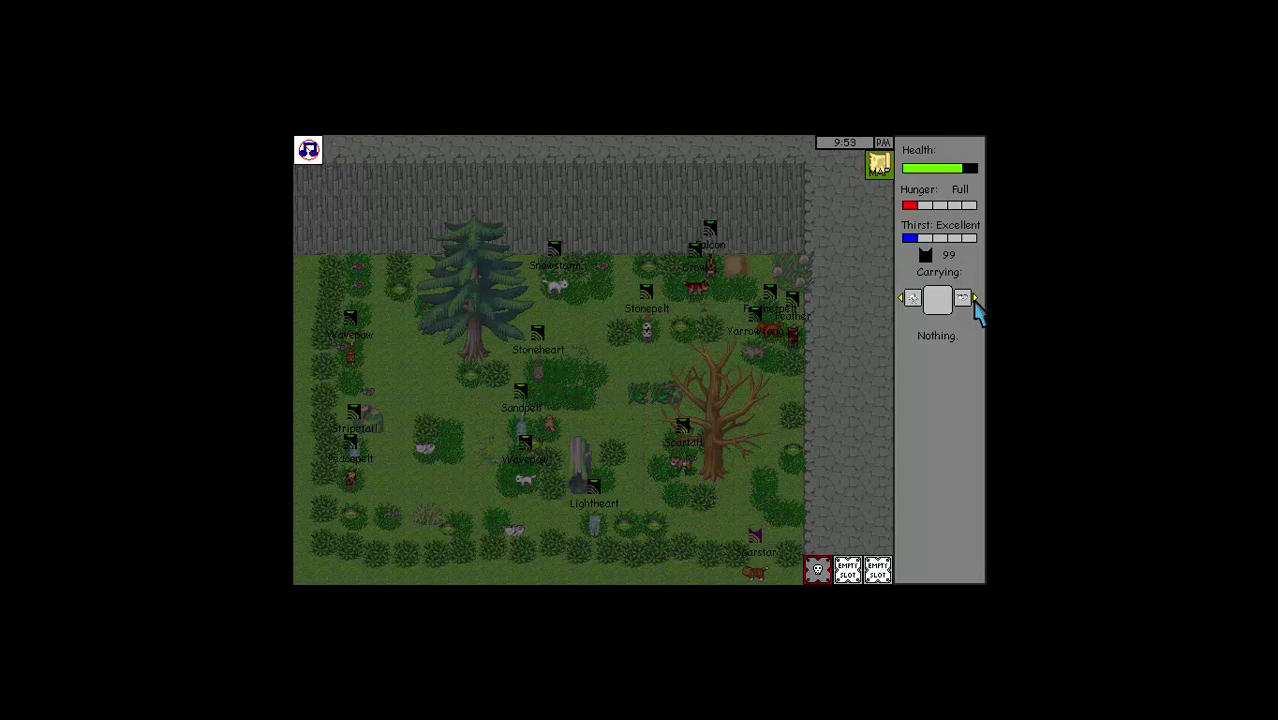
key("Up")
key("Up")
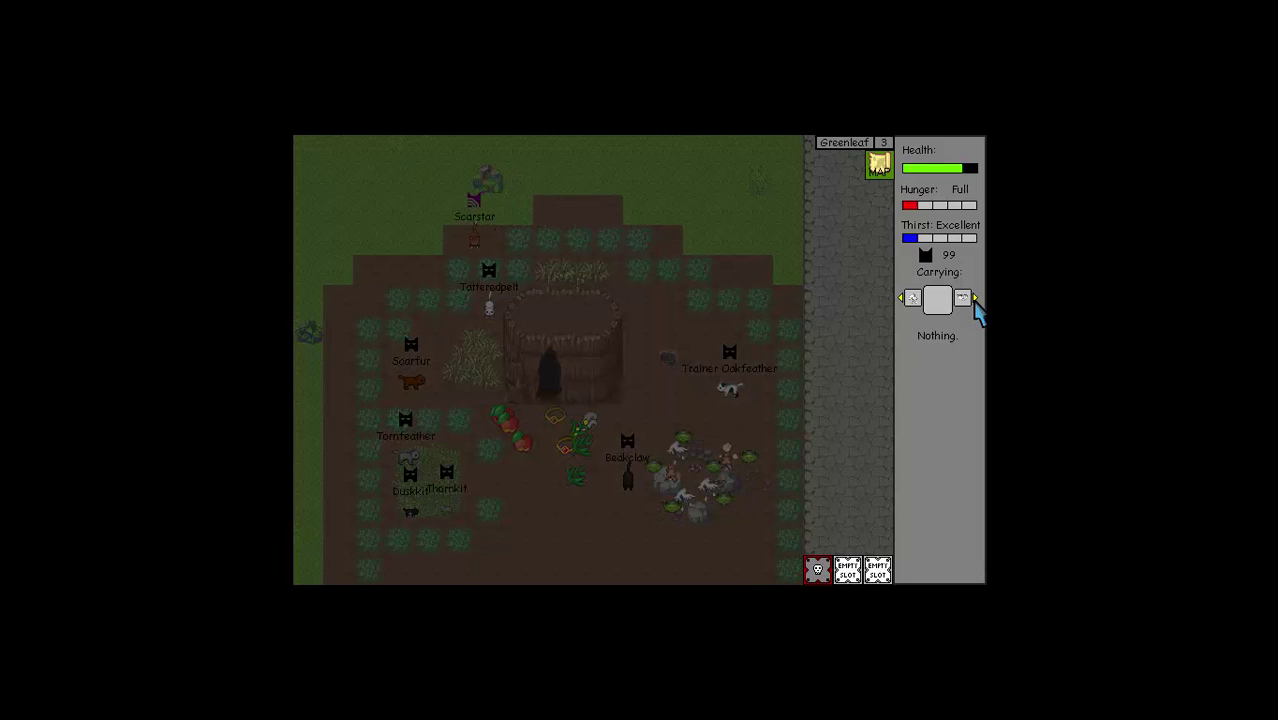
- Walk Scarstar out of camp and up through the forest to the rogue den
key("Up")
key("Up")
key("Up")
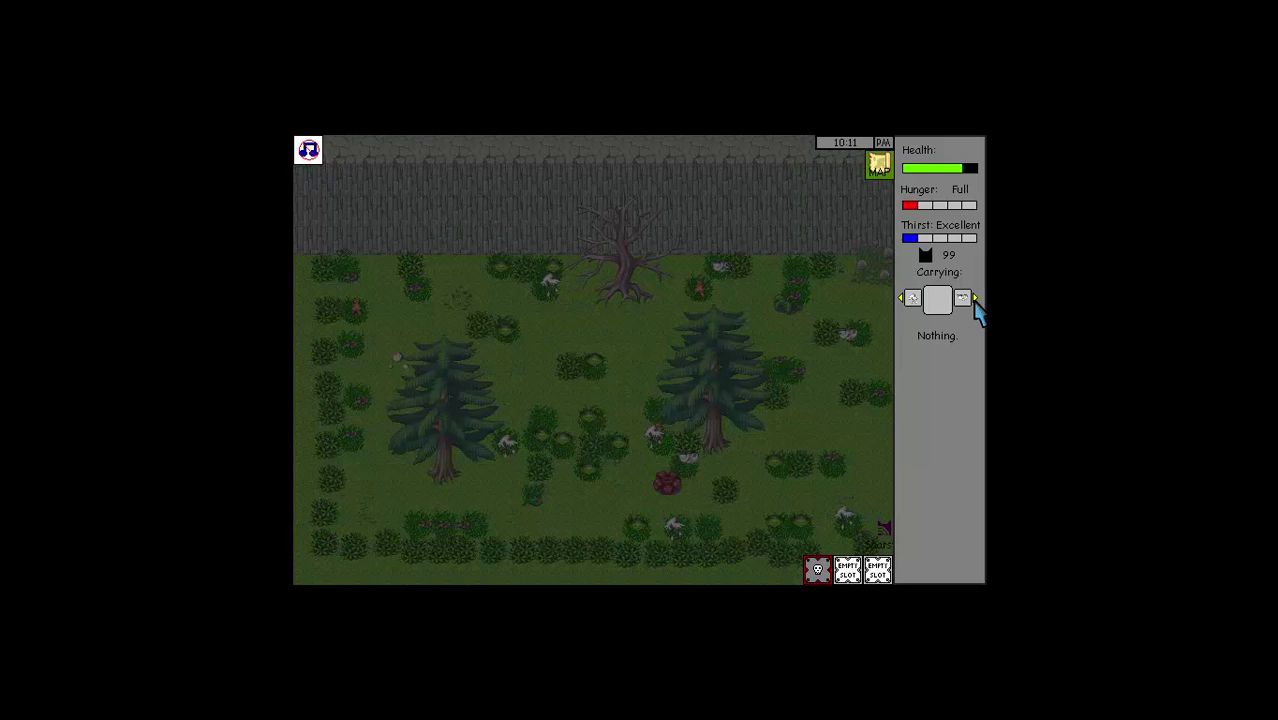
key("Left")
key("Up")
key("Up")
key("Up")
key("Up")
key("Up")
key("Up")
key("Up")
key("Up")
key("Up")
key("Up")
key("Up")
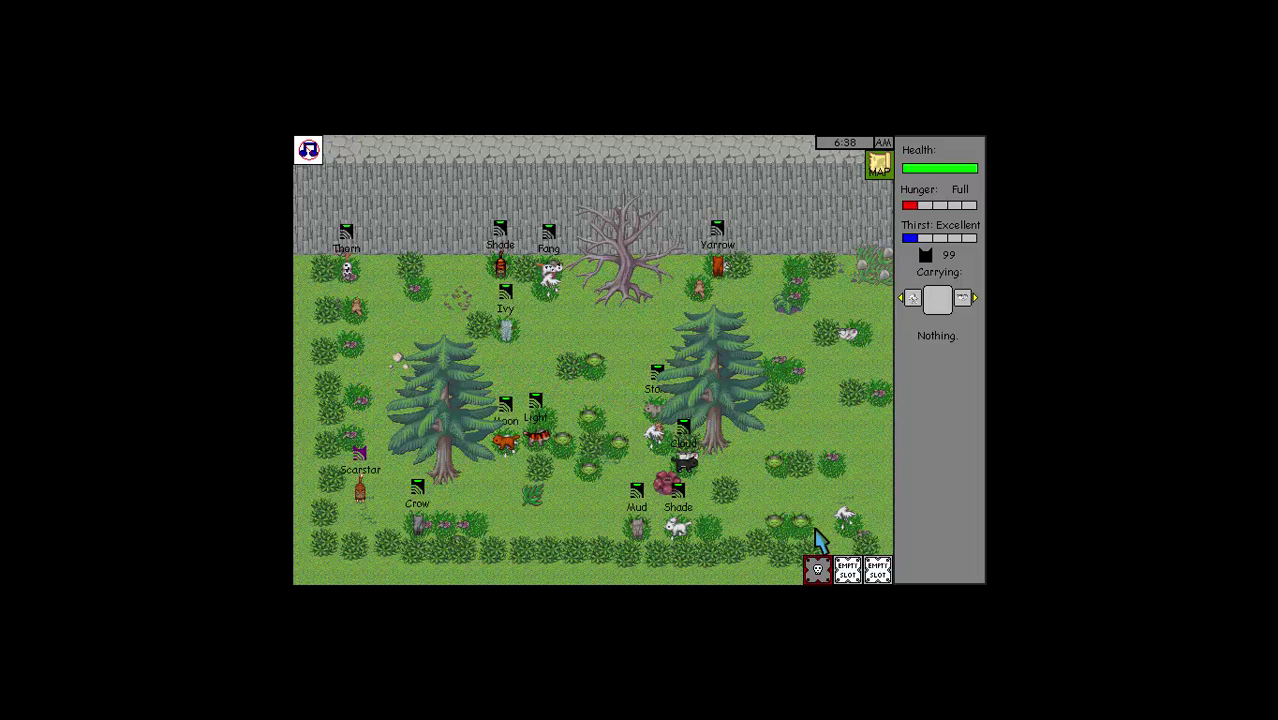
- Drop both dead thrushes at the den and switch to the carried dead rabbits
left_click(966, 298)
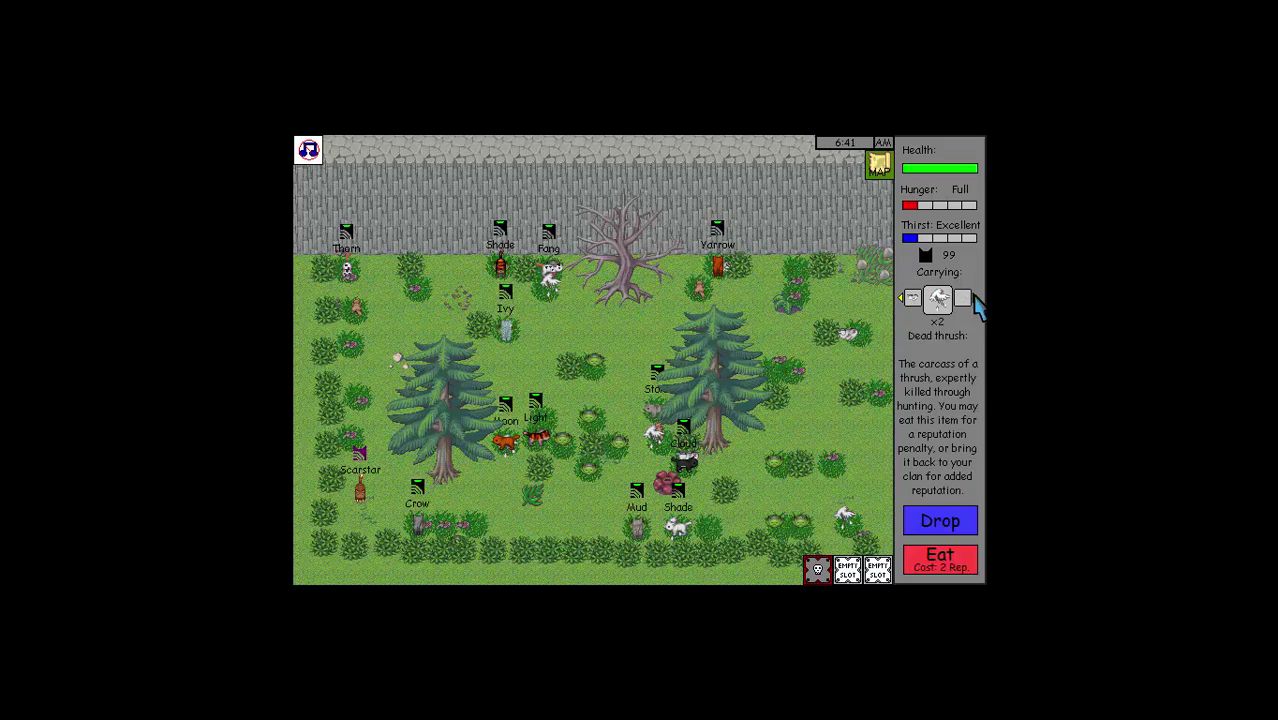
left_click(943, 530)
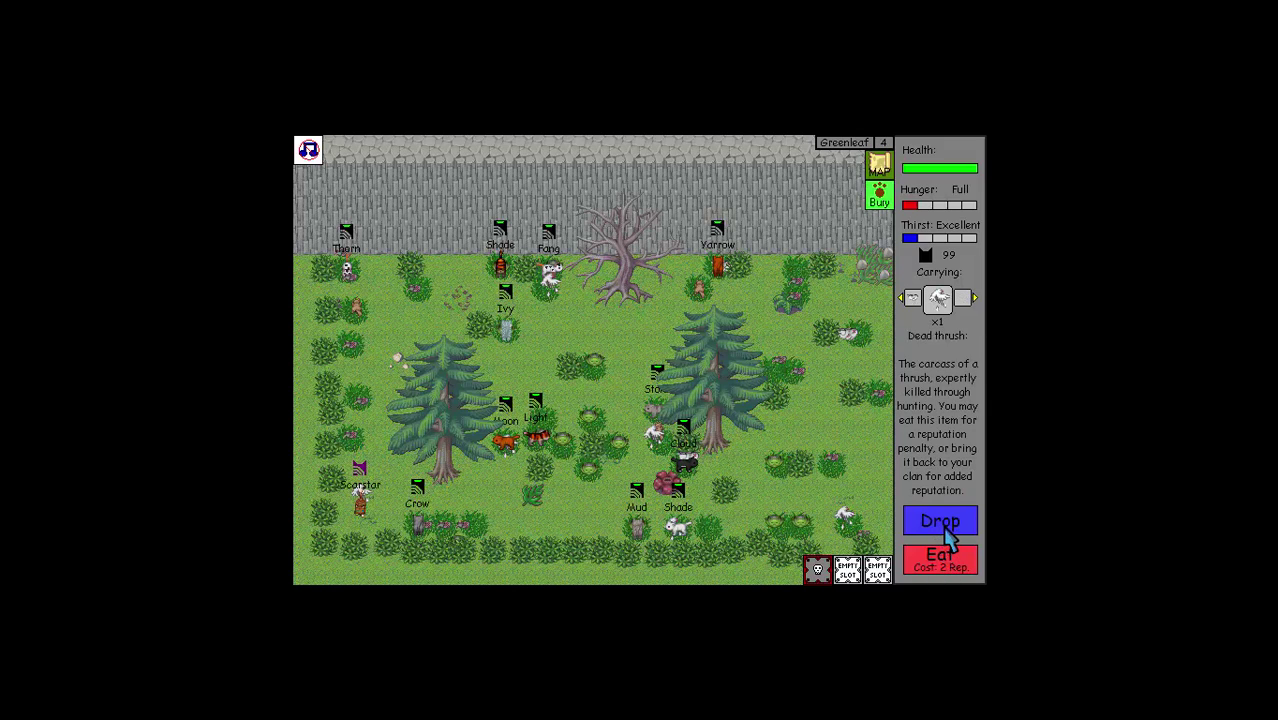
left_click(948, 530)
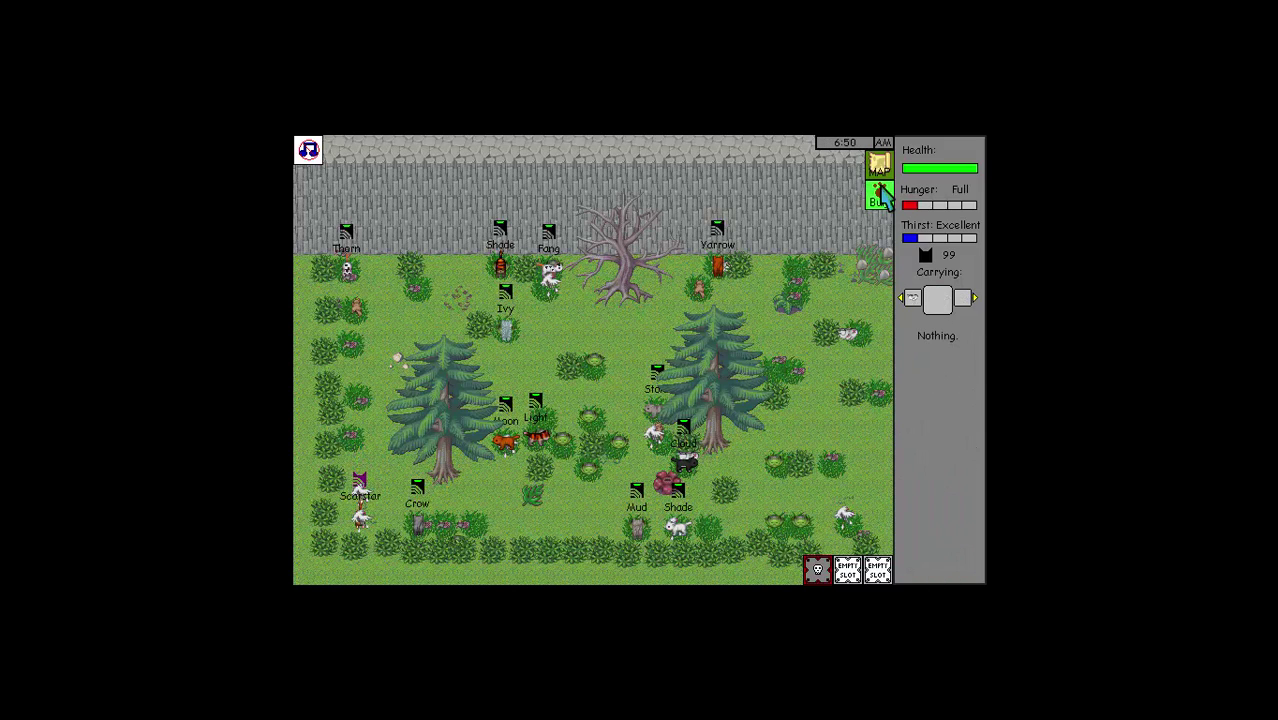
left_click(908, 300)
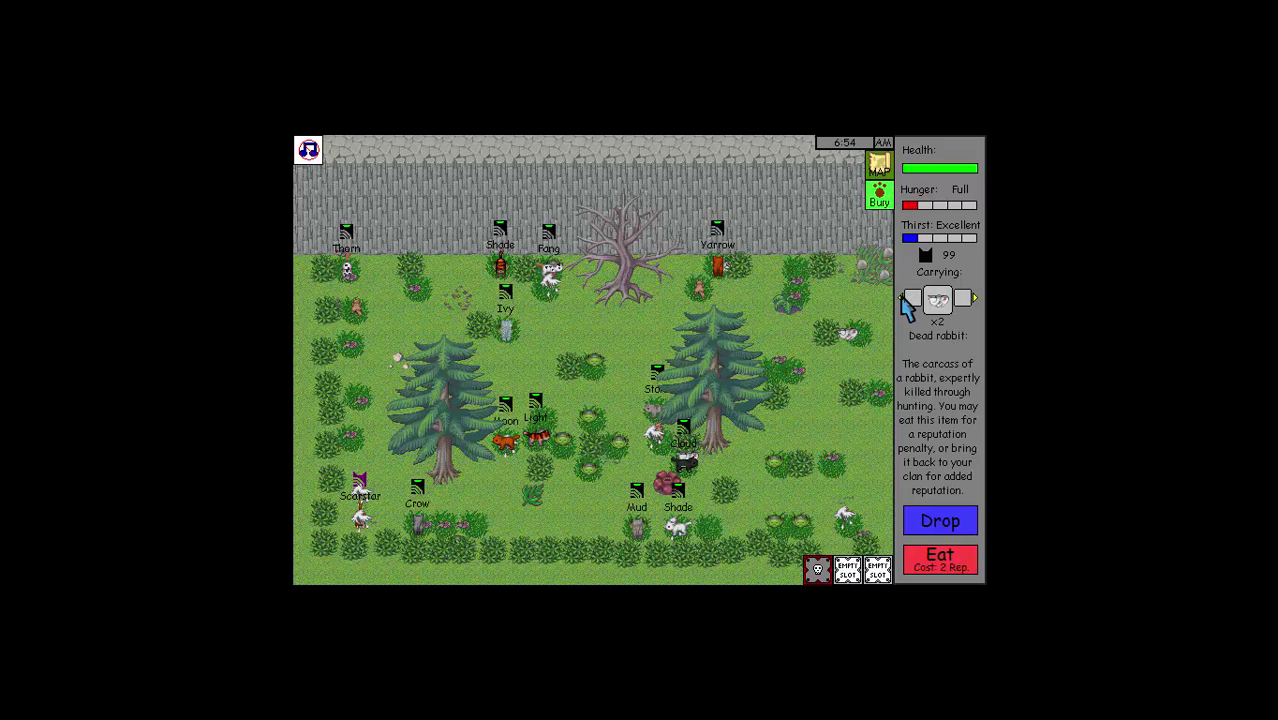
- Drop the dead rabbits, rename Crow to Crowheart, and pick up nearby prey
left_click(940, 520)
key("Left")
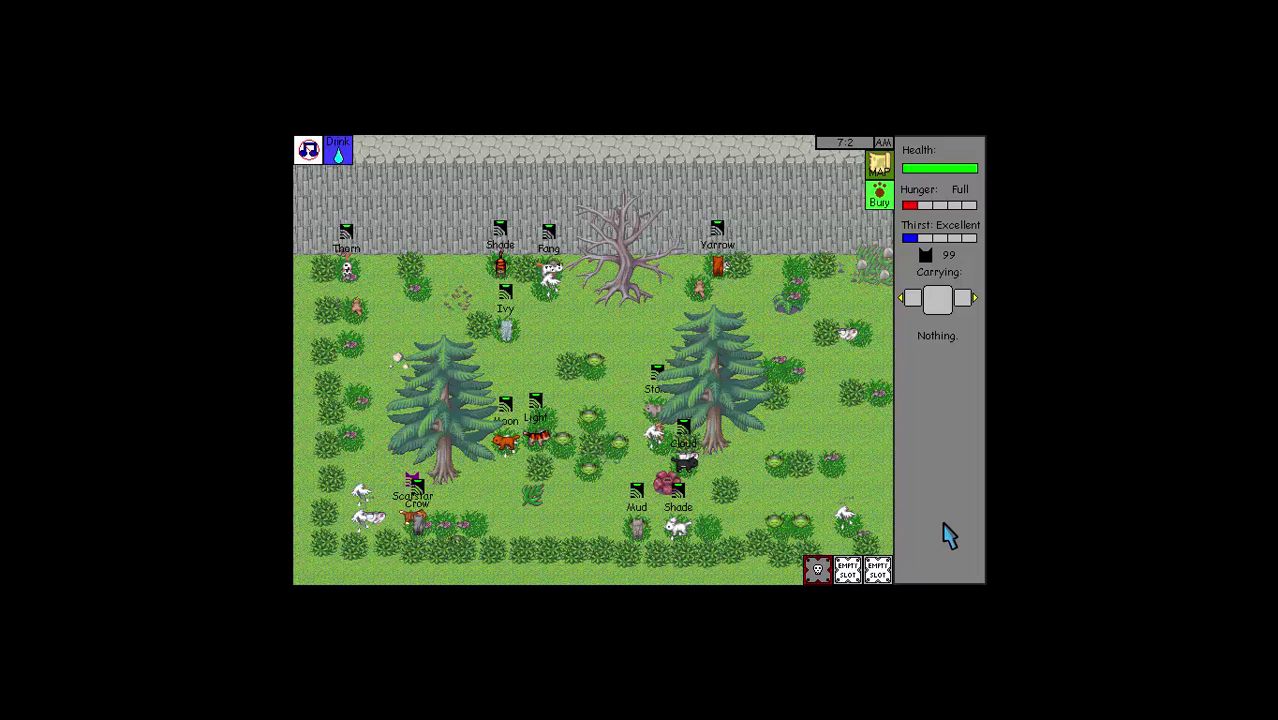
key("r")
type("Crowhear")
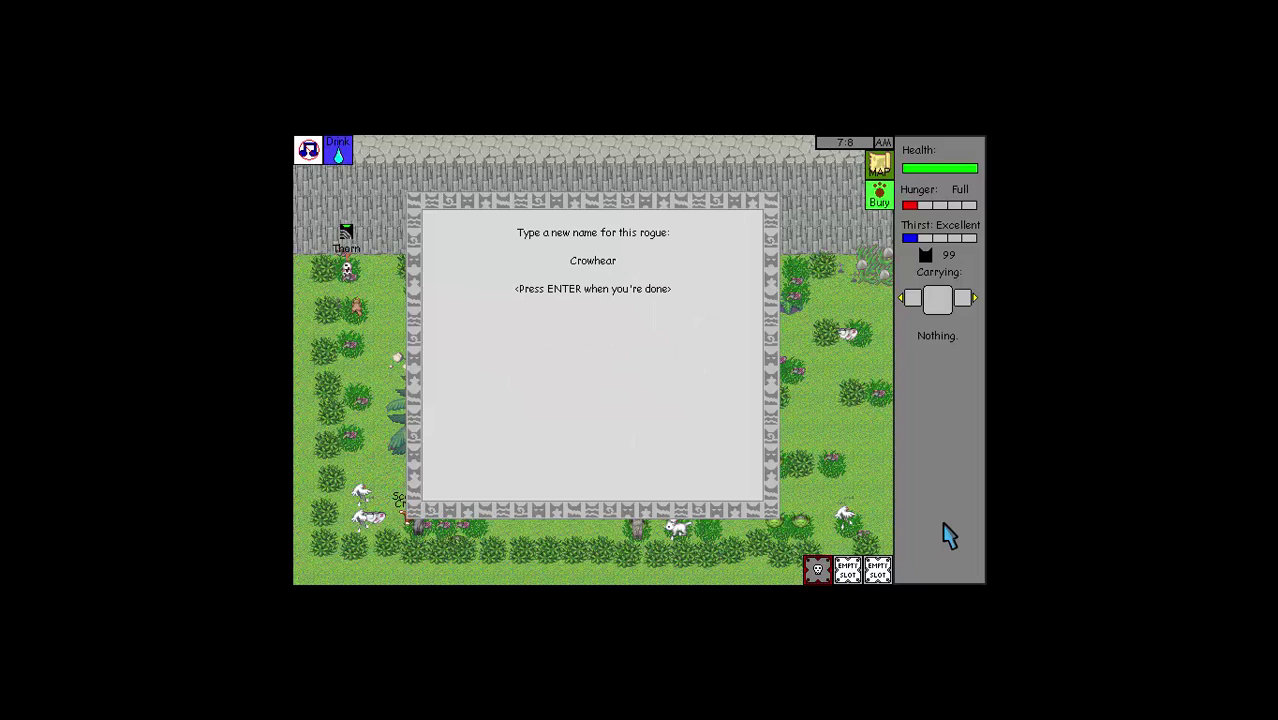
type("t")
key("Return")
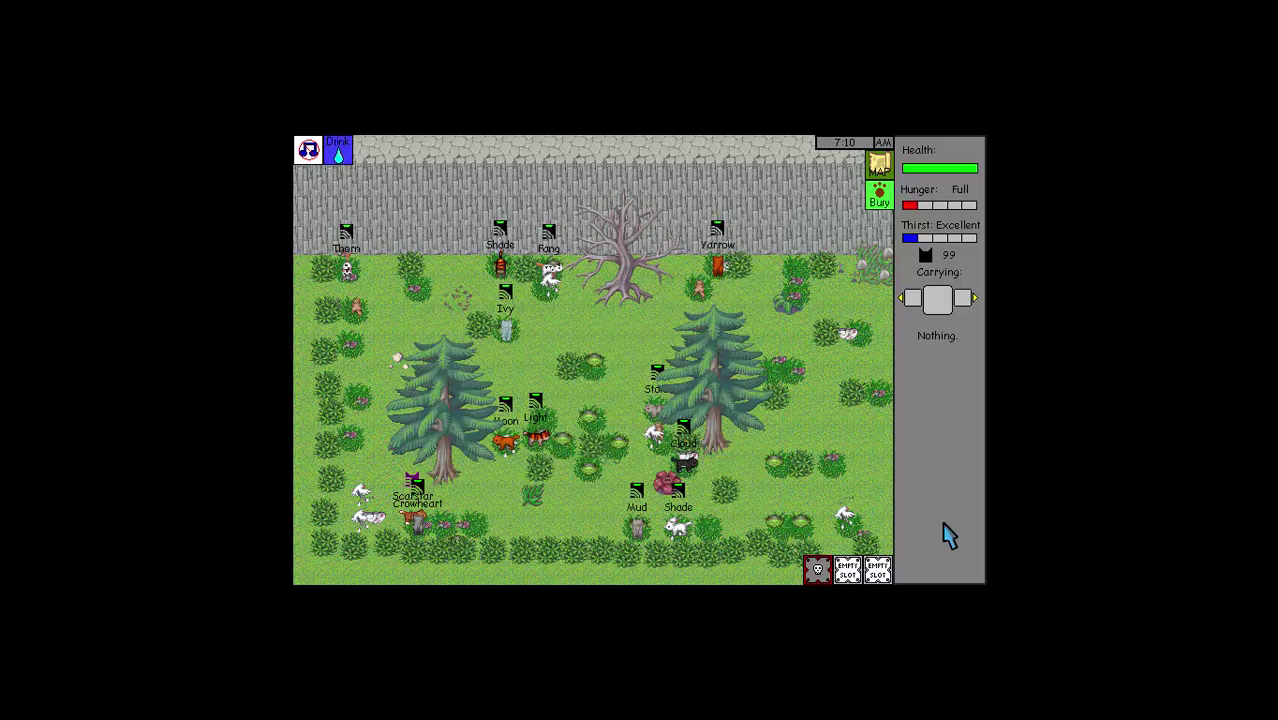
key("space")
- Eat the picked-up prey, then pick up and eat a dead mouse
left_click(940, 565)
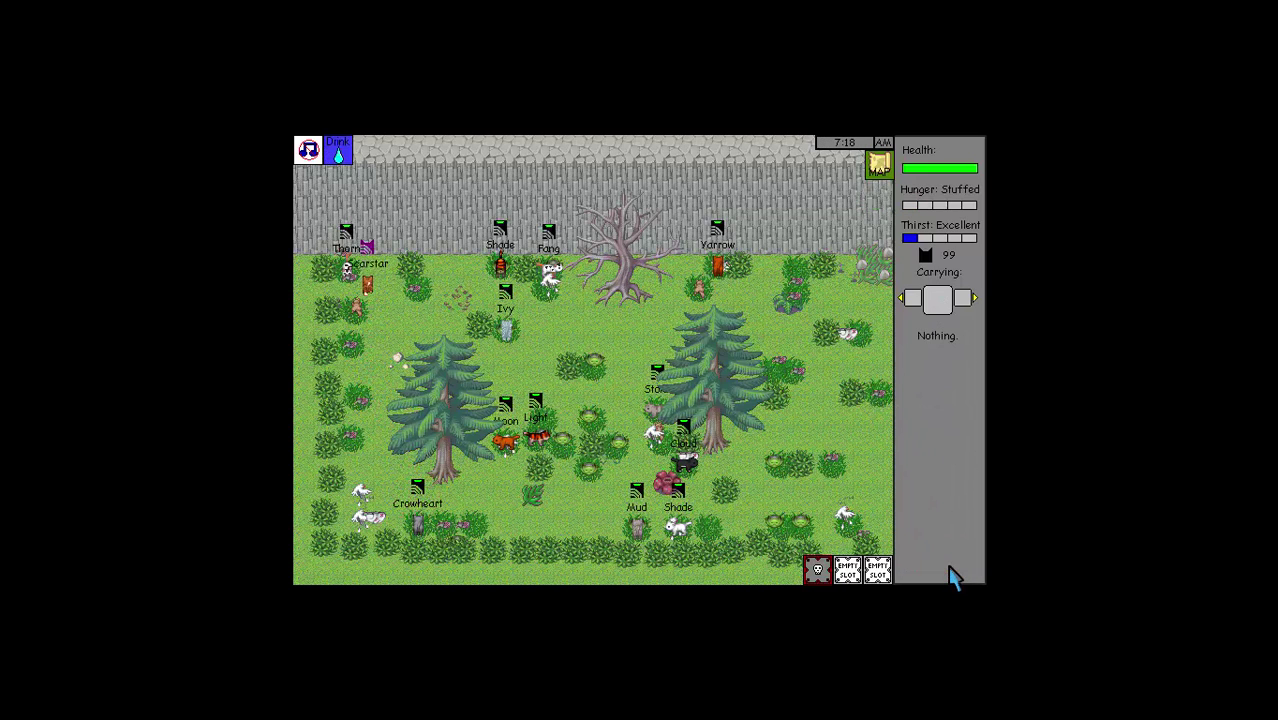
key("space")
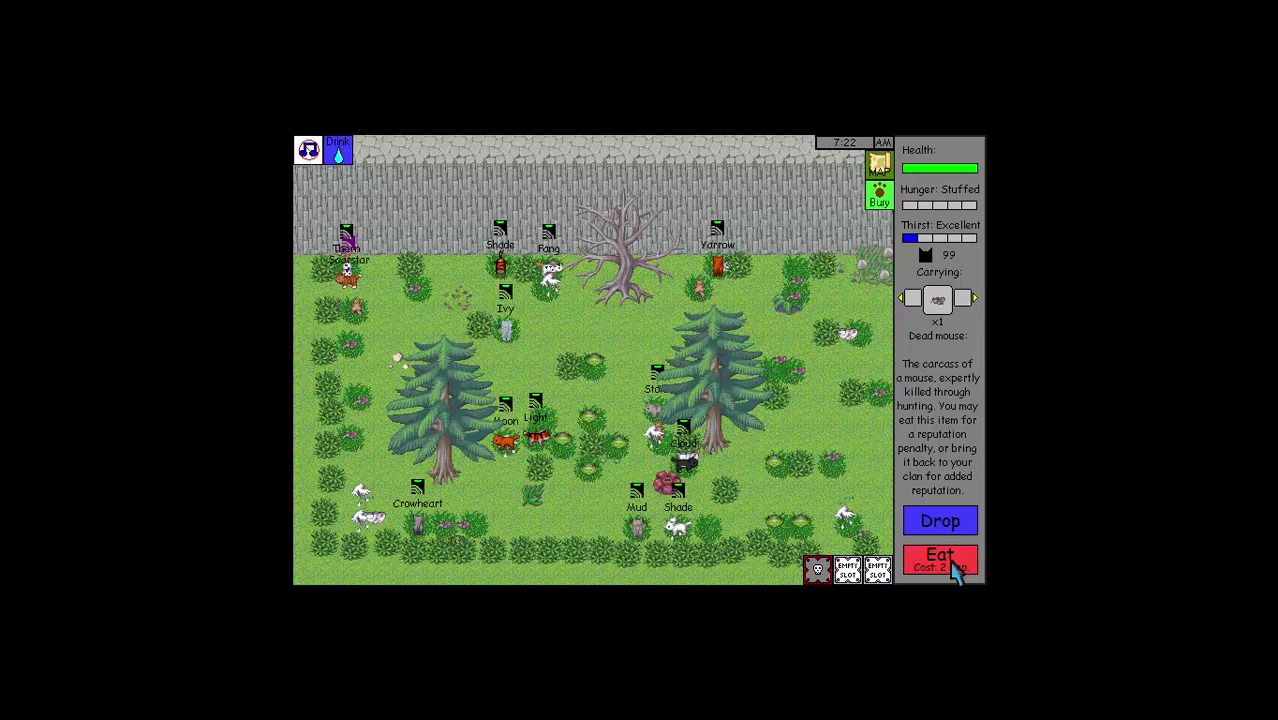
left_click(958, 568)
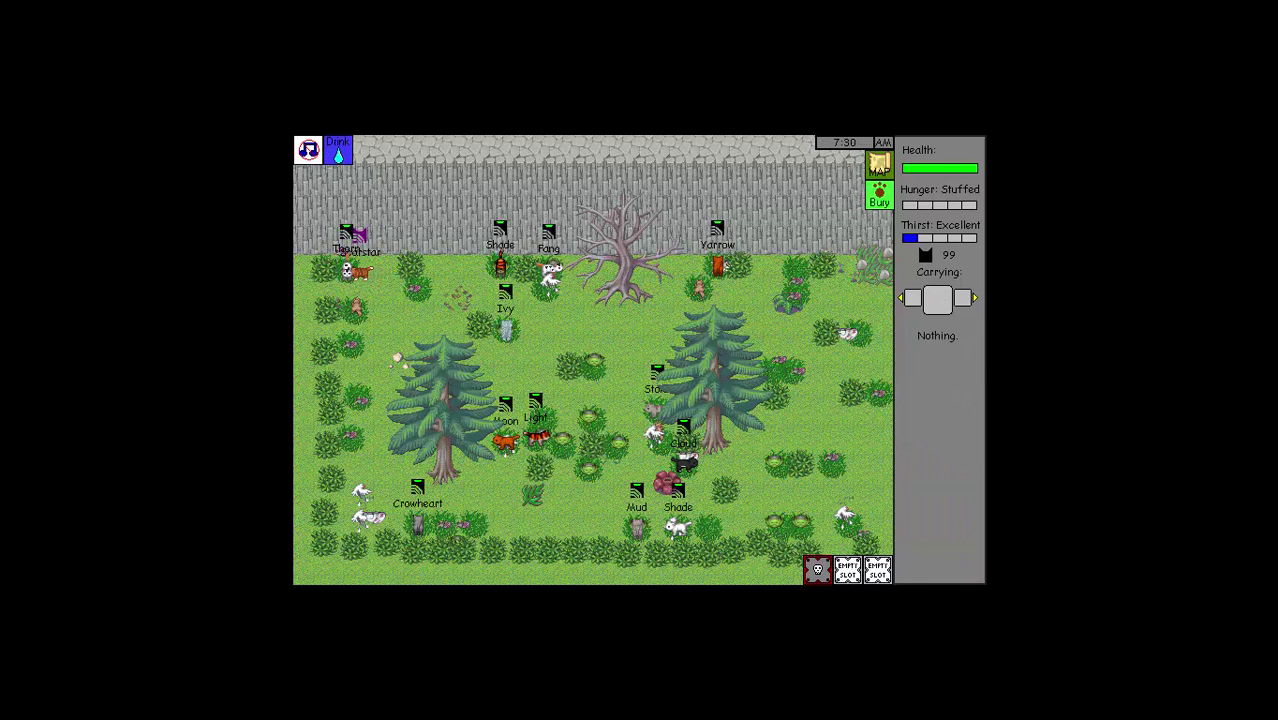
- Rename Thorn, Shade and Ivy to Thornheart, Shadepelt and Ivypelt, then approach Fang
key("Return")
type("rT")
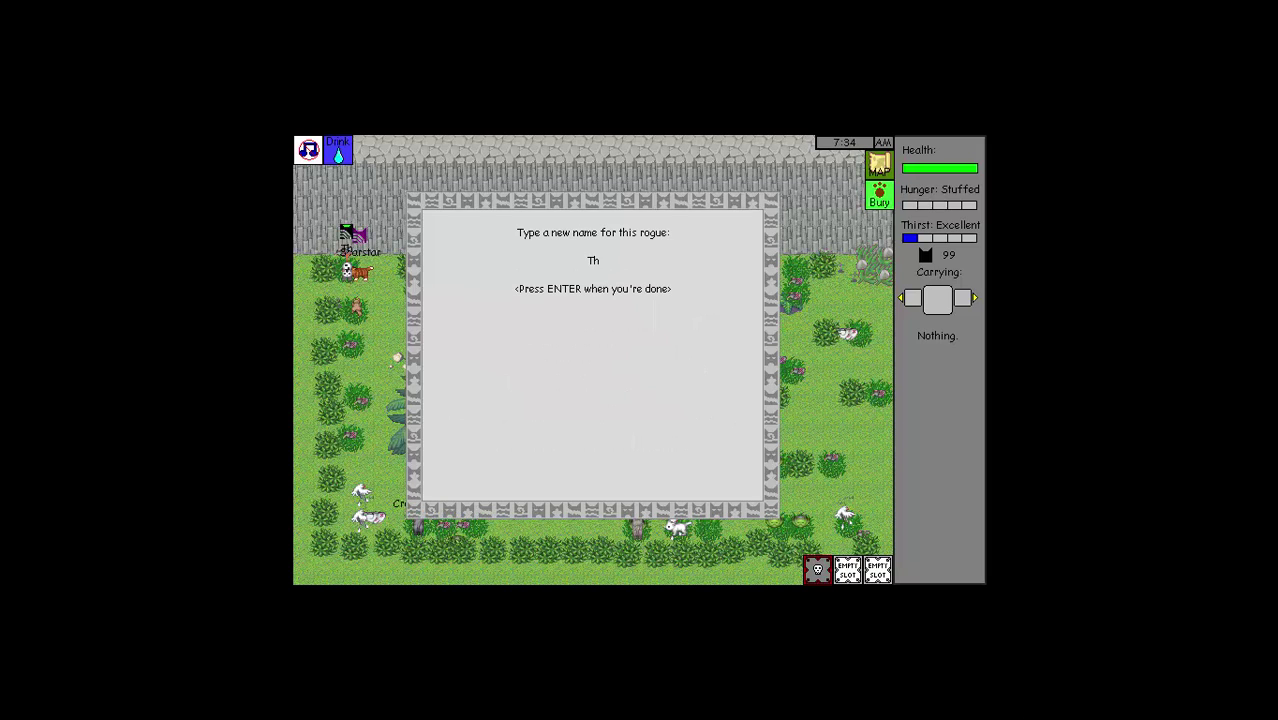
type("art")
key("Return")
key("Right")
key("Right")
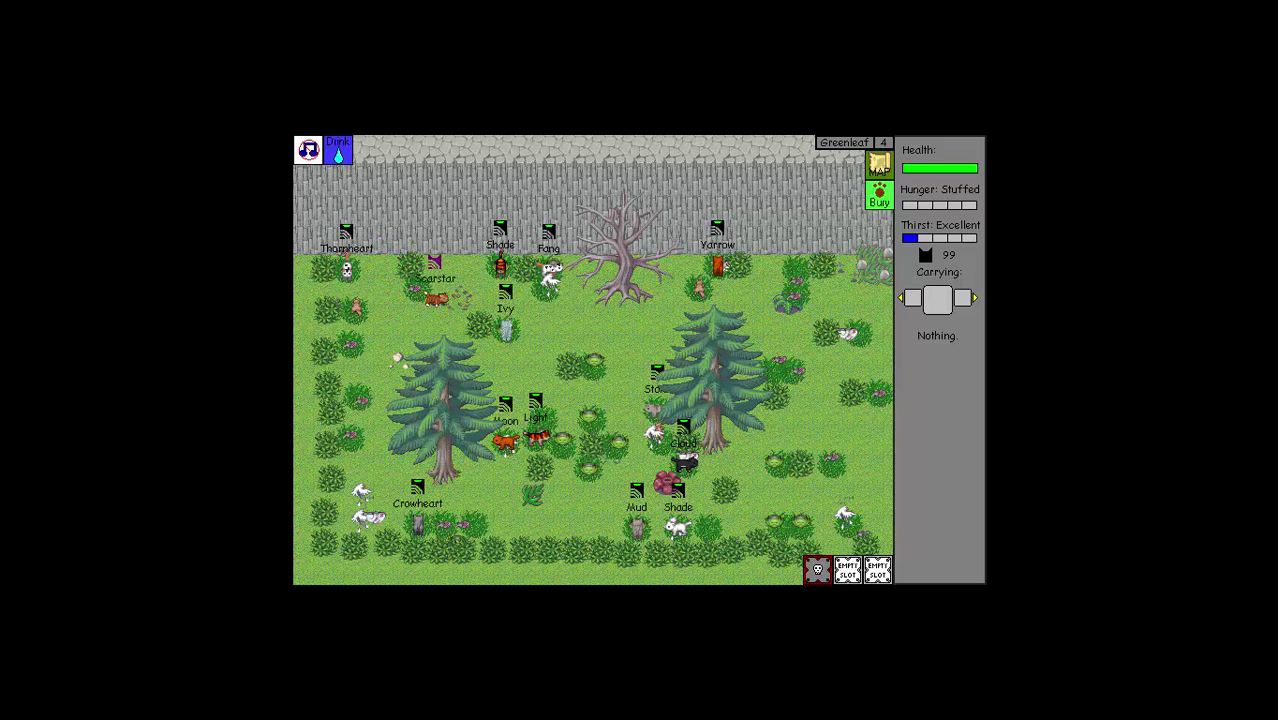
key("Right")
key("Right")
key("Return")
type("rS")
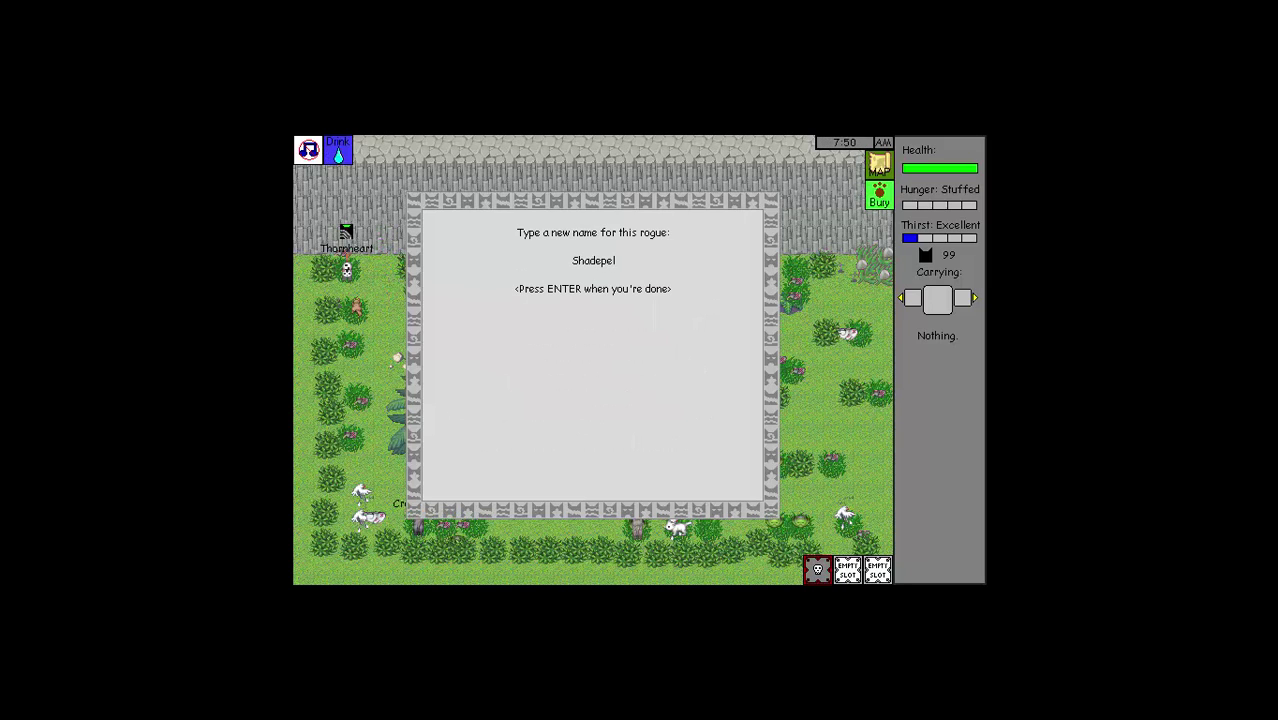
type("t")
key("Return")
key("Return")
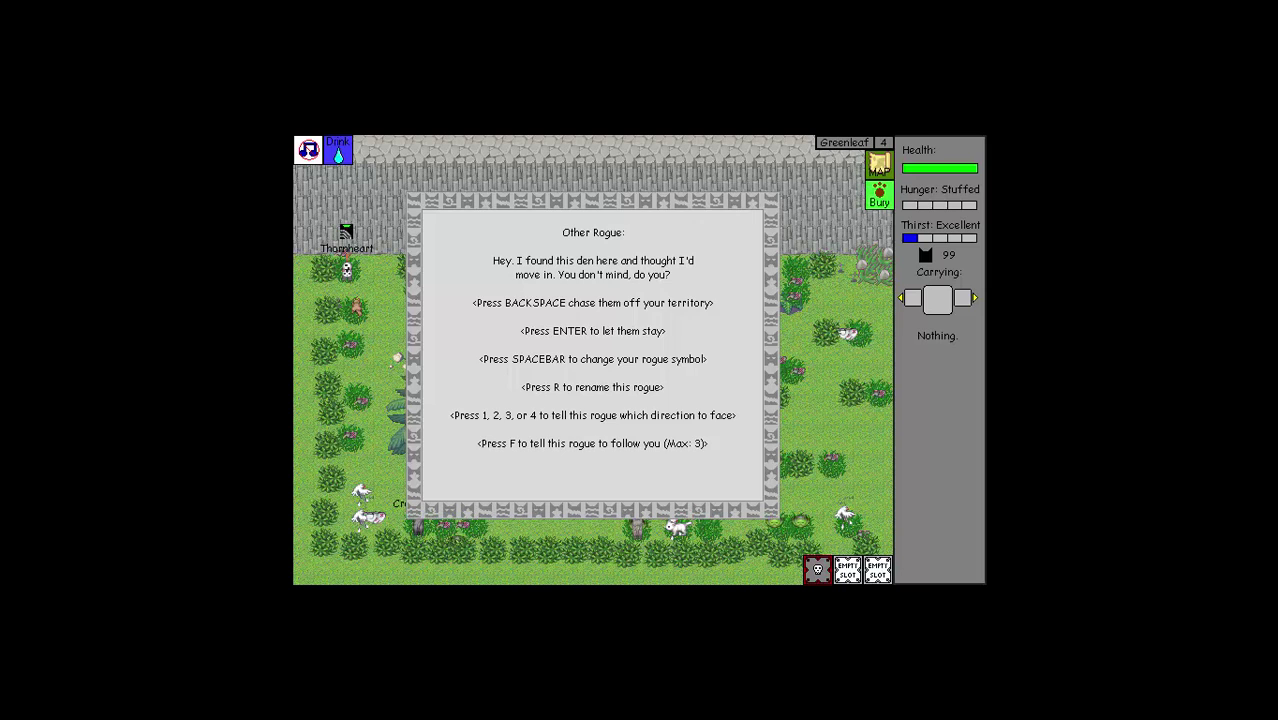
type("rI")
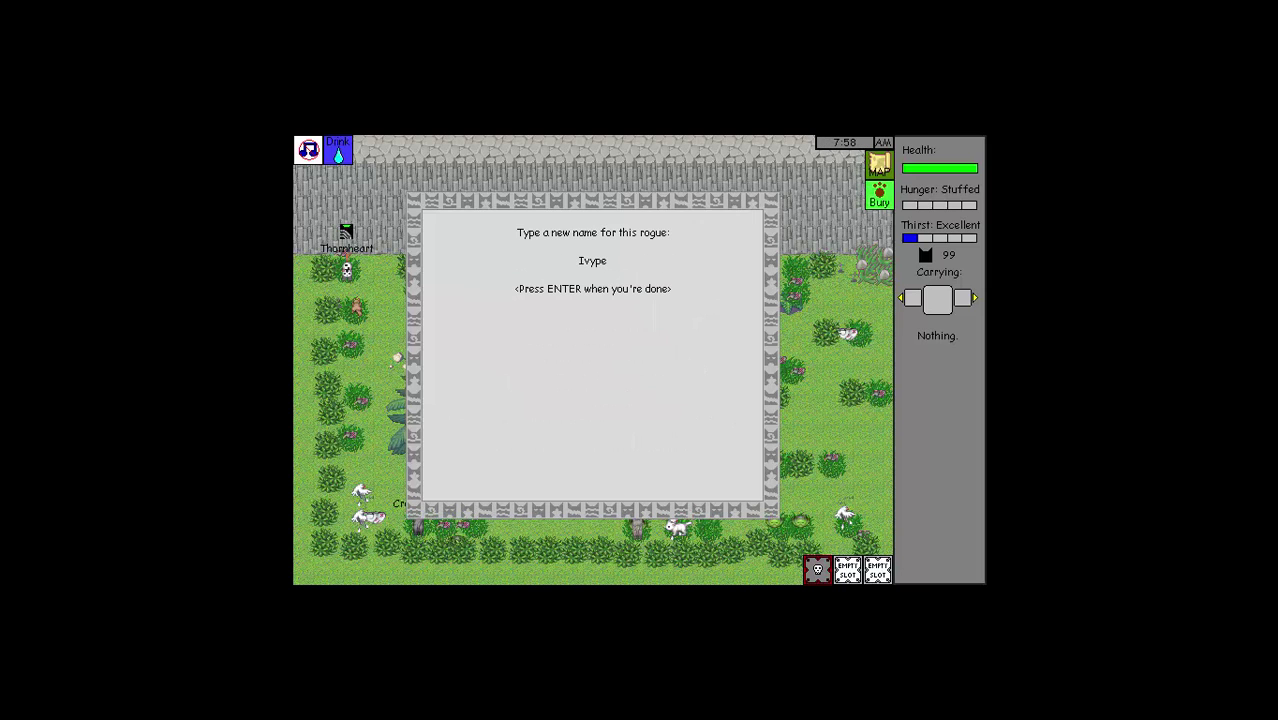
type("lt")
key("Return")
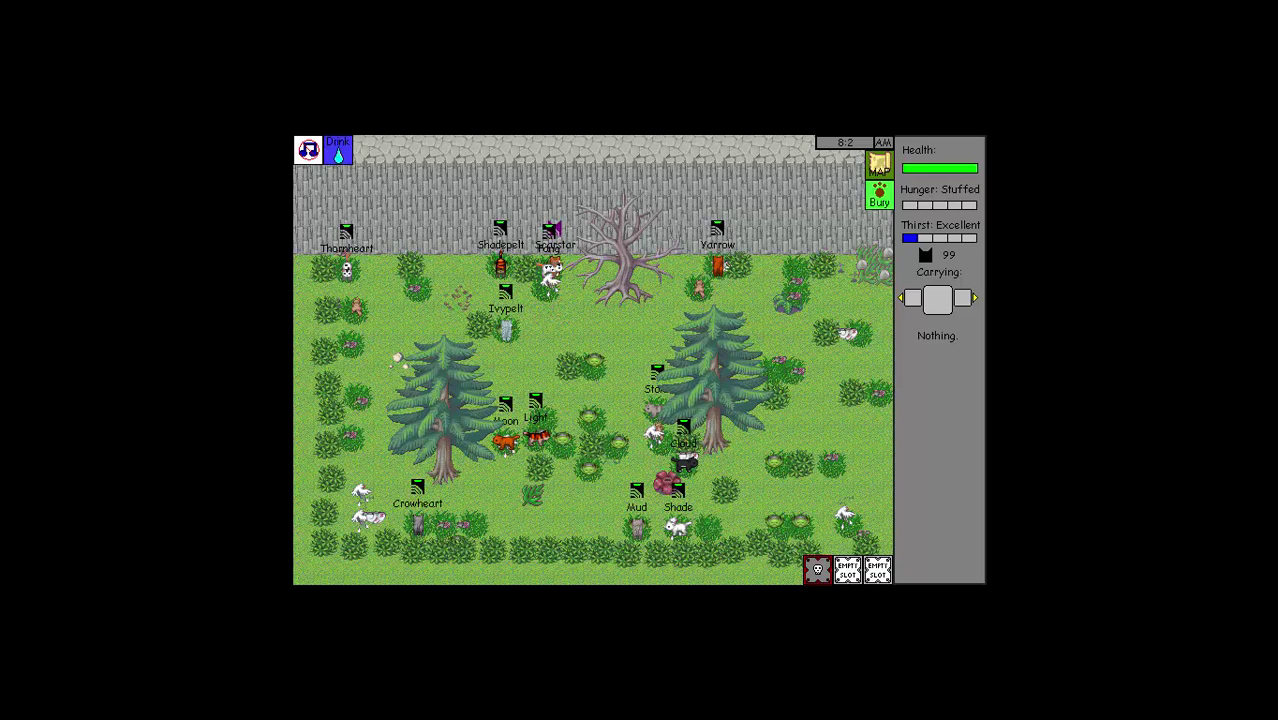
key("Return")
type("rF")
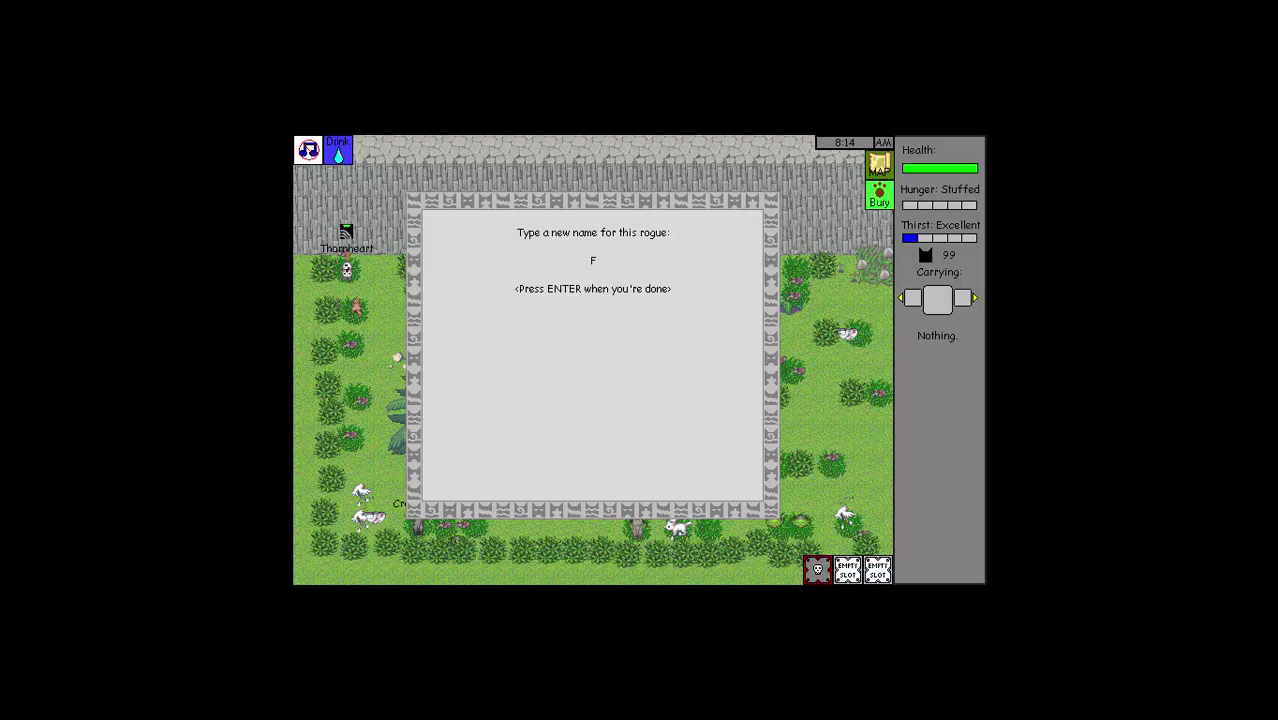
type("w")
- Confirm Fang's new name Frogpaw and rename the rogue Light to Lightheart
key("Return")
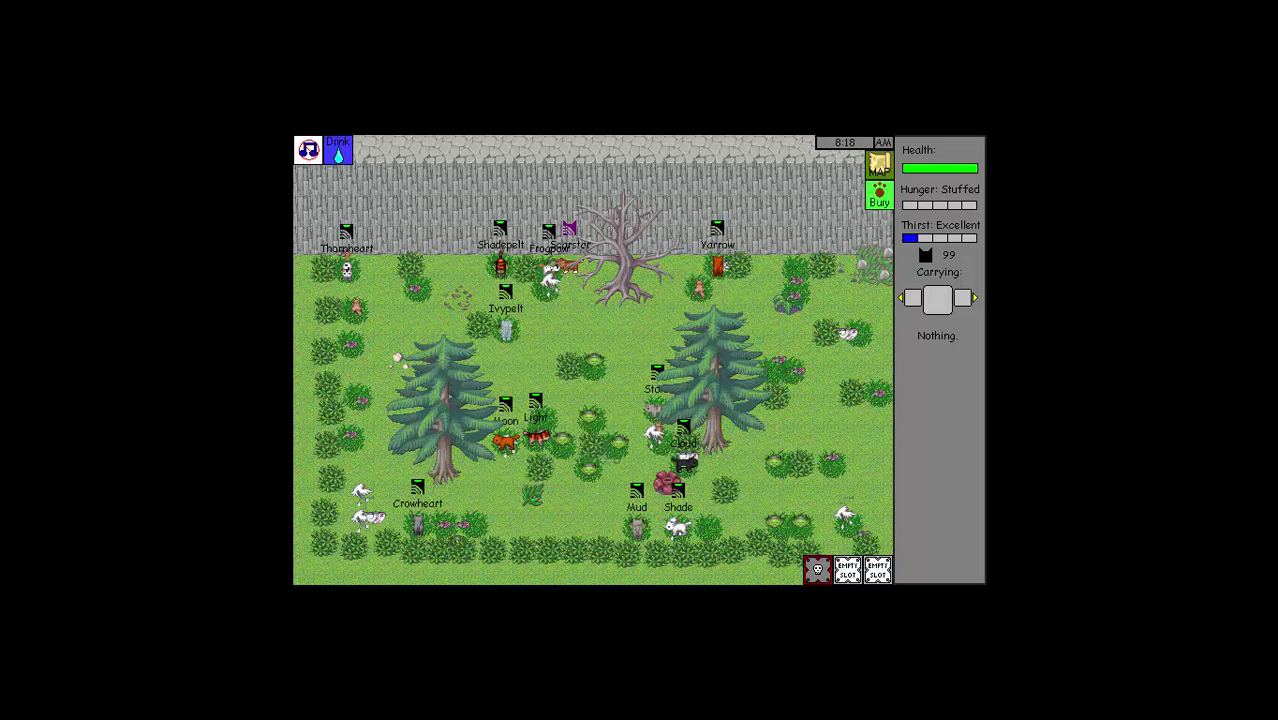
key("Down")
key("Down")
key("Down")
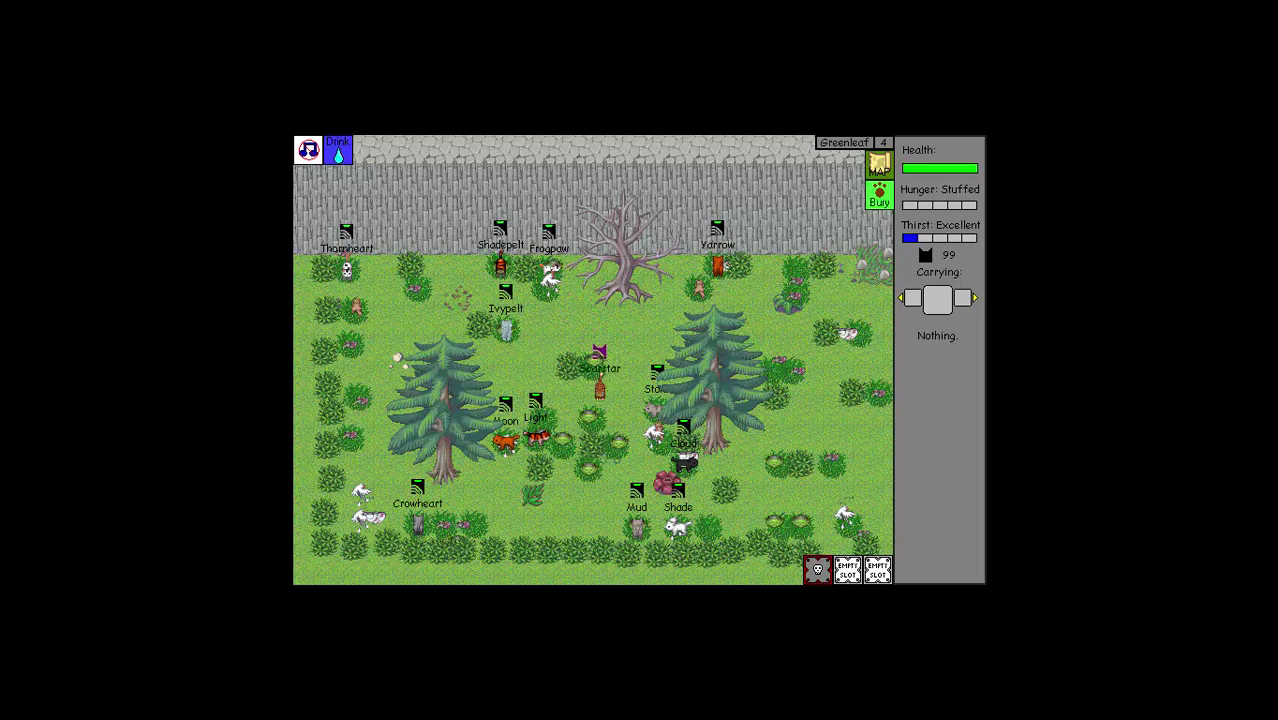
key("Down")
key("Left")
key("Return")
key("r")
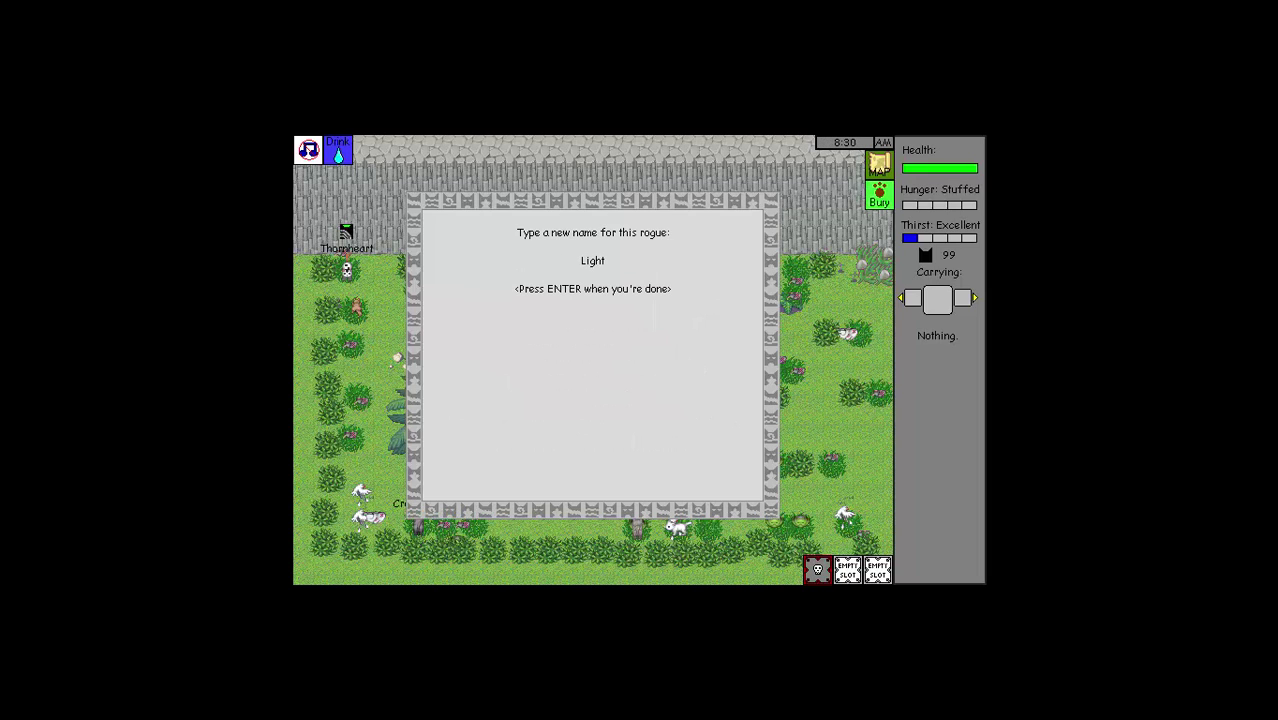
type("t")
key("Return")
- Rename the rogue Moon to Mapleshade and the rogue Mud to Mudpelt
key("Left")
key("Left")
key("Down")
key("Down")
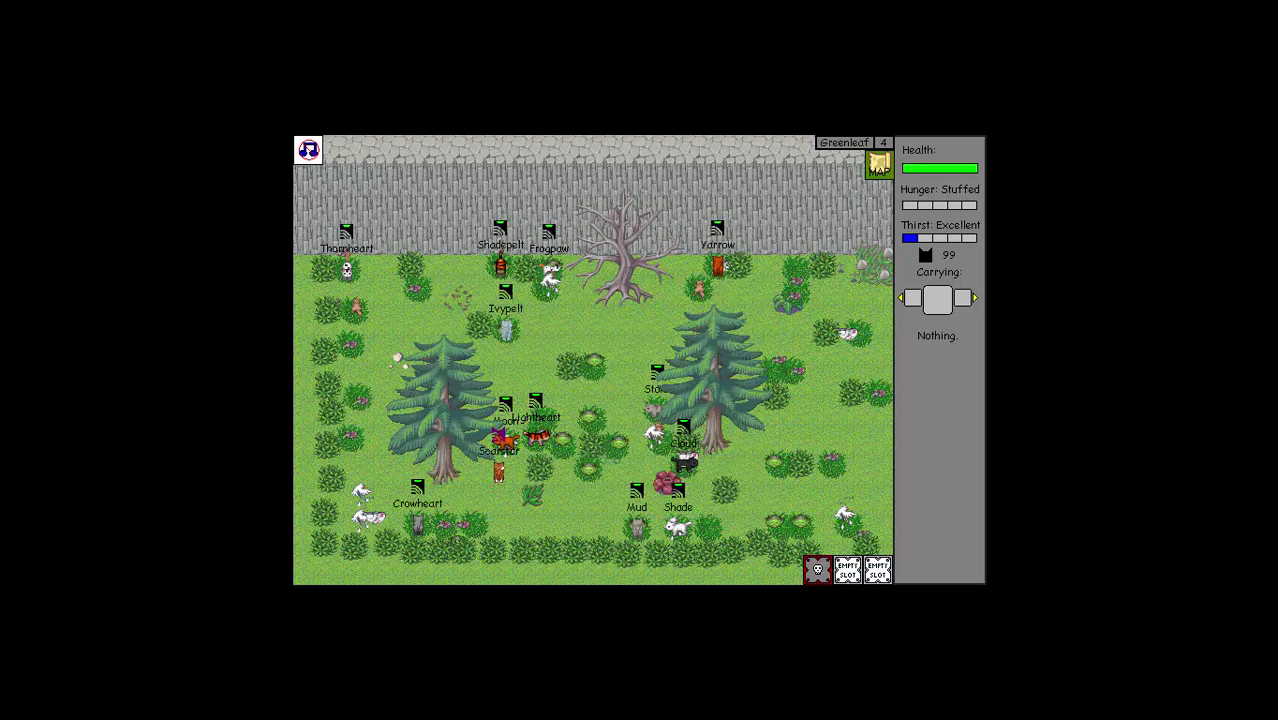
key("Return")
type("rR")
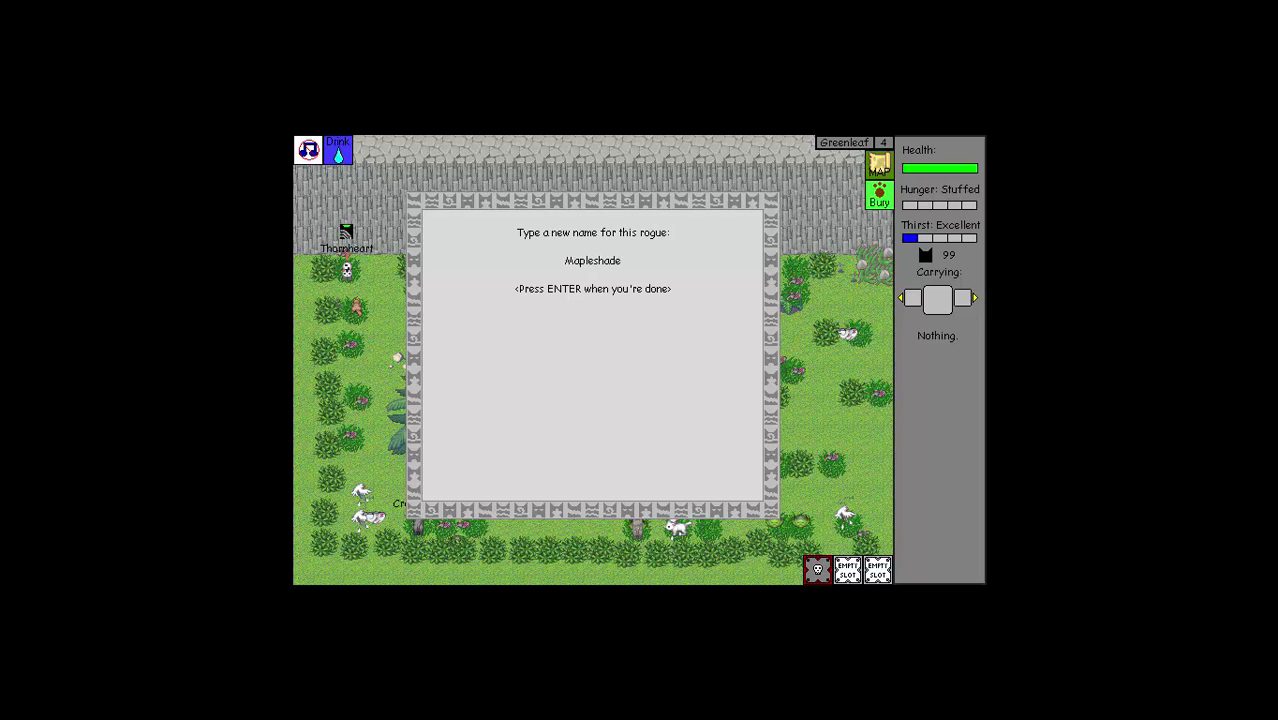
key("Return")
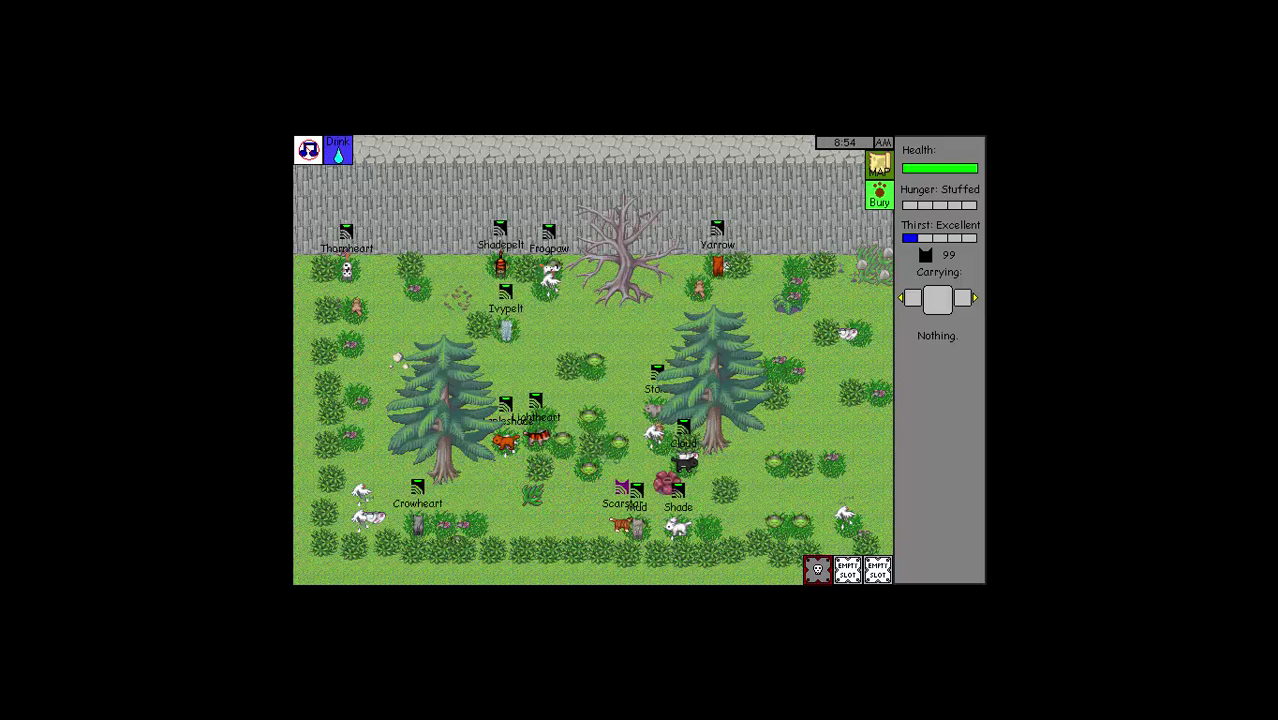
key("Return")
key("SPACE")
type("Mudpe")
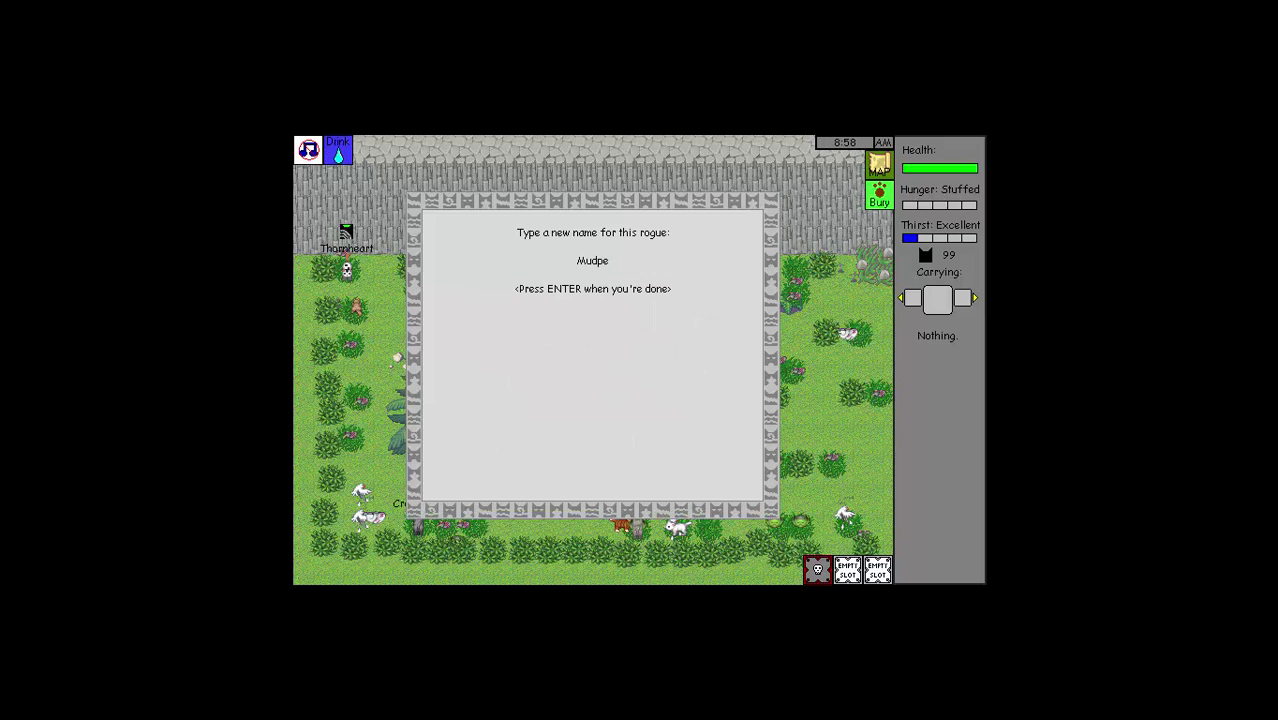
type("lt")
key("Return")
key("Return")
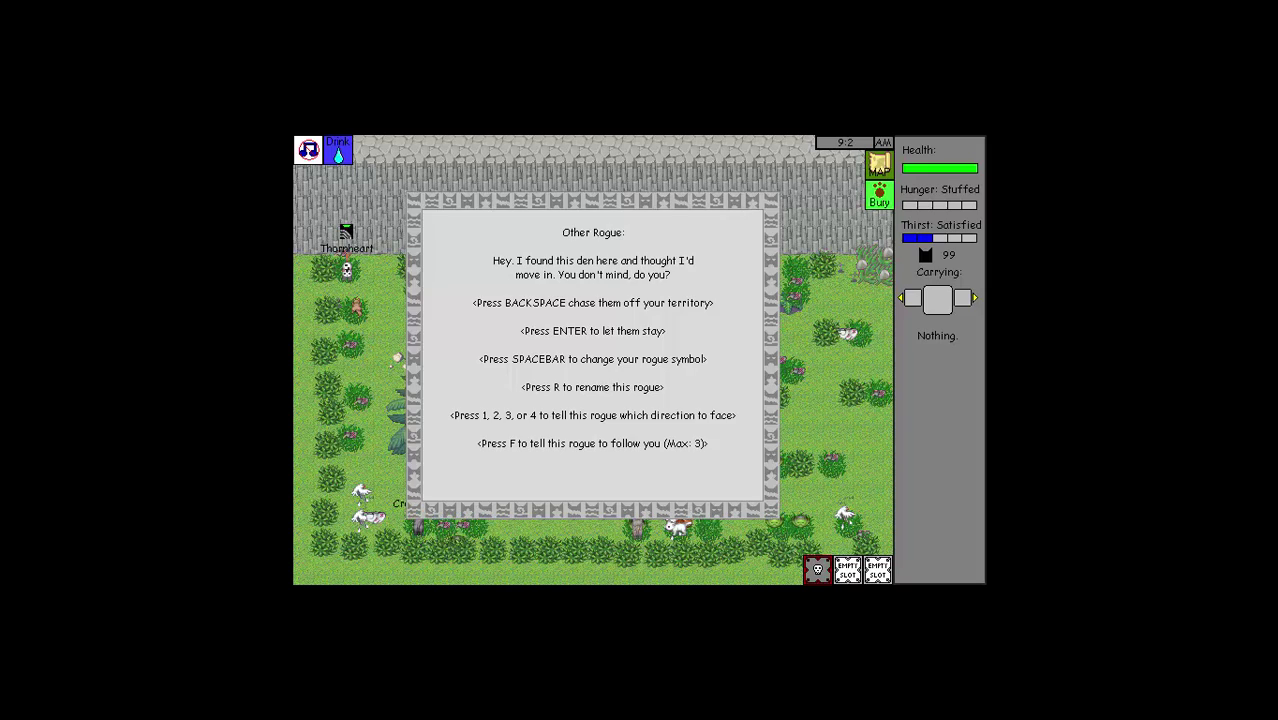
type("r")
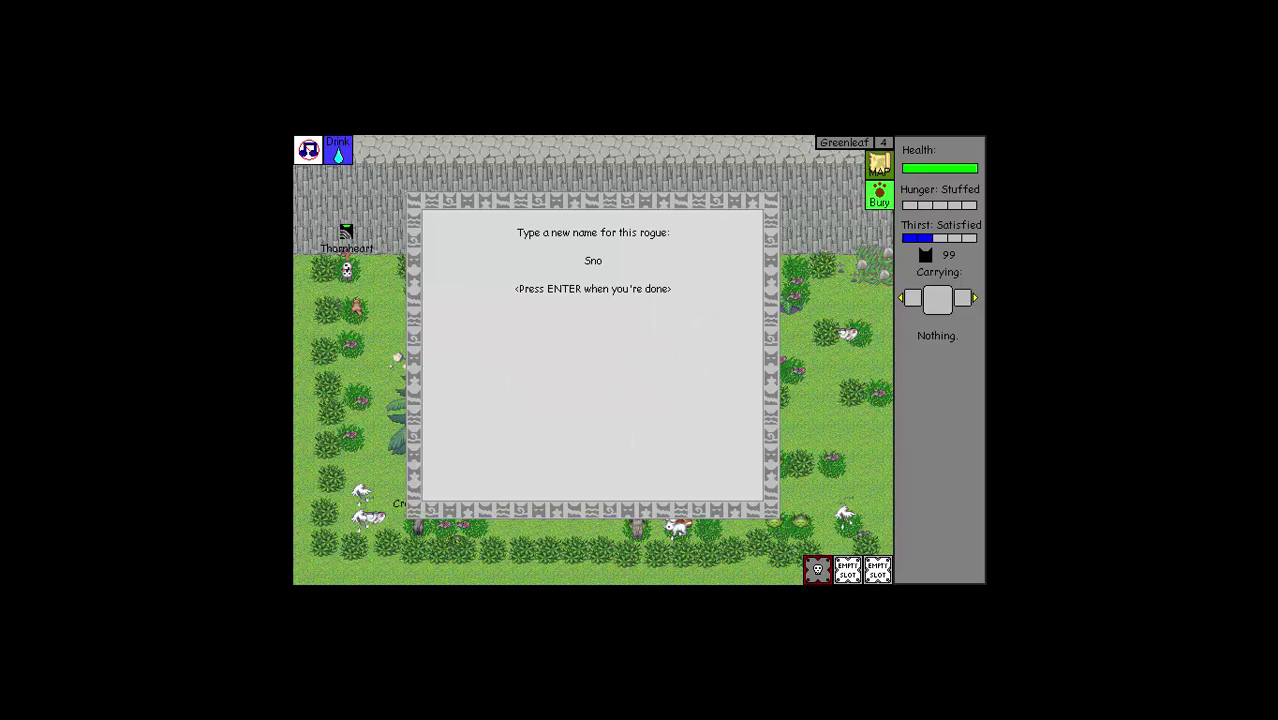
type("w")
type("art")
- Give the next rogues the names Snowheart and Stonepelt, renaming another in between
key("Return")
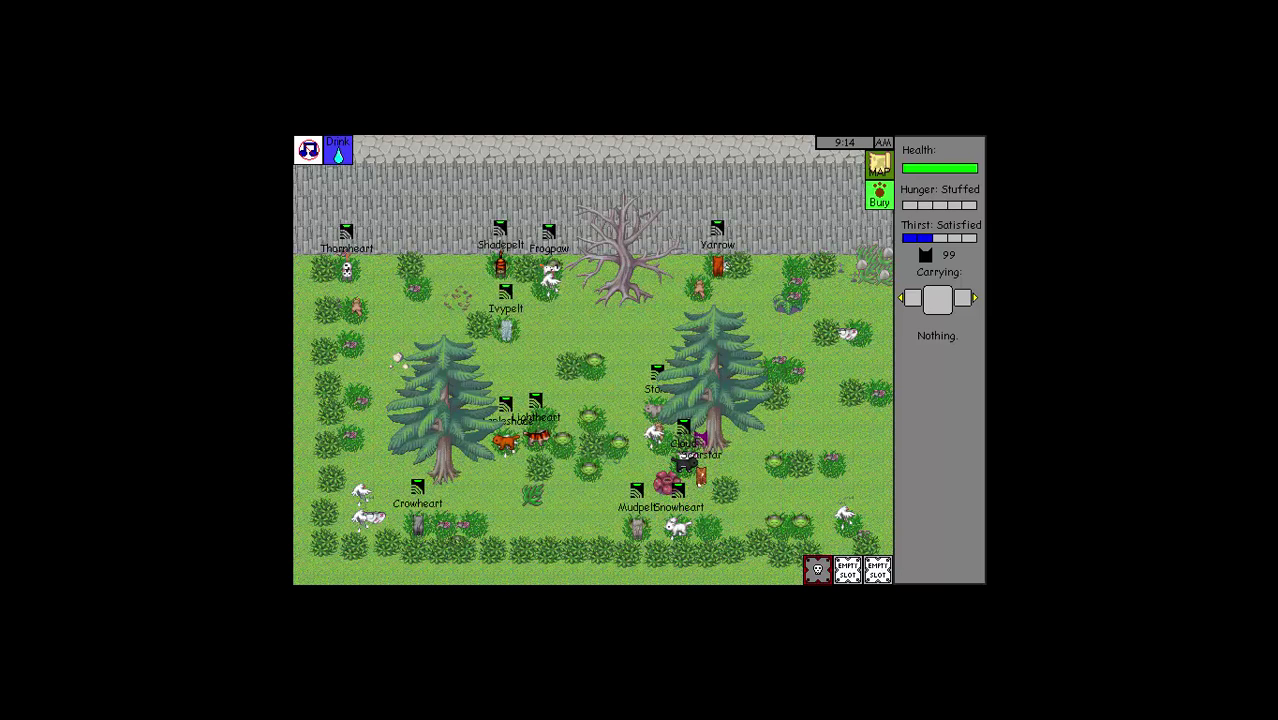
key("Return")
type("rC")
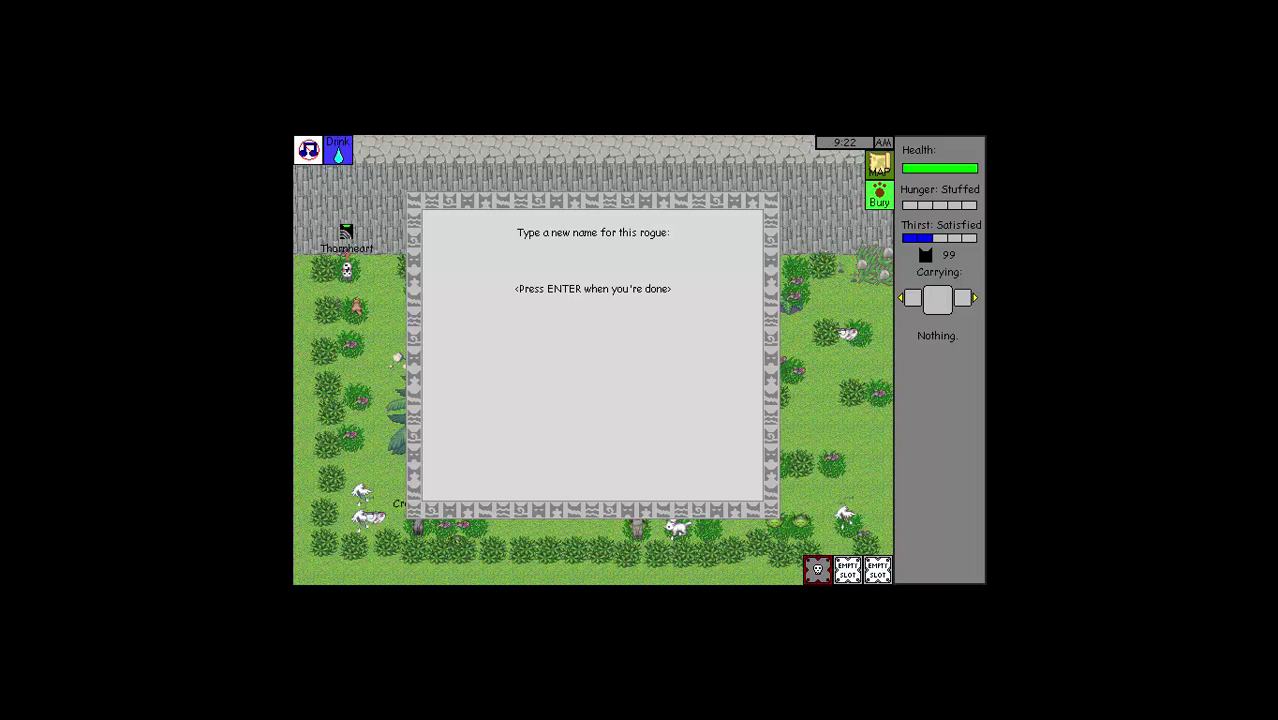
type("aw")
key("Return")
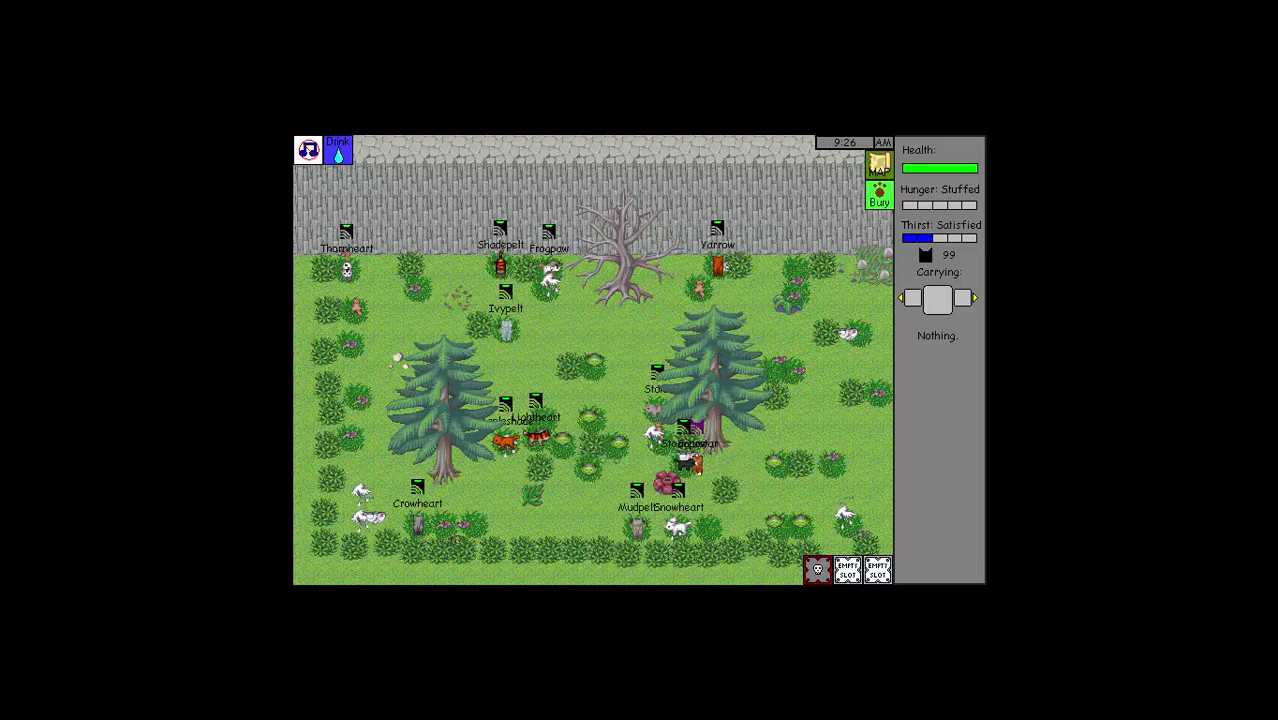
key("Left")
key("Left")
key("Up")
key("Up")
key("Return")
key("r")
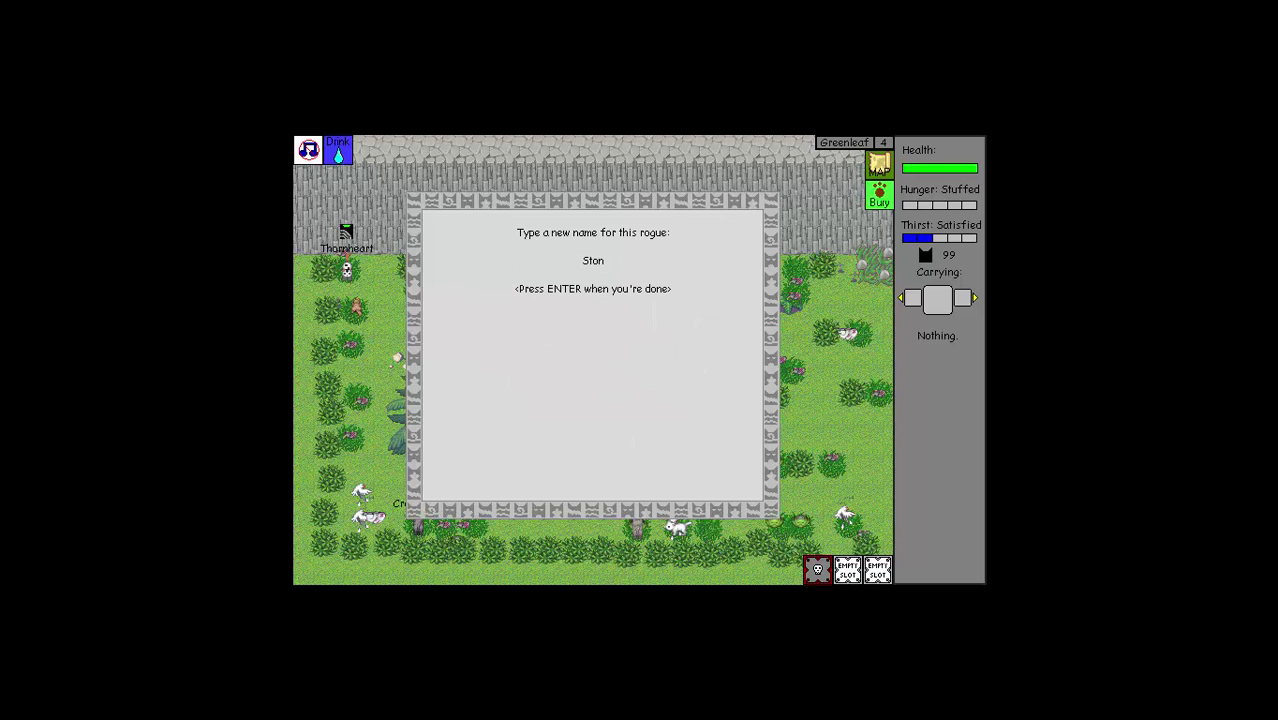
key("Return")
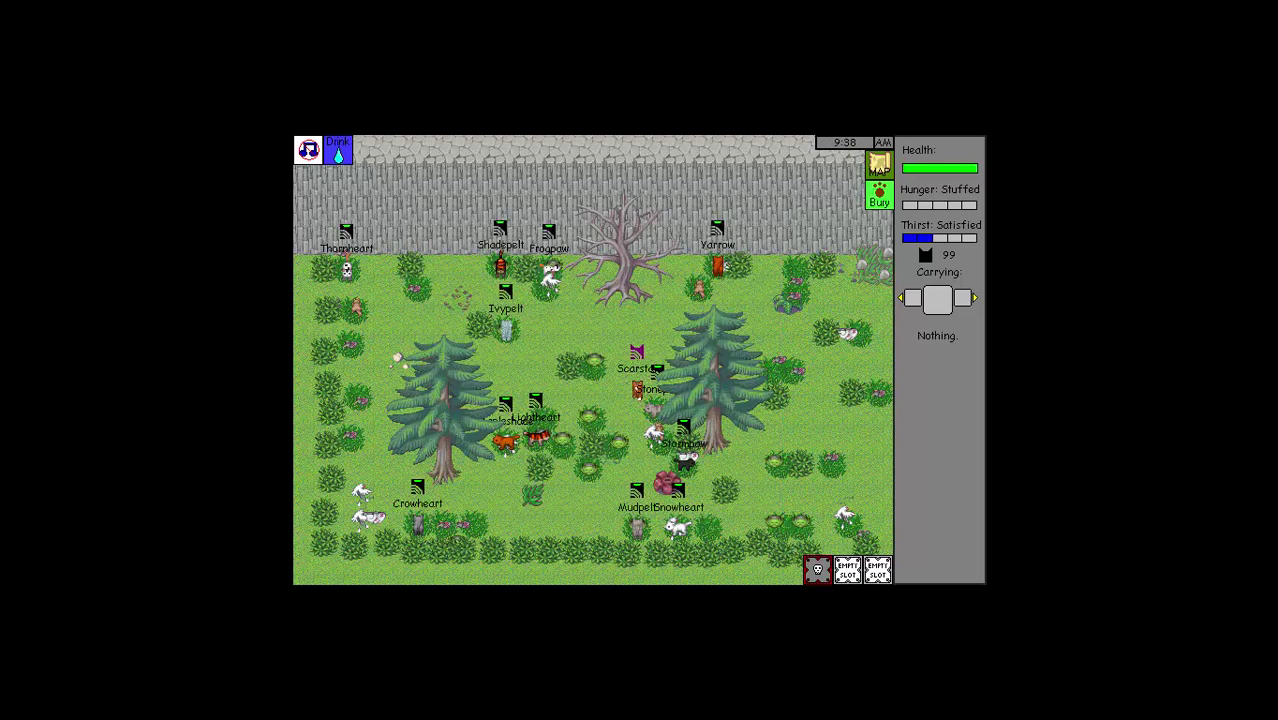
- Rename Yarrow to Yarrowpelt and pick up the dead rabbit
key("Return")
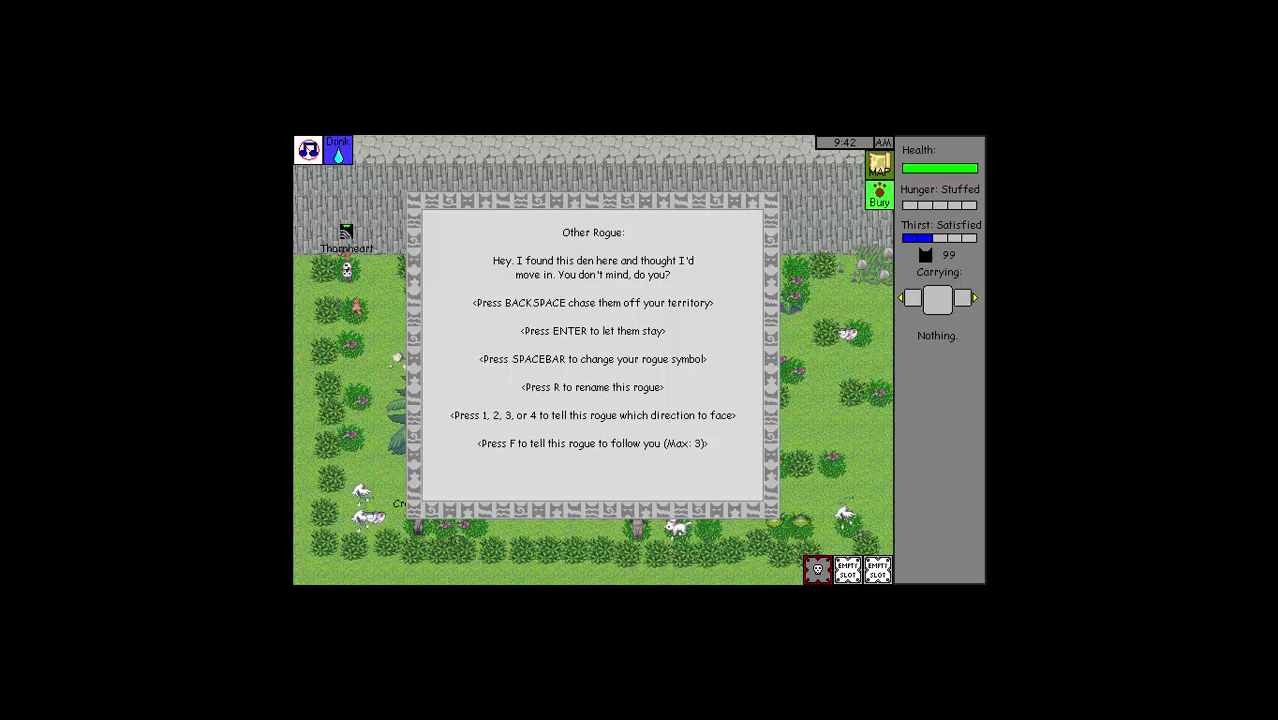
type("rYa")
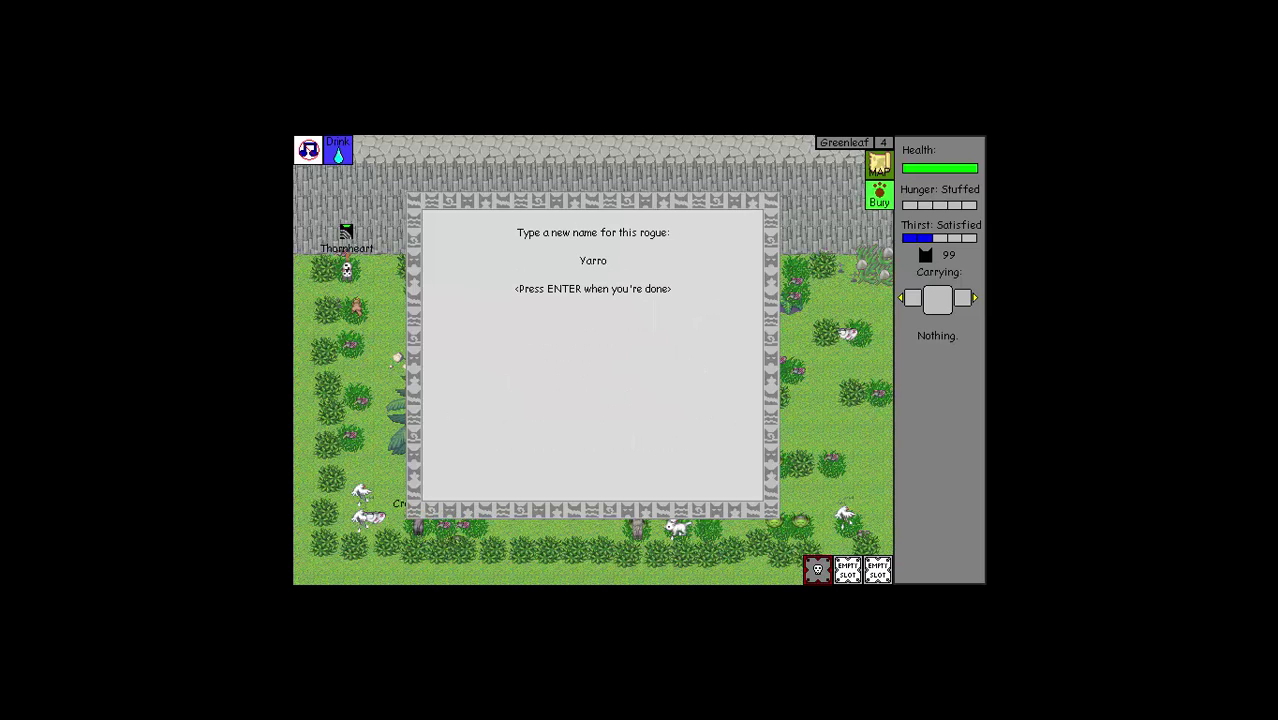
key("Return")
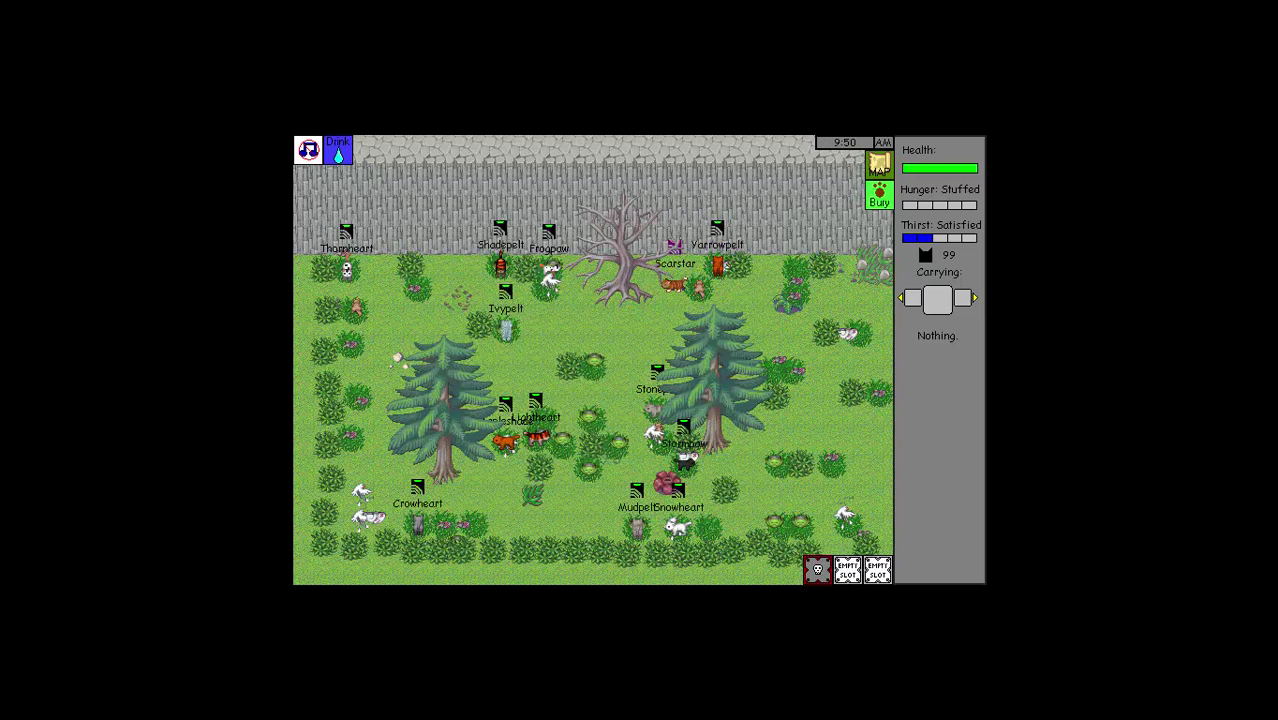
key("Return")
key("Left")
key("Left")
key("Left")
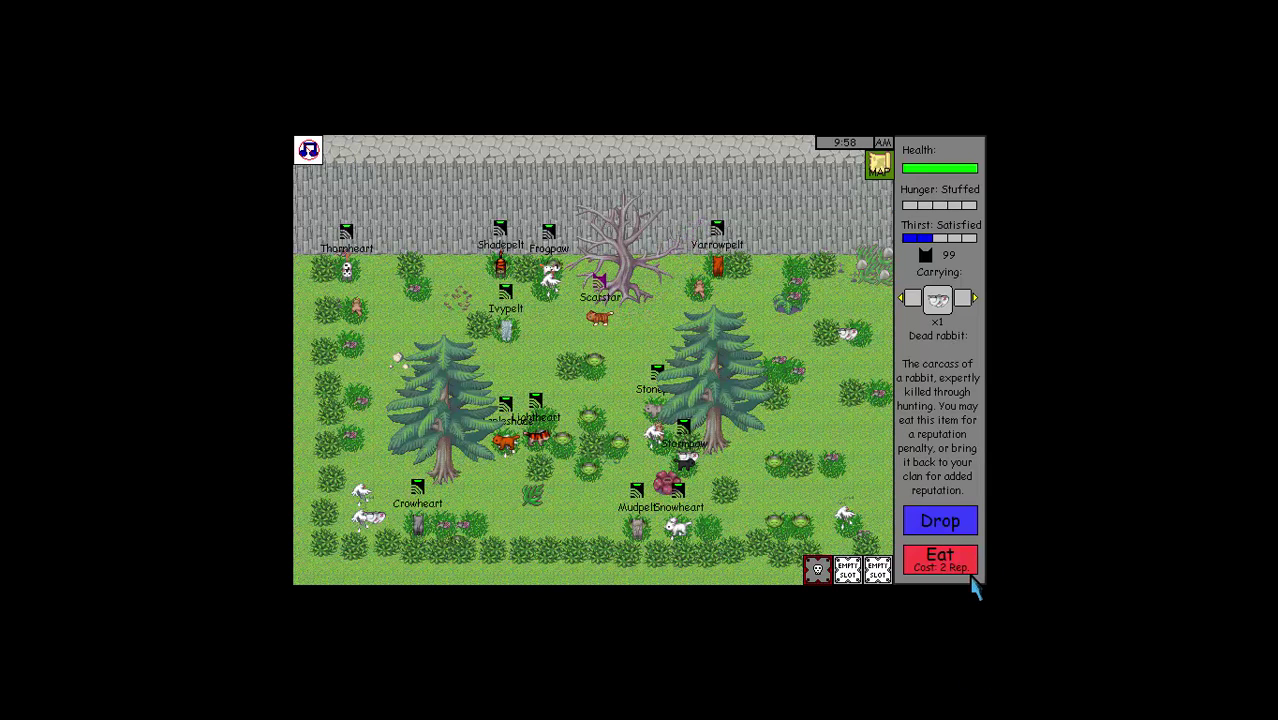
- Walk Scarstar over to Frogpaw and eat the carried dead rabbit and dead thrush
key("Up")
key("Up")
key("Up")
key("Left")
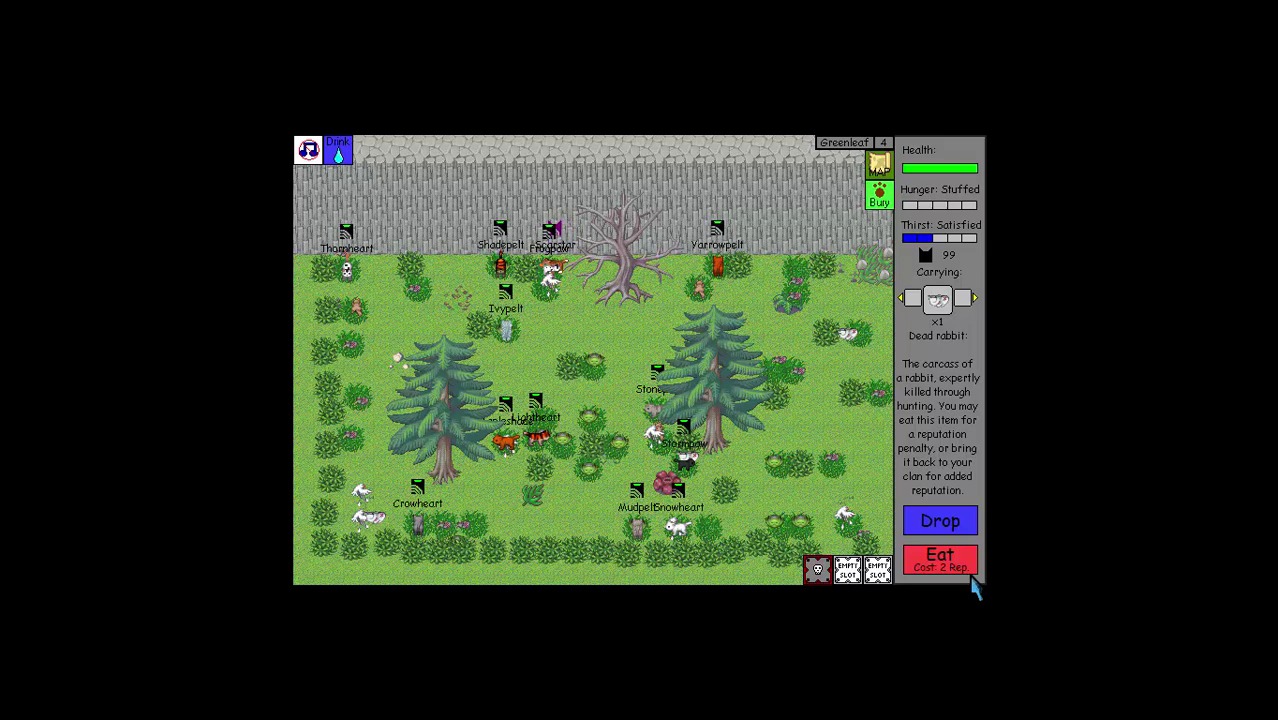
left_click(970, 568)
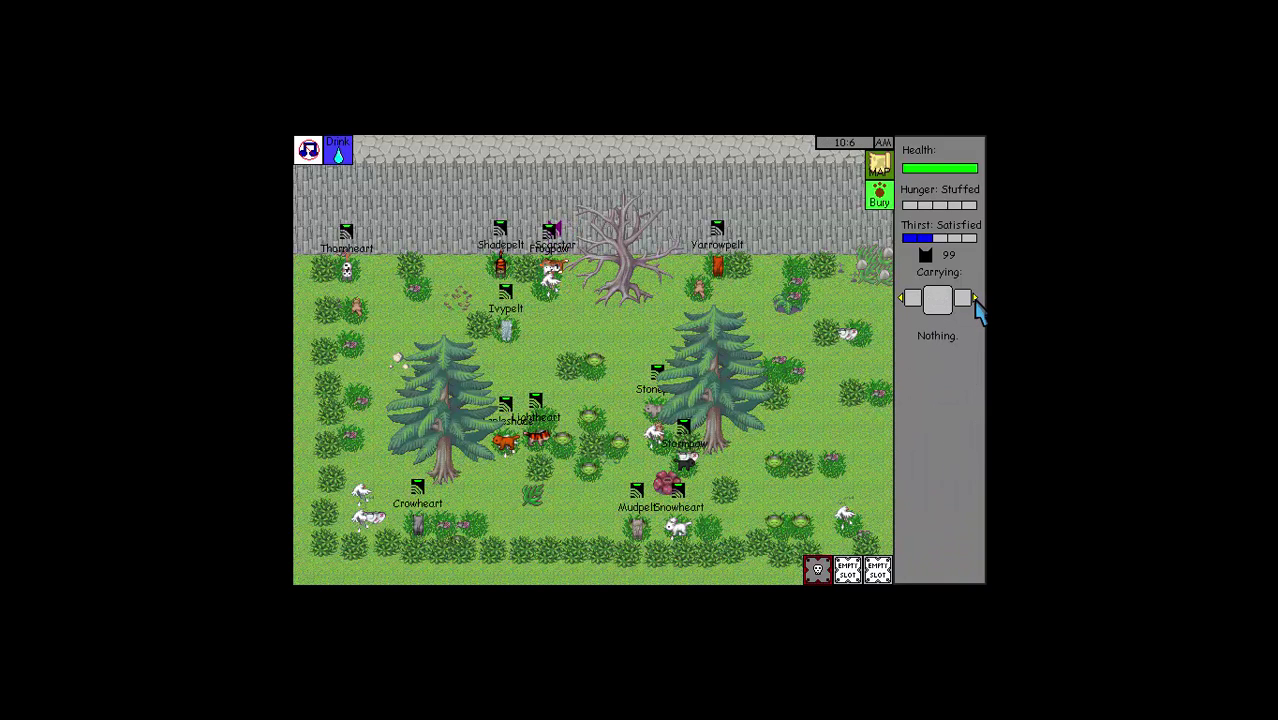
left_click(977, 300)
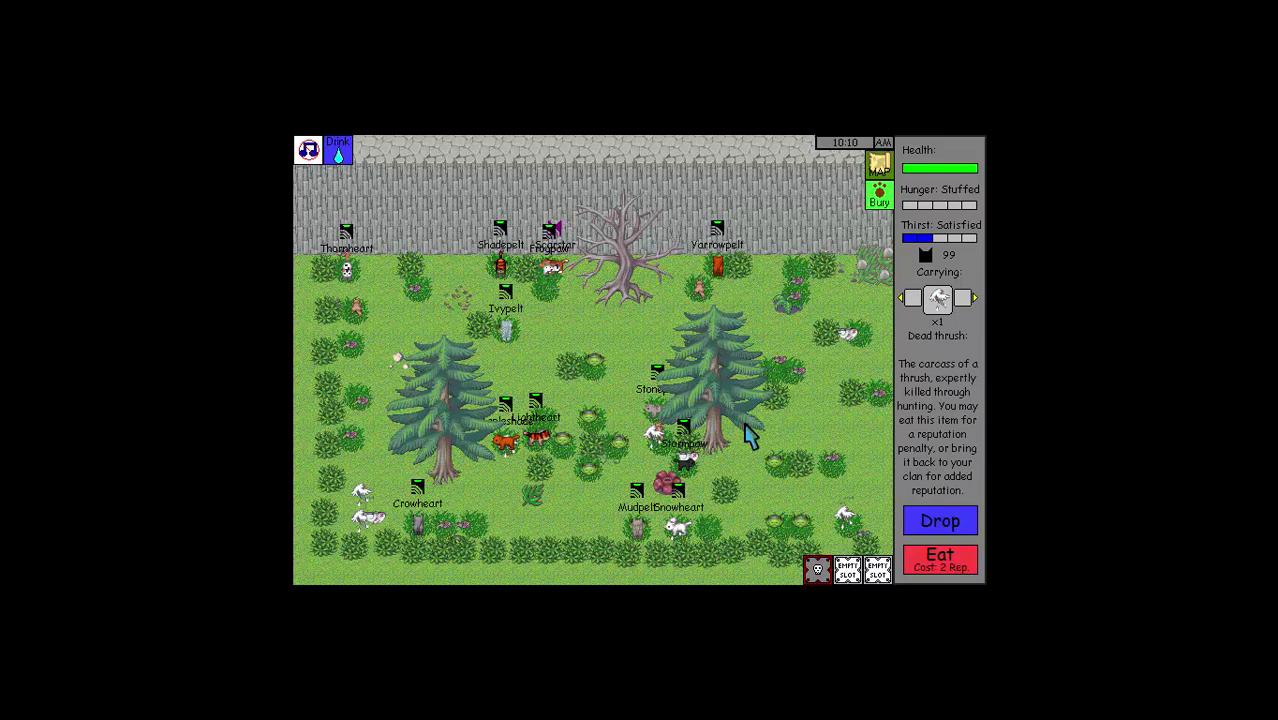
left_click(916, 566)
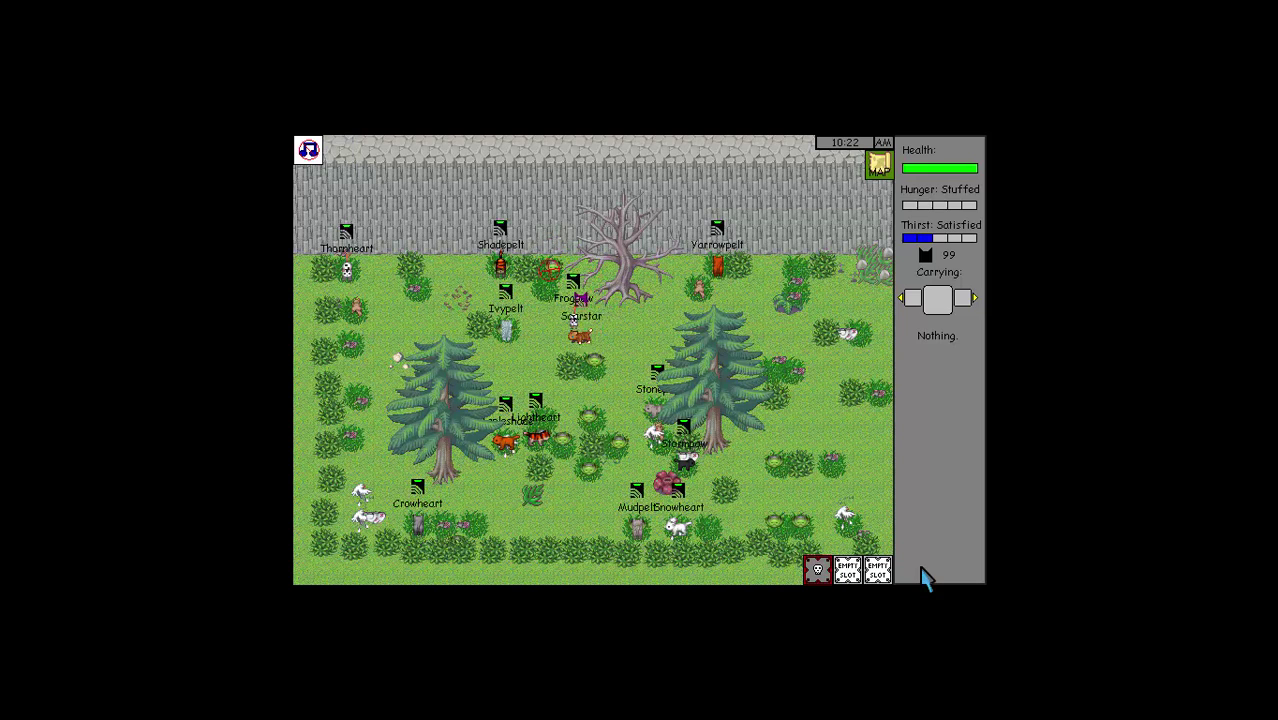
- Pick up and eat the dead frogs one by one, then pick up another frog
key("space")
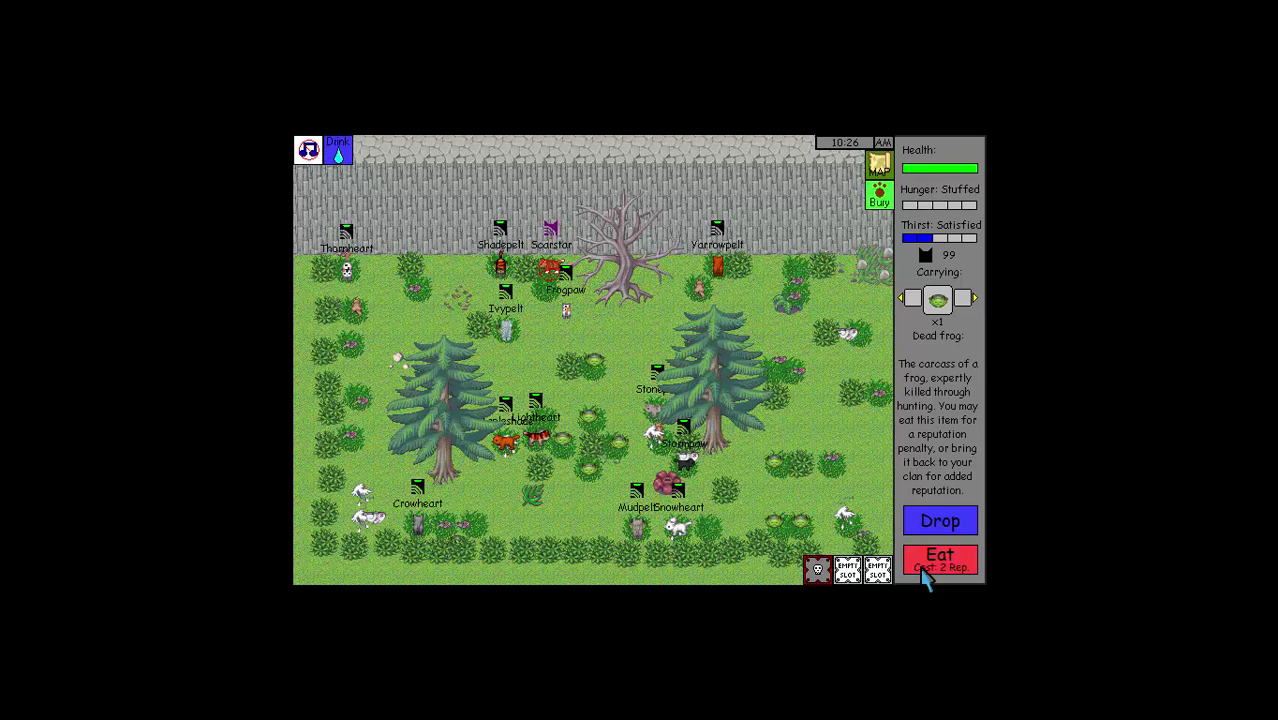
left_click(926, 566)
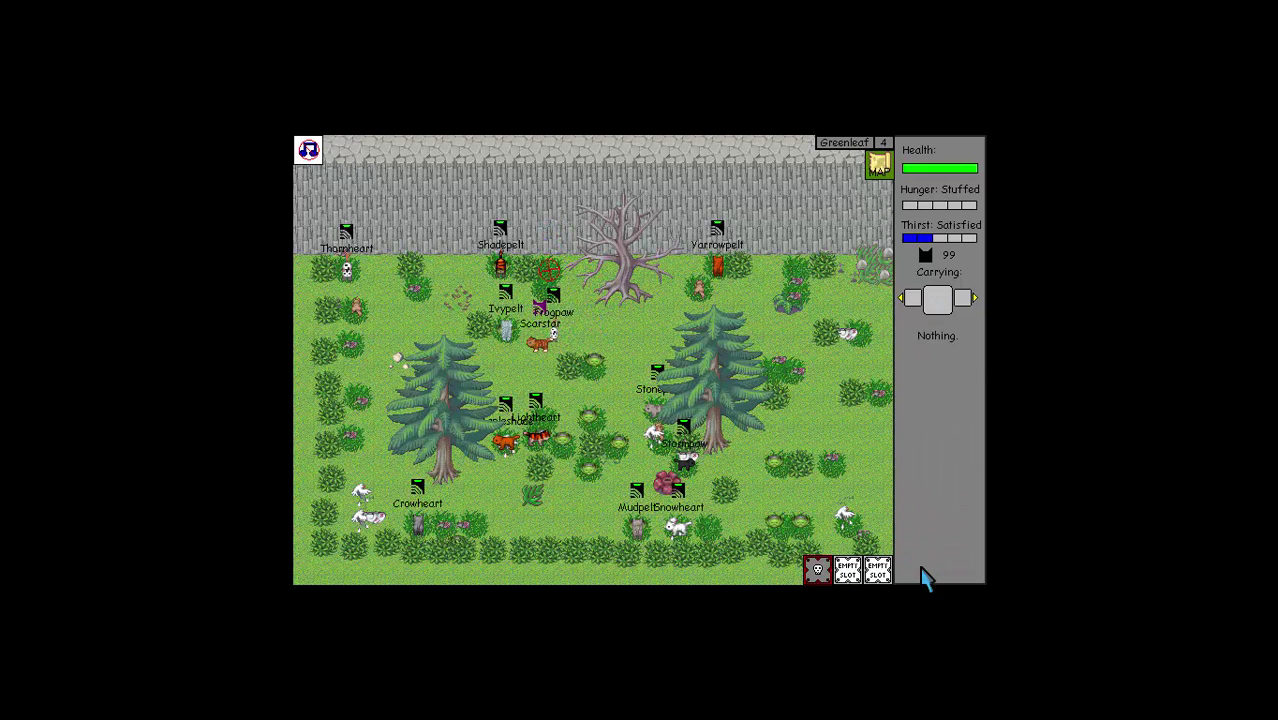
key("space")
left_click(926, 566)
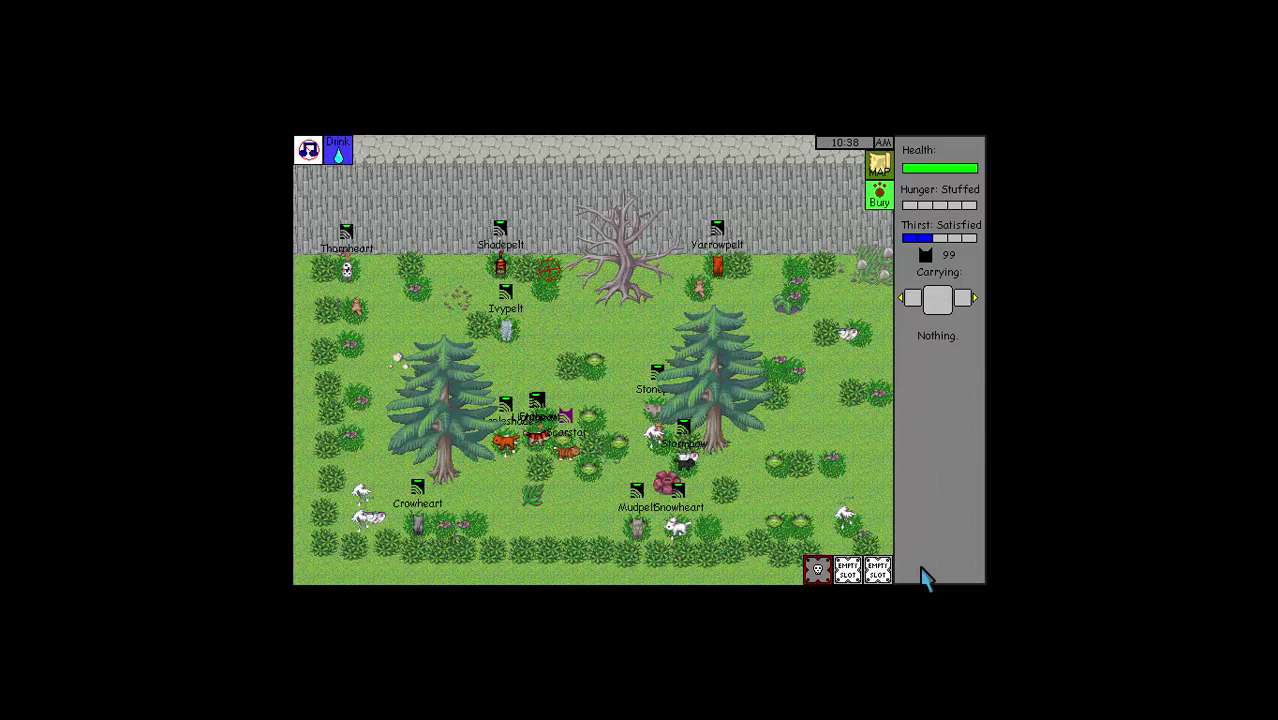
key("space")
left_click(920, 566)
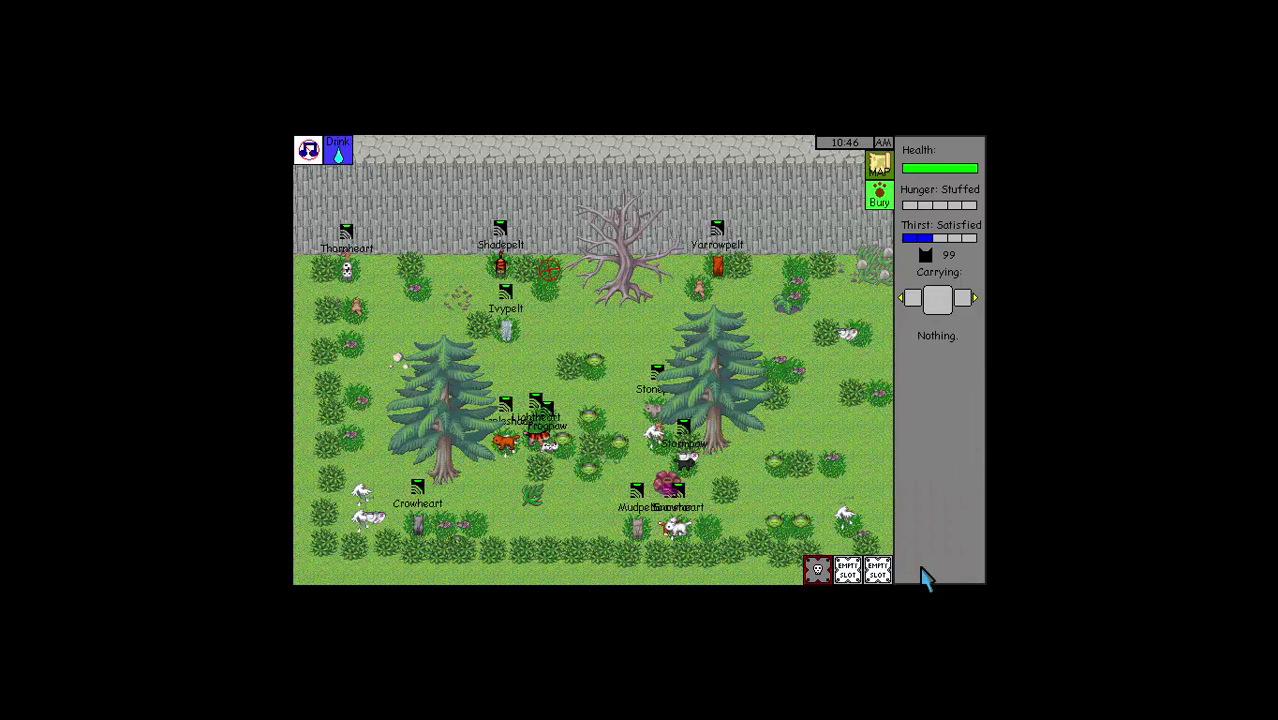
key("space")
left_click(920, 566)
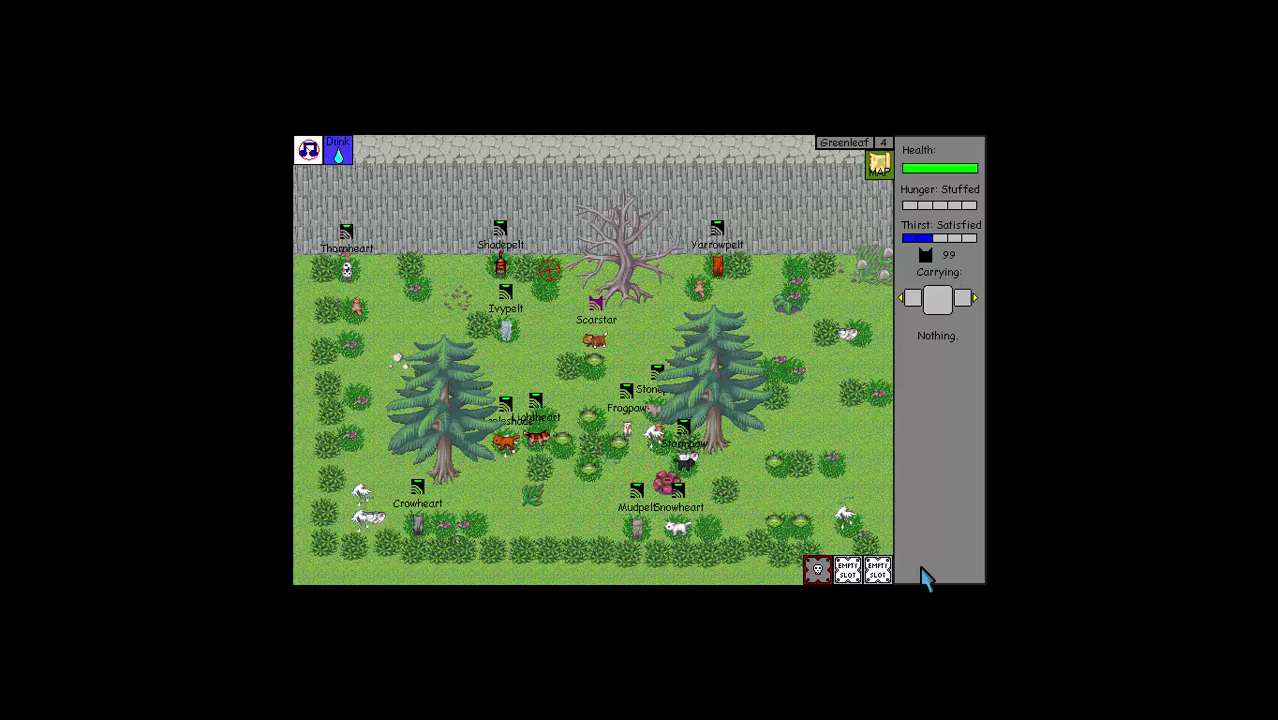
key("space")
- Eat the last dead frog, save the game from the map's Save button, and pause
left_click(920, 566)
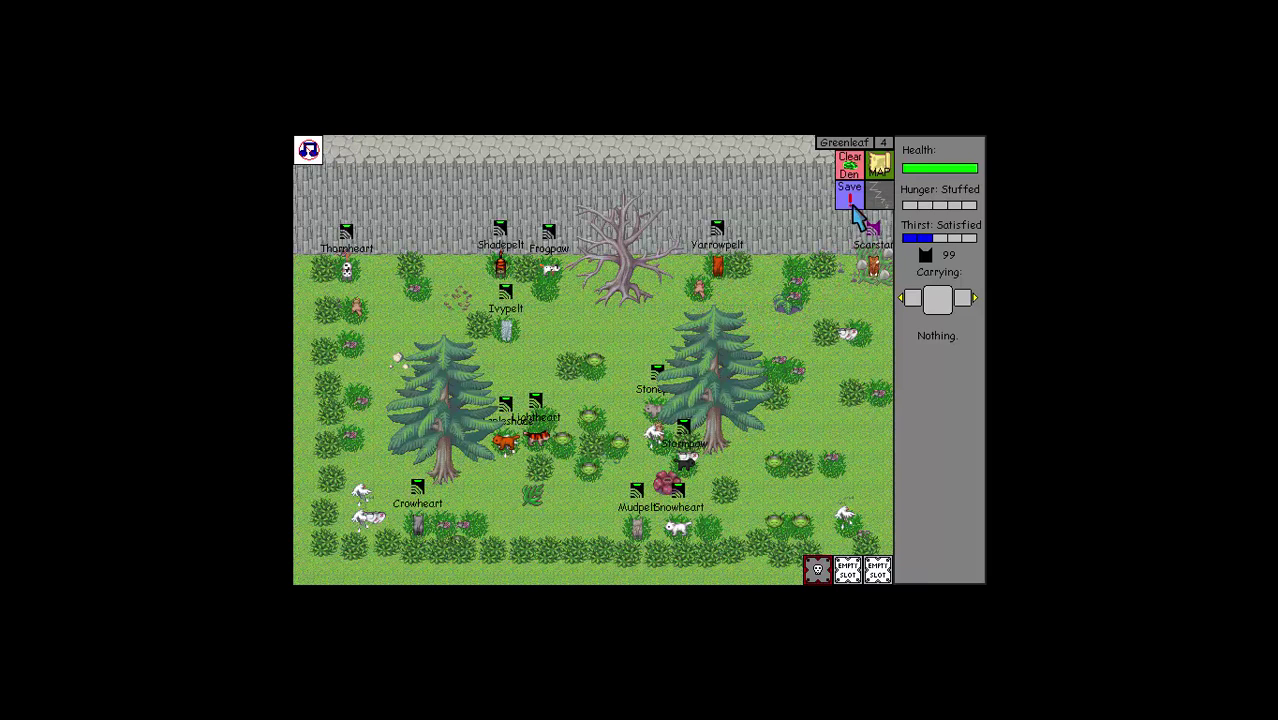
left_click(852, 195)
key("Escape")
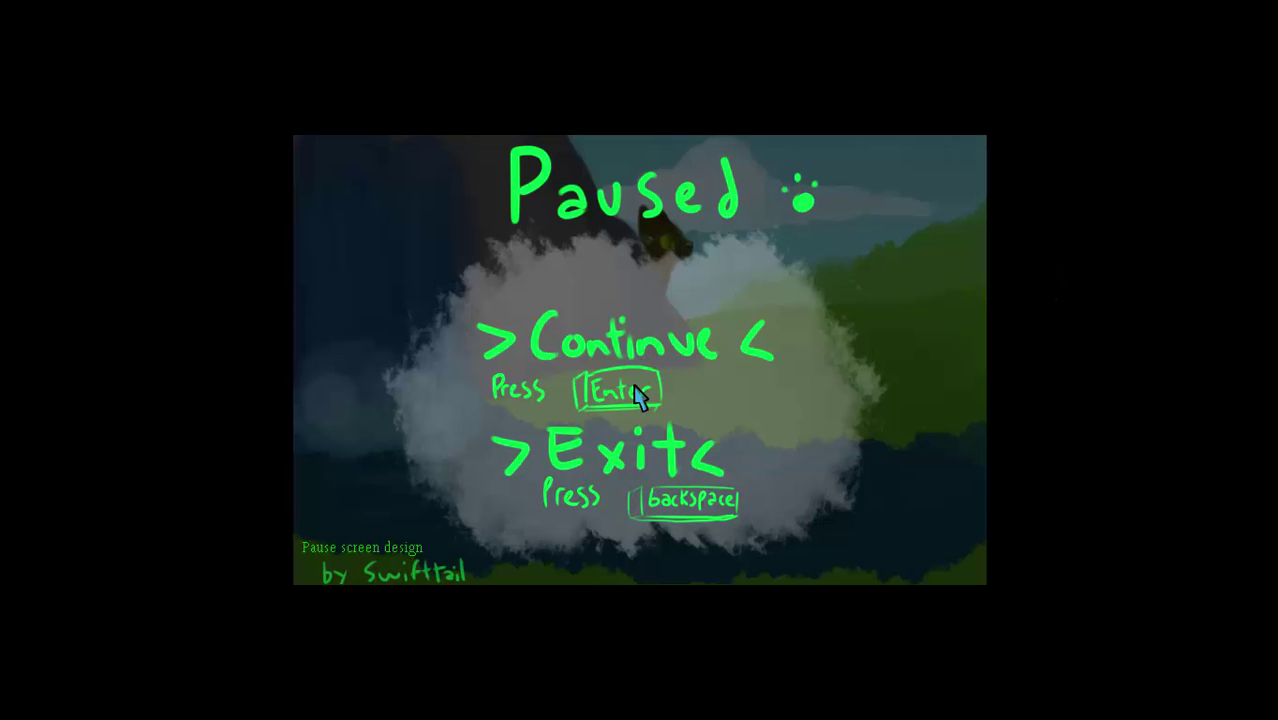